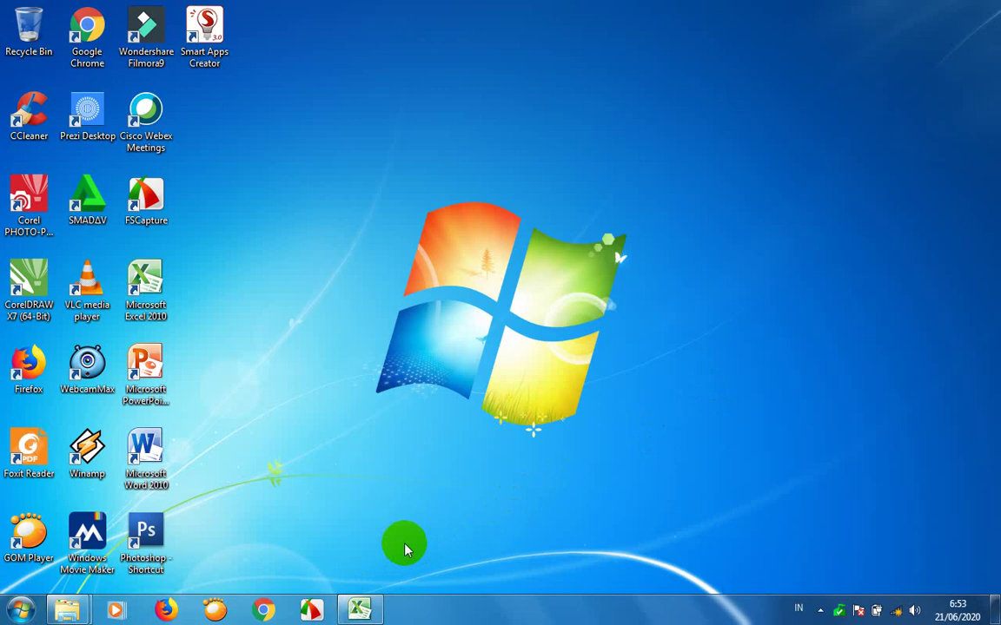
Open the NULIS LAMBANG UNSUR workbook and copy the merged title from sheet jd into B3 of Sheet2
{"action": "left_click", "coordinate": [369, 612]}
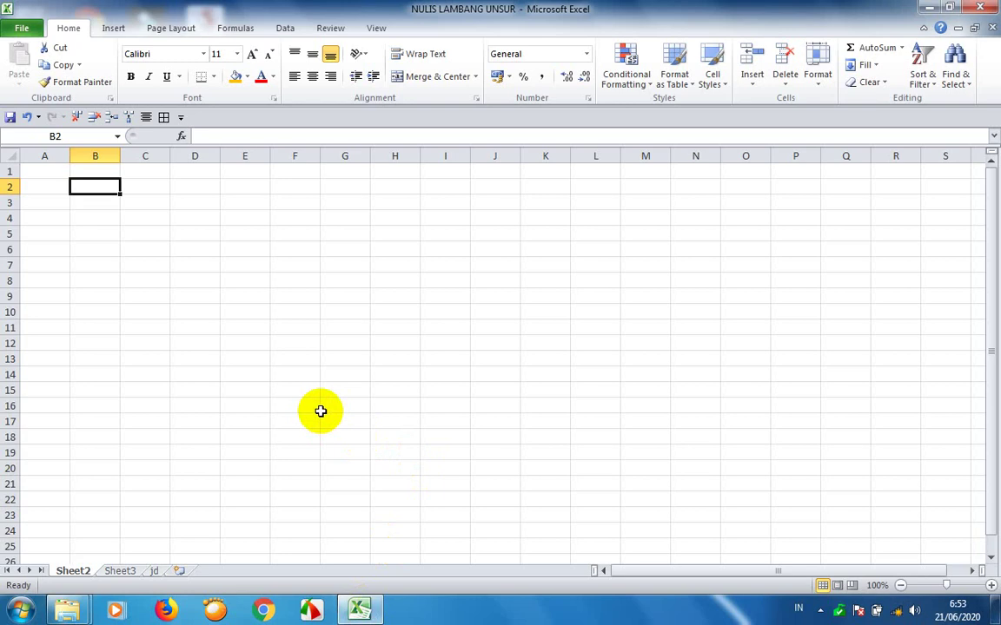
{"action": "key", "text": "Down"}
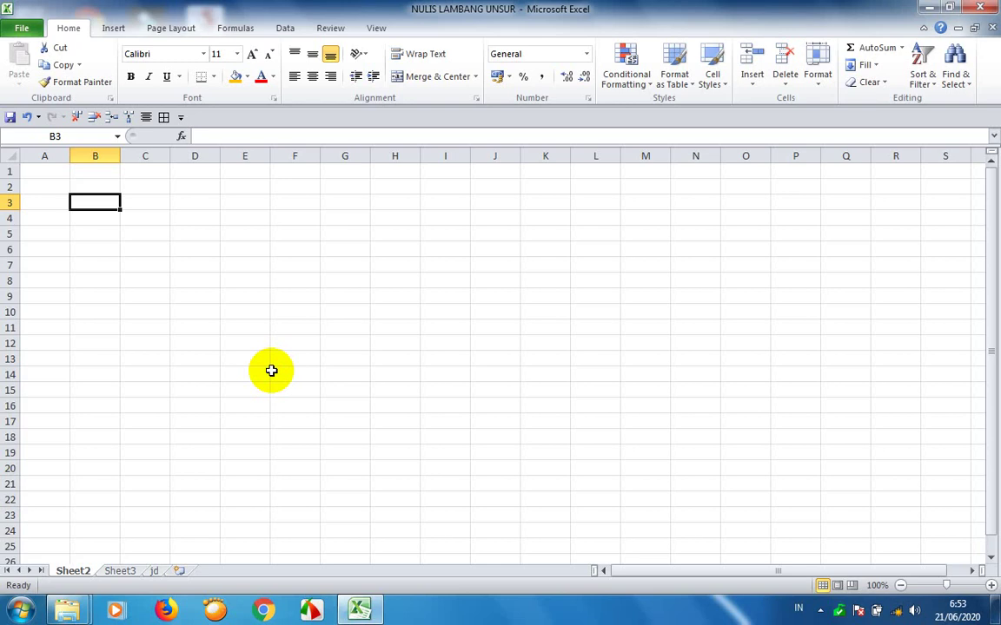
{"action": "left_click", "coordinate": [155, 572]}
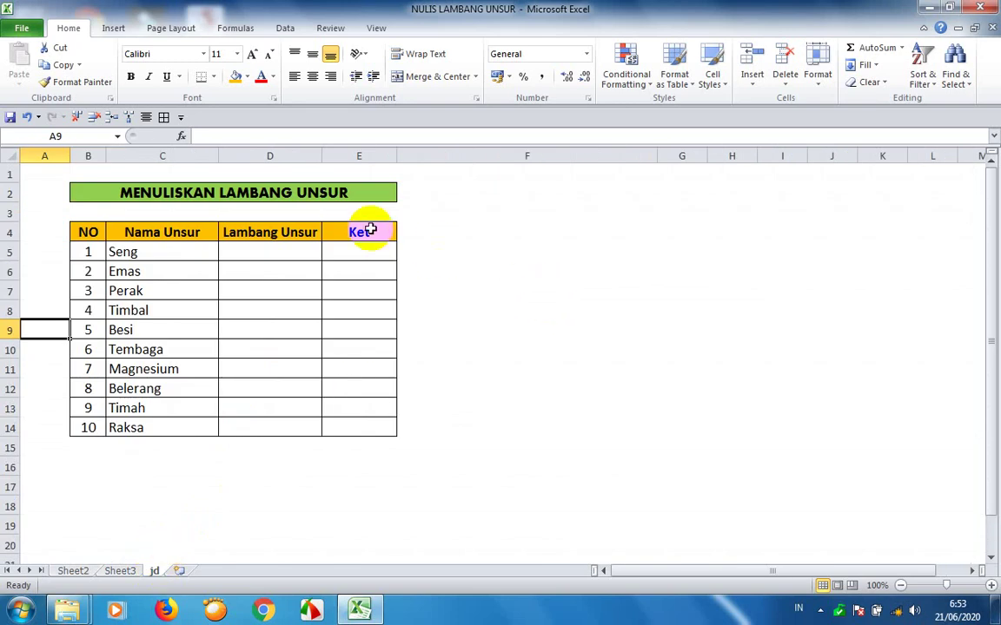
{"action": "left_click", "coordinate": [347, 192]}
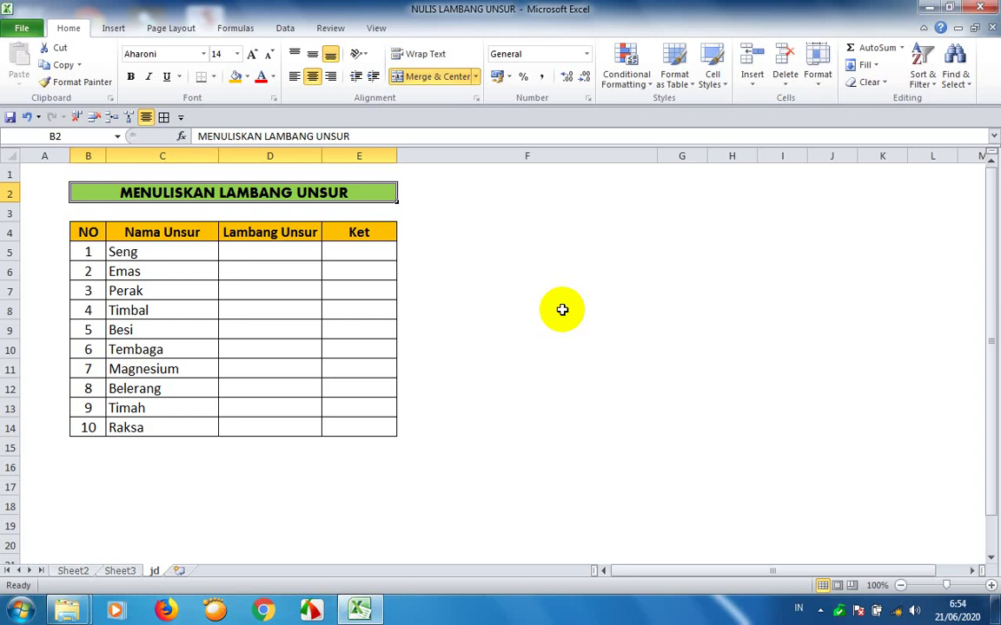
{"action": "key", "text": "ctrl+c"}
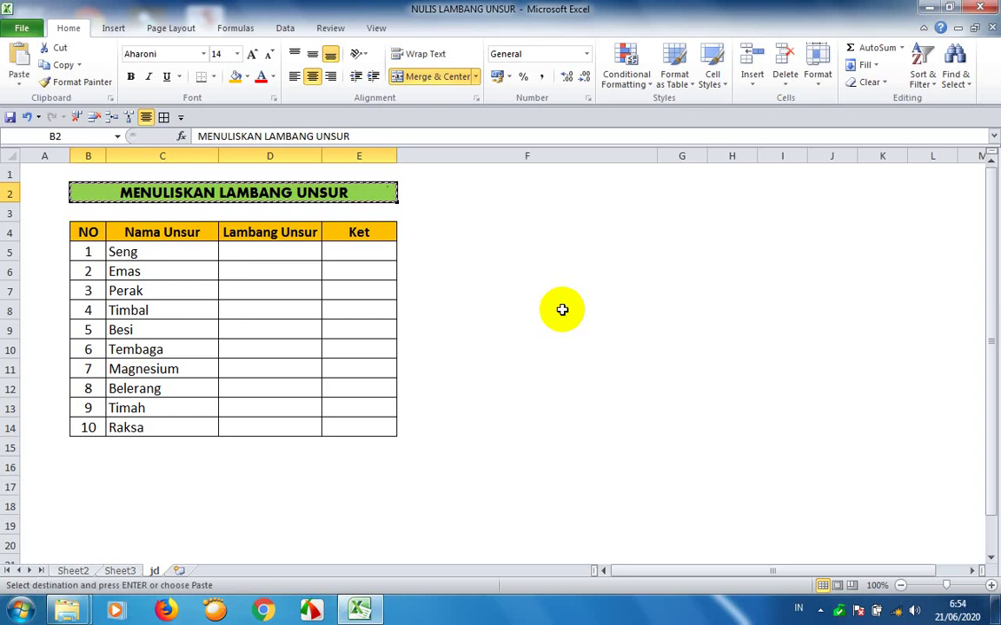
{"action": "left_click", "coordinate": [78, 571]}
{"action": "key", "text": "ctrl+v"}
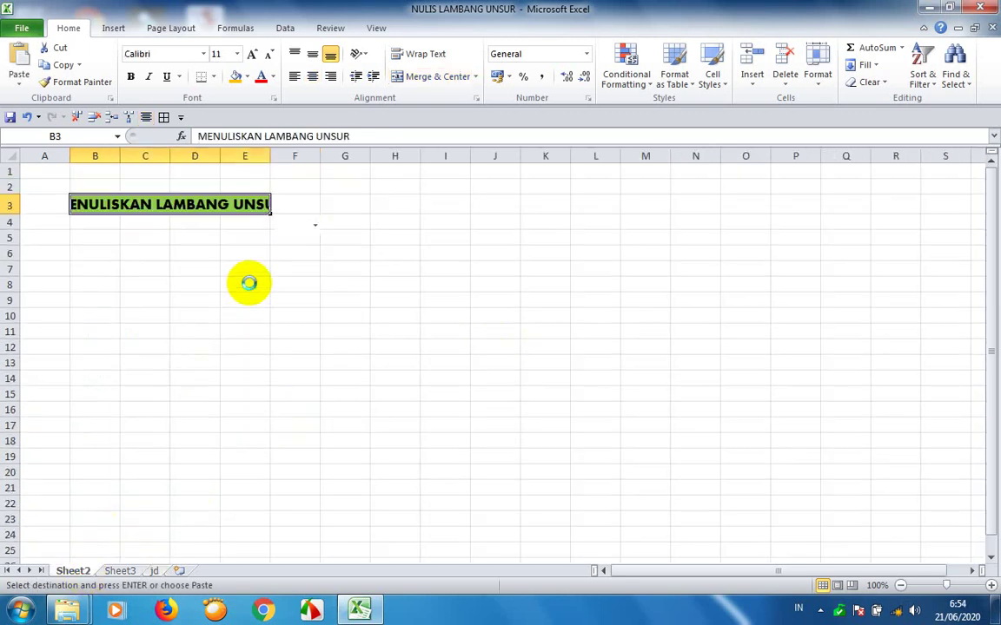
Enter the table headings NO in B6 and LAMBANG in C6
{"action": "left_click", "coordinate": [113, 253]}
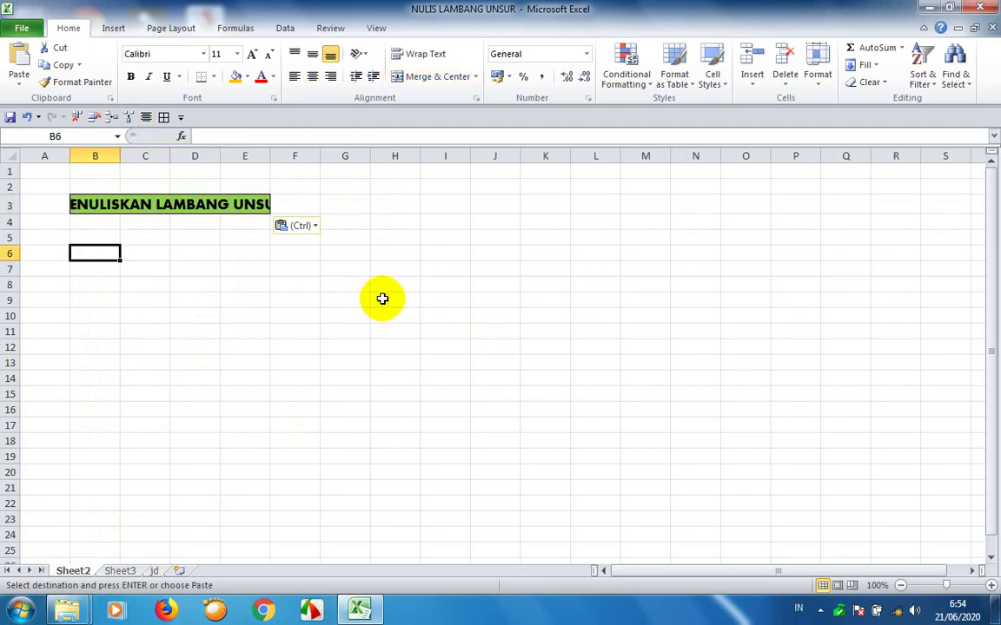
{"action": "type", "text": "N"}
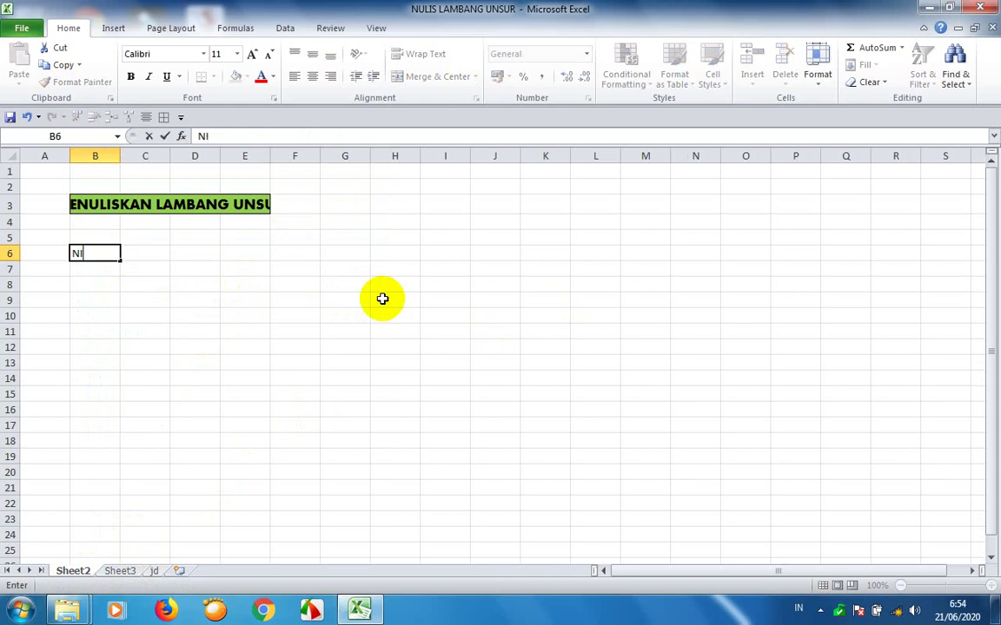
{"action": "type", "text": "O"}
{"action": "key", "text": "Tab"}
{"action": "type", "text": "LAMBANG"}
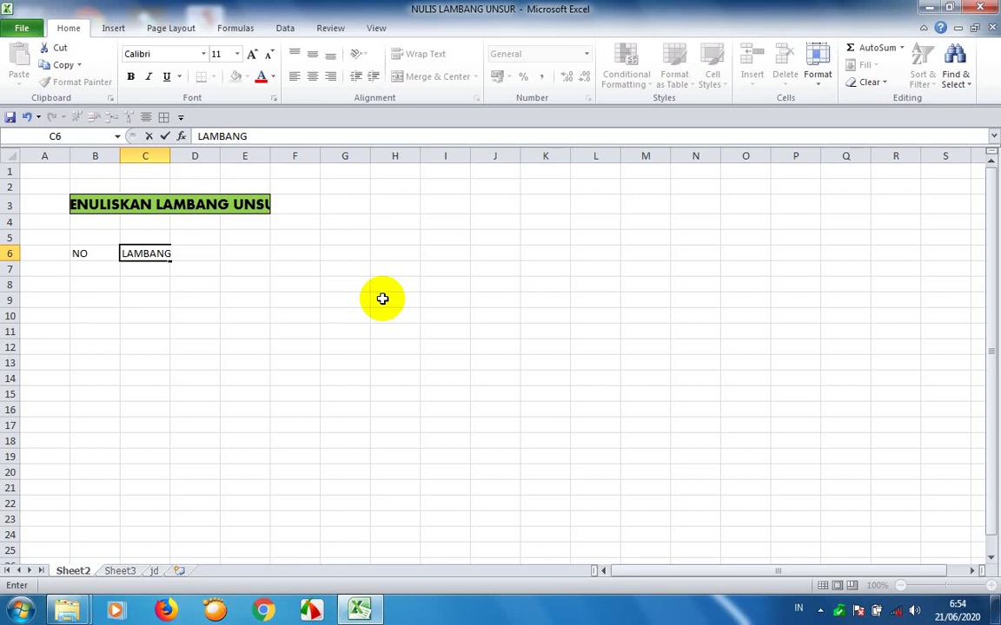
{"action": "key", "text": "Tab"}
{"action": "key", "text": "Left"}
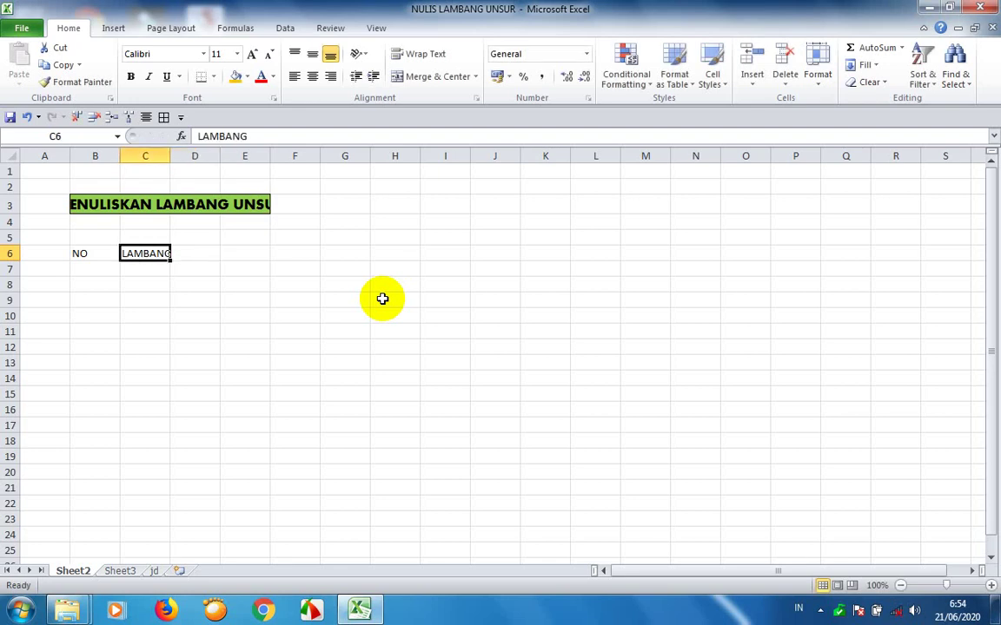
Copy the header row B4:E4 from sheet jd into Sheet2 starting at B6
{"action": "left_click", "coordinate": [157, 570]}
{"action": "left_click", "coordinate": [205, 233]}
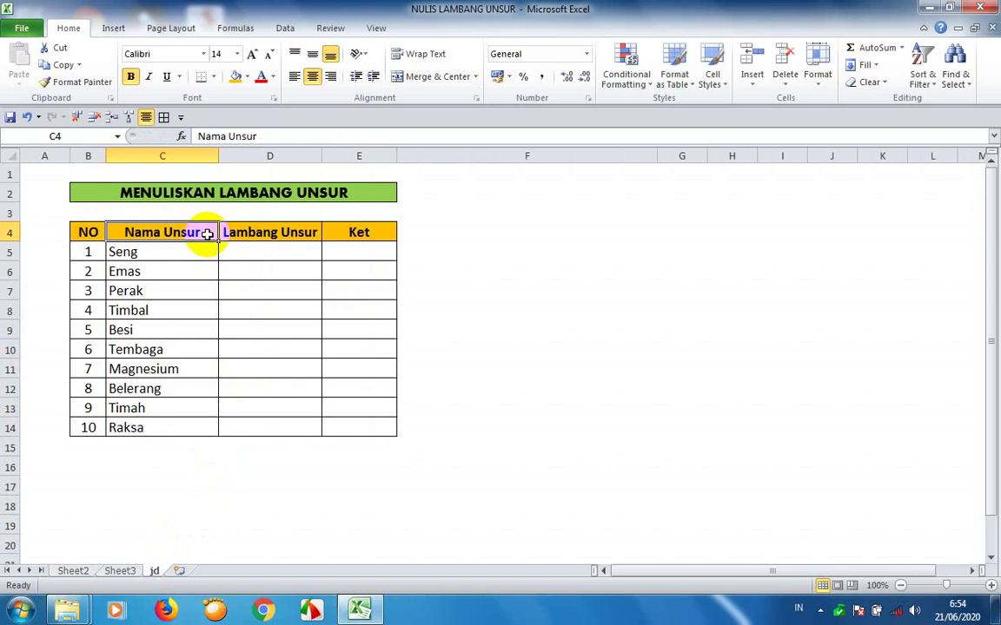
{"action": "key", "text": "Left"}
{"action": "key", "text": "shift+Right"}
{"action": "key", "text": "shift+Right"}
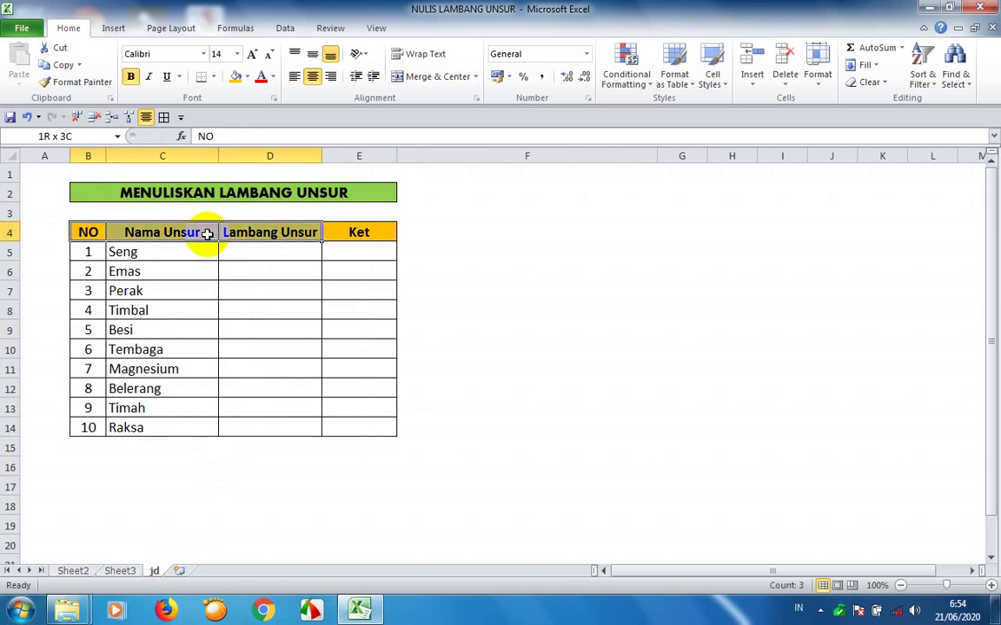
{"action": "key", "text": "shift+Right"}
{"action": "key", "text": "ctrl+c"}
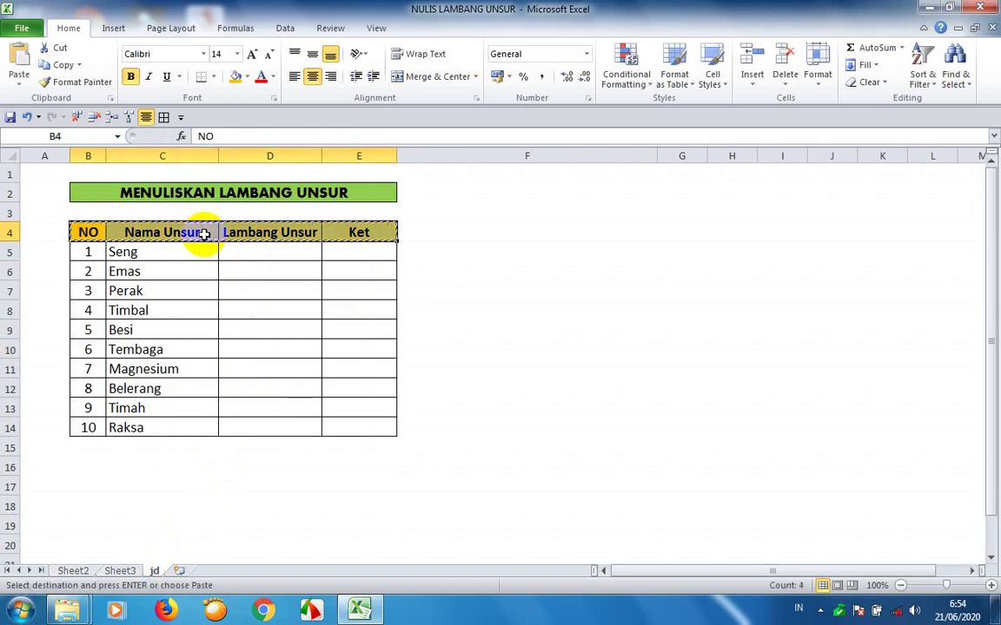
{"action": "left_click", "coordinate": [76, 571]}
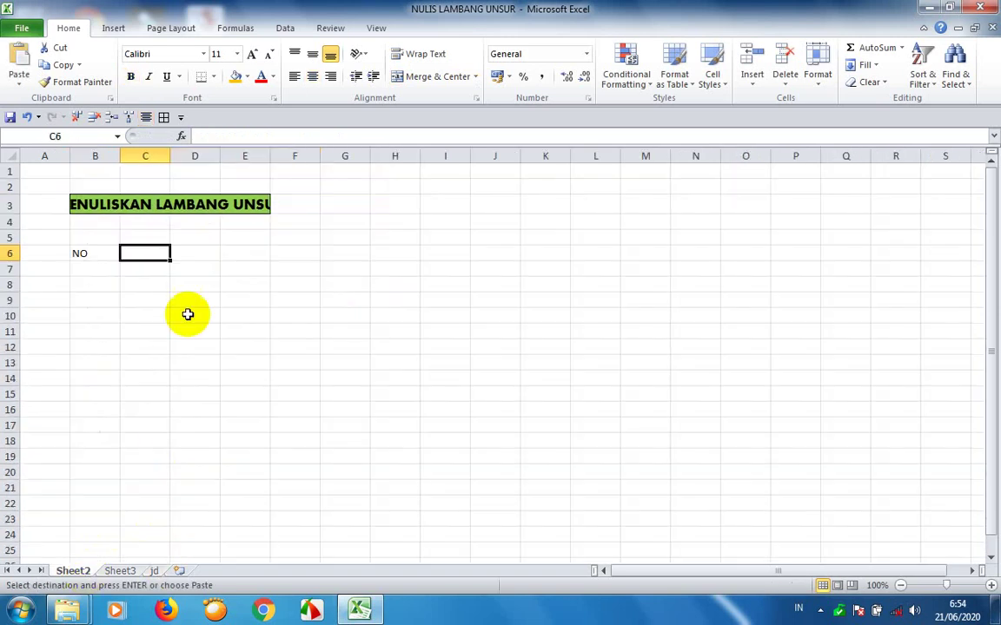
{"action": "left_click", "coordinate": [85, 252]}
{"action": "key", "text": "ctrl+v"}
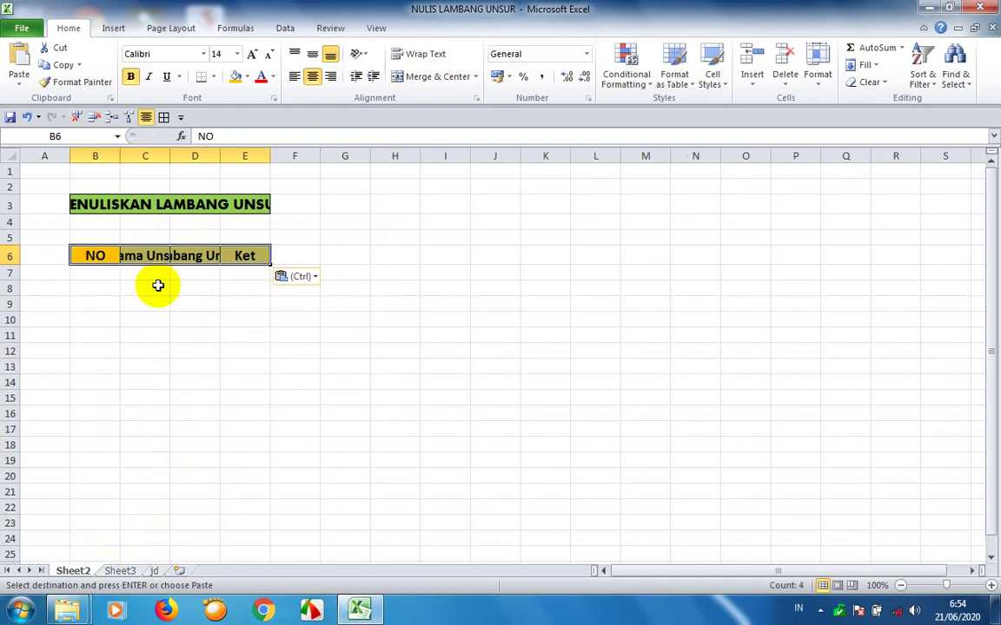
Autofit the widths of columns C and D to the Nama Unsur and Lambang Unsur headings
{"action": "left_click", "coordinate": [149, 258]}
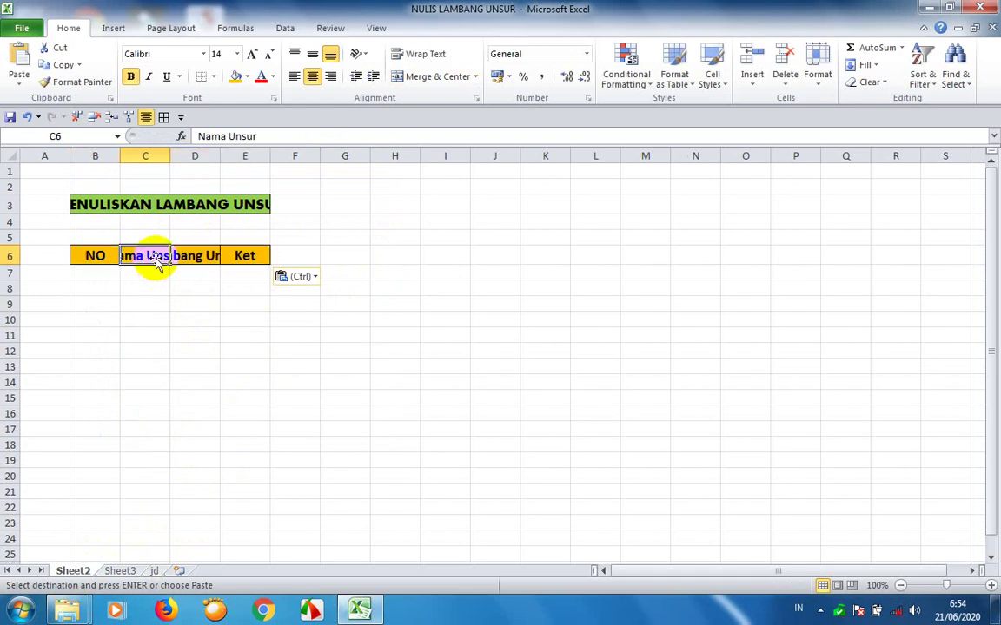
{"action": "double_click", "coordinate": [171, 158]}
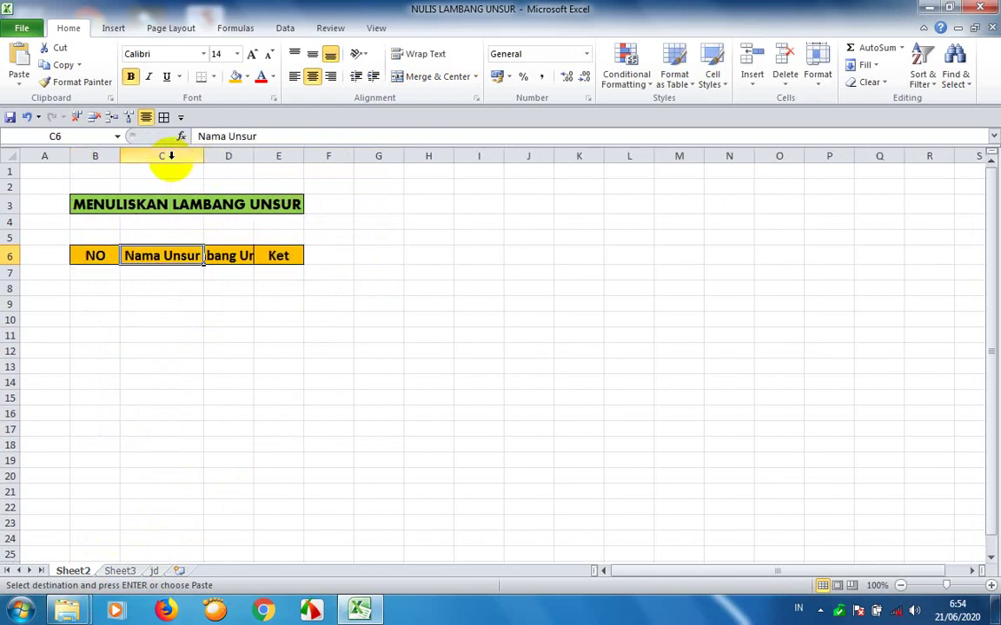
{"action": "double_click", "coordinate": [254, 158]}
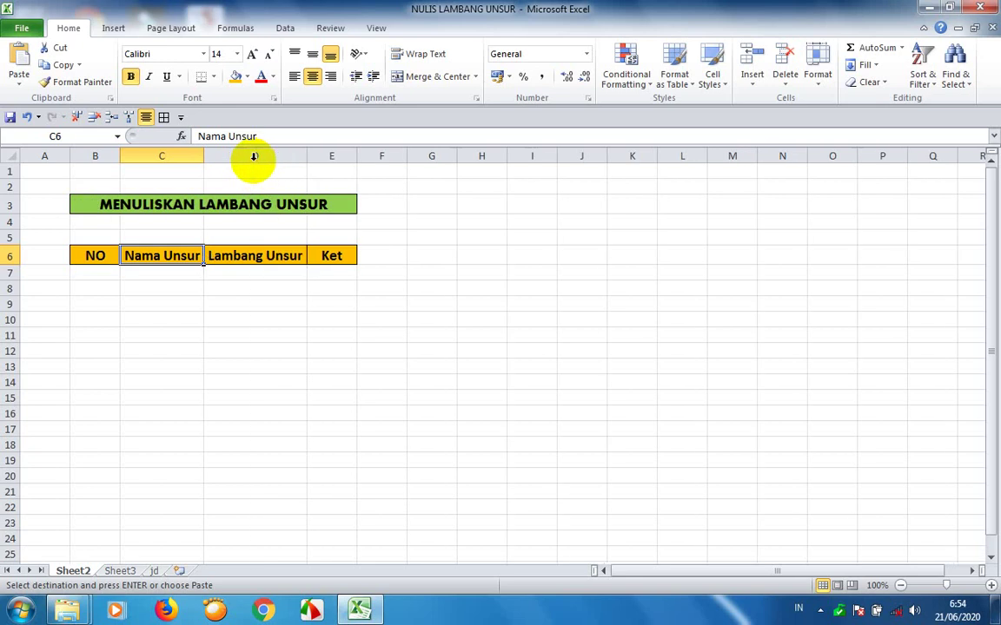
Copy the numbers and element names in B5:C14 of sheet jd to B7 on Sheet2, and widen column C slightly
{"action": "left_click", "coordinate": [106, 274]}
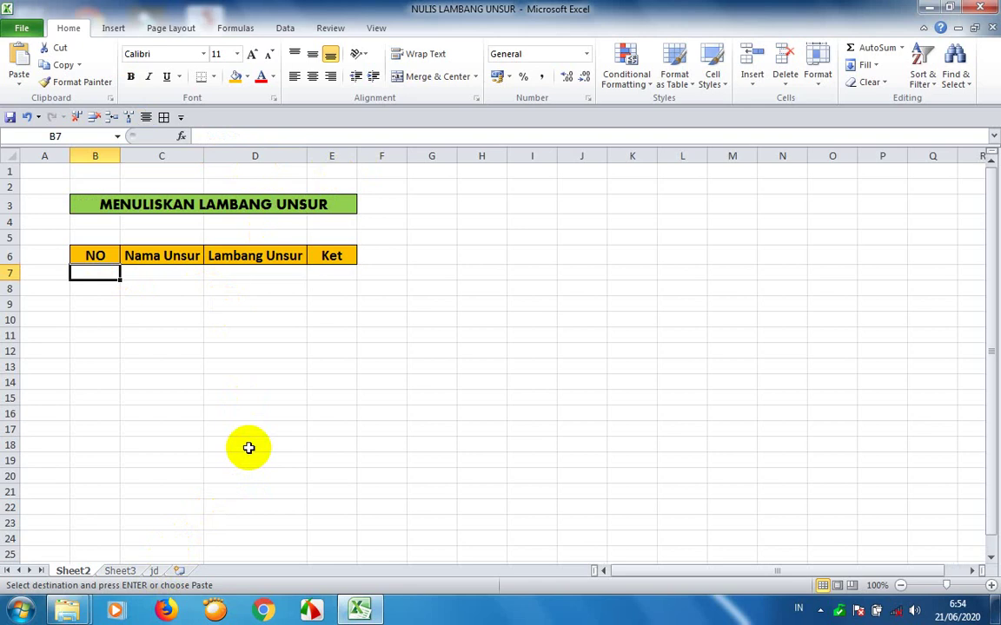
{"action": "left_click", "coordinate": [155, 571]}
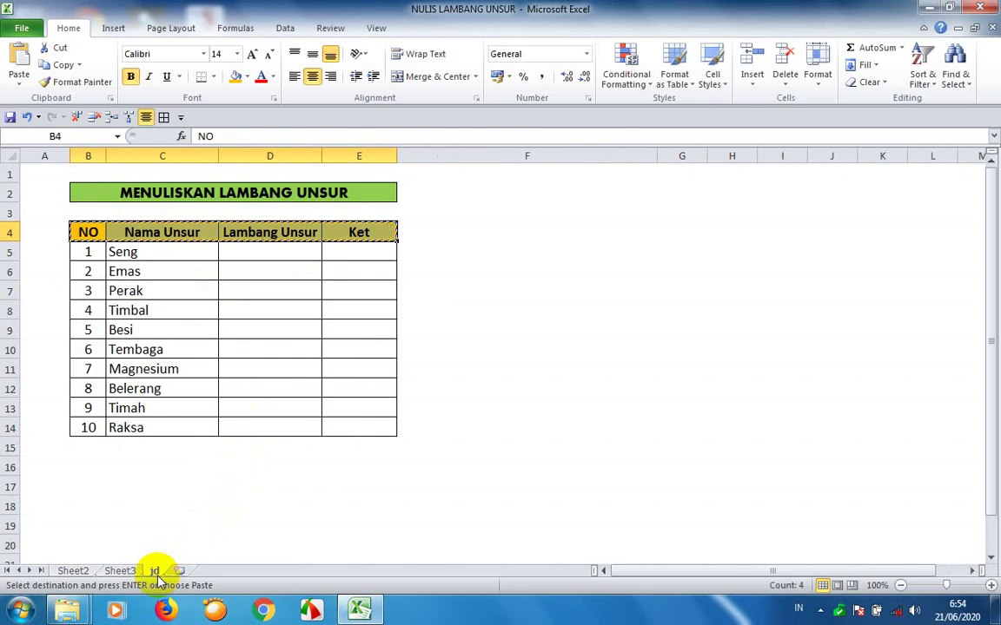
{"action": "left_click_drag", "start_coordinate": [88, 252], "coordinate": [148, 428]}
{"action": "key", "text": "ctrl+c"}
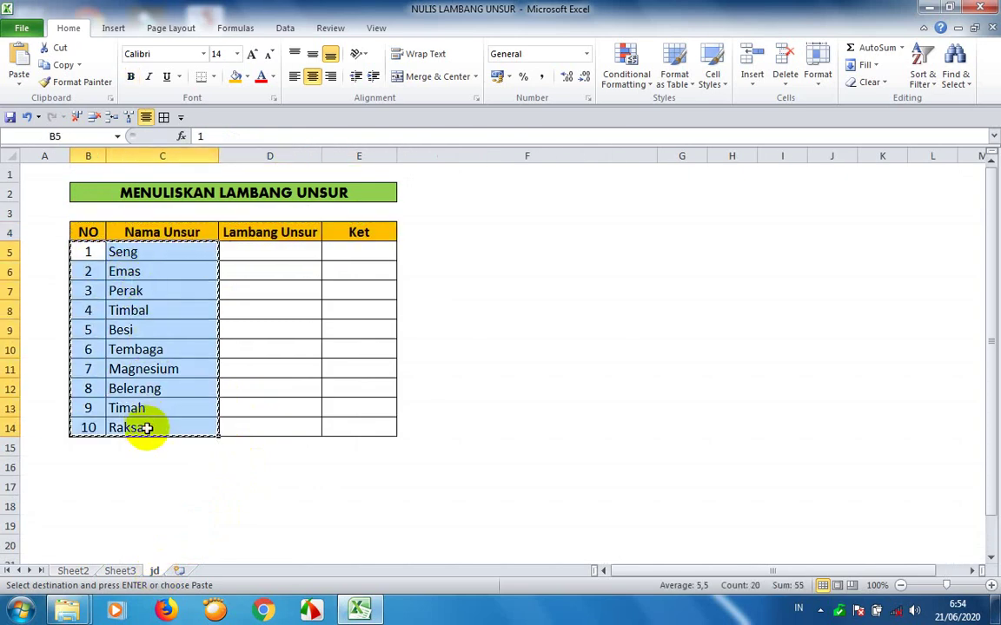
{"action": "left_click", "coordinate": [72, 571]}
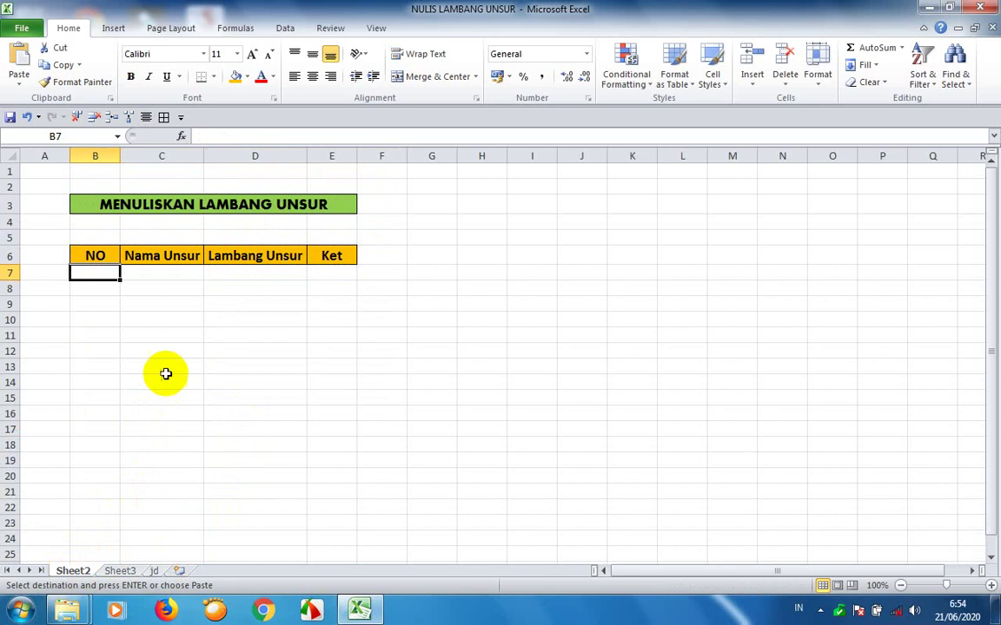
{"action": "key", "text": "ctrl+v"}
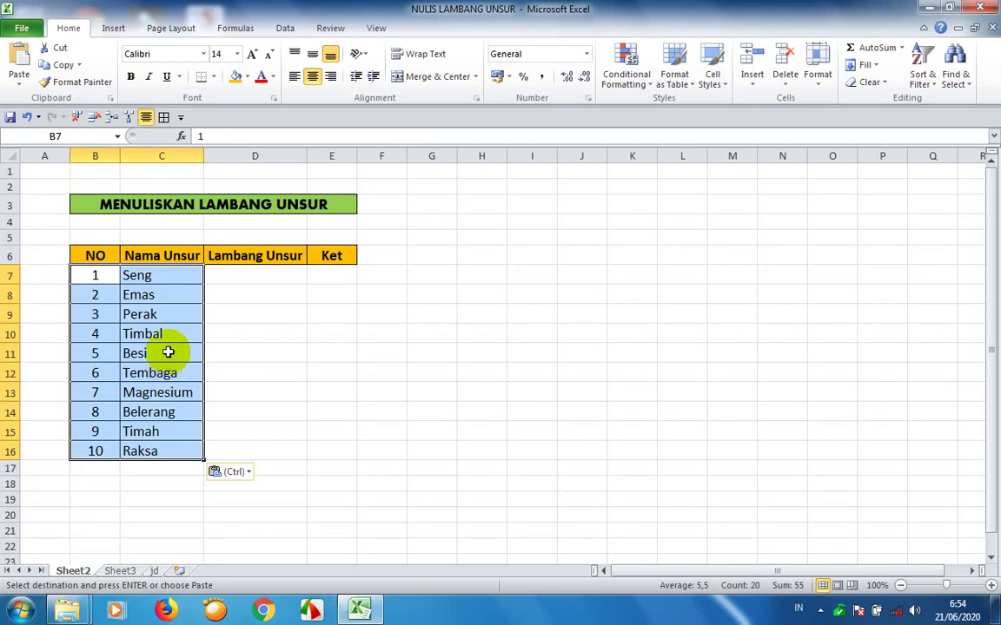
{"action": "left_click", "coordinate": [167, 352]}
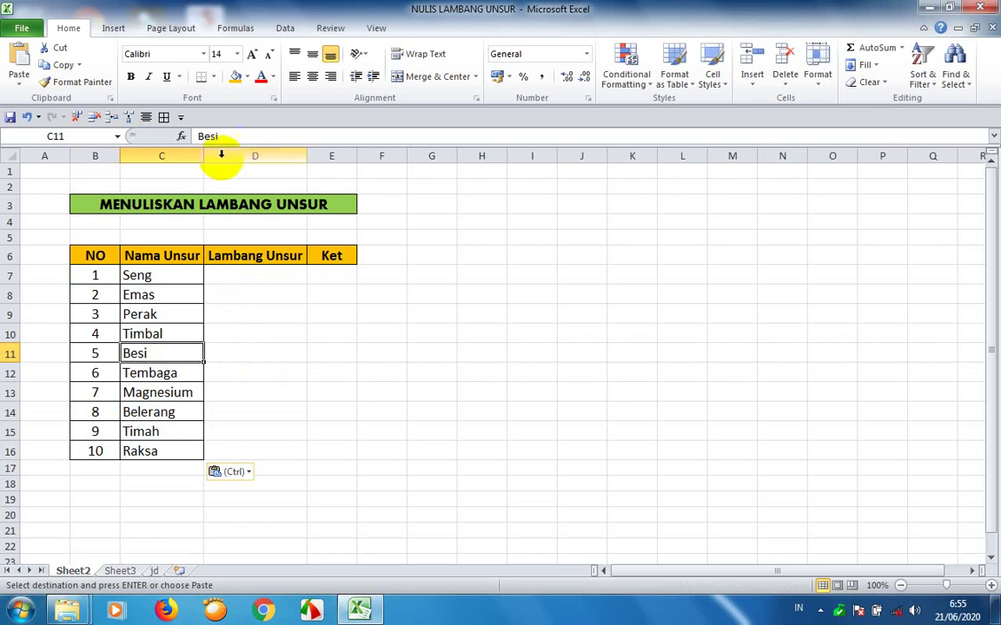
{"action": "left_click_drag", "start_coordinate": [203, 156], "coordinate": [226, 159]}
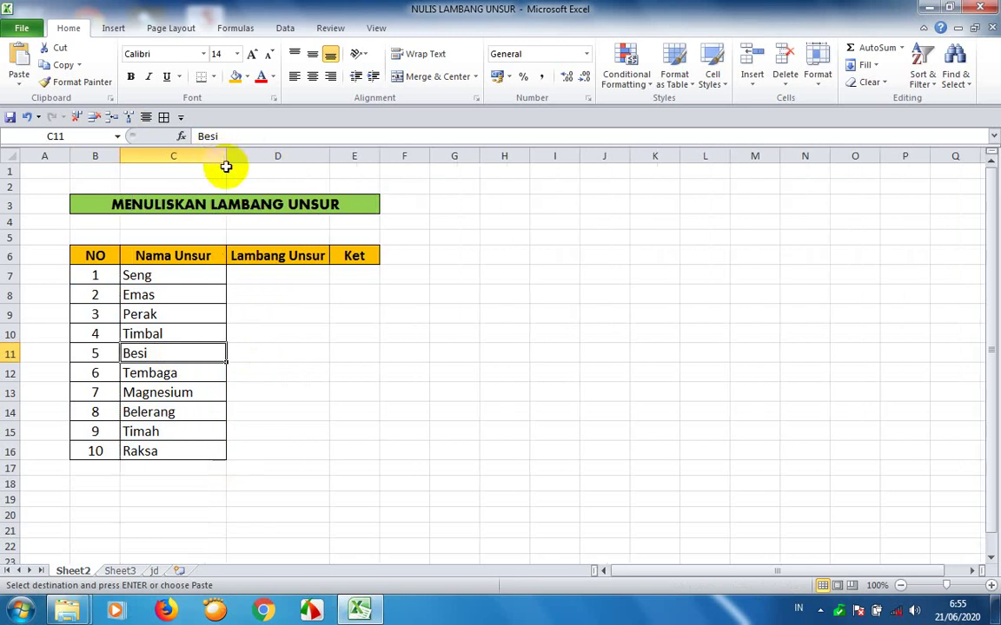
Apply all borders to the empty cells D7:E16 and widen the Ket column
{"action": "left_click", "coordinate": [278, 274]}
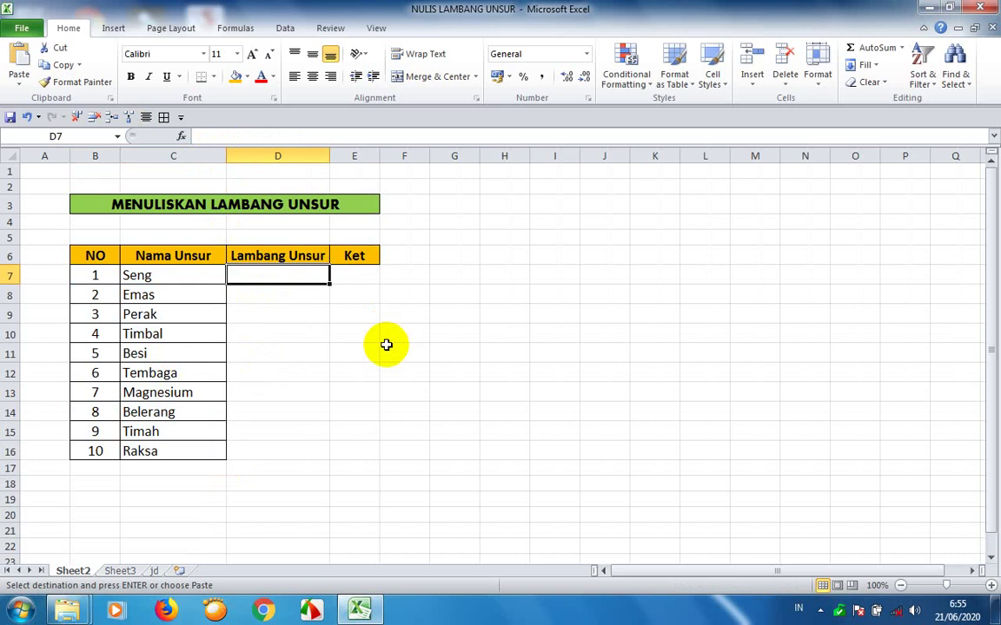
{"action": "key", "text": "shift+Right"}
{"action": "key", "text": "shift+Down"}
{"action": "key", "text": "shift+Down"}
{"action": "key", "text": "shift+Down"}
{"action": "key", "text": "shift+Down"}
{"action": "key", "text": "shift+Down"}
{"action": "key", "text": "shift+Down"}
{"action": "key", "text": "shift+Down"}
{"action": "key", "text": "shift+Down"}
{"action": "key", "text": "shift+Down"}
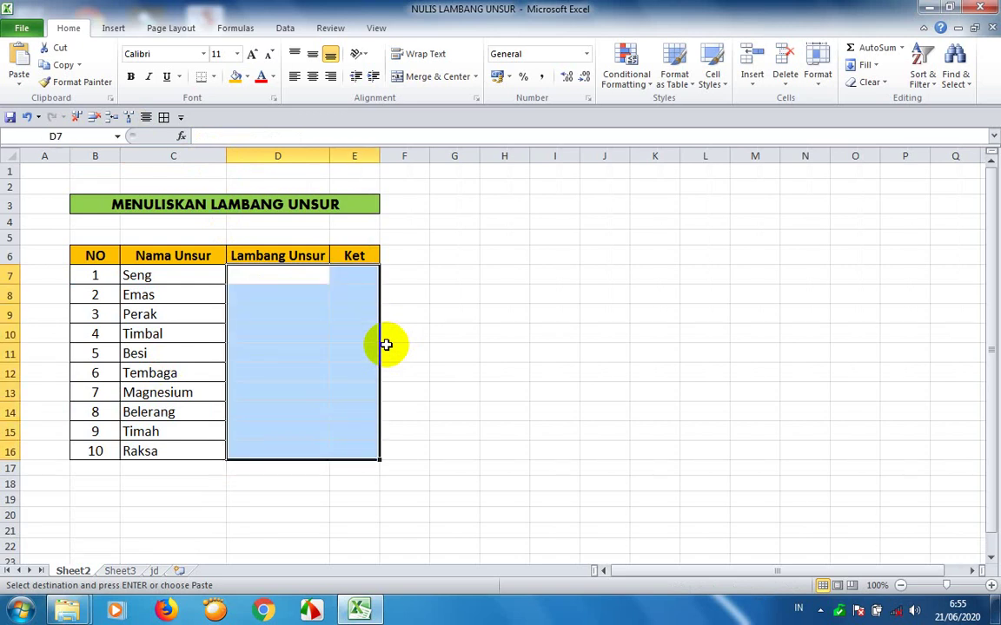
{"action": "left_click", "coordinate": [164, 117]}
{"action": "left_click", "coordinate": [291, 269]}
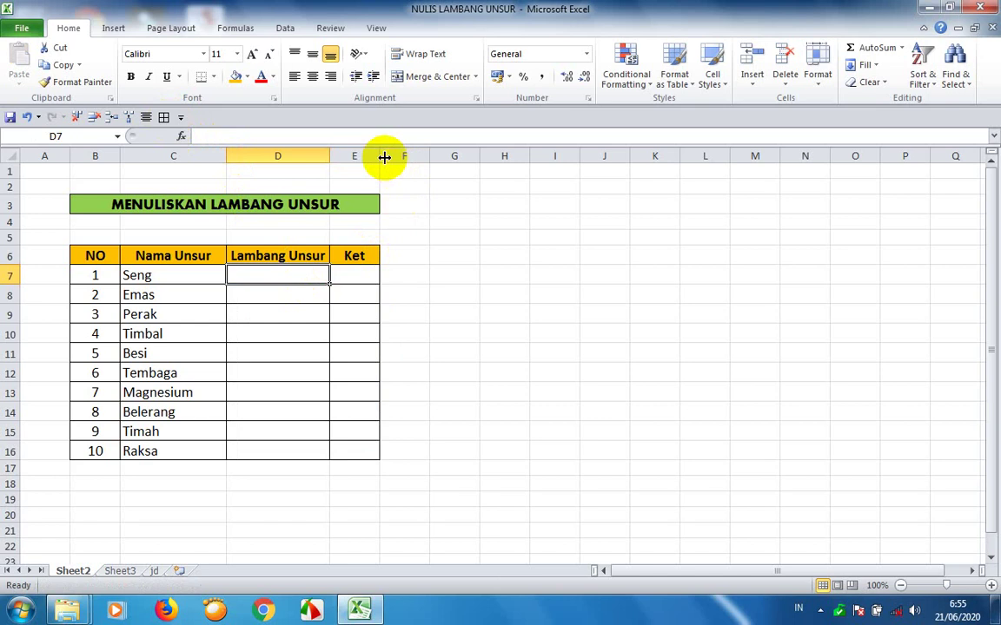
{"action": "left_click_drag", "start_coordinate": [380, 157], "coordinate": [413, 157]}
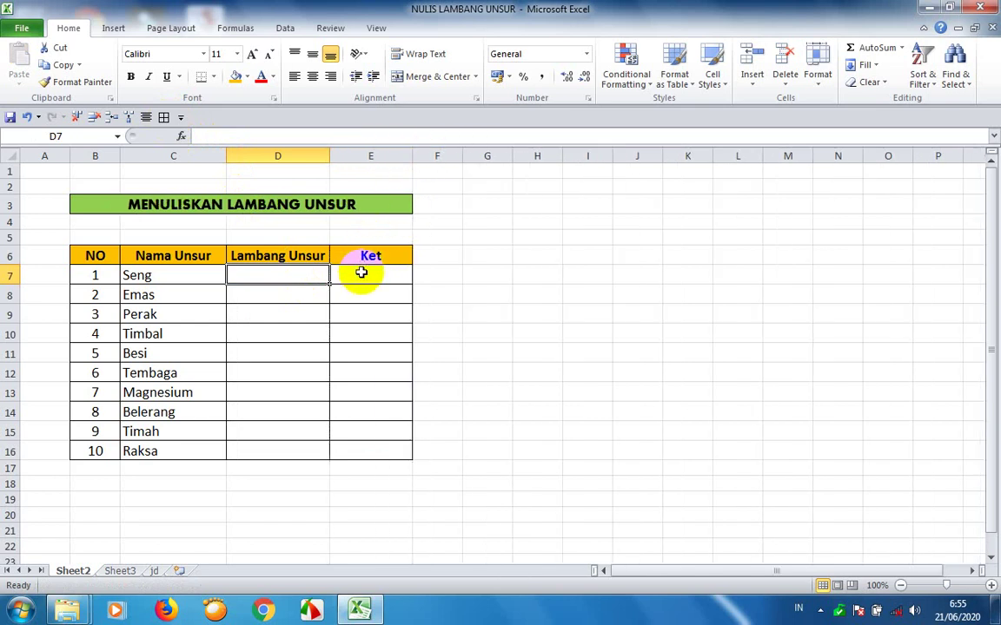
{"action": "left_click", "coordinate": [369, 273]}
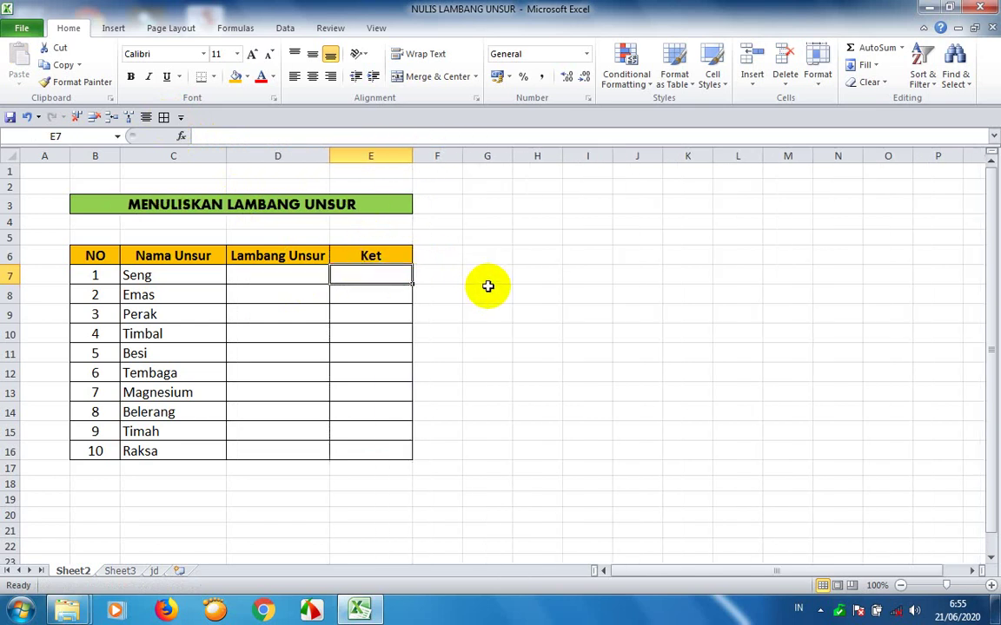
{"action": "key", "text": "Left"}
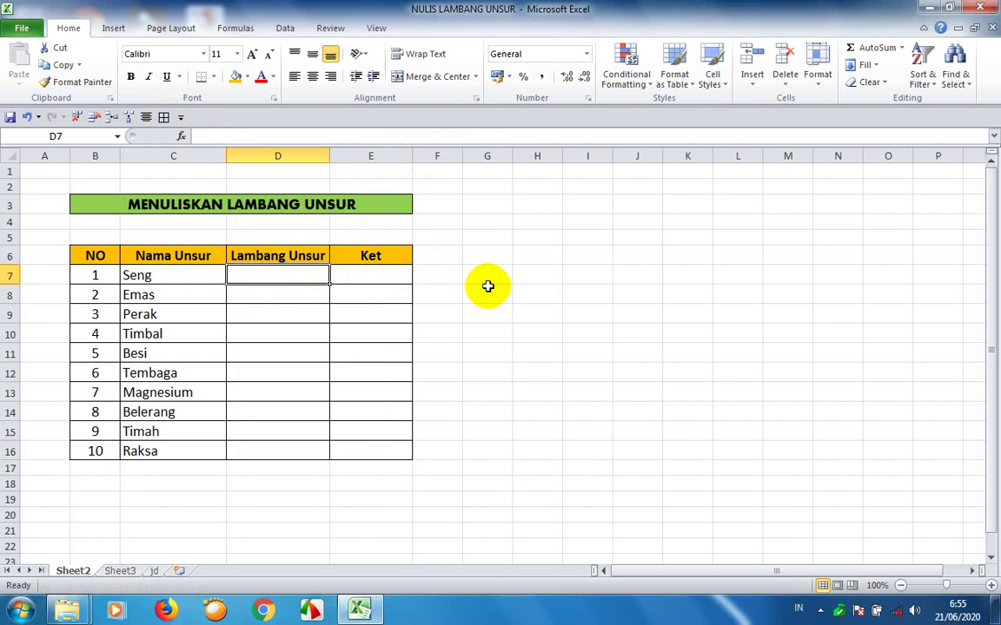
{"action": "key", "text": "Right"}
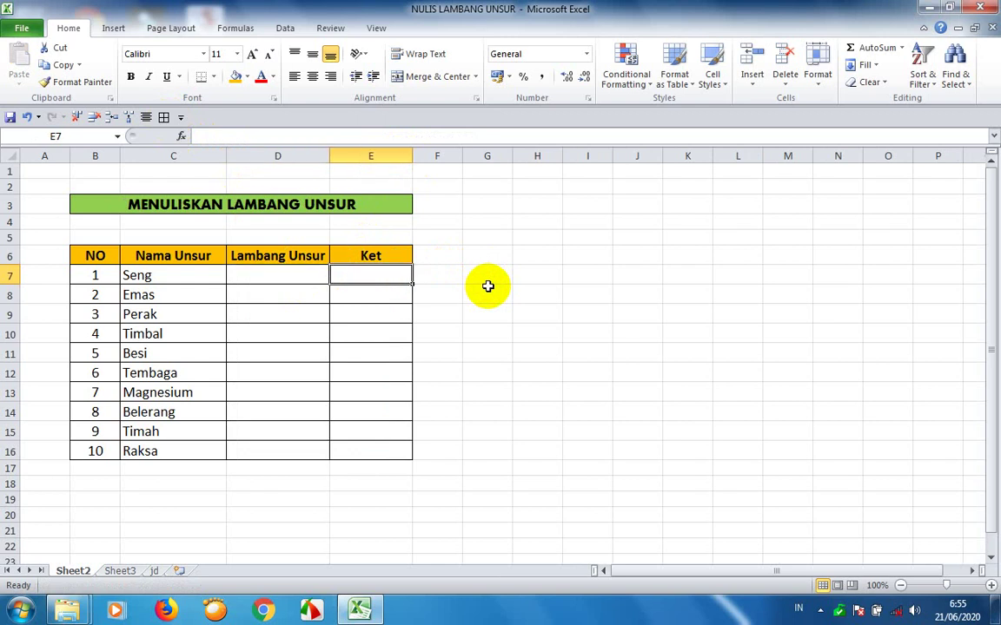
{"action": "key", "text": "Left"}
{"action": "key", "text": "Right"}
{"action": "key", "text": "Left"}
{"action": "key", "text": "Right"}
{"action": "key", "text": "Left"}
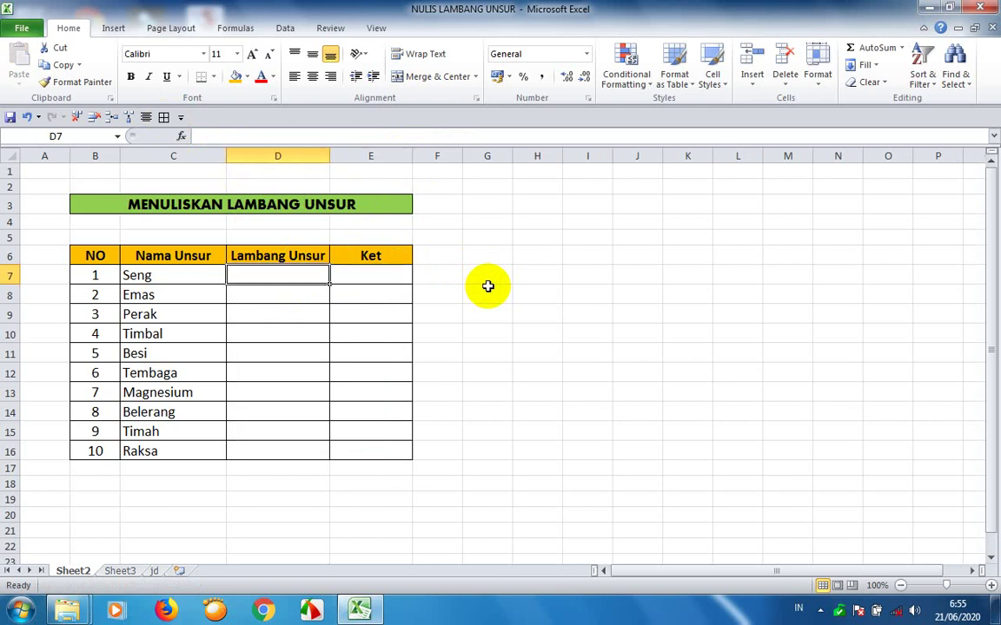
Enter Pb as the element symbol in D7 beside Seng
{"action": "key", "text": "Left"}
{"action": "key", "text": "Right"}
{"action": "type", "text": "Pb"}
{"action": "key", "text": "Return"}
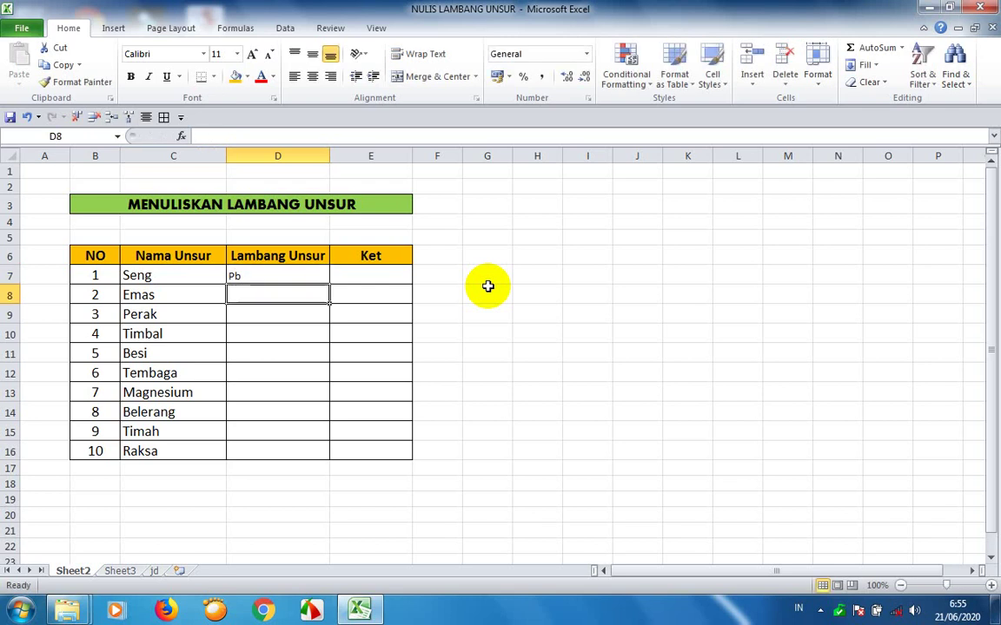
Set the font size of cells D7:E16 to 14
{"action": "key", "text": "Up"}
{"action": "key", "text": "shift+Right"}
{"action": "key", "text": "shift+Down"}
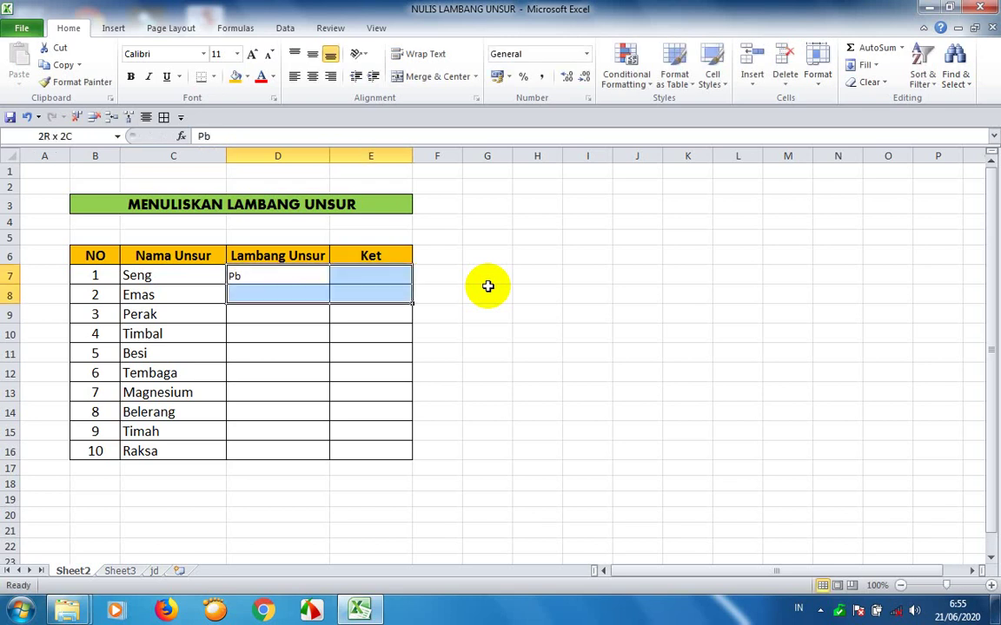
{"action": "key", "text": "shift+Down"}
{"action": "key", "text": "shift+Down"}
{"action": "key", "text": "shift+Down"}
{"action": "key", "text": "shift+Down"}
{"action": "key", "text": "shift+Down"}
{"action": "key", "text": "shift+Down"}
{"action": "key", "text": "shift+Down"}
{"action": "key", "text": "shift+Down"}
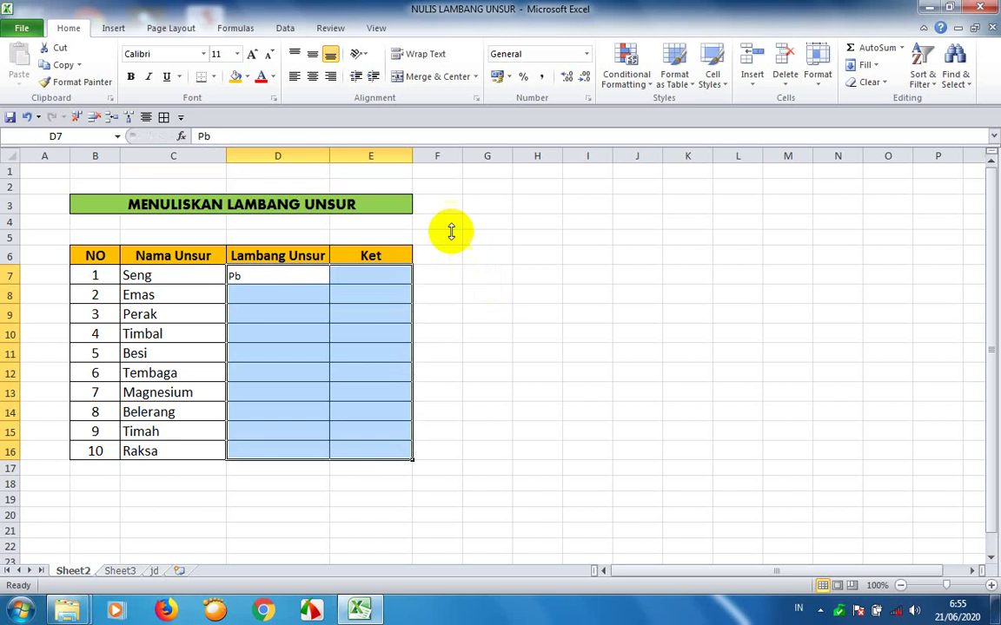
{"action": "left_click", "coordinate": [236, 54]}
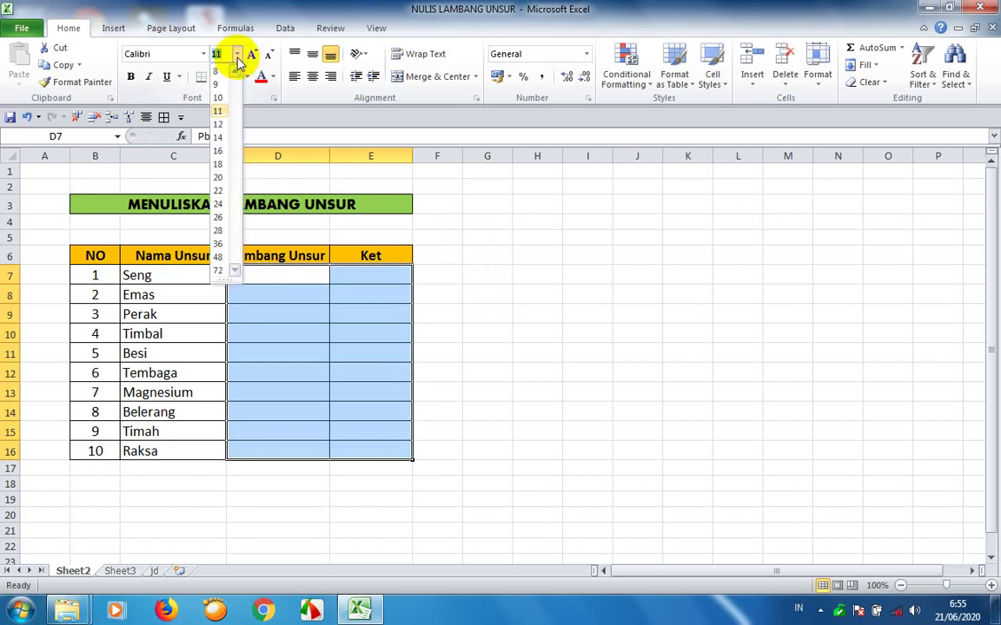
{"action": "left_click", "coordinate": [217, 138]}
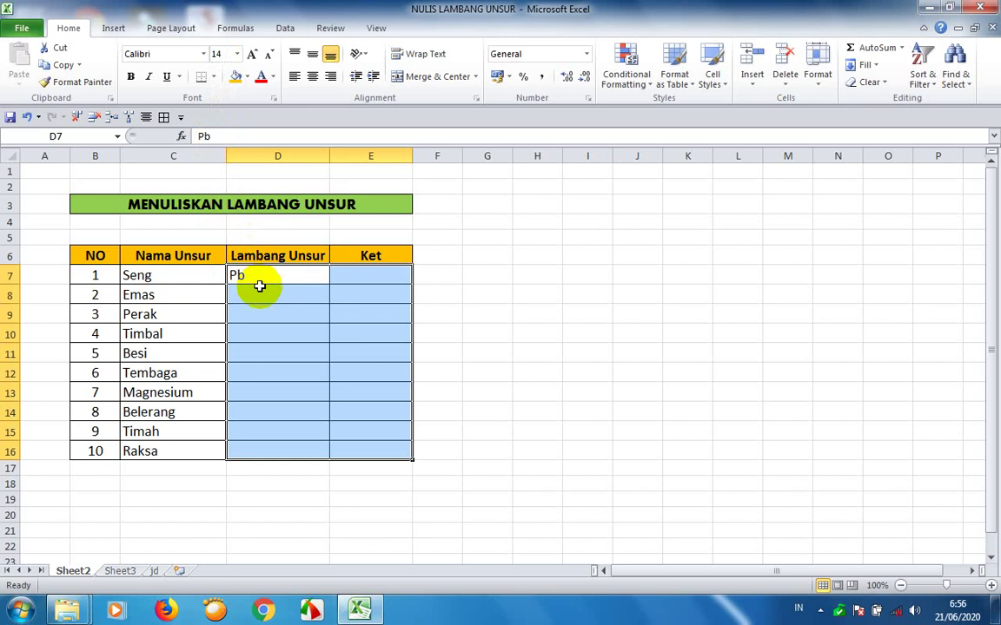
Center the contents of columns D and E horizontally
{"action": "left_click", "coordinate": [264, 277]}
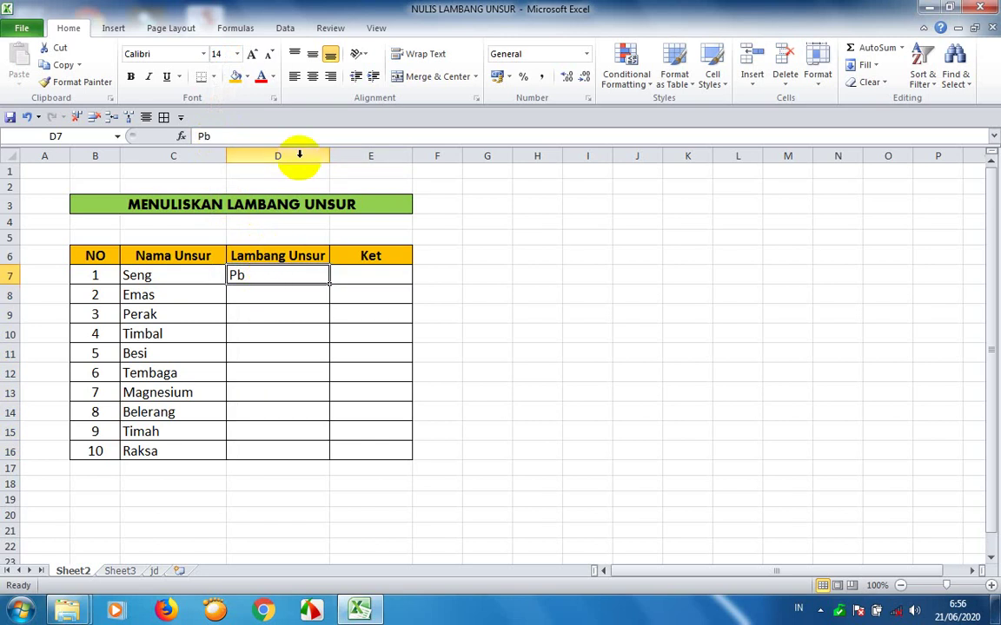
{"action": "left_click_drag", "start_coordinate": [297, 156], "coordinate": [357, 155]}
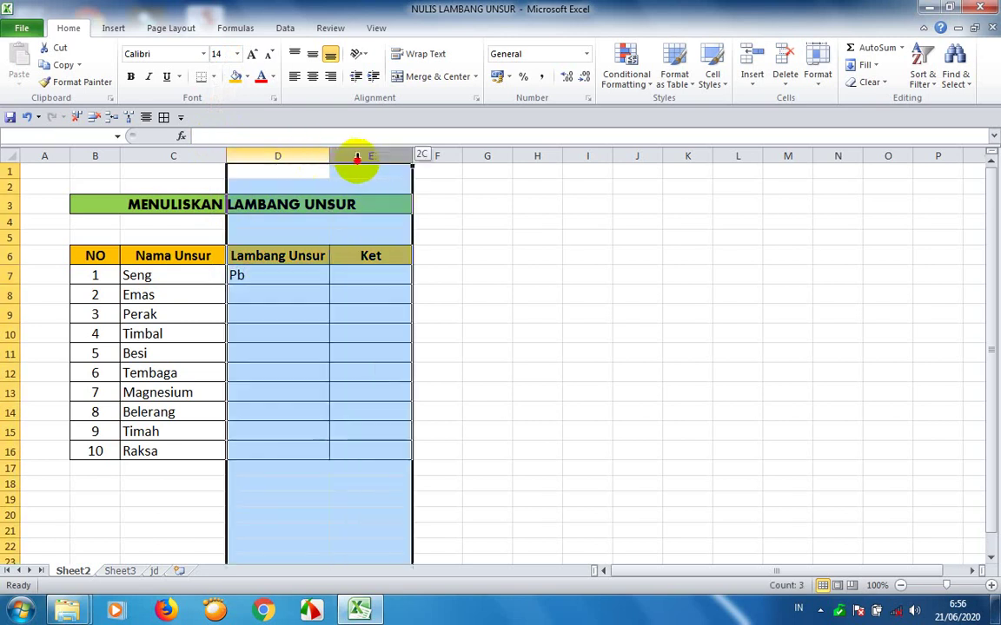
{"action": "left_click", "coordinate": [313, 77]}
{"action": "left_click", "coordinate": [300, 294]}
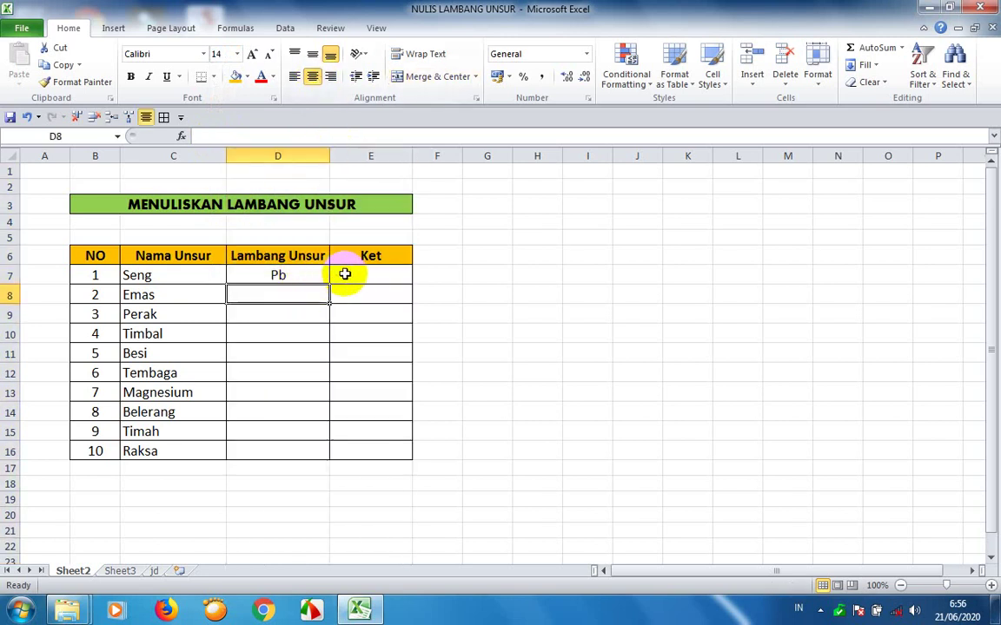
Enter the formula =IF(D7="Zn";"Benar";"Salah") in E7 to check the symbol given for Seng
{"action": "left_click", "coordinate": [348, 274]}
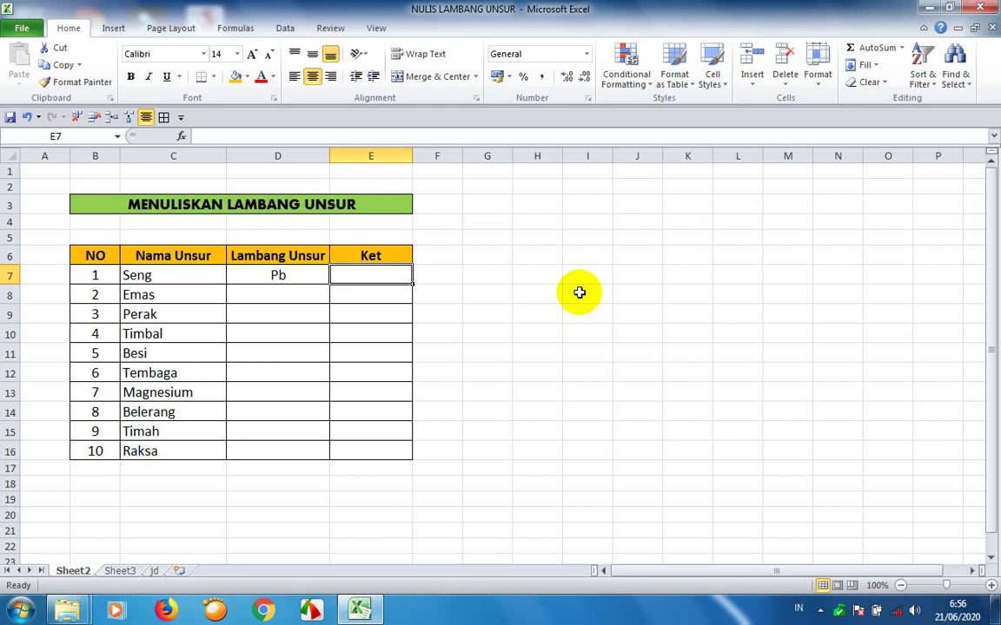
{"action": "key", "text": "Left"}
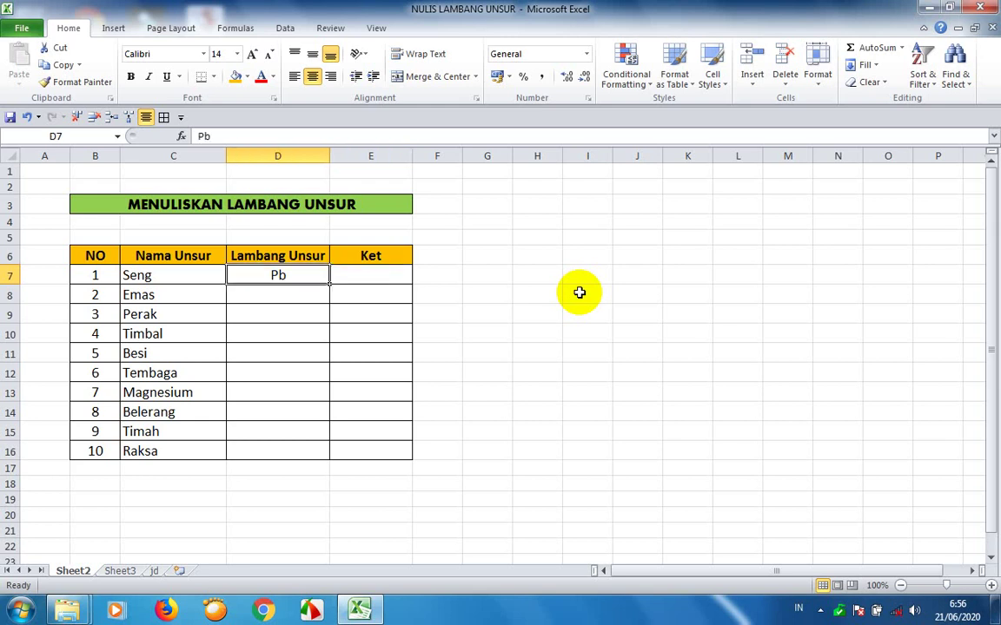
{"action": "key", "text": "Right"}
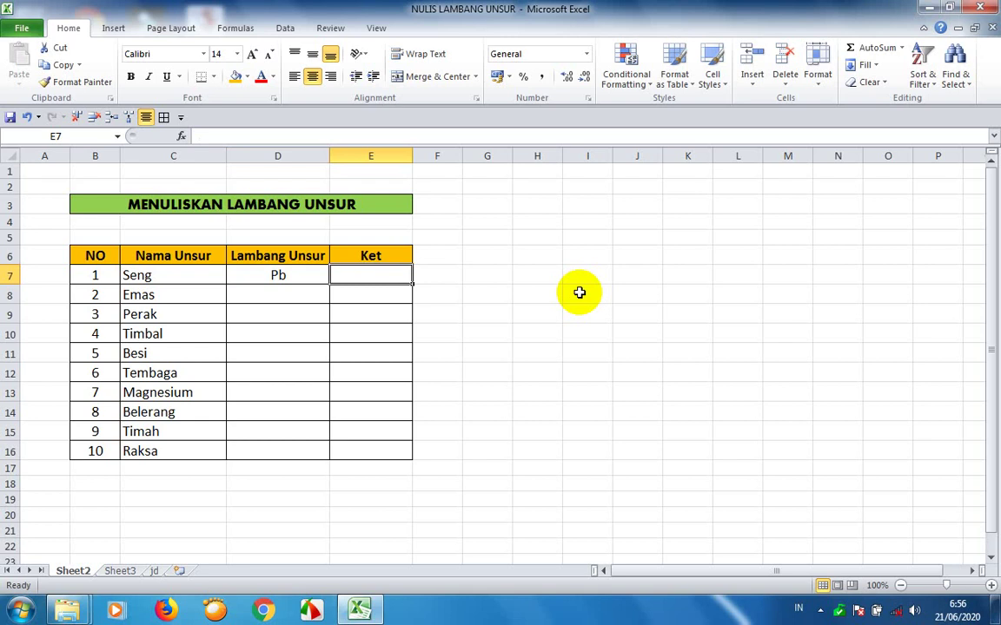
{"action": "key", "text": "Left"}
{"action": "key", "text": "Right"}
{"action": "type", "text": "="}
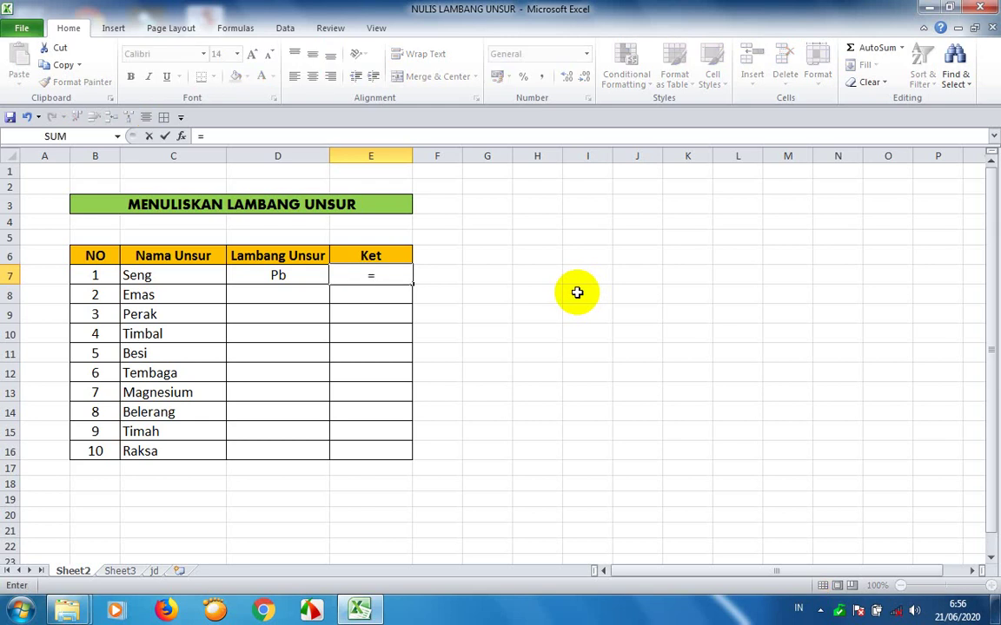
{"action": "type", "text": "if"}
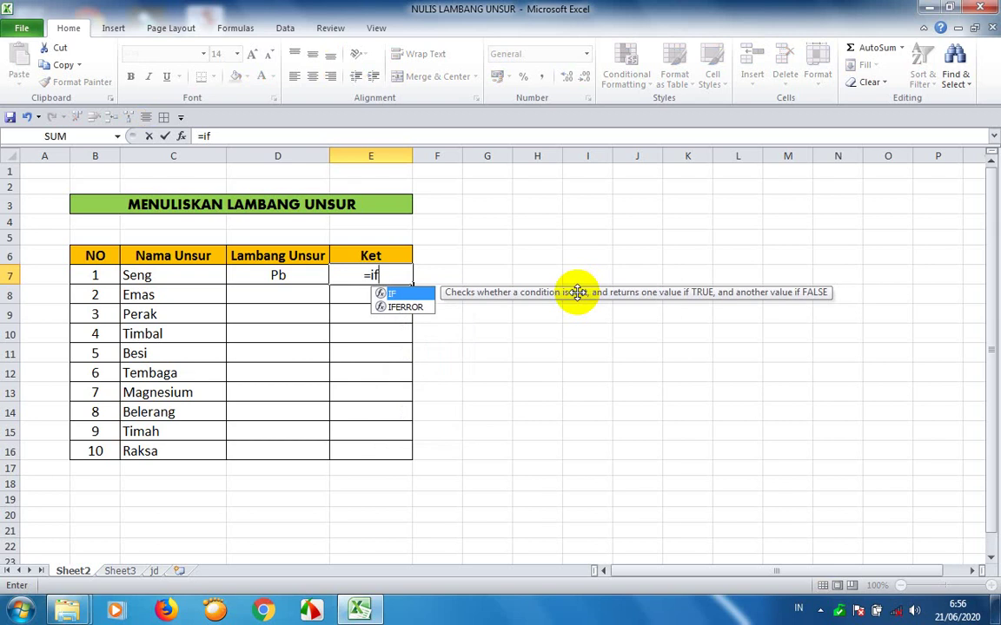
{"action": "type", "text": "("}
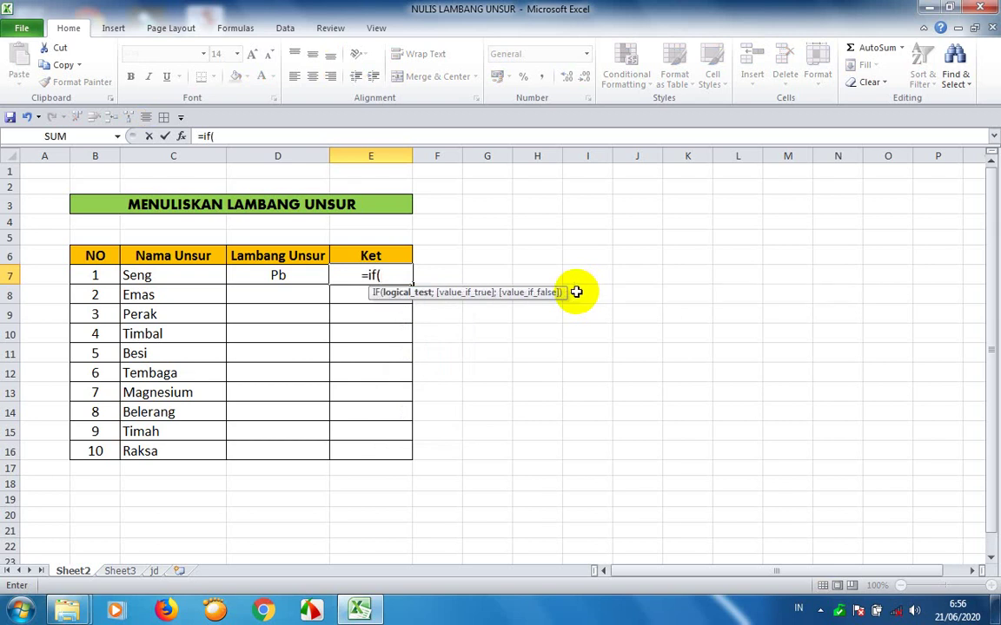
{"action": "key", "text": "Left"}
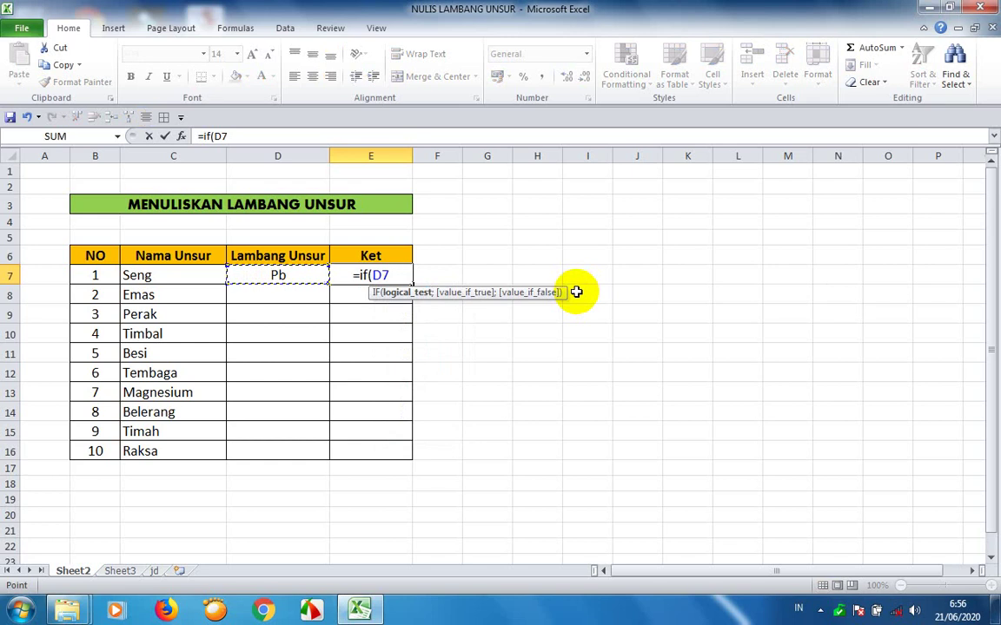
{"action": "type", "text": "="}
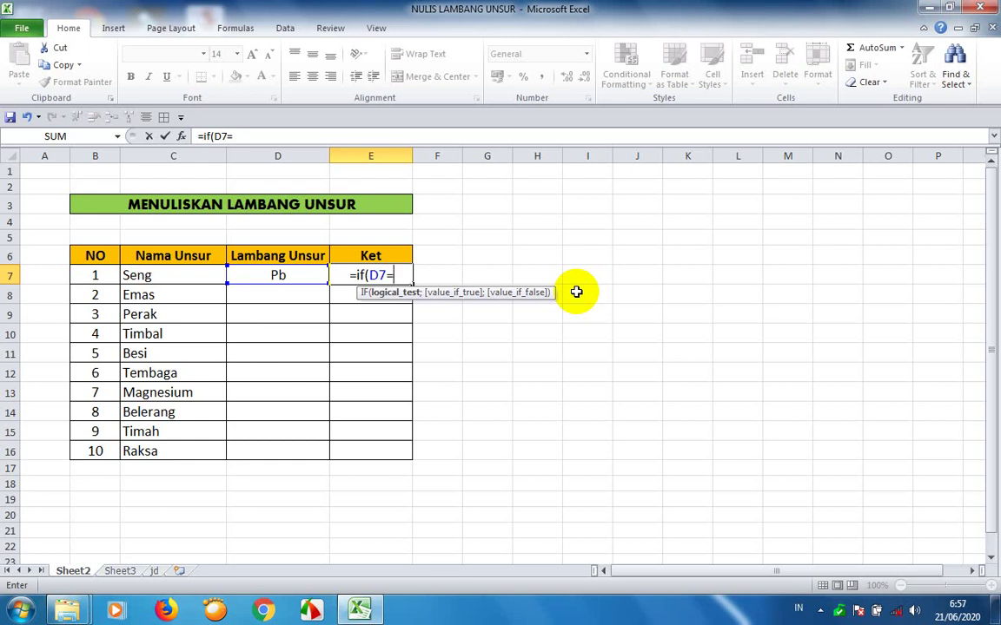
{"action": "type", "text": "\""}
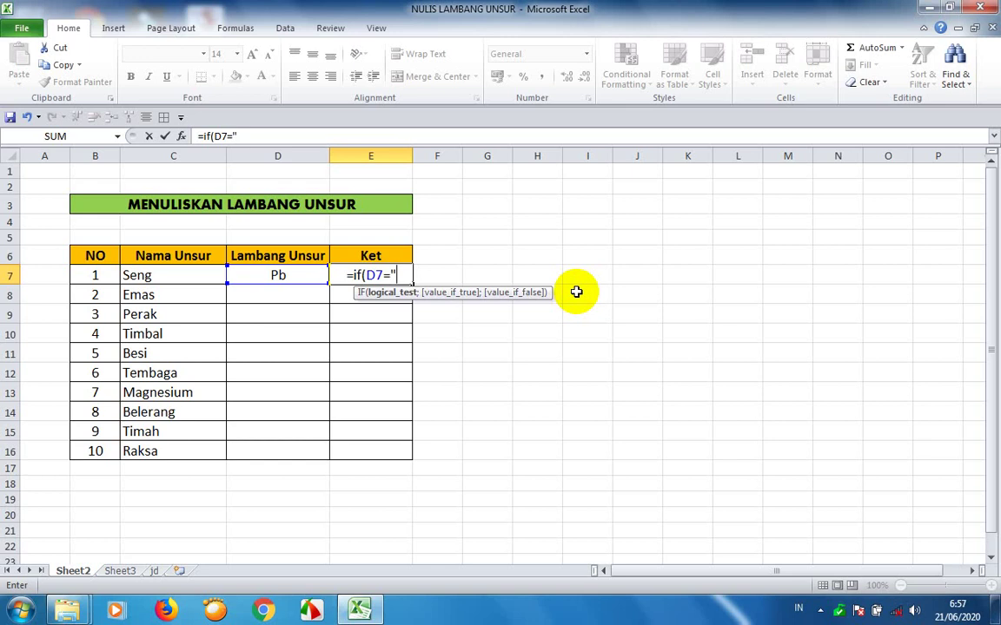
{"action": "type", "text": "Zn"}
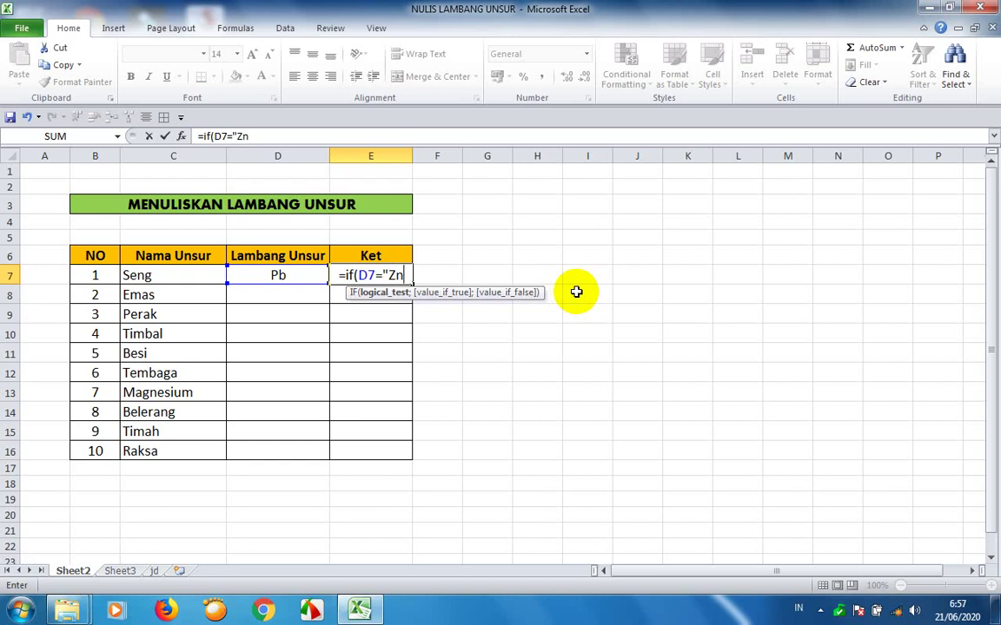
{"action": "type", "text": "\""}
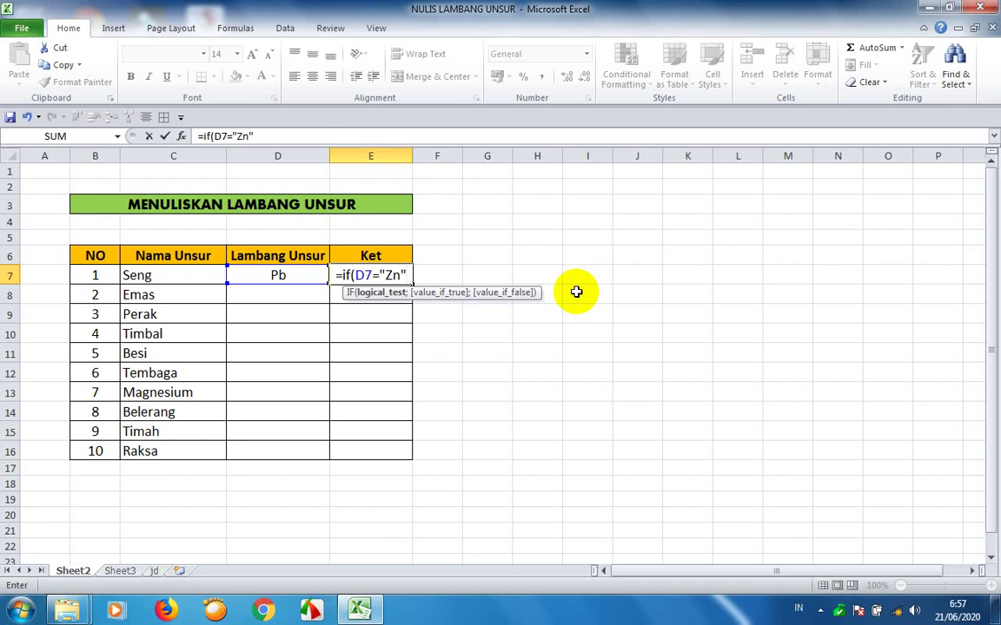
{"action": "type", "text": ";"}
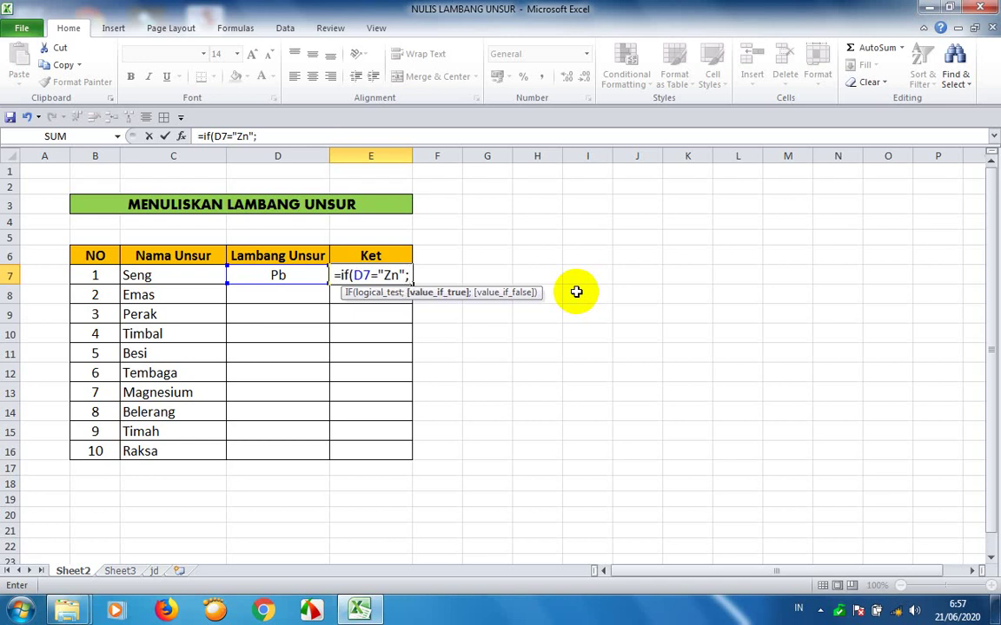
{"action": "type", "text": "\""}
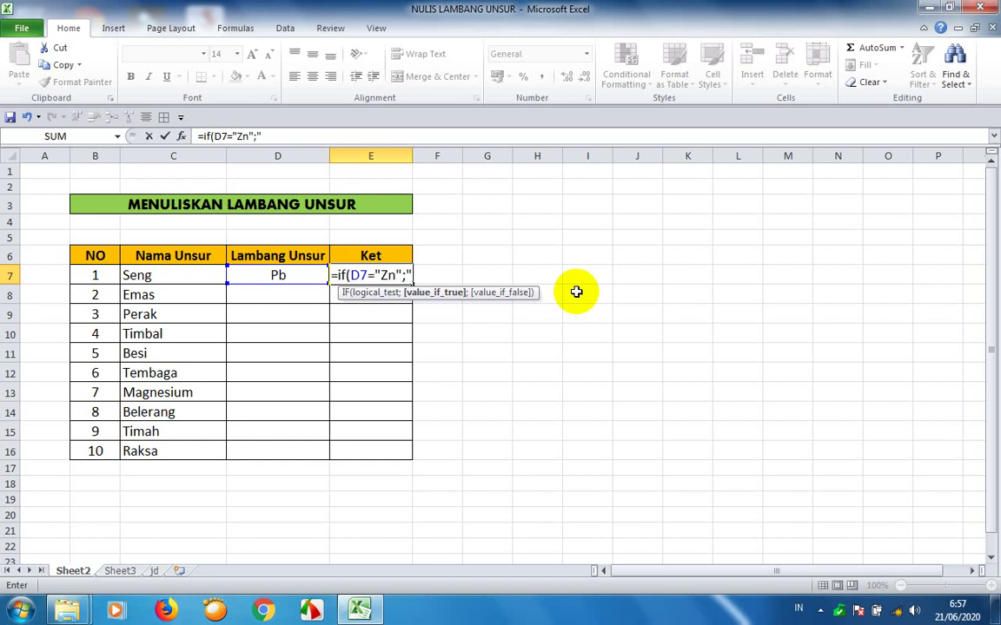
{"action": "type", "text": "B"}
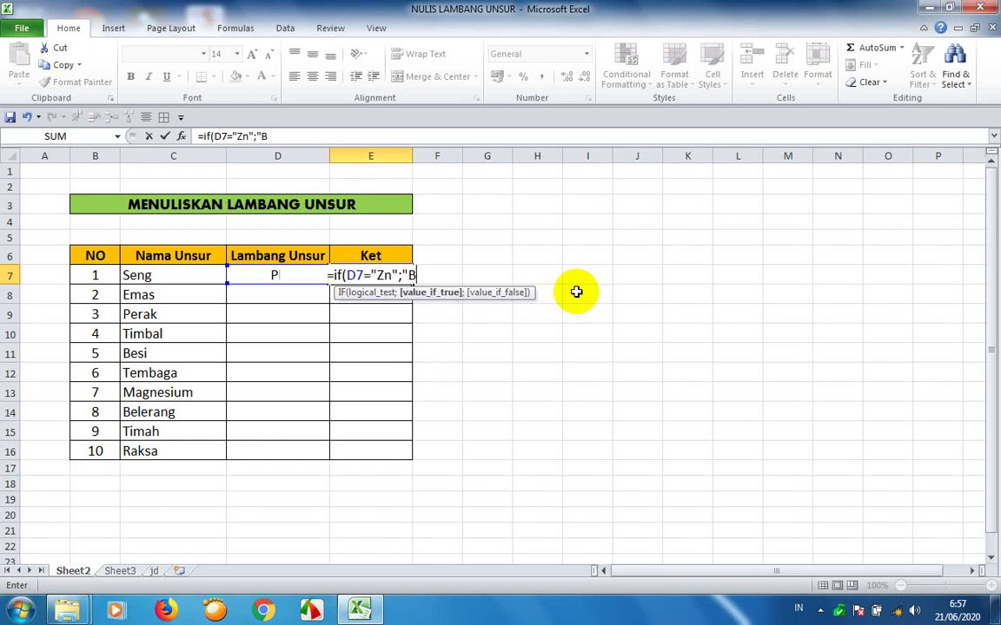
{"action": "type", "text": "enar\""}
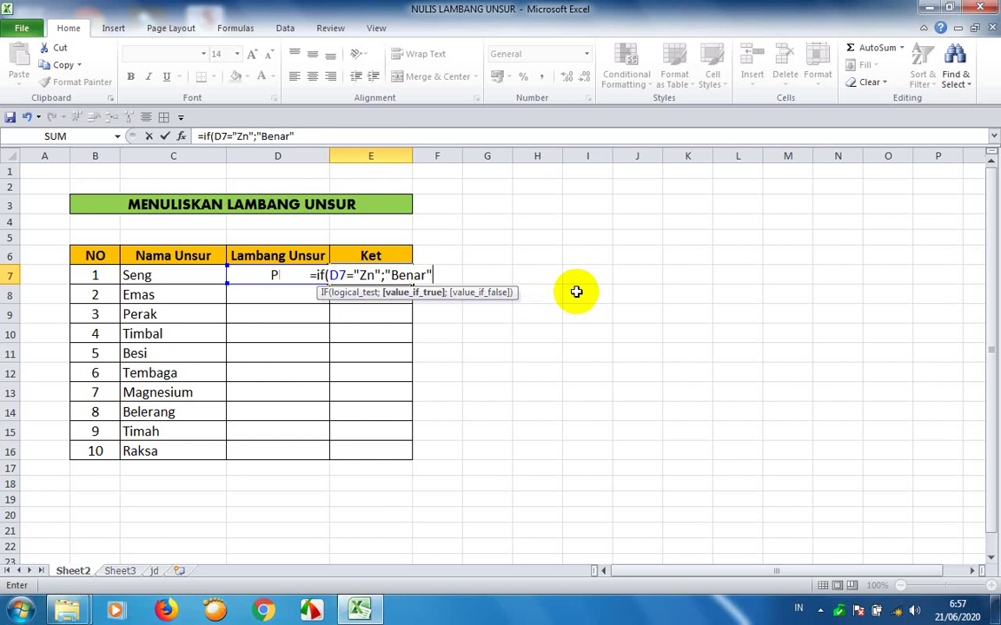
{"action": "type", "text": ";"}
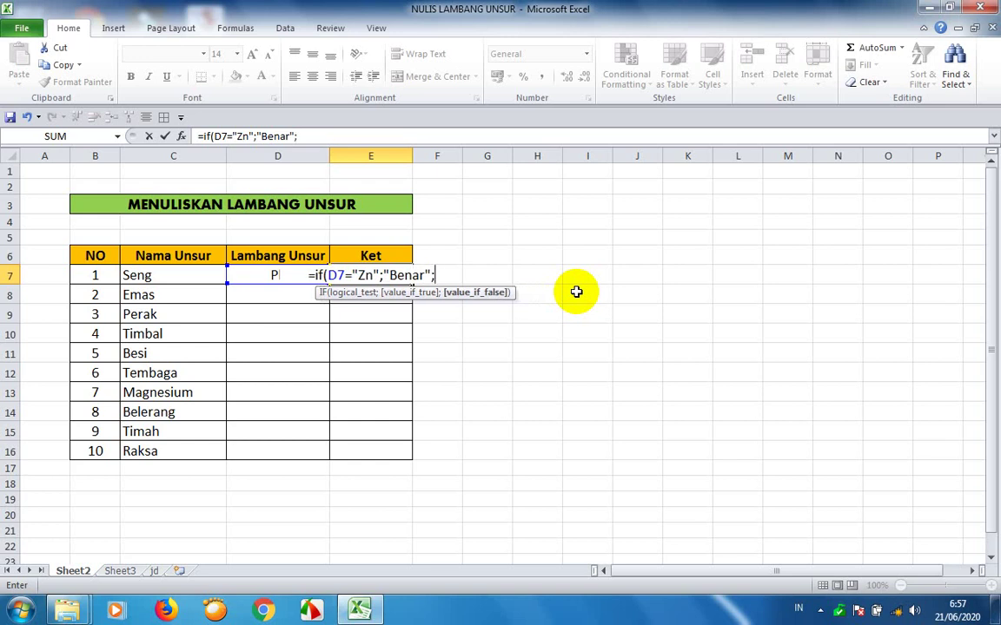
{"action": "type", "text": "\""}
{"action": "type", "text": "Sal"}
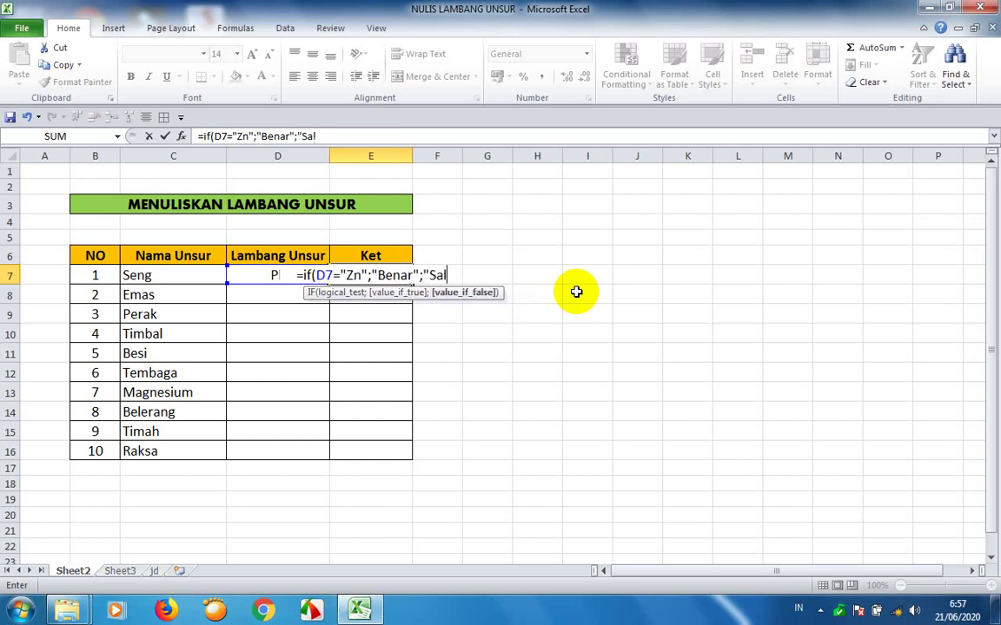
{"action": "type", "text": "ah\""}
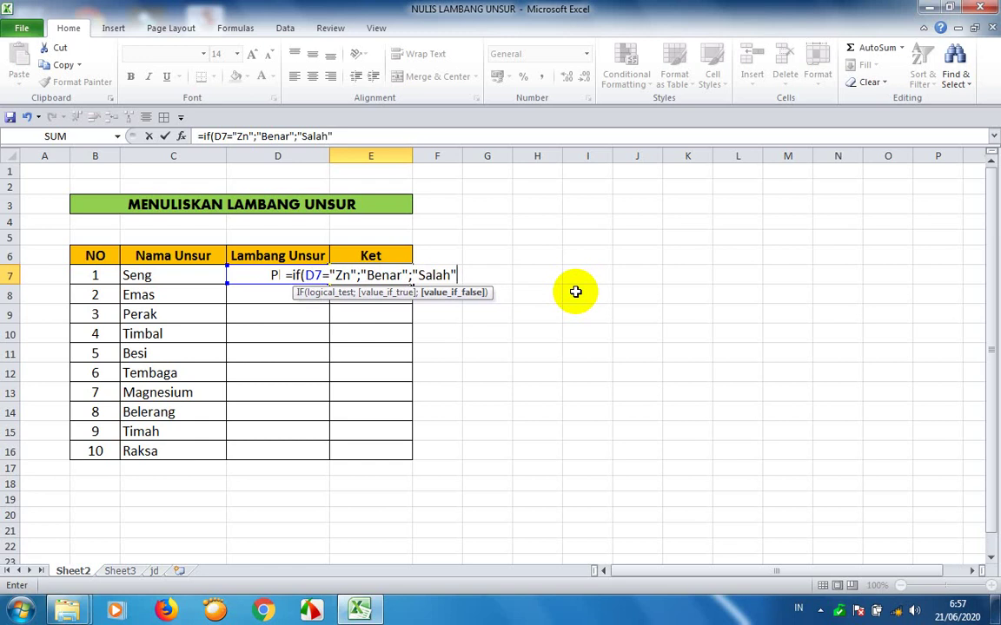
{"action": "type", "text": ")"}
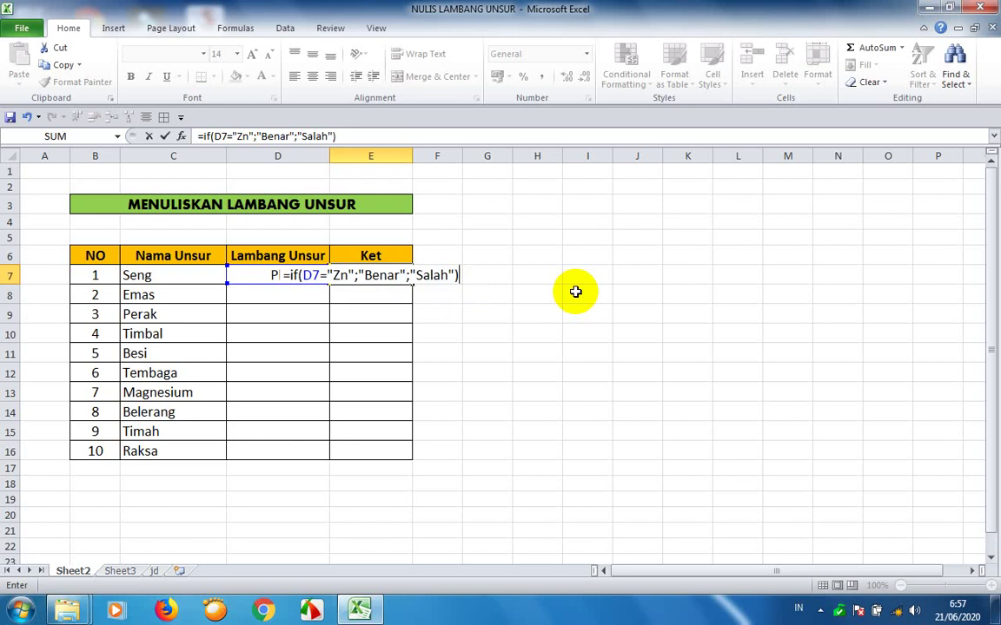
{"action": "key", "text": "Return"}
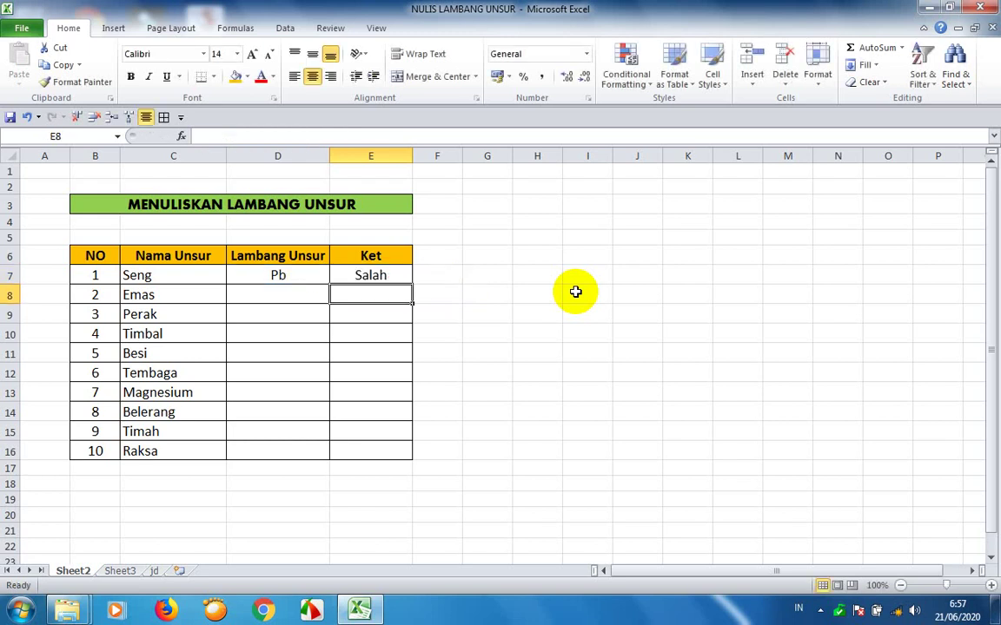
Replace the element symbol for Seng in D7 with Zn
{"action": "key", "text": "Up"}
{"action": "key", "text": "Left"}
{"action": "key", "text": "Right"}
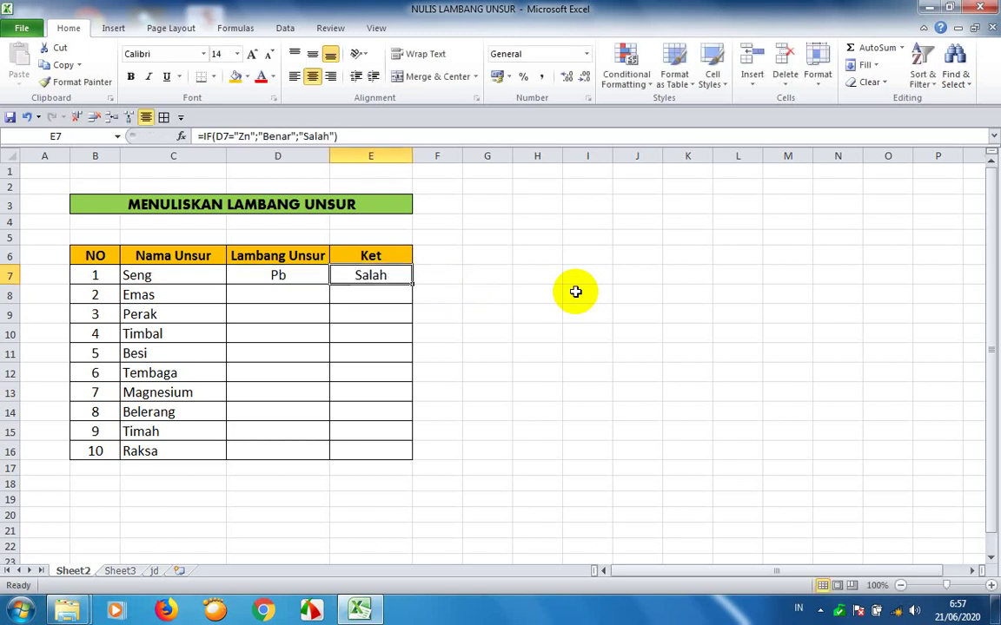
{"action": "key", "text": "Left"}
{"action": "key", "text": "Right"}
{"action": "key", "text": "Left"}
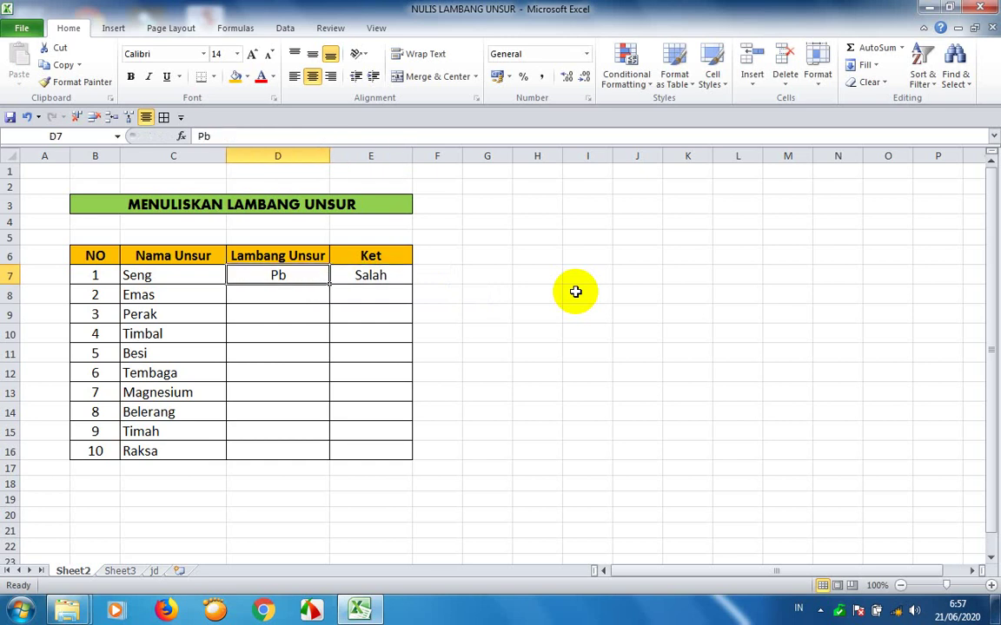
{"action": "key", "text": "Right"}
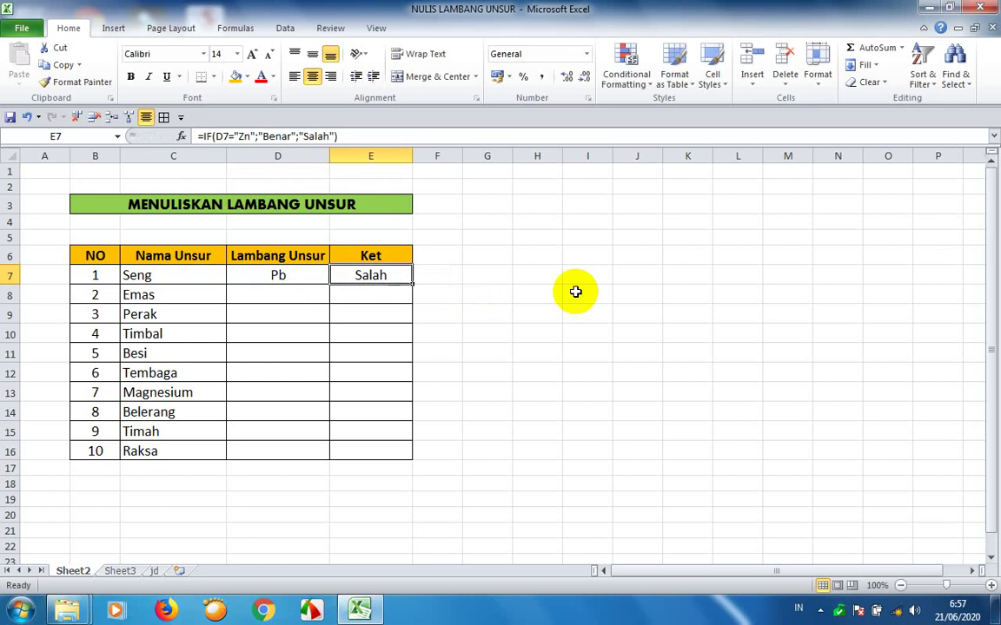
{"action": "key", "text": "Left"}
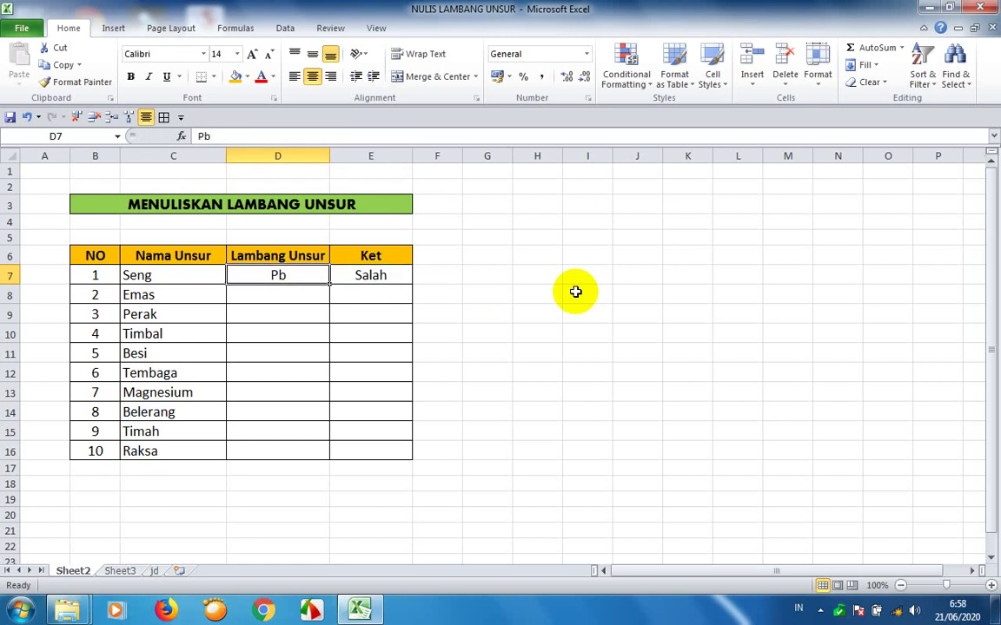
{"action": "type", "text": "Zn"}
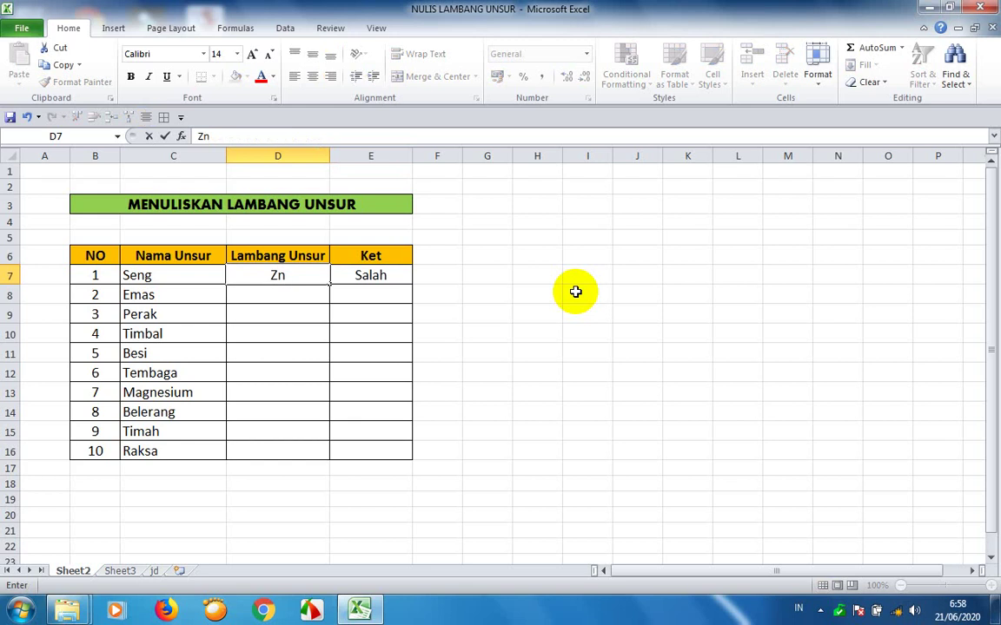
{"action": "key", "text": "Return"}
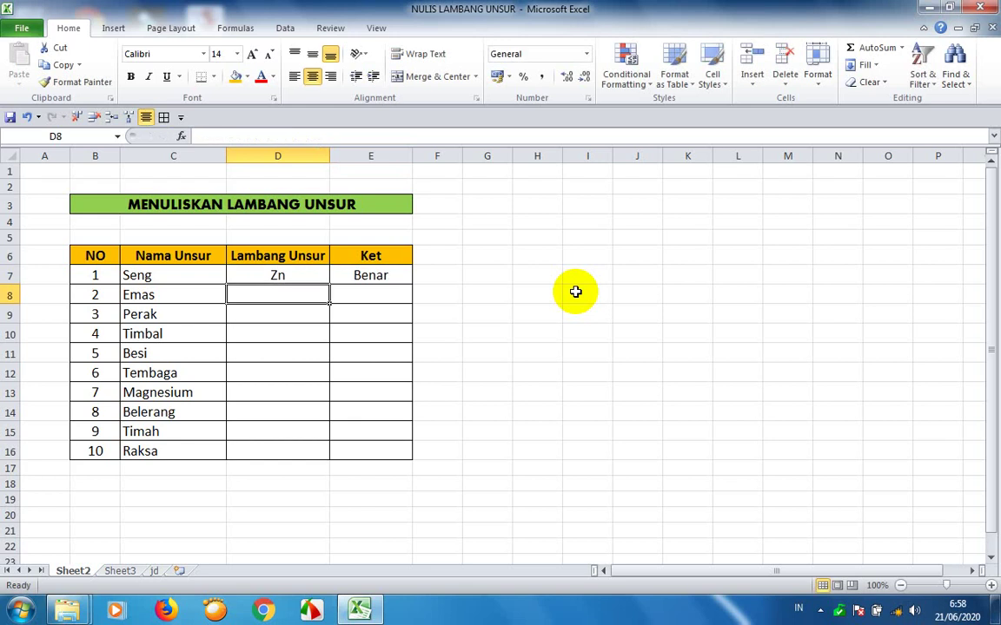
{"action": "key", "text": "Up"}
{"action": "key", "text": "Right"}
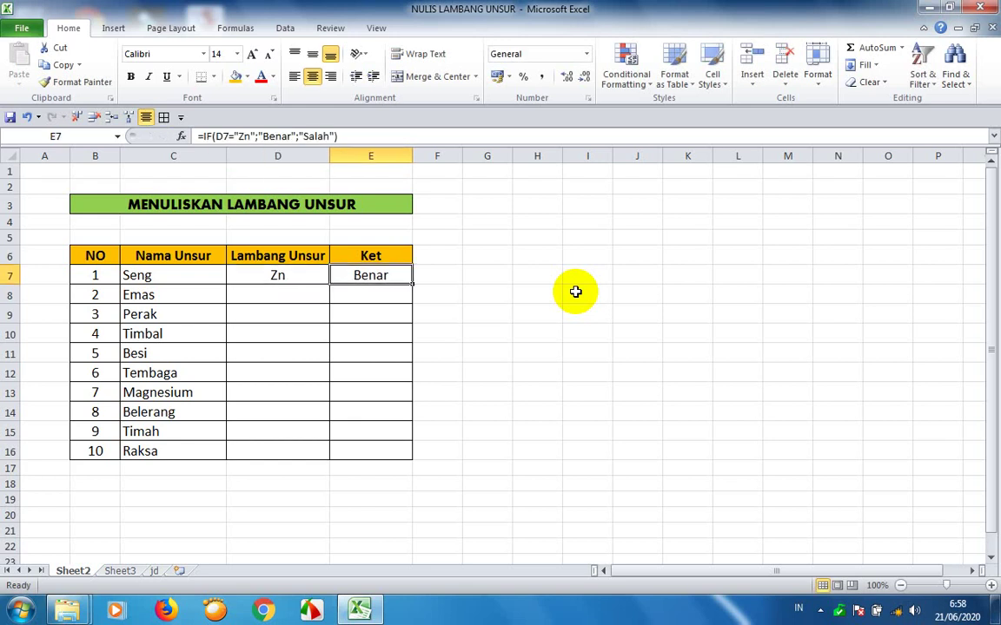
{"action": "key", "text": "Left"}
{"action": "key", "text": "Right"}
{"action": "key", "text": "Left"}
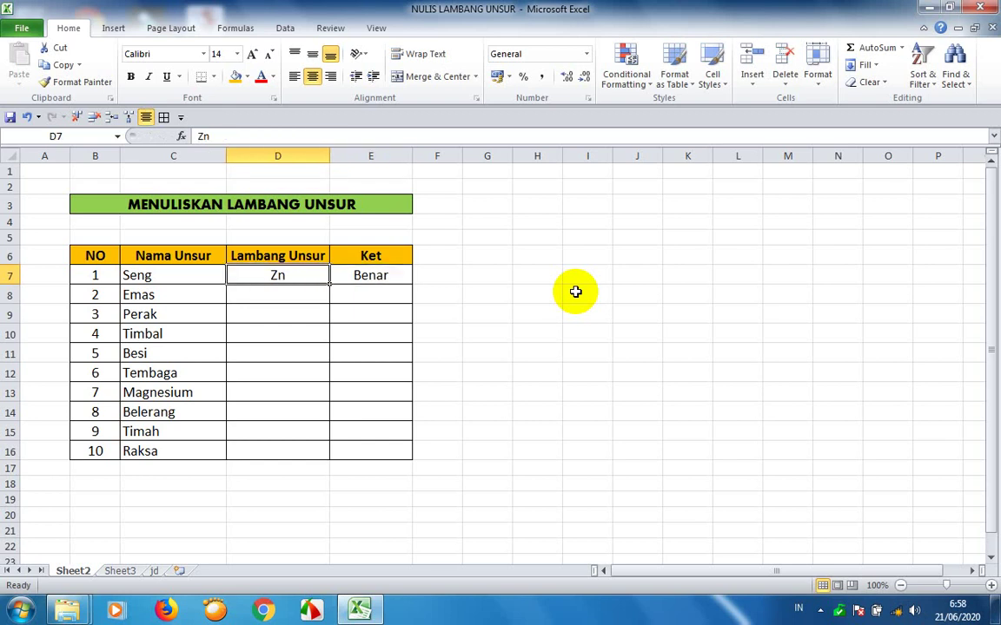
Clear the Seng symbol in D7 and check how the Ket formula in E7 handles the empty cell
{"action": "key", "text": "Delete"}
{"action": "key", "text": "Down"}
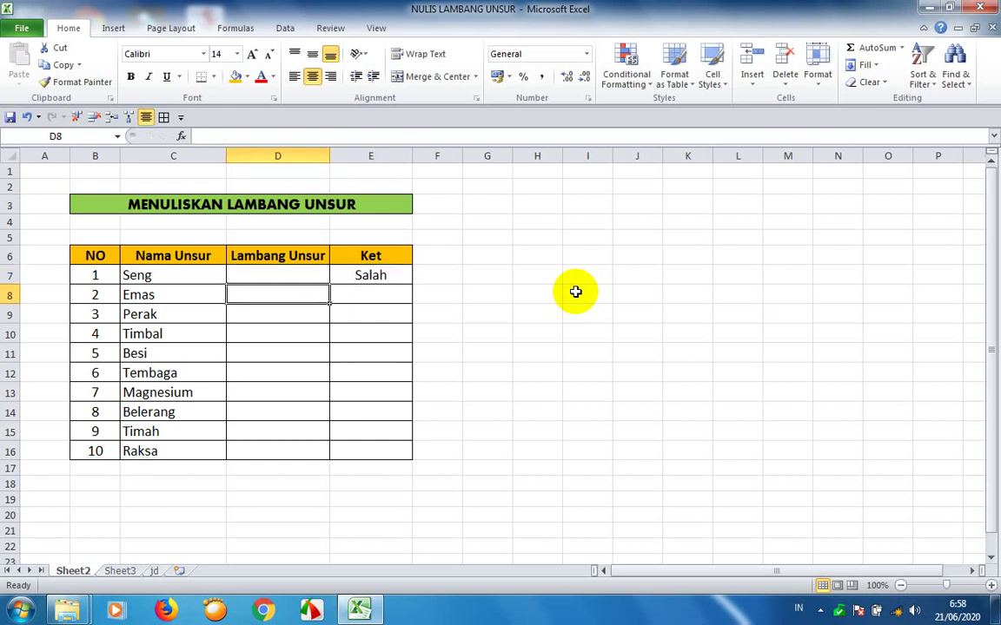
{"action": "key", "text": "Up"}
{"action": "key", "text": "Right"}
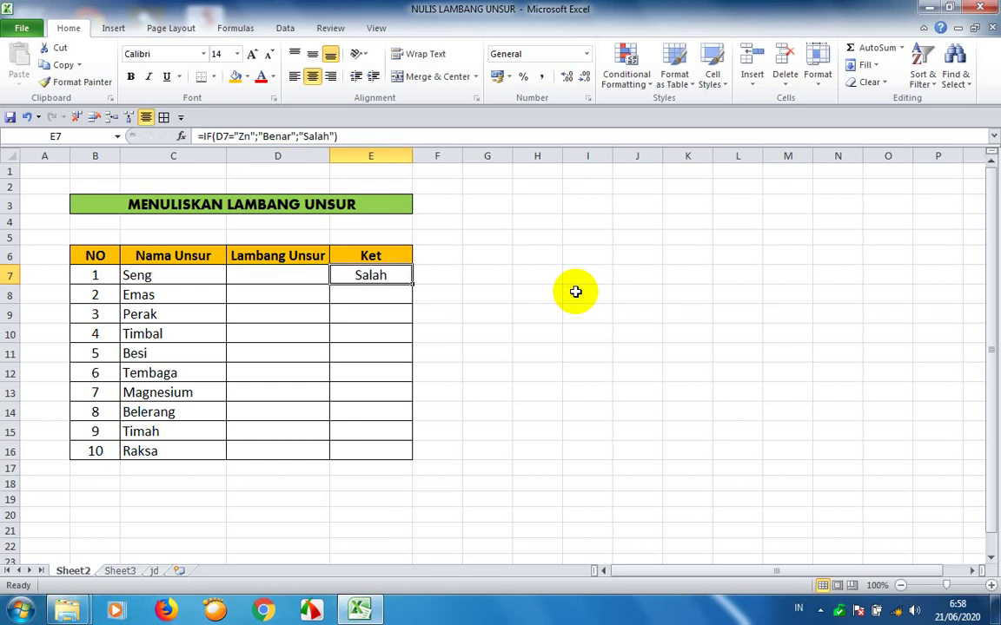
{"action": "key", "text": "Left"}
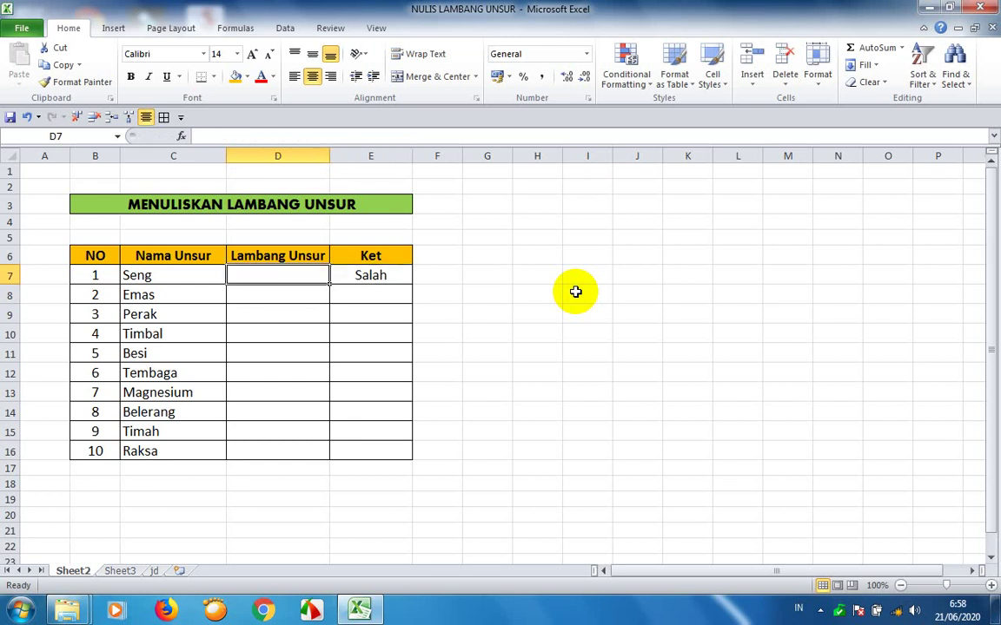
{"action": "key", "text": "Right"}
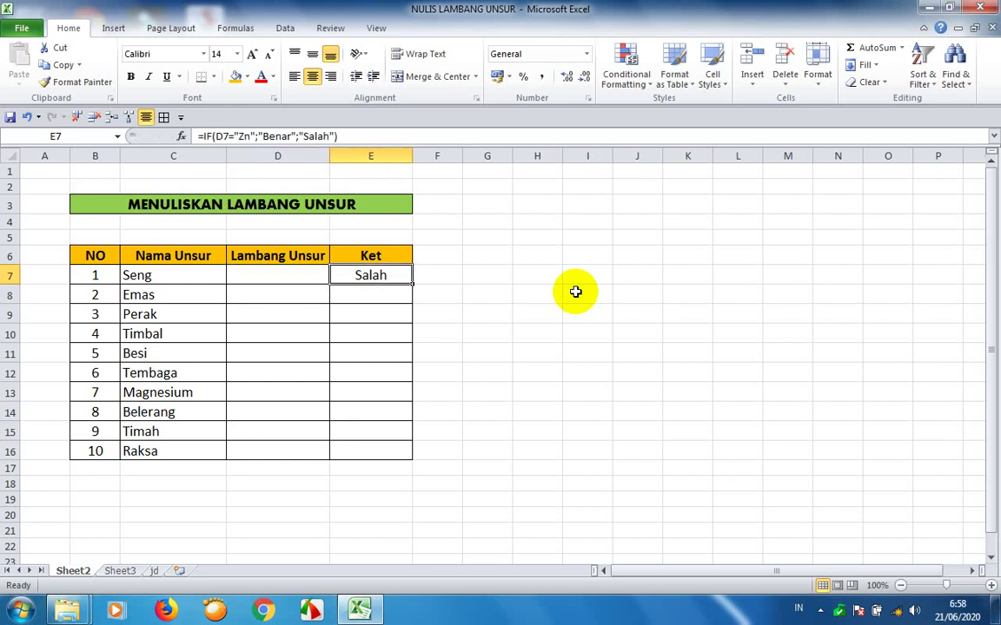
{"action": "key", "text": "Left"}
{"action": "key", "text": "Right"}
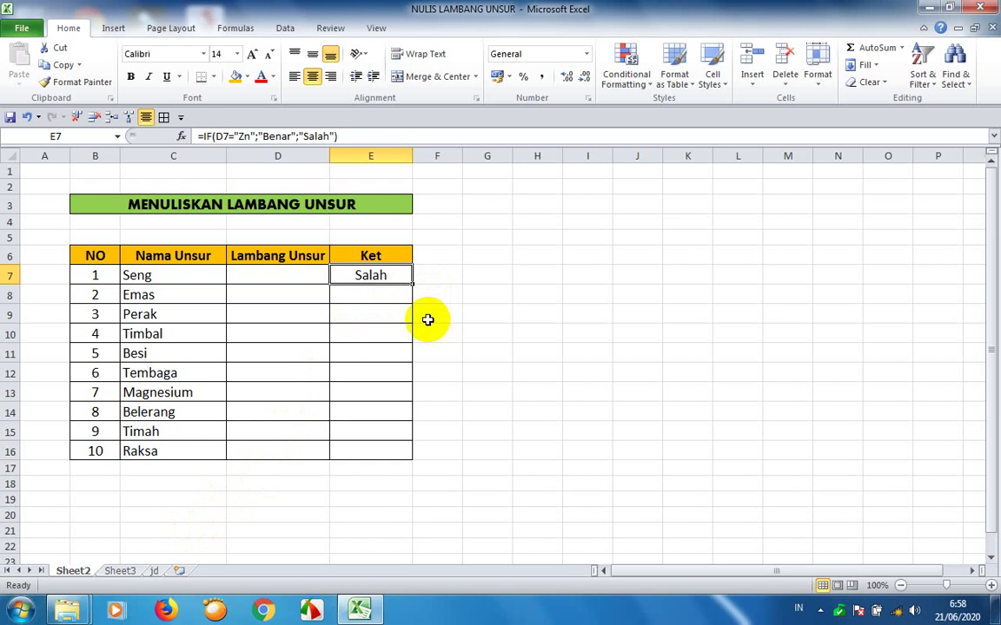
Copy the formula =IF(ISBLANK(D5)=TRUE;"";IF(D5="Zn";"B";"S")) from E5 on sheet jd into E7 on Sheet2
{"action": "left_click", "coordinate": [158, 566]}
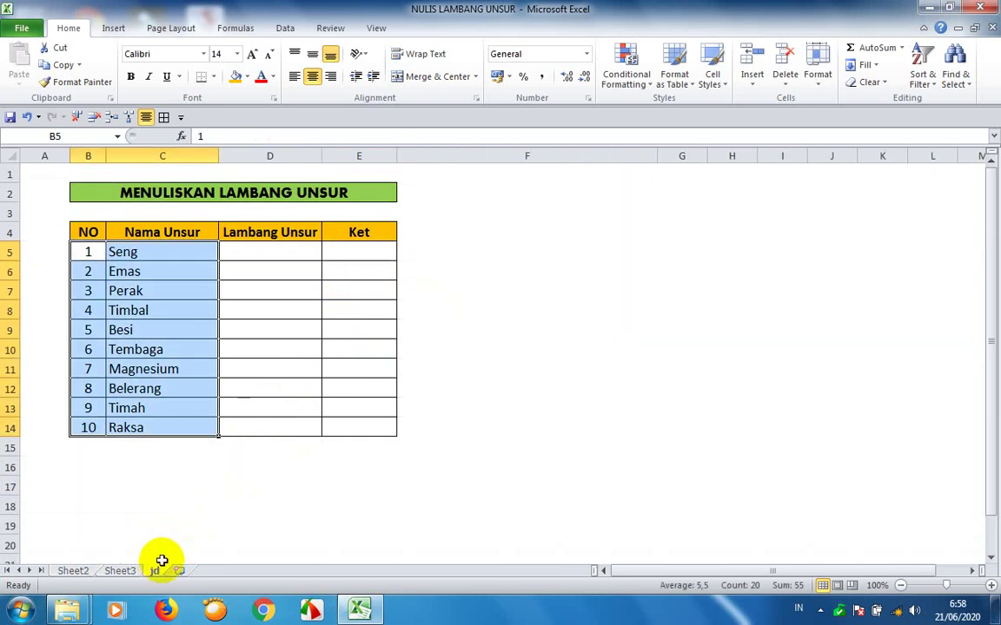
{"action": "left_click", "coordinate": [355, 253]}
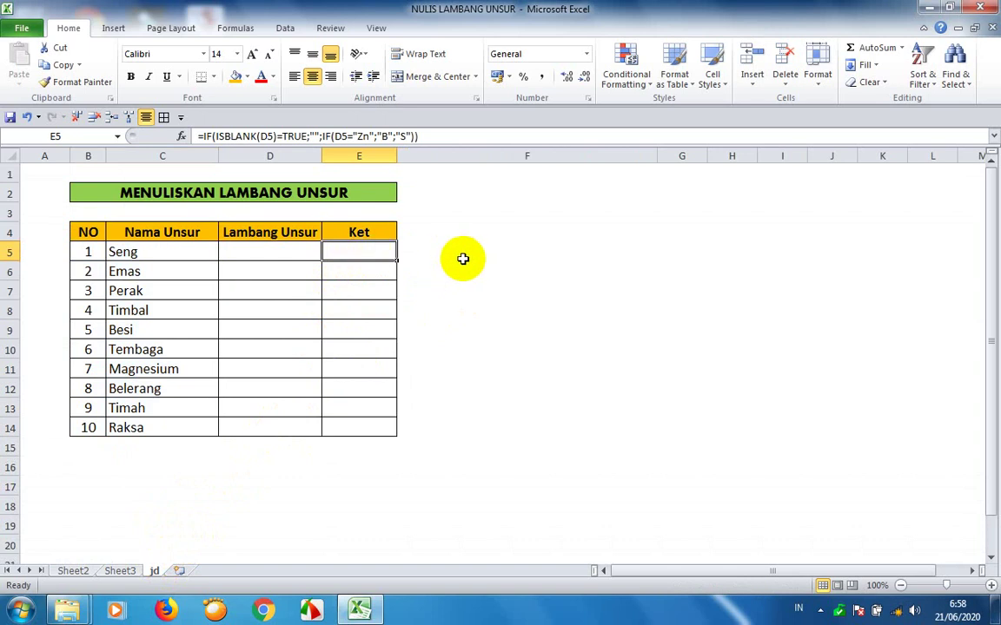
{"action": "key", "text": "ctrl+c"}
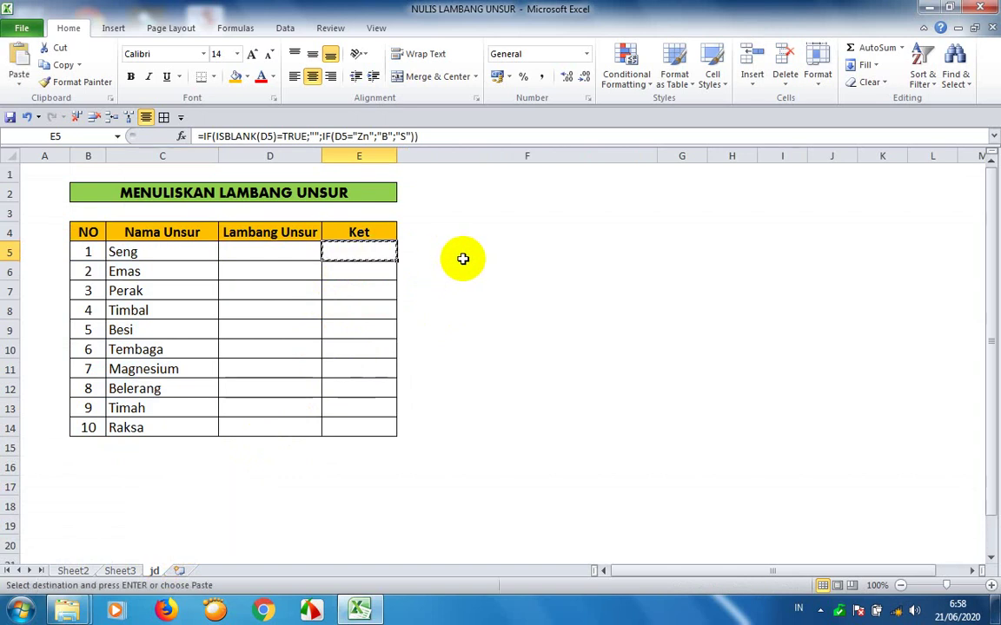
{"action": "left_click", "coordinate": [76, 570]}
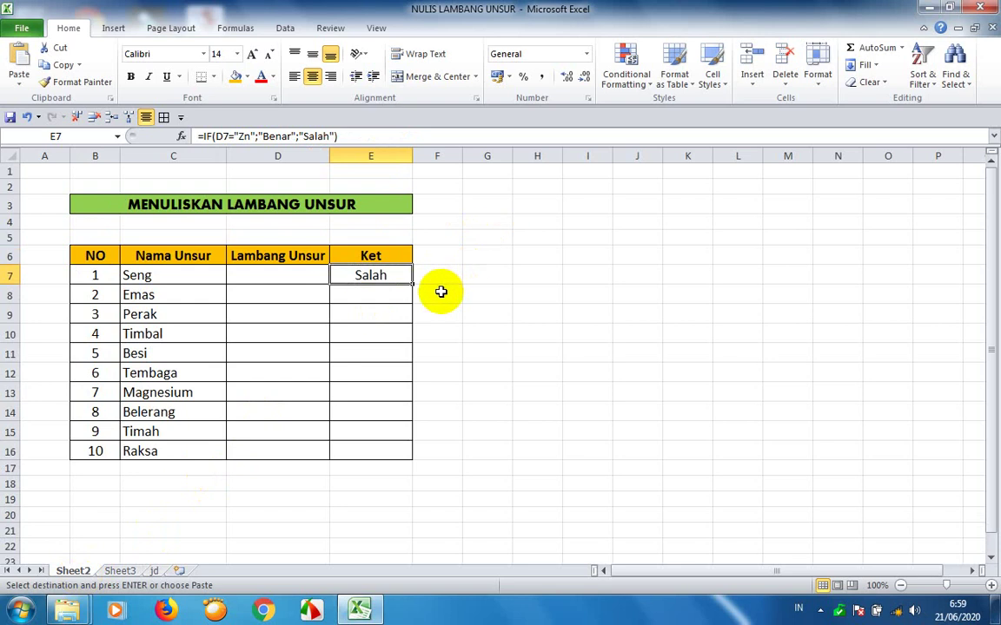
{"action": "left_click", "coordinate": [399, 302]}
{"action": "left_click", "coordinate": [402, 277]}
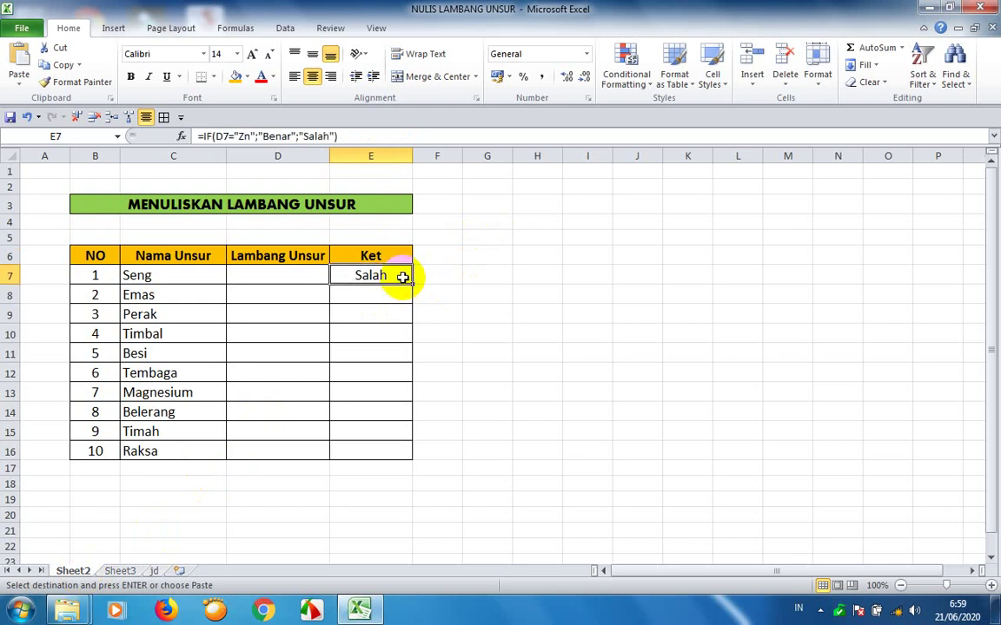
{"action": "key", "text": "ctrl+v"}
{"action": "left_click", "coordinate": [460, 320]}
{"action": "left_click", "coordinate": [387, 277]}
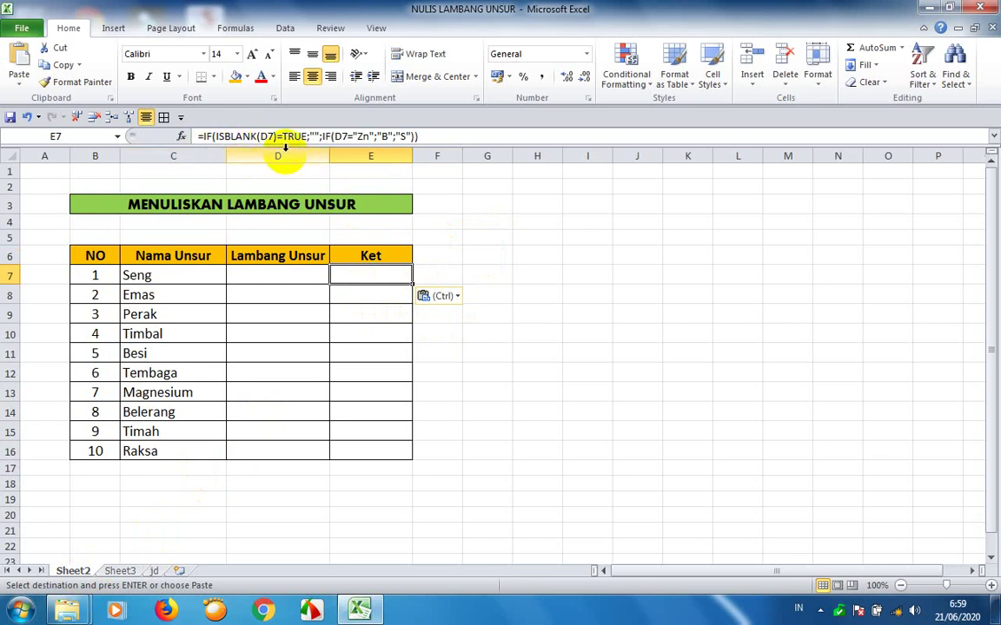
Examine the ISBLANK condition and nested IF in E7 against the empty symbol cell D7
{"action": "left_click", "coordinate": [387, 274]}
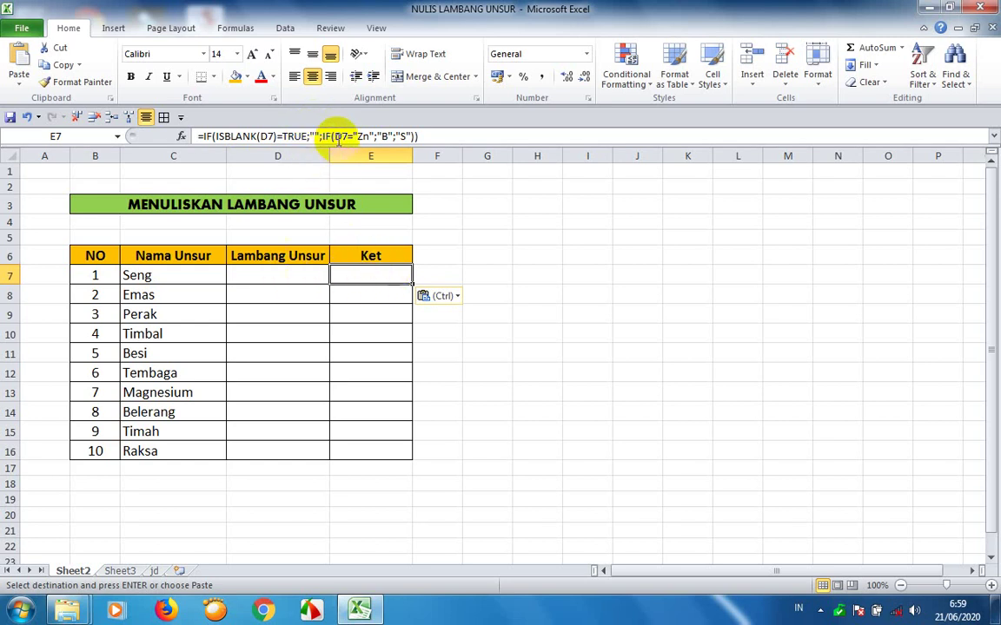
{"action": "left_click", "coordinate": [303, 278]}
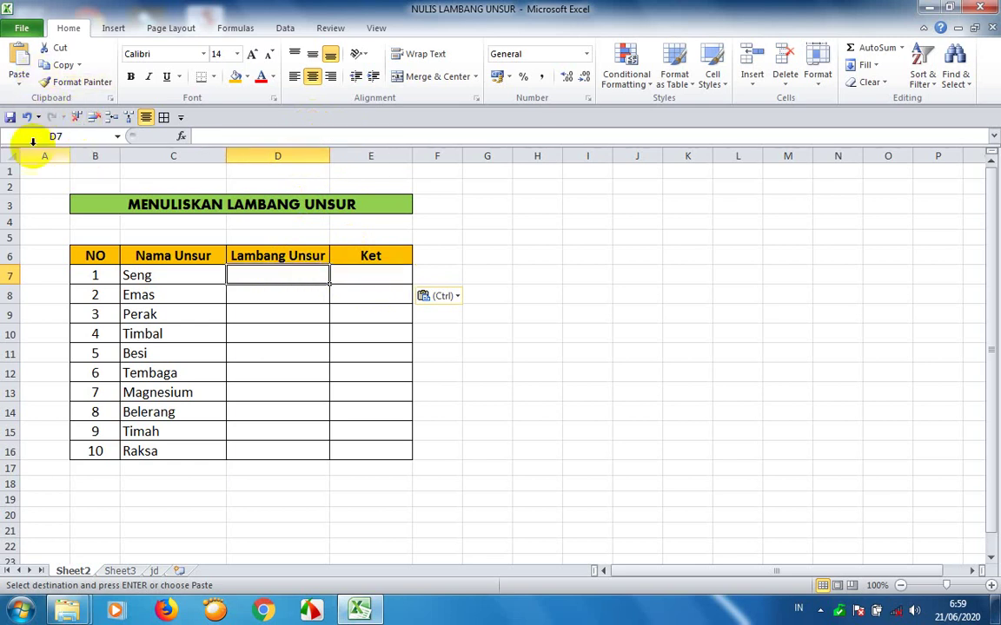
{"action": "left_click", "coordinate": [347, 274]}
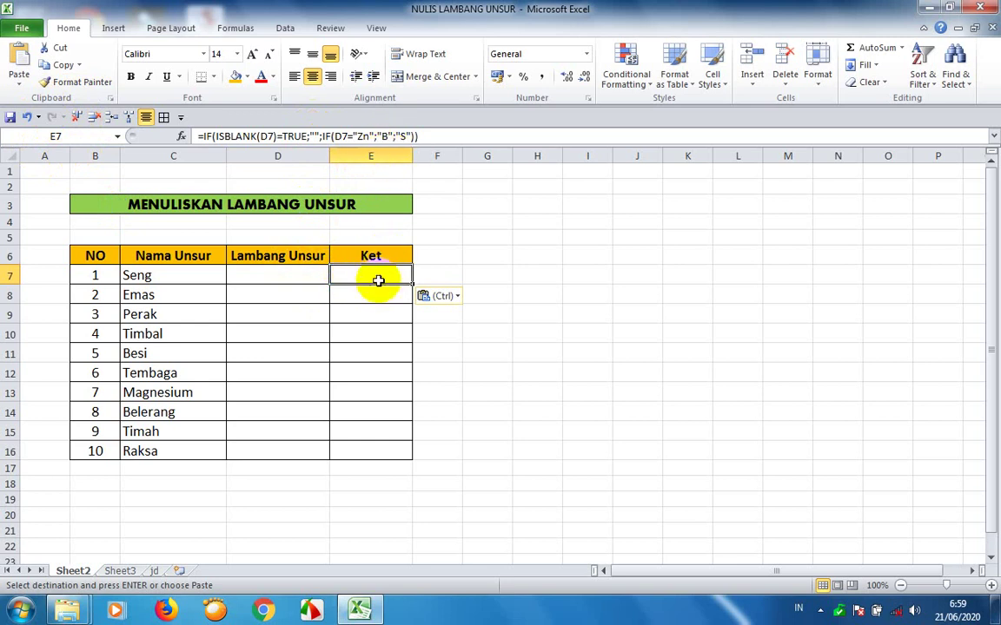
{"action": "left_click", "coordinate": [457, 307]}
{"action": "left_click", "coordinate": [315, 276]}
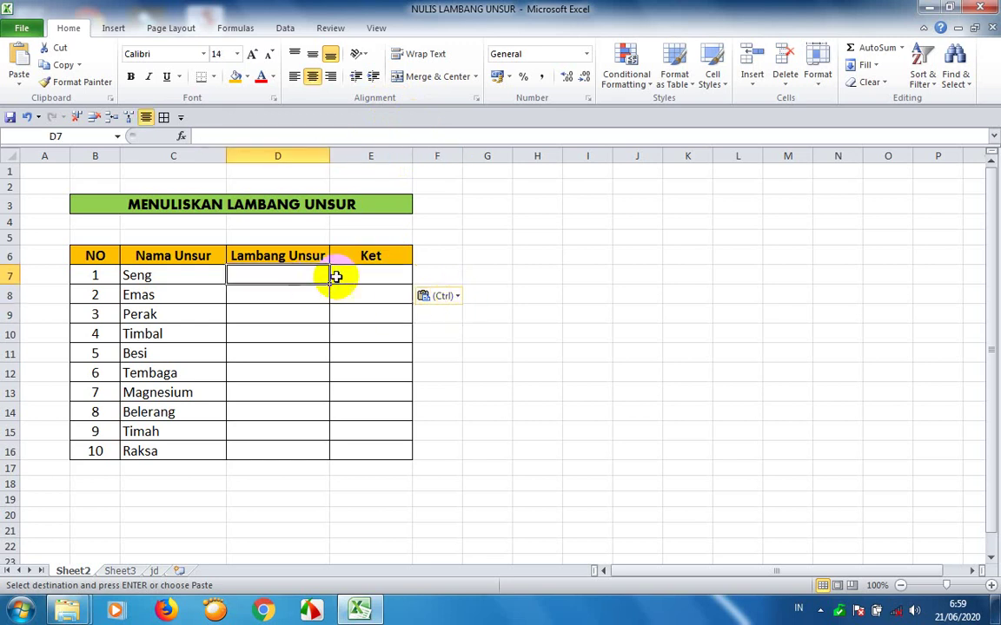
{"action": "left_click", "coordinate": [358, 276]}
{"action": "left_click", "coordinate": [286, 275]}
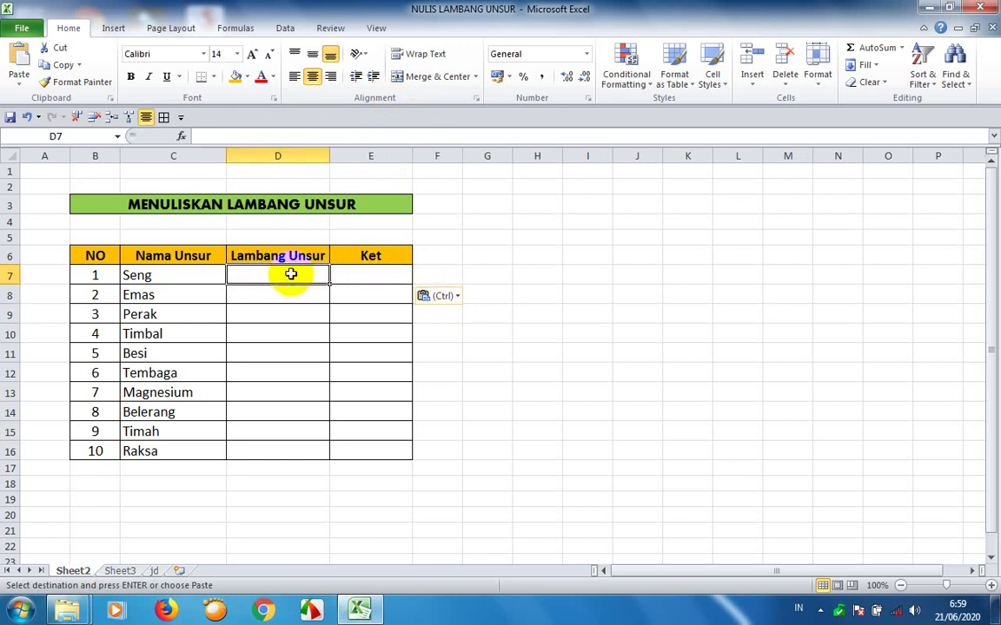
{"action": "left_click", "coordinate": [369, 274]}
{"action": "left_click", "coordinate": [469, 311]}
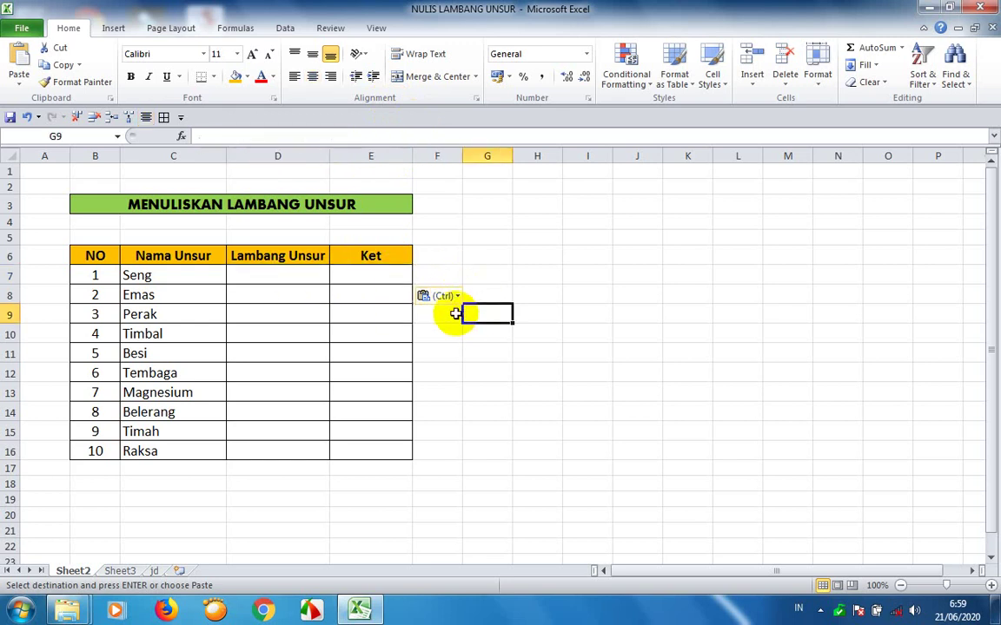
{"action": "left_click", "coordinate": [395, 281]}
{"action": "left_click", "coordinate": [306, 278]}
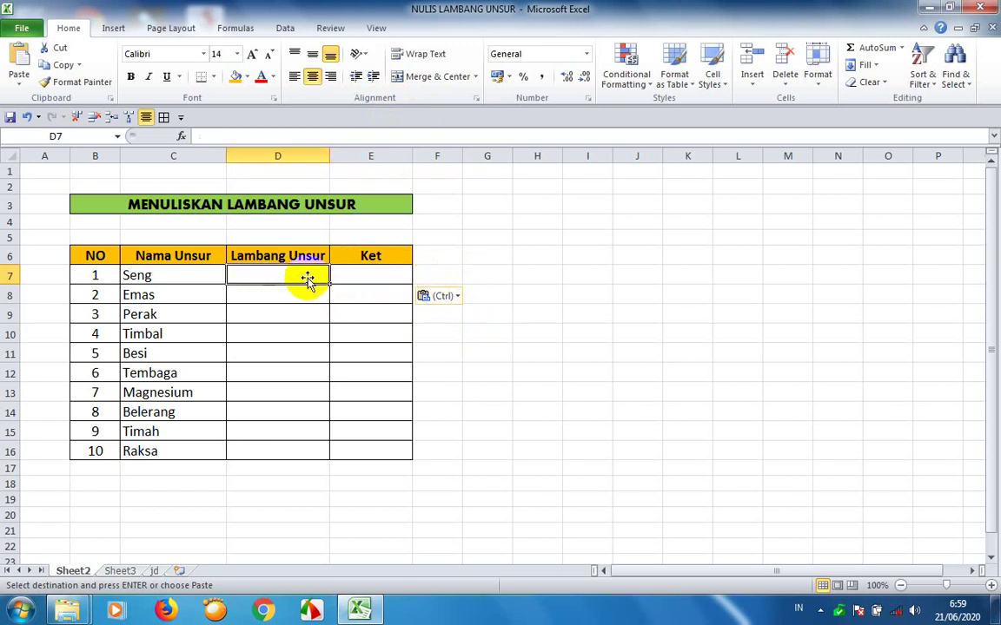
{"action": "key", "text": "Down"}
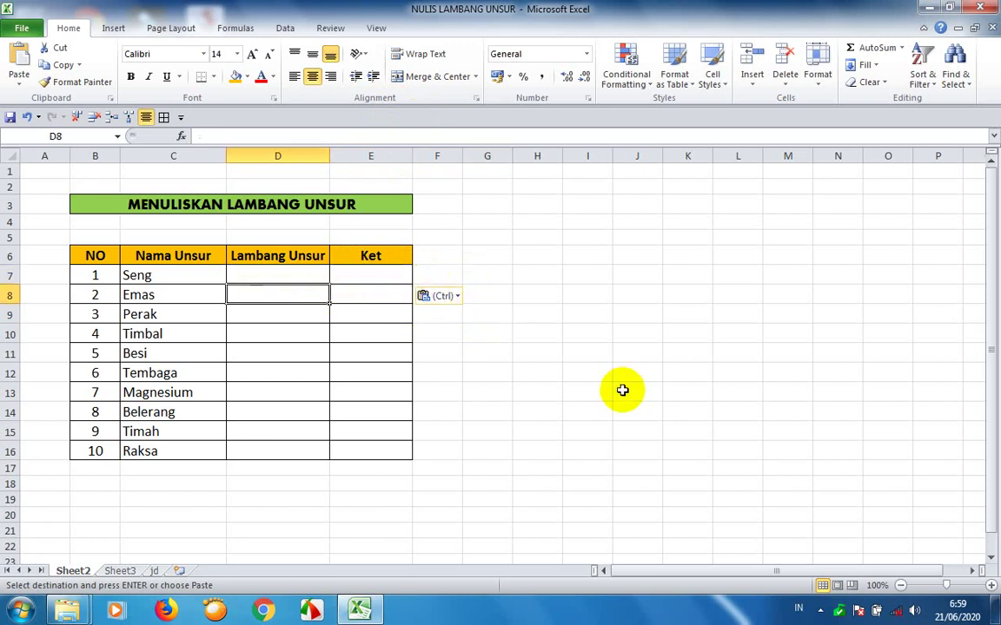
{"action": "key", "text": "Up"}
{"action": "key", "text": "Right"}
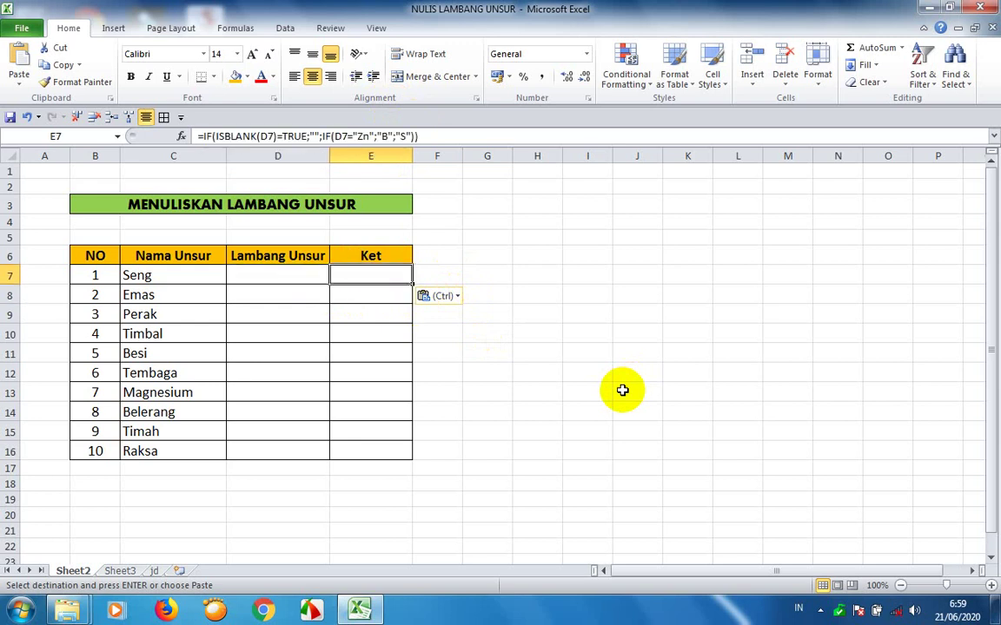
{"action": "key", "text": "Left"}
{"action": "key", "text": "Left"}
{"action": "key", "text": "Right"}
{"action": "key", "text": "Right"}
{"action": "key", "text": "Right"}
{"action": "key", "text": "Left"}
Copy the Ket formula from E7 into E8:E16
{"action": "key", "text": "ctrl+c"}
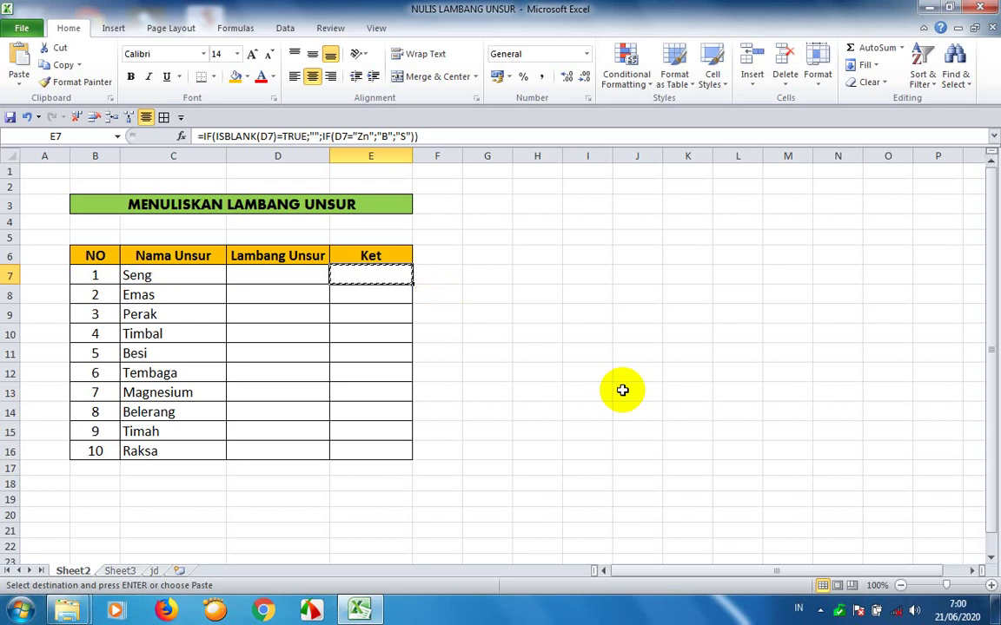
{"action": "key", "text": "Down"}
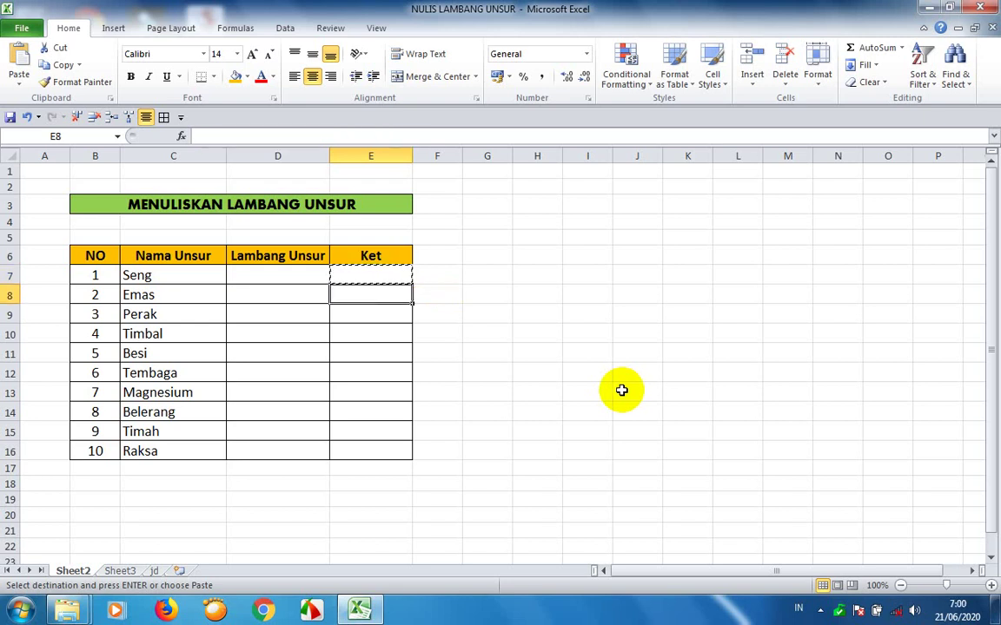
{"action": "key", "text": "shift+Down"}
{"action": "key", "text": "shift+Down"}
{"action": "key", "text": "shift+Down"}
{"action": "key", "text": "shift+Down"}
{"action": "key", "text": "shift+Down"}
{"action": "key", "text": "shift+Down"}
{"action": "key", "text": "shift+Down"}
{"action": "key", "text": "shift+Down"}
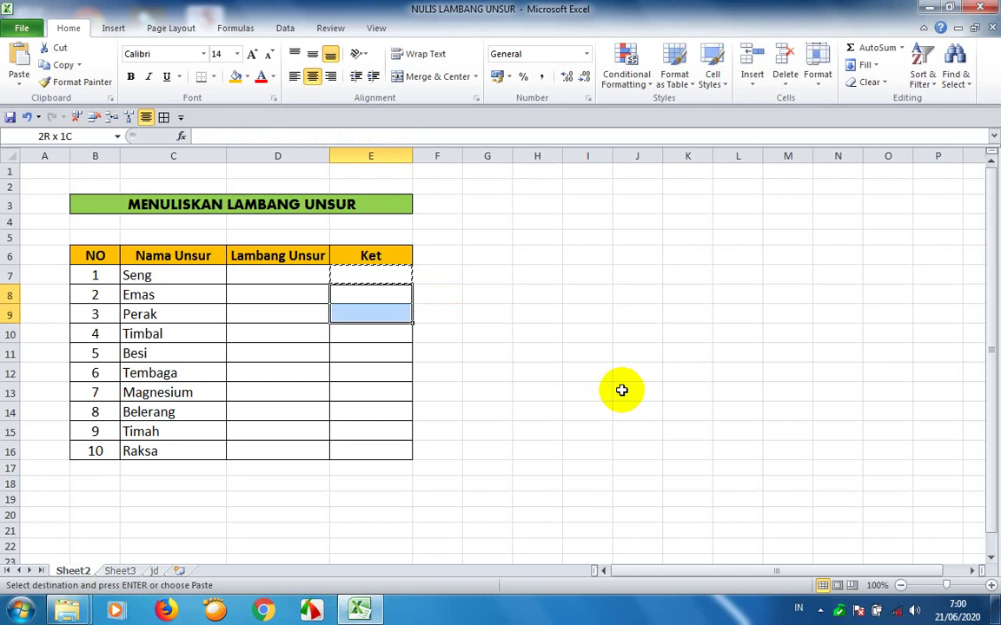
{"action": "key", "text": "Up"}
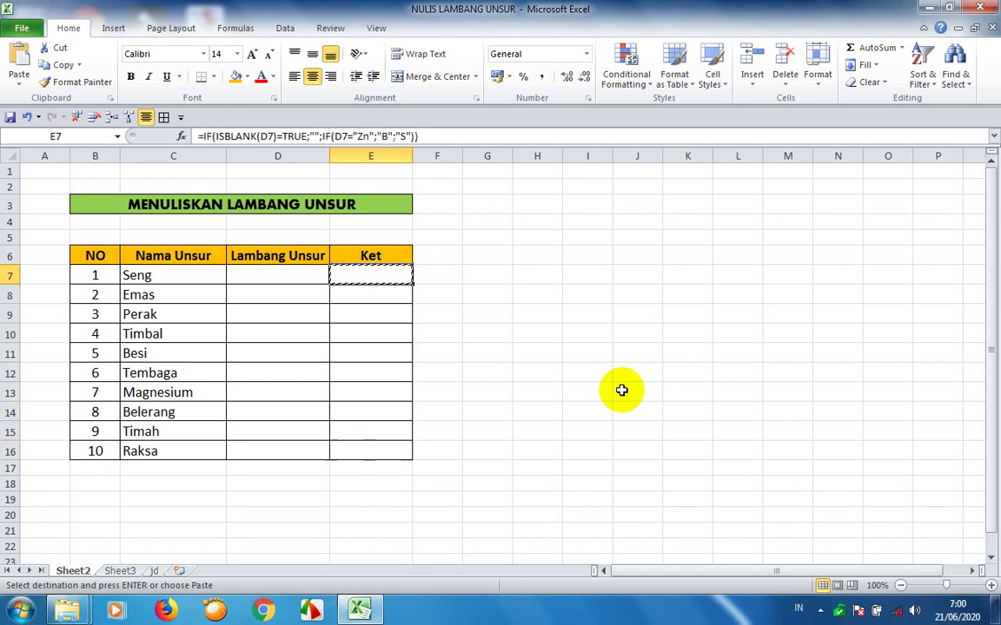
{"action": "key", "text": "Down"}
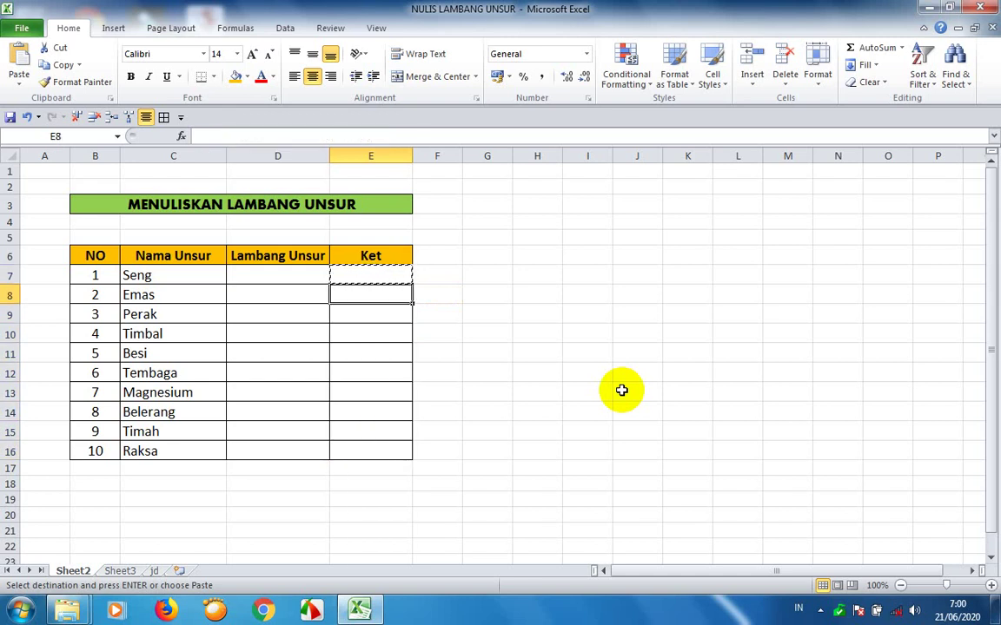
{"action": "key", "text": "shift+Down"}
{"action": "key", "text": "shift+Down"}
{"action": "key", "text": "shift+Down"}
{"action": "key", "text": "shift+Down"}
{"action": "key", "text": "shift+Down"}
{"action": "key", "text": "shift+Down"}
{"action": "key", "text": "shift+Down"}
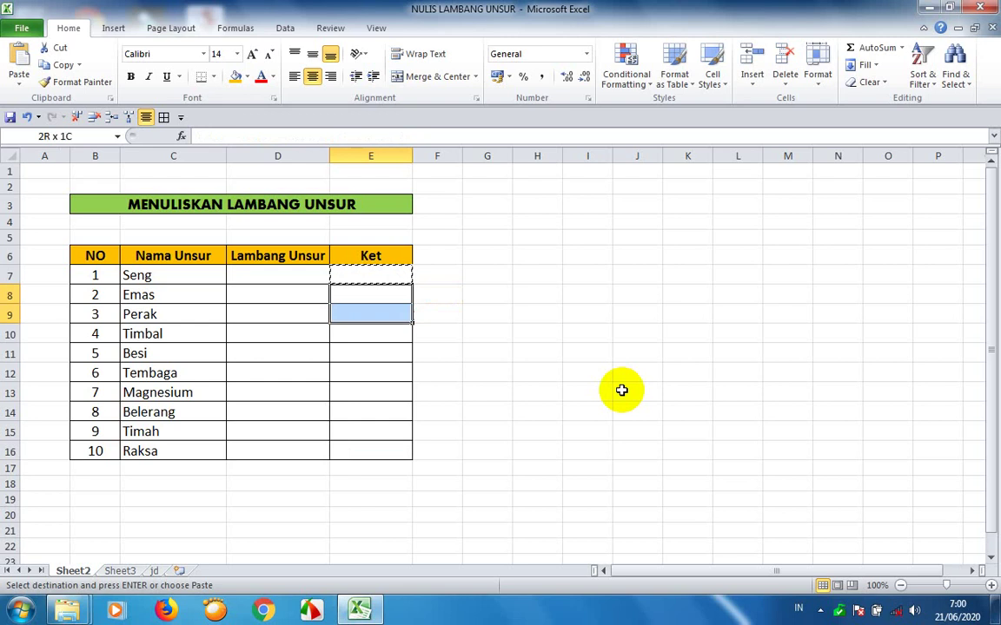
{"action": "key", "text": "shift+Down"}
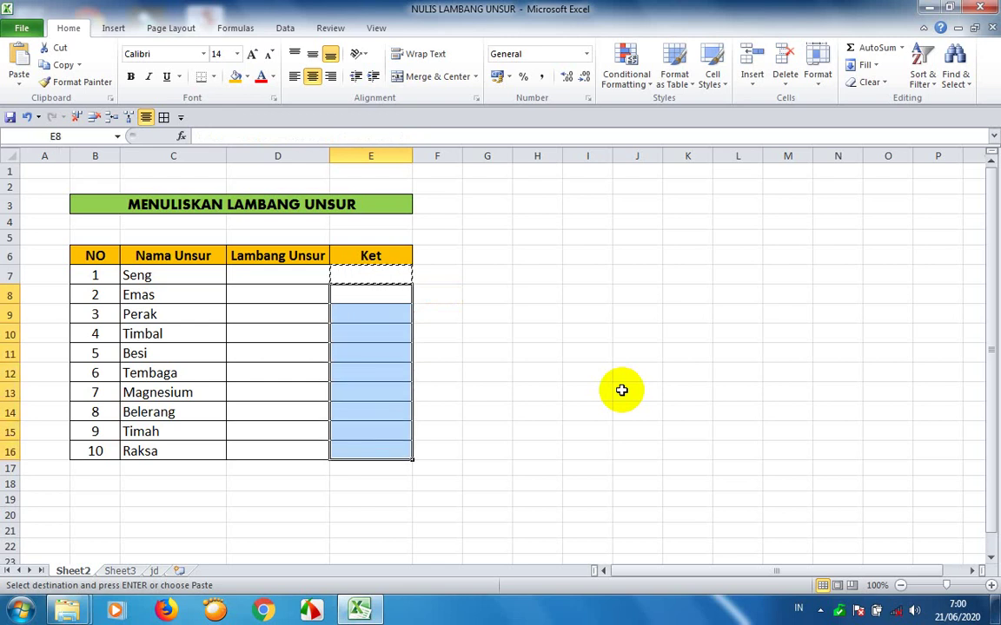
{"action": "key", "text": "ctrl+v"}
{"action": "key", "text": "Down"}
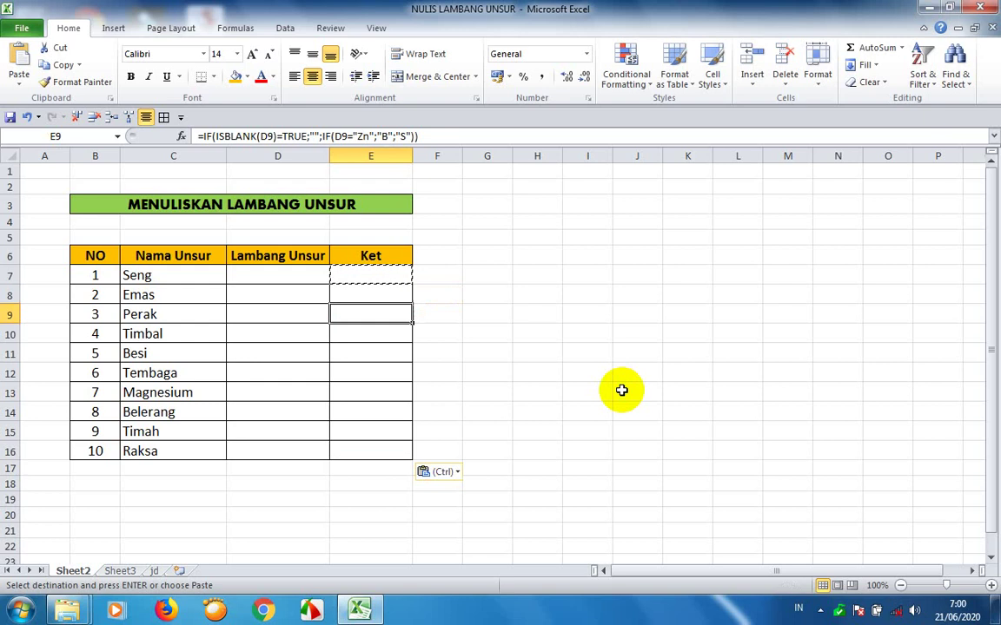
{"action": "key", "text": "Up"}
{"action": "key", "text": "Escape"}
Inspect the copied formulas in E8 and E9 and the Emas symbol cell D8 they relate to
{"action": "key", "text": "Down"}
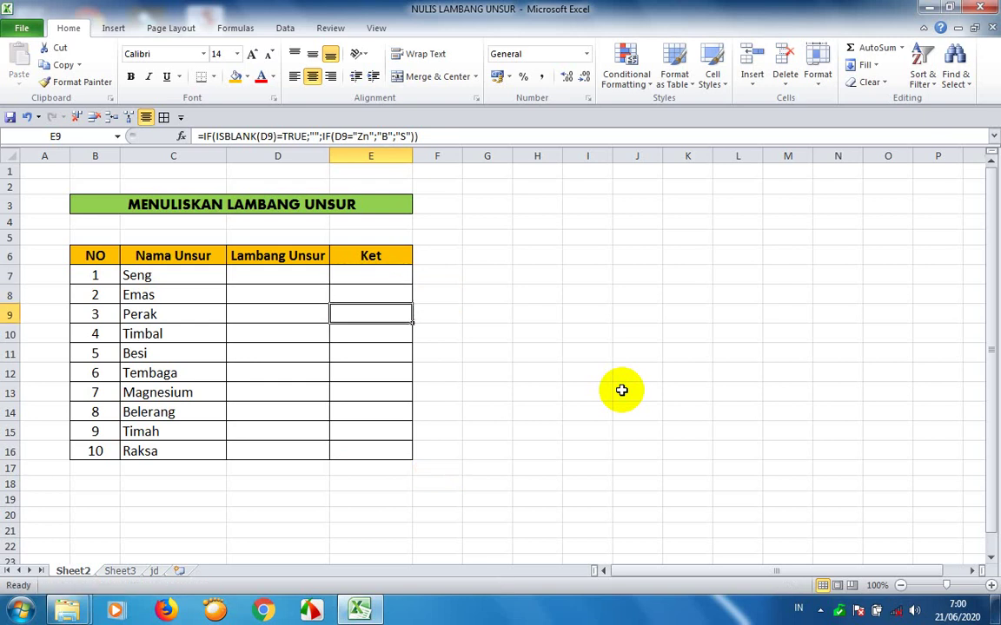
{"action": "key", "text": "Up"}
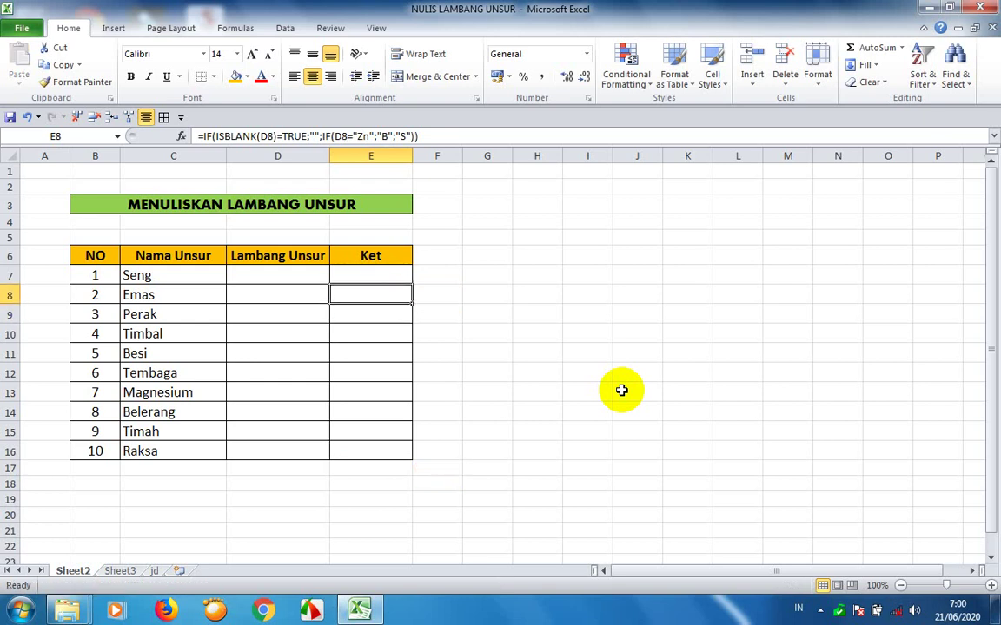
{"action": "key", "text": "Left"}
{"action": "key", "text": "Left"}
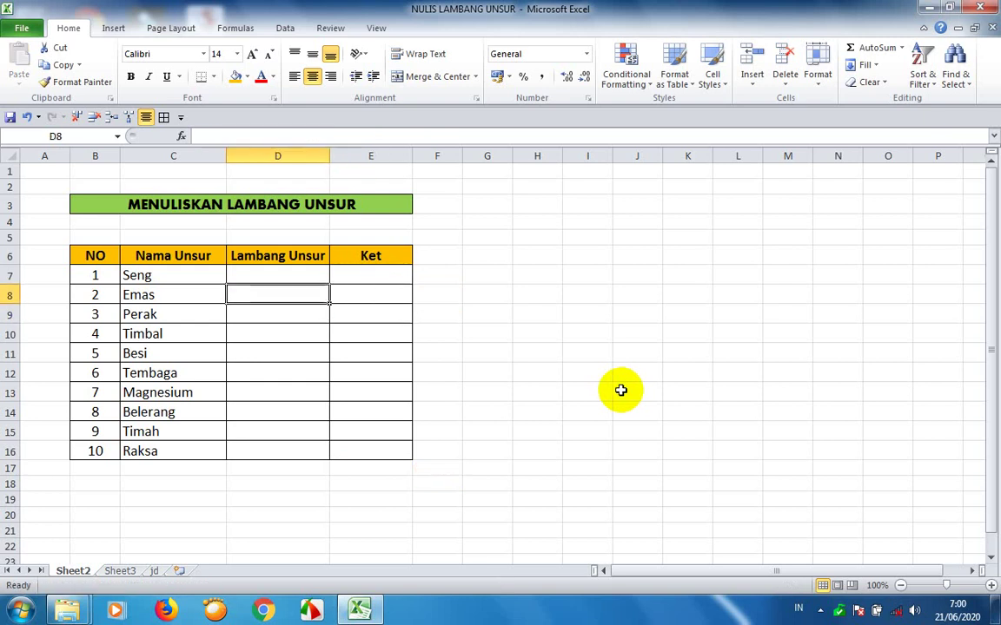
{"action": "key", "text": "Right"}
{"action": "key", "text": "Right"}
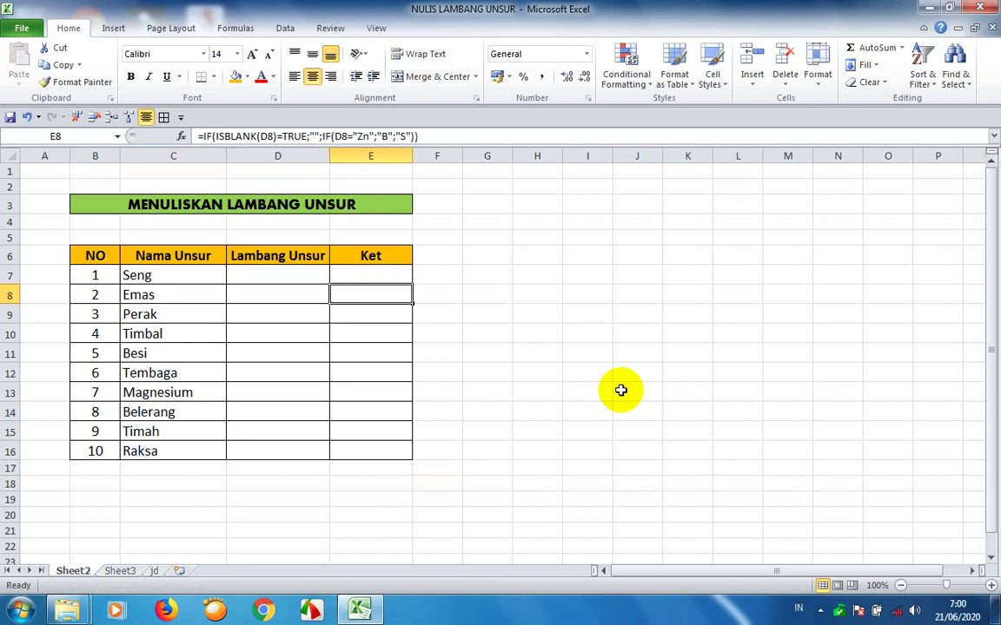
{"action": "key", "text": "Left"}
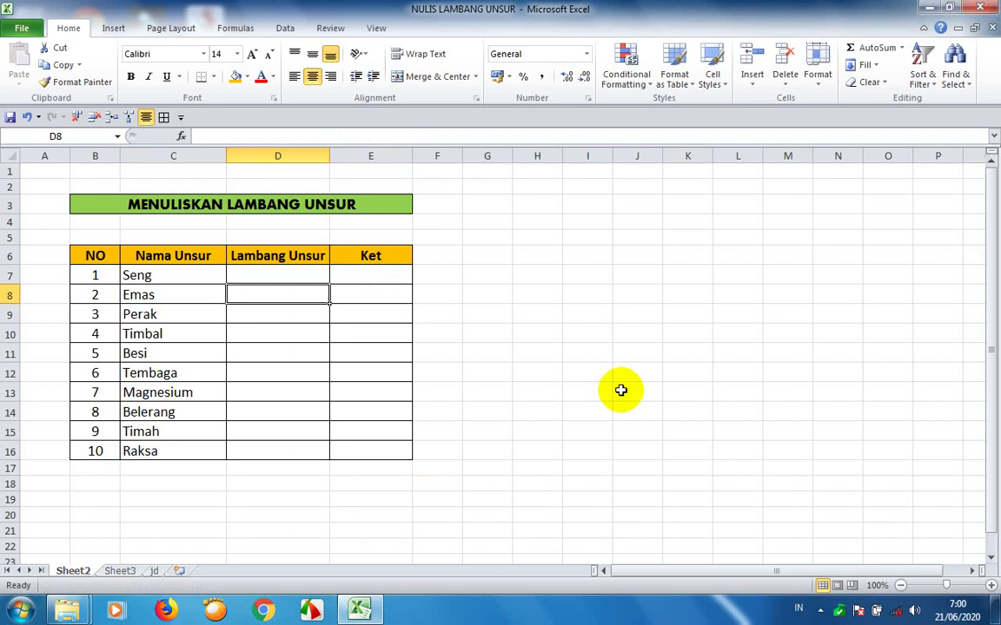
{"action": "key", "text": "Right"}
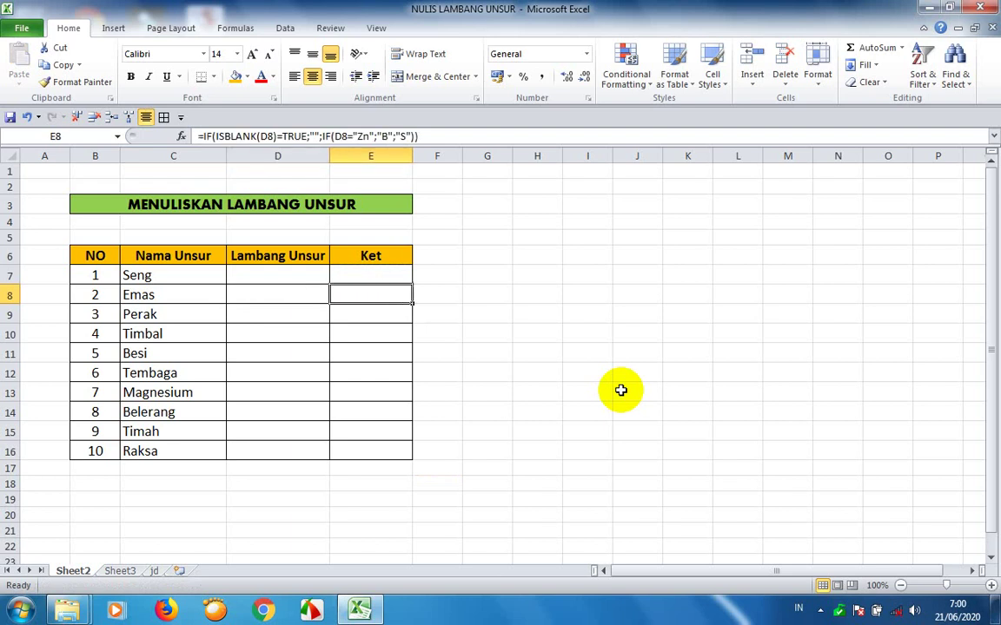
Enter Au as the Emas symbol in D8 and check it against the Ket formula in E8
{"action": "key", "text": "Left"}
{"action": "type", "text": "A"}
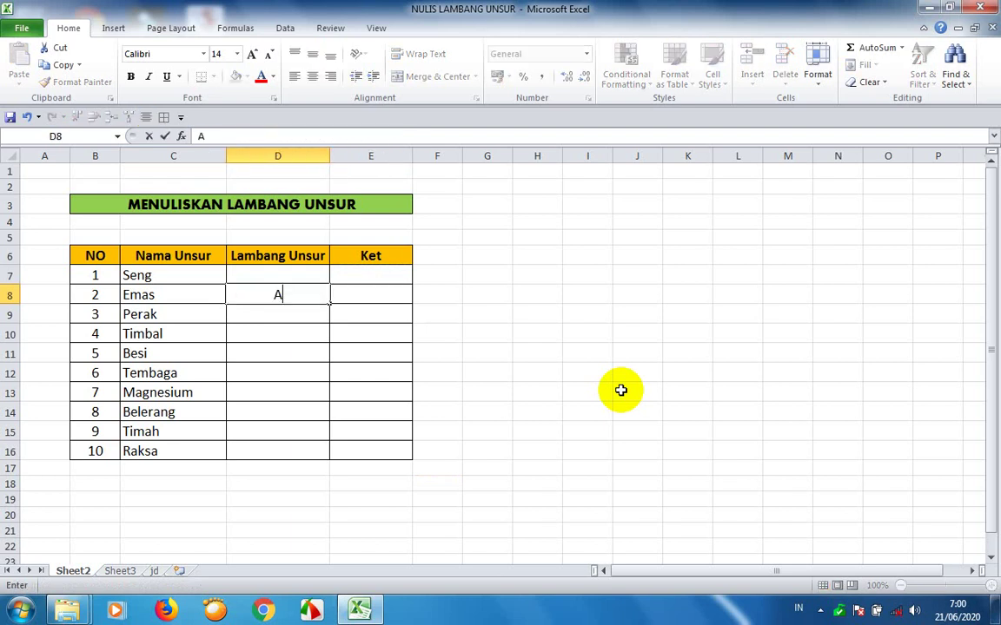
{"action": "type", "text": "u"}
{"action": "key", "text": "Return"}
{"action": "key", "text": "Up"}
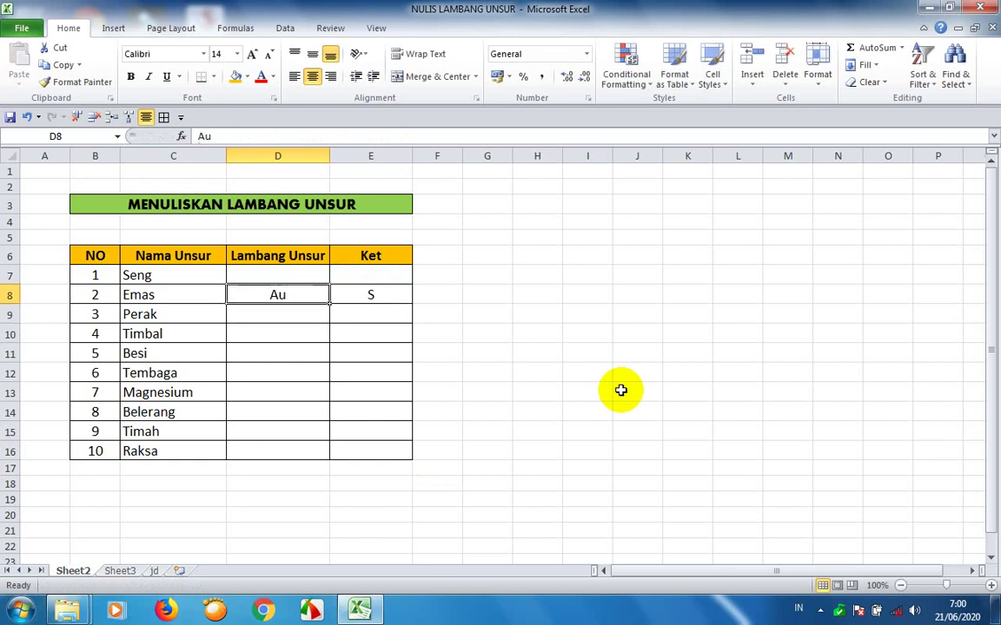
{"action": "key", "text": "Right"}
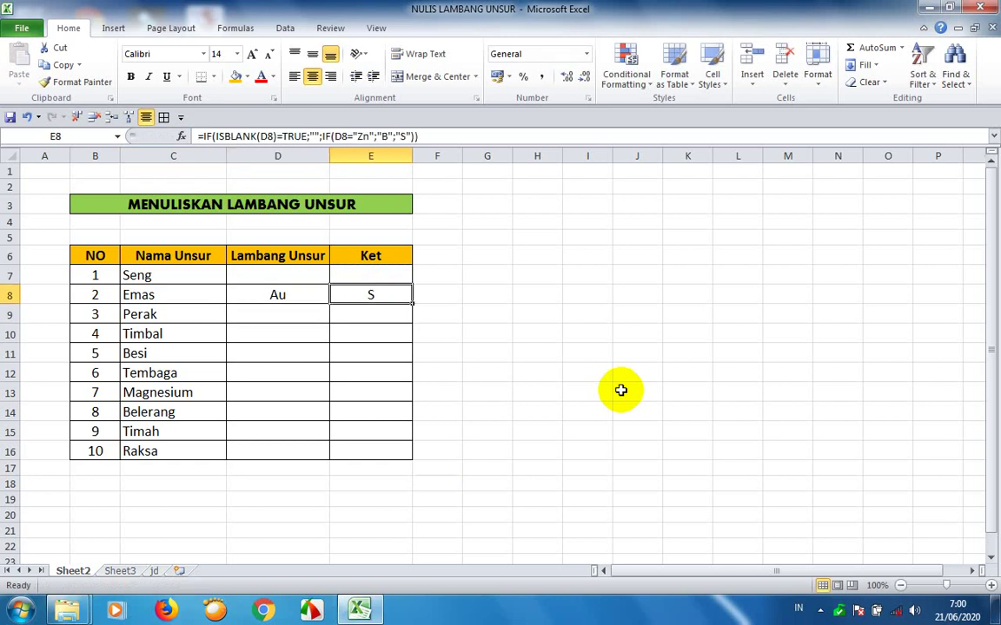
{"action": "key", "text": "Left"}
{"action": "key", "text": "Right"}
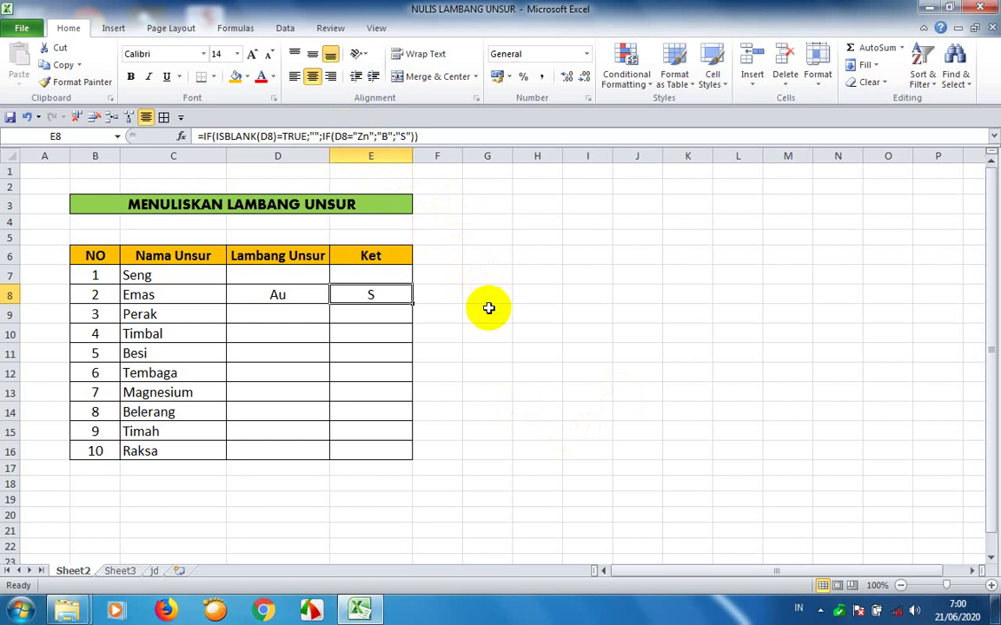
{"action": "left_click", "coordinate": [289, 296]}
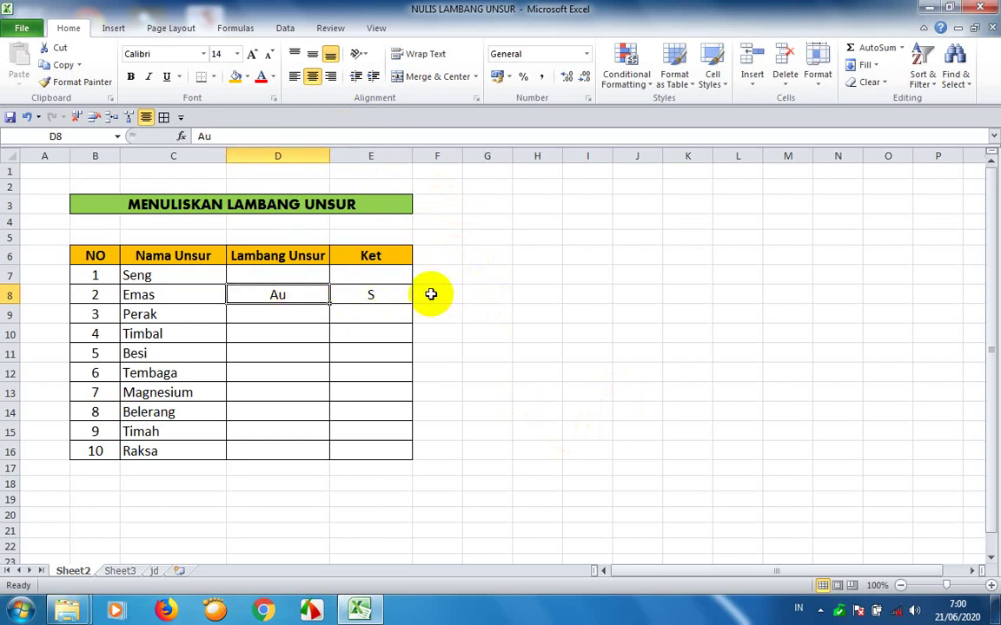
{"action": "left_click", "coordinate": [397, 297]}
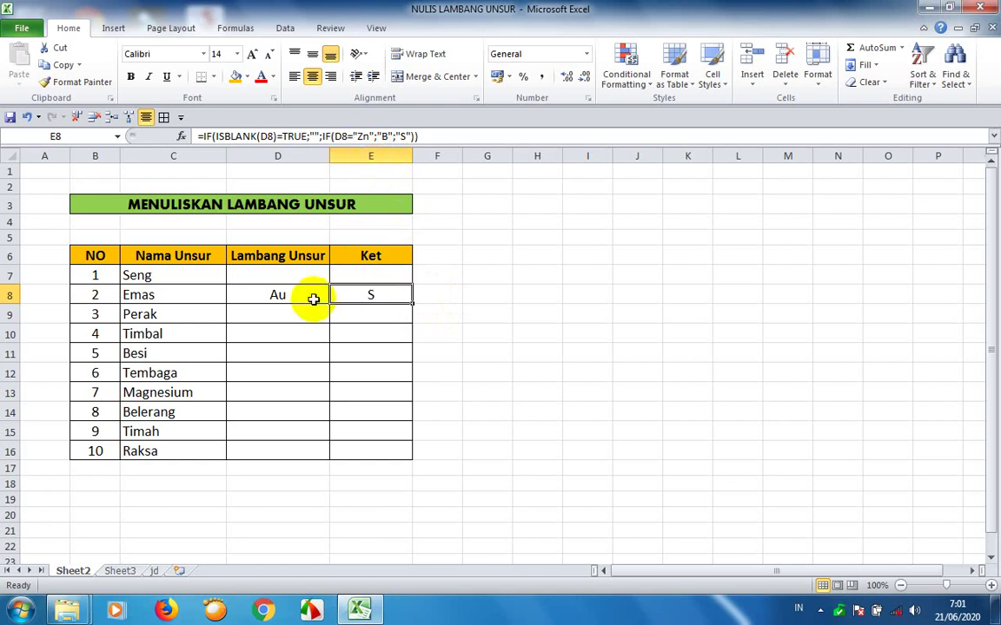
Change the expected symbol in the E8 formula to "Au" for Emas
{"action": "left_click", "coordinate": [384, 136]}
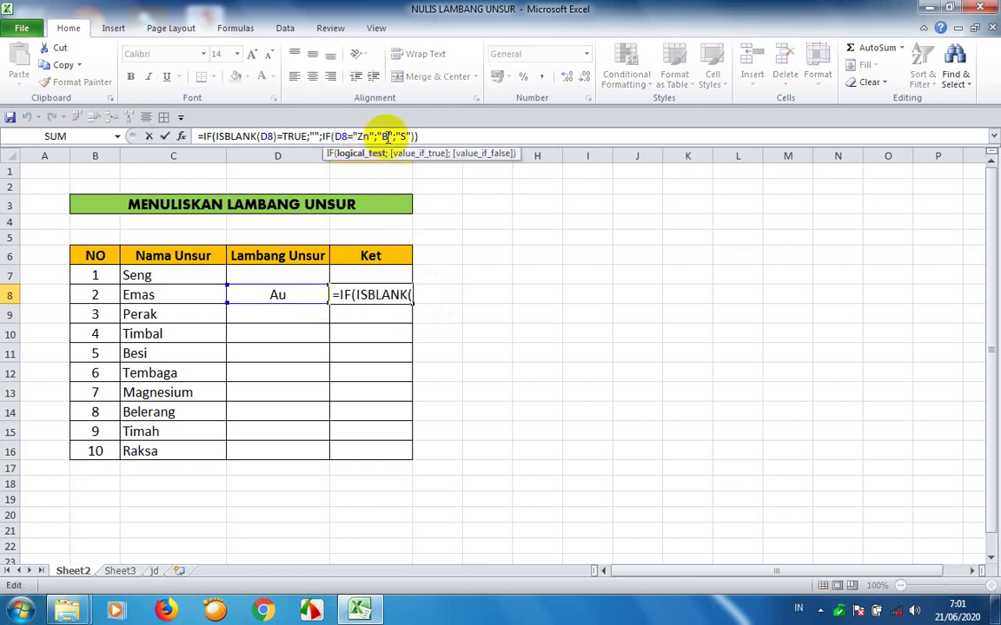
{"action": "key", "text": "Left"}
{"action": "key", "text": "Left"}
{"action": "type", "text": "A"}
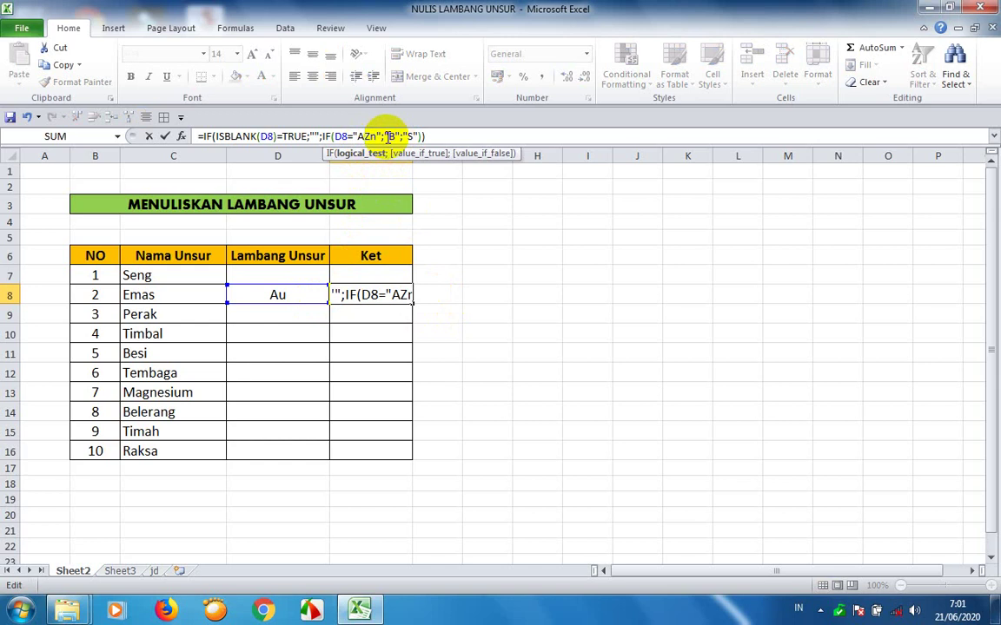
{"action": "type", "text": "u"}
{"action": "key", "text": "Delete"}
{"action": "key", "text": "Delete"}
{"action": "key", "text": "Return"}
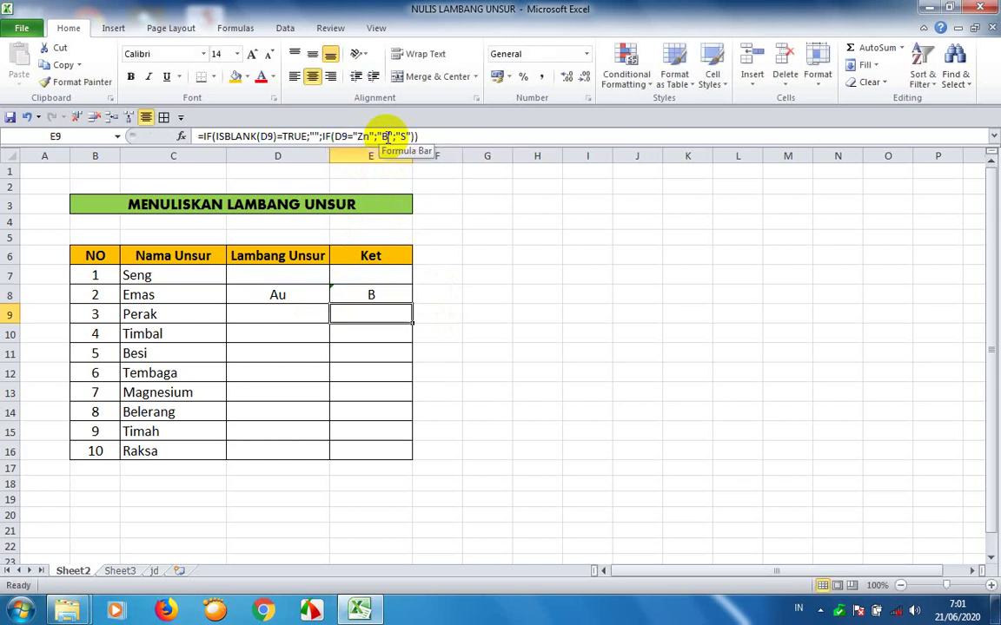
Compare the revised Ket formula in E8 with the symbol entered in D8
{"action": "key", "text": "Up"}
{"action": "key", "text": "Left"}
{"action": "key", "text": "Right"}
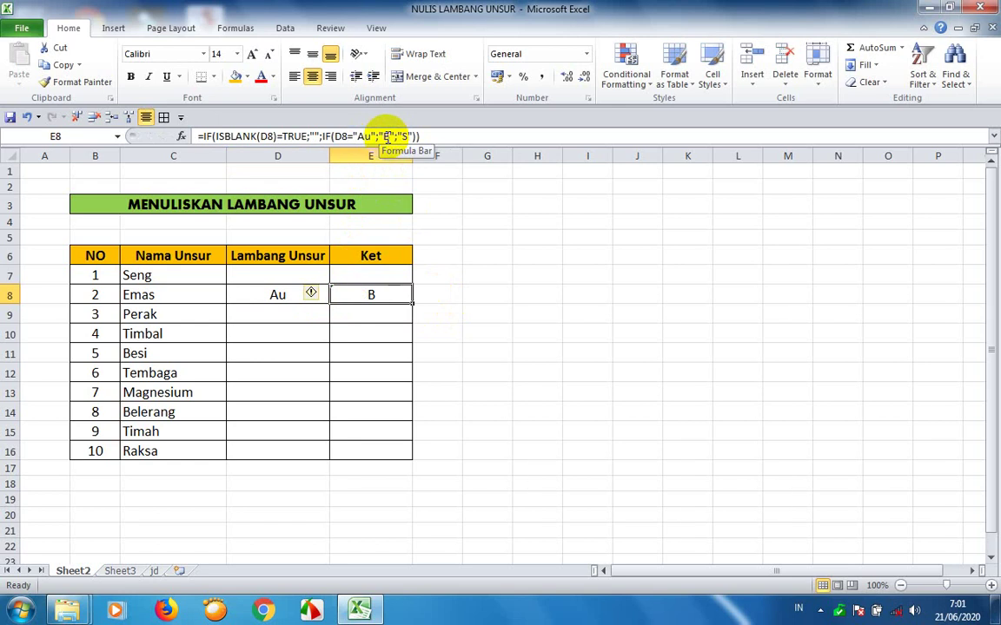
{"action": "key", "text": "Left"}
{"action": "key", "text": "Right"}
Test the Emas check with the wrong symbol Zn in D8, and clear the cell after comparing it with E8
{"action": "key", "text": "Left"}
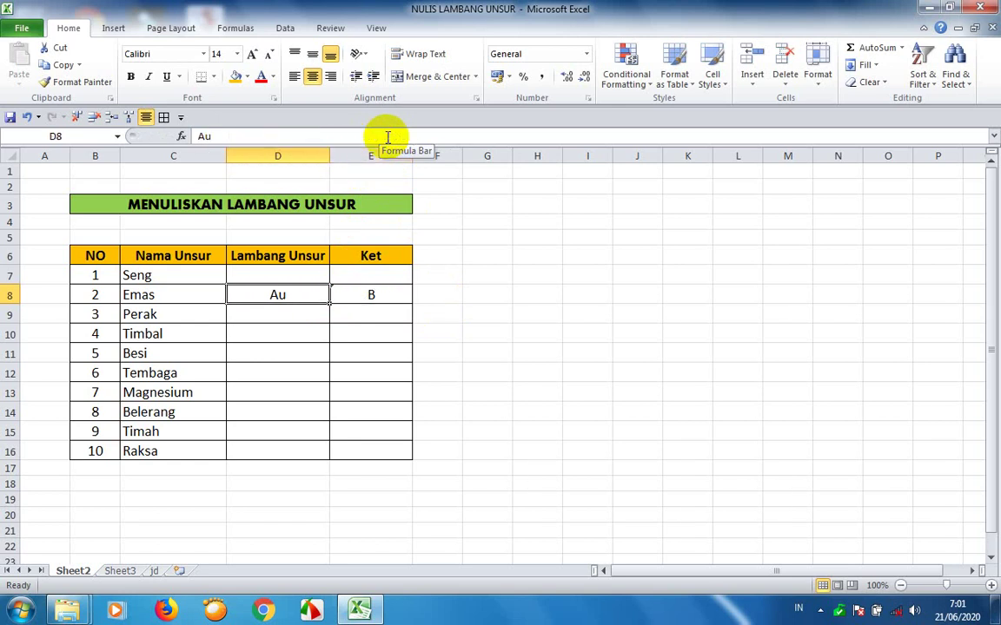
{"action": "type", "text": "Zn"}
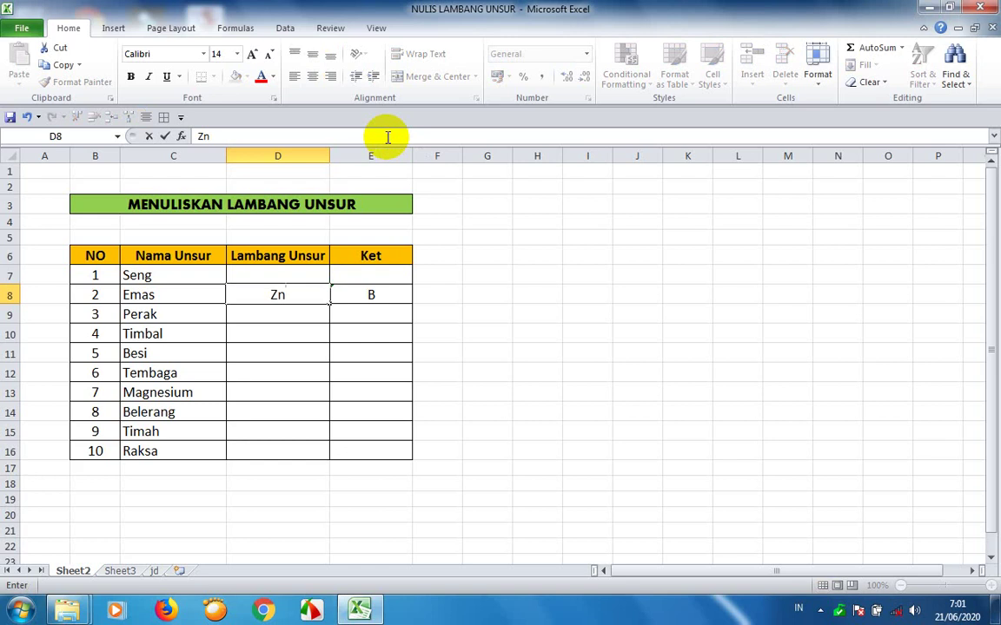
{"action": "key", "text": "Return"}
{"action": "key", "text": "Up"}
{"action": "key", "text": "Right"}
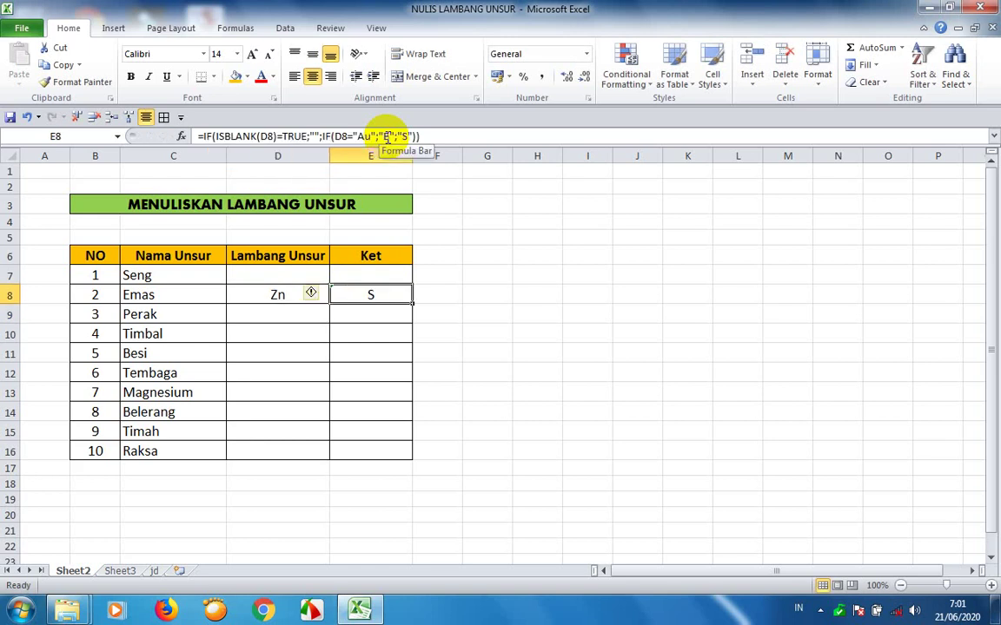
{"action": "key", "text": "Left"}
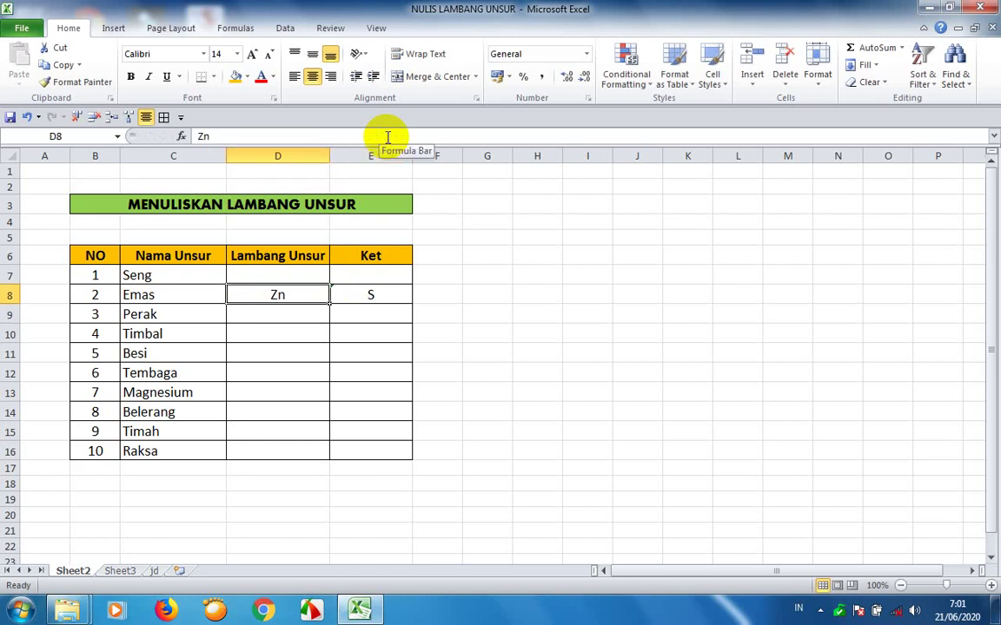
{"action": "key", "text": "Right"}
{"action": "key", "text": "Left"}
{"action": "key", "text": "Right"}
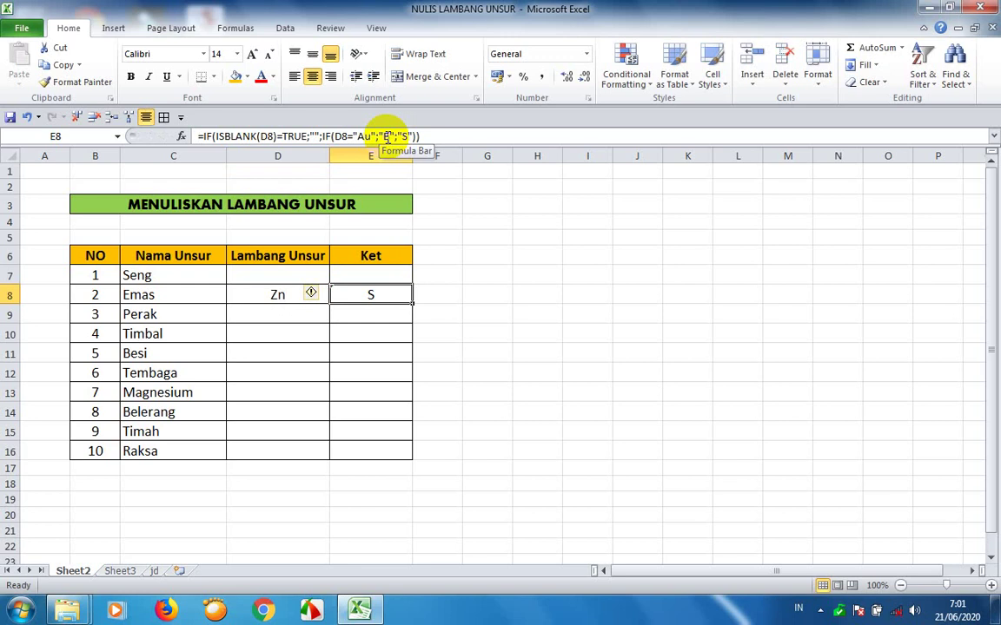
{"action": "key", "text": "Left"}
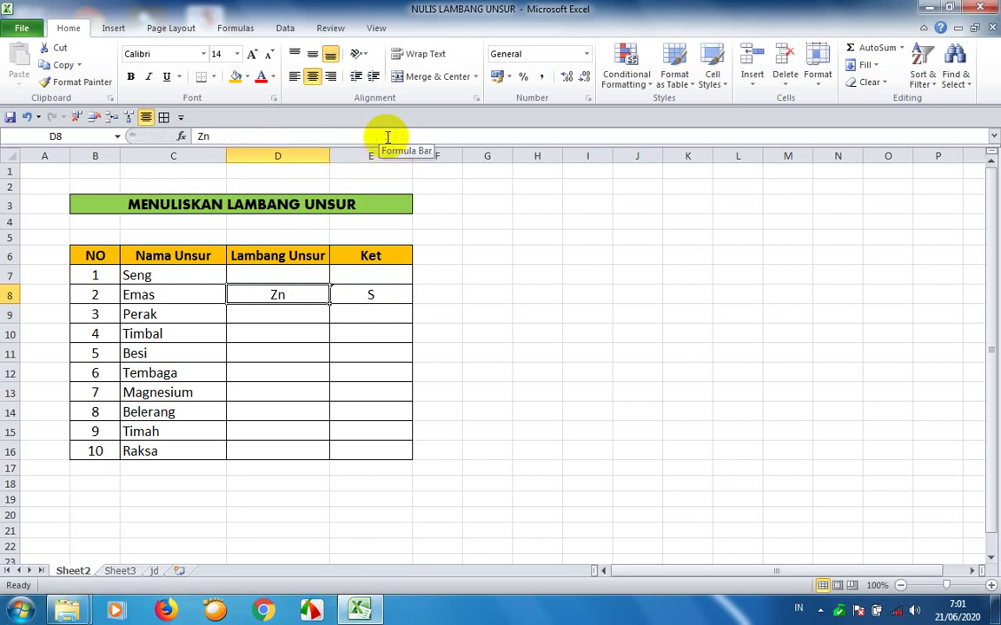
{"action": "key", "text": "Delete"}
Change the expected symbol in the E9 formula to "Ag" for Perak
{"action": "key", "text": "Down"}
{"action": "key", "text": "Right"}
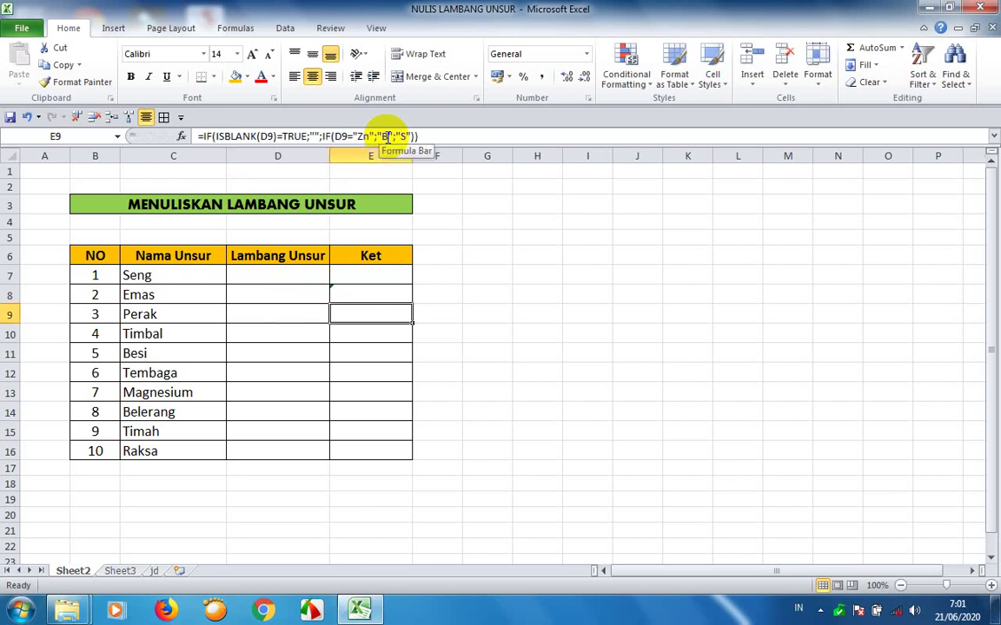
{"action": "left_click", "coordinate": [353, 137]}
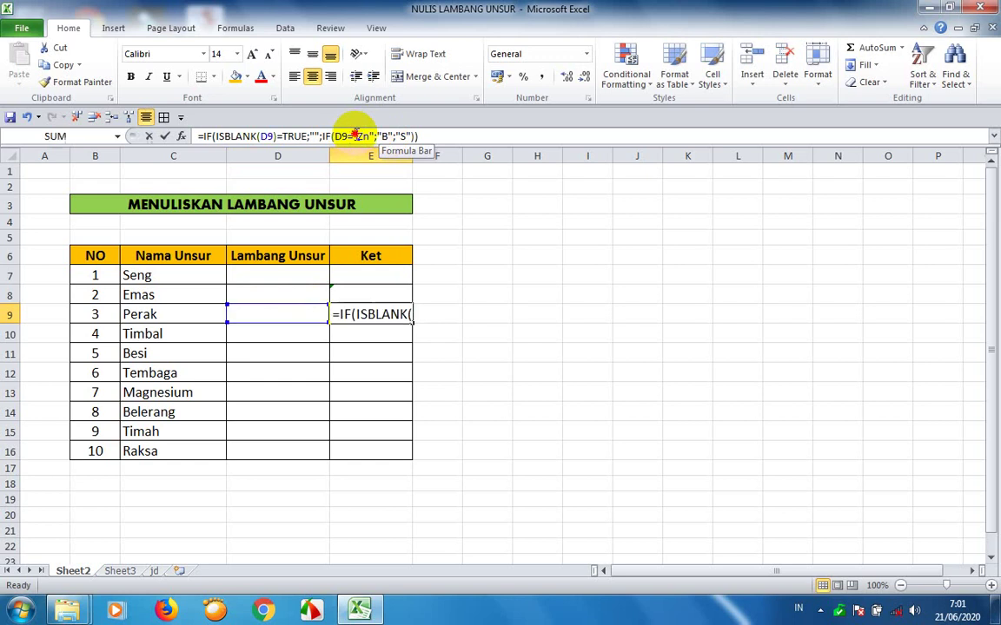
{"action": "key", "text": "Right"}
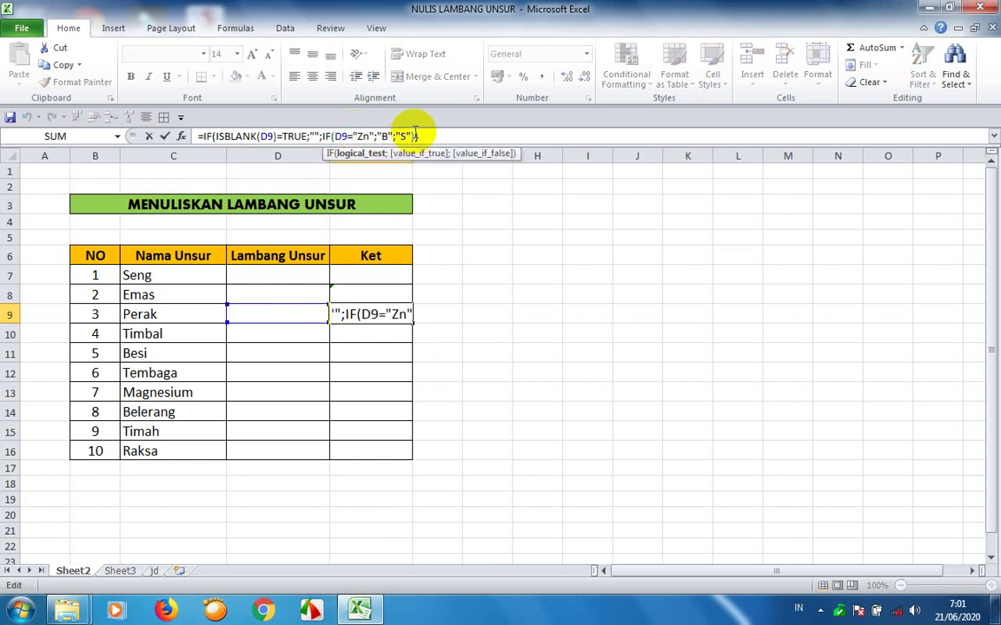
{"action": "type", "text": "Ag"}
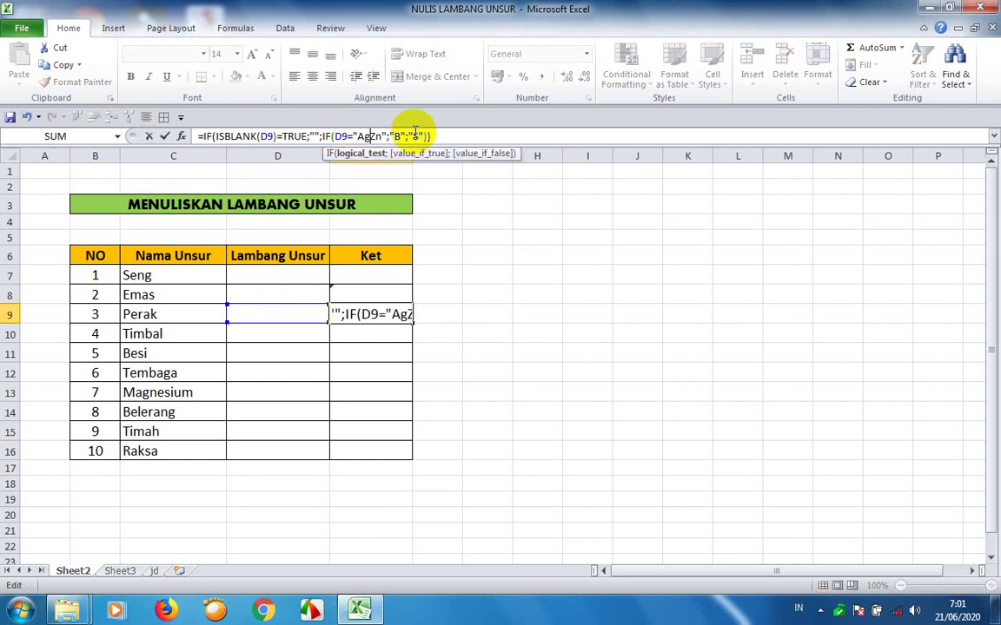
{"action": "key", "text": "Delete"}
{"action": "key", "text": "Delete"}
{"action": "key", "text": "Return"}
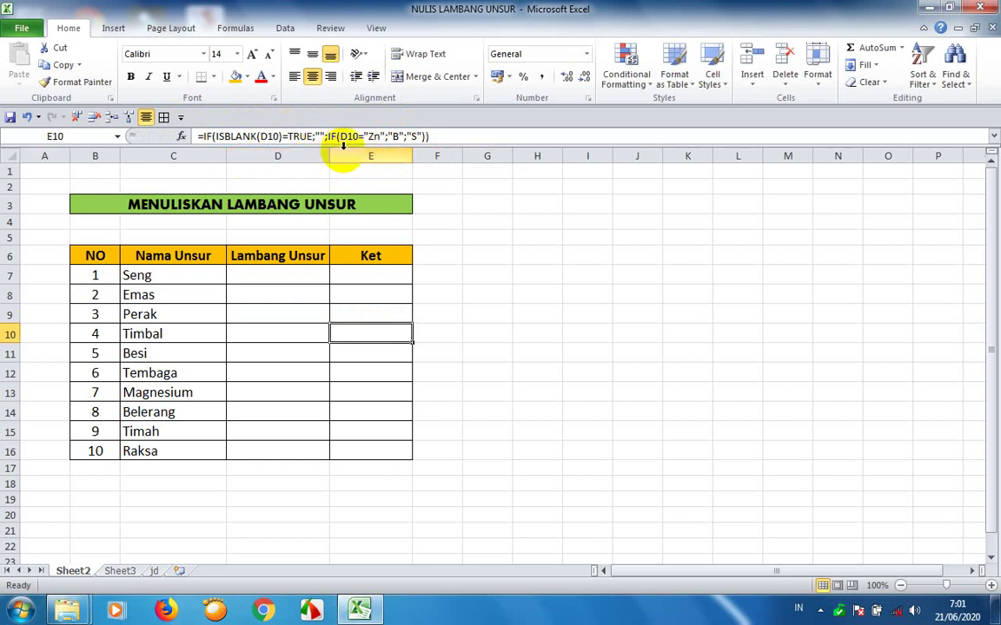
Inspect the copied Ket formulas in E10 and E11 and the Besi name they are meant to check
{"action": "left_click", "coordinate": [369, 346]}
{"action": "left_click", "coordinate": [369, 336]}
{"action": "left_click", "coordinate": [364, 351]}
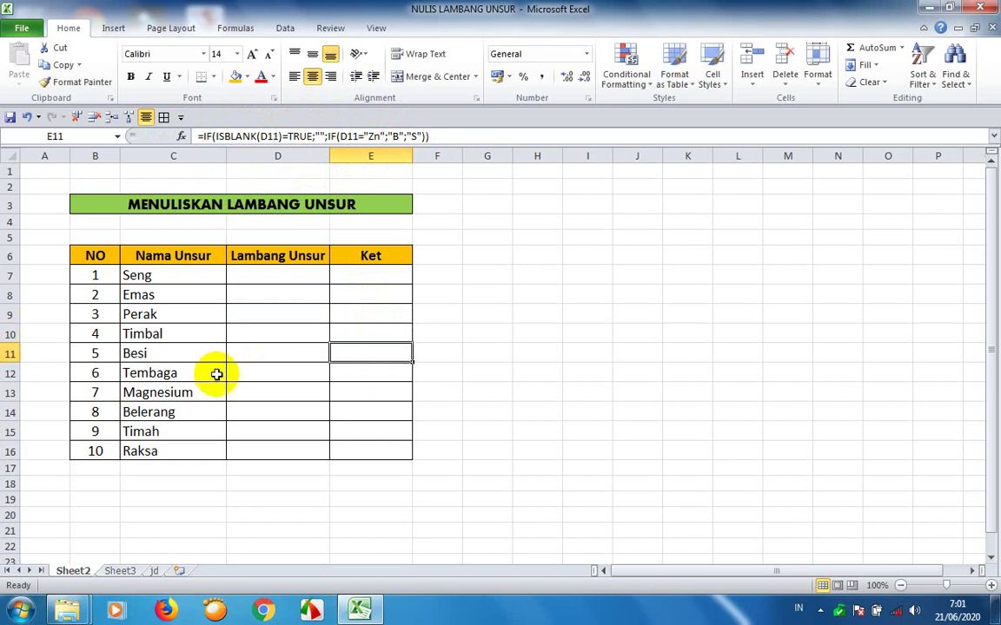
{"action": "left_click", "coordinate": [182, 357]}
{"action": "left_click", "coordinate": [363, 356]}
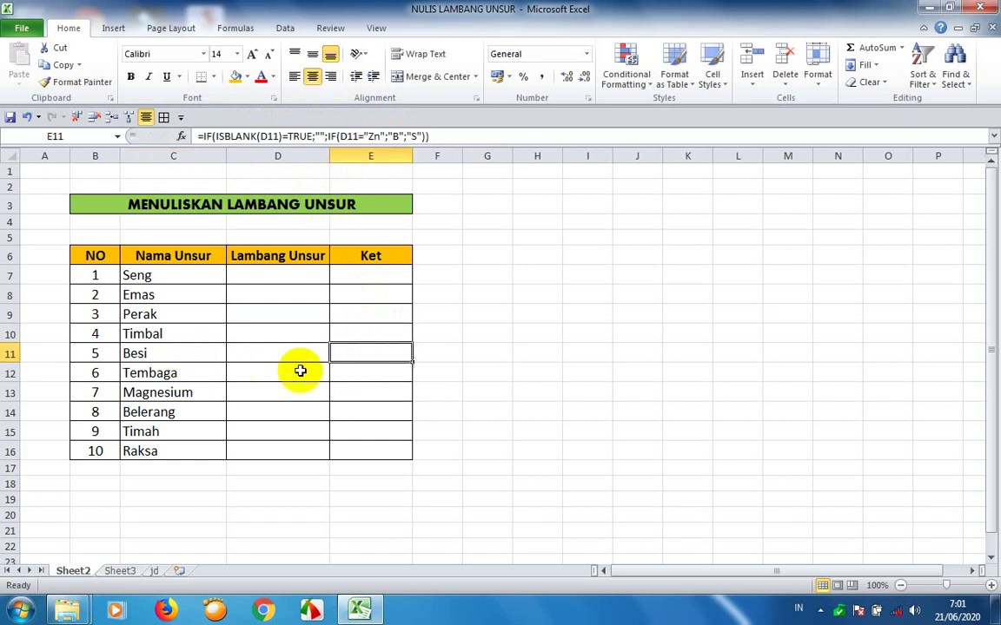
{"action": "left_click", "coordinate": [198, 353]}
{"action": "left_click", "coordinate": [369, 351]}
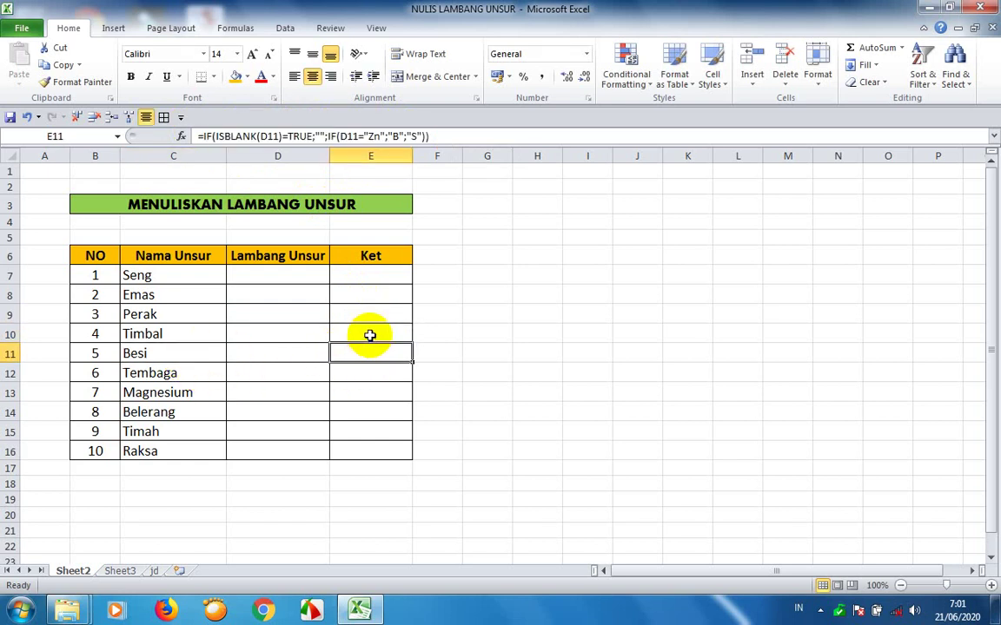
Change the expected symbol in the E10 formula to "Pb" for Timbal
{"action": "left_click", "coordinate": [369, 334]}
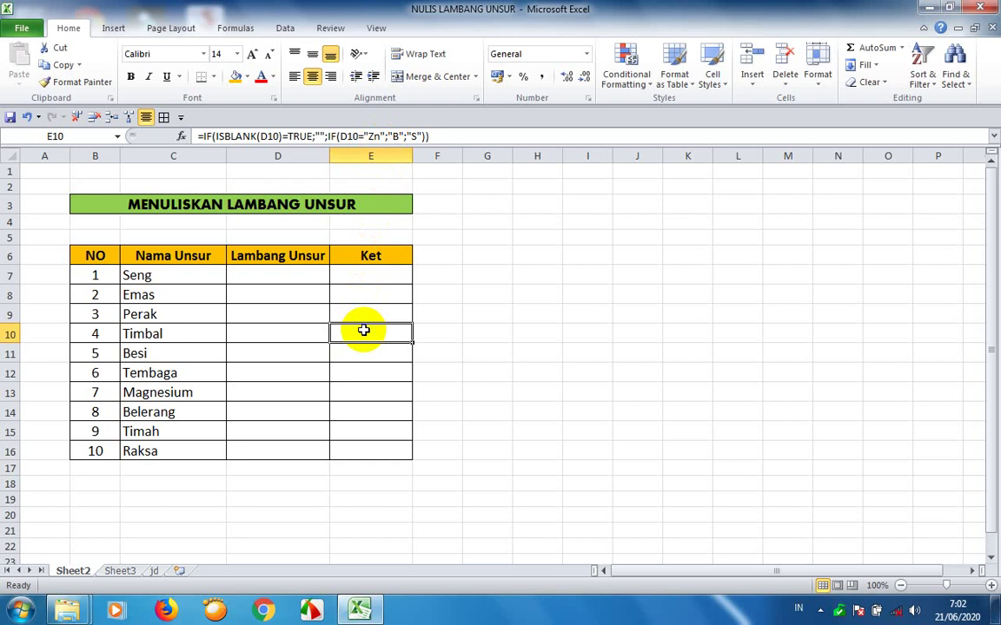
{"action": "left_click", "coordinate": [371, 137]}
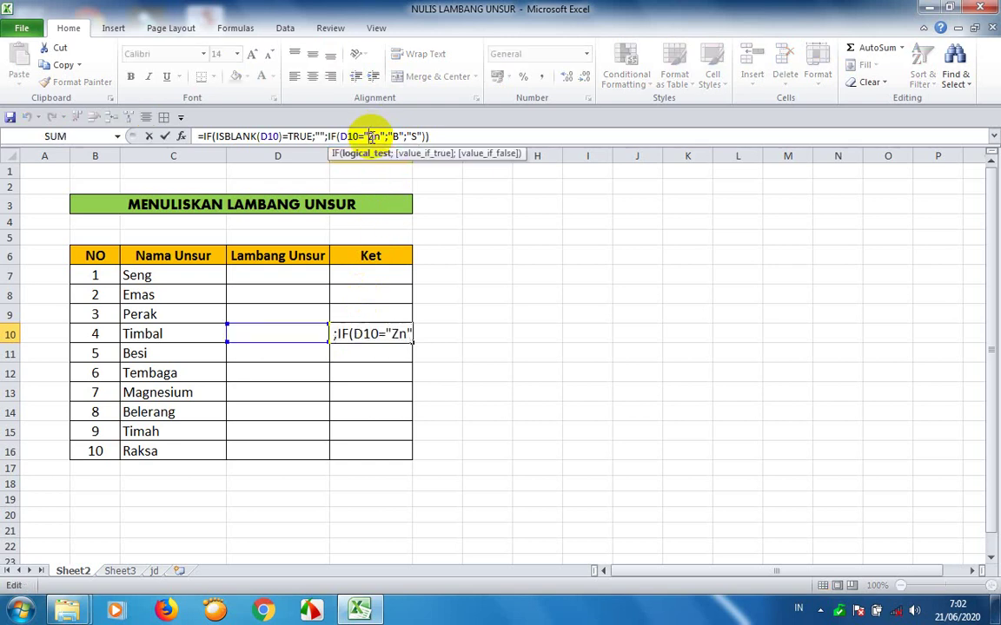
{"action": "type", "text": "Pb"}
{"action": "key", "text": "Delete"}
{"action": "key", "text": "Delete"}
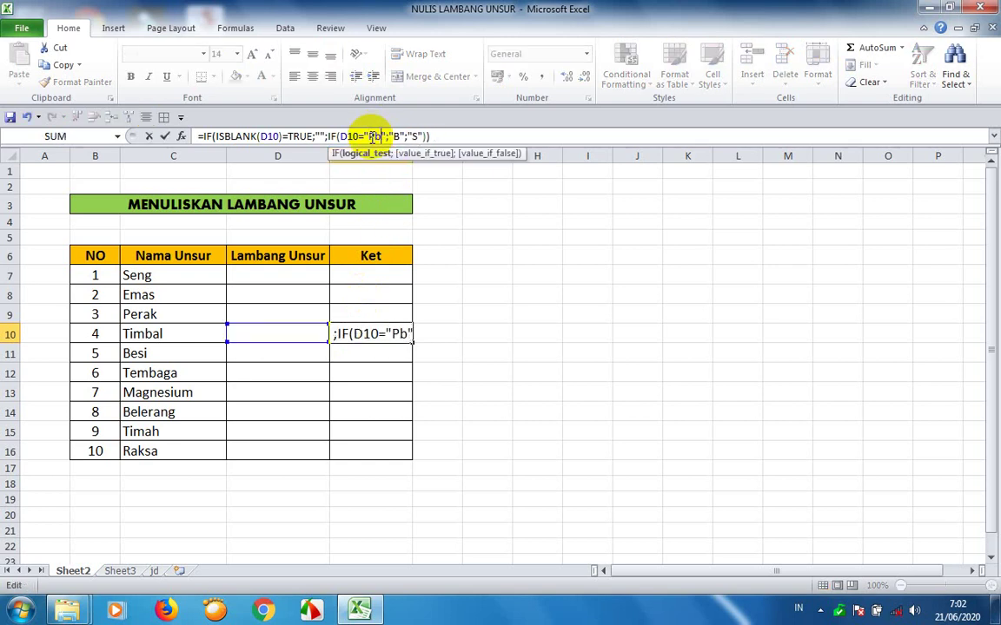
{"action": "key", "text": "Return"}
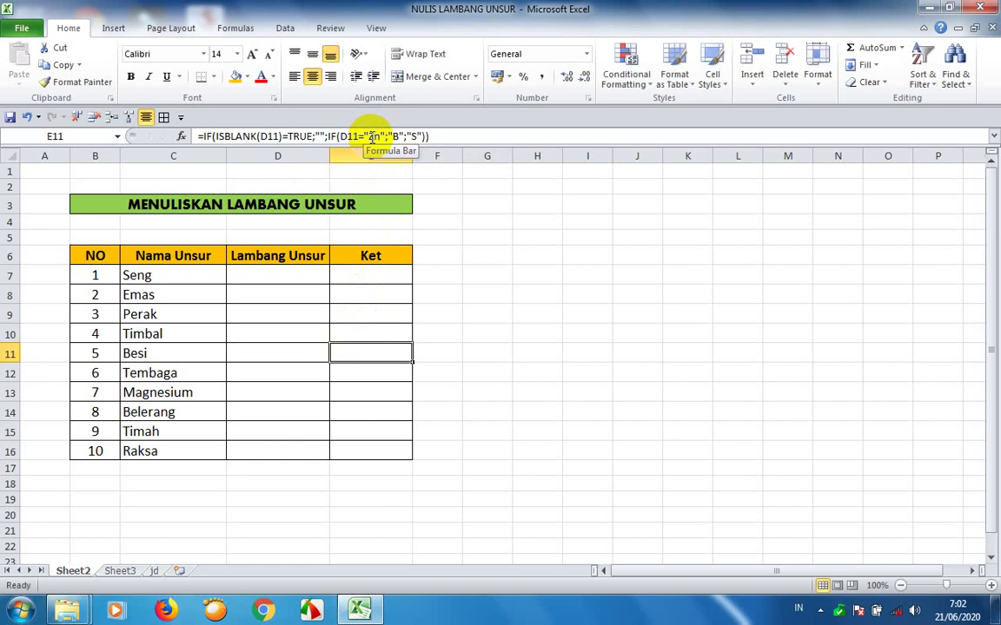
Change the expected symbol in the E11 formula to "Fe" for Besi
{"action": "left_click", "coordinate": [372, 139]}
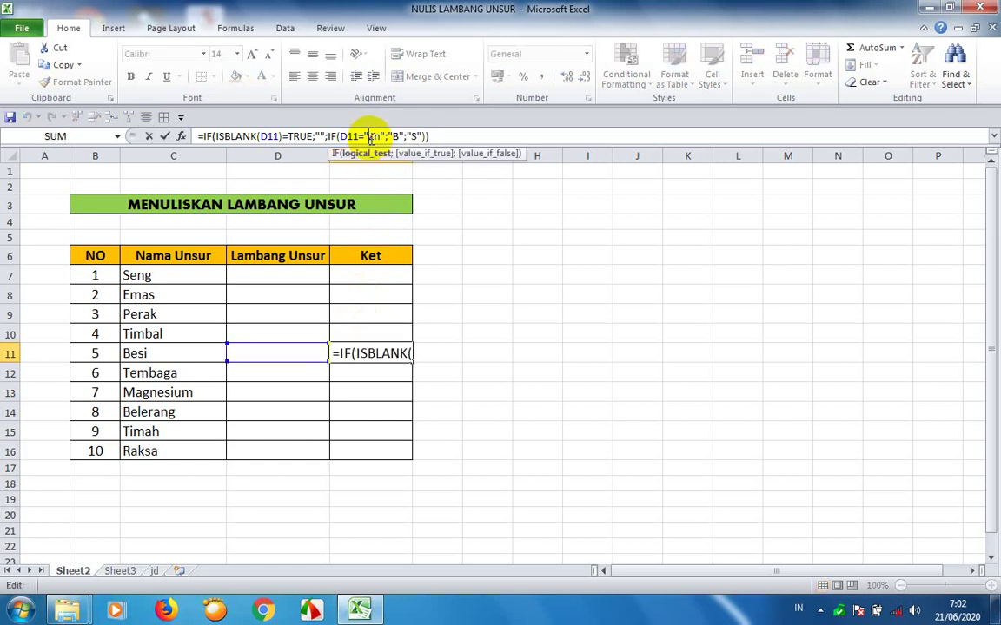
{"action": "type", "text": "Fe"}
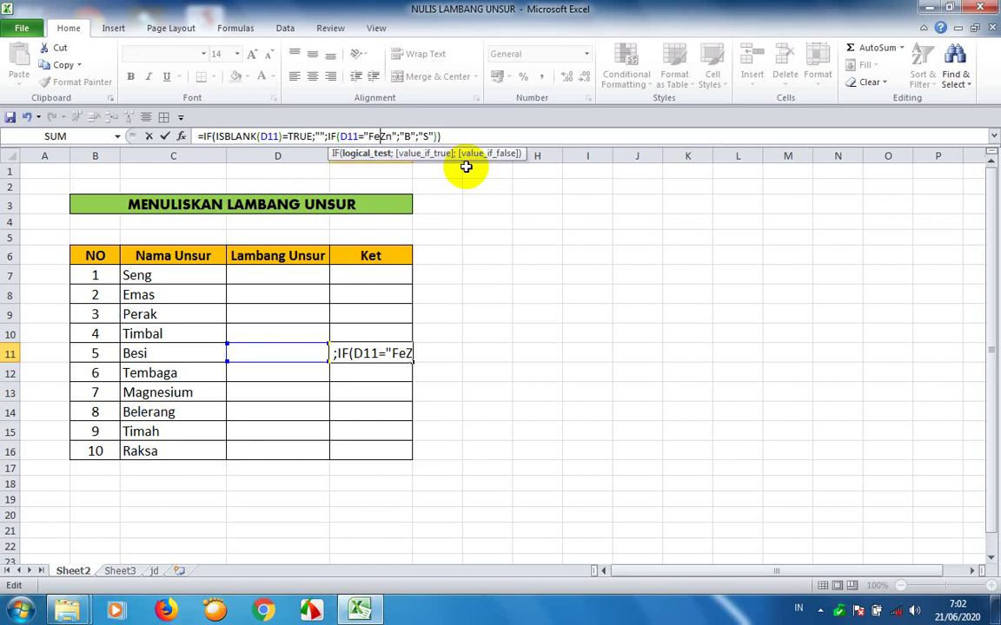
{"action": "key", "text": "Delete"}
{"action": "key", "text": "Delete"}
{"action": "key", "text": "Return"}
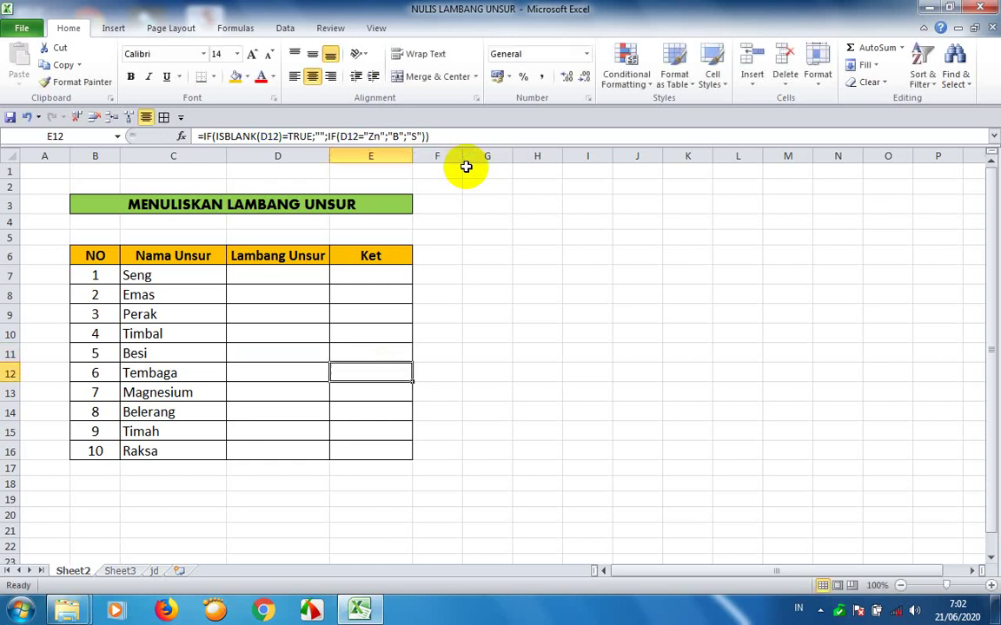
Change the expected symbol in the E12 formula to "Cu" for Tembaga
{"action": "left_click", "coordinate": [368, 136]}
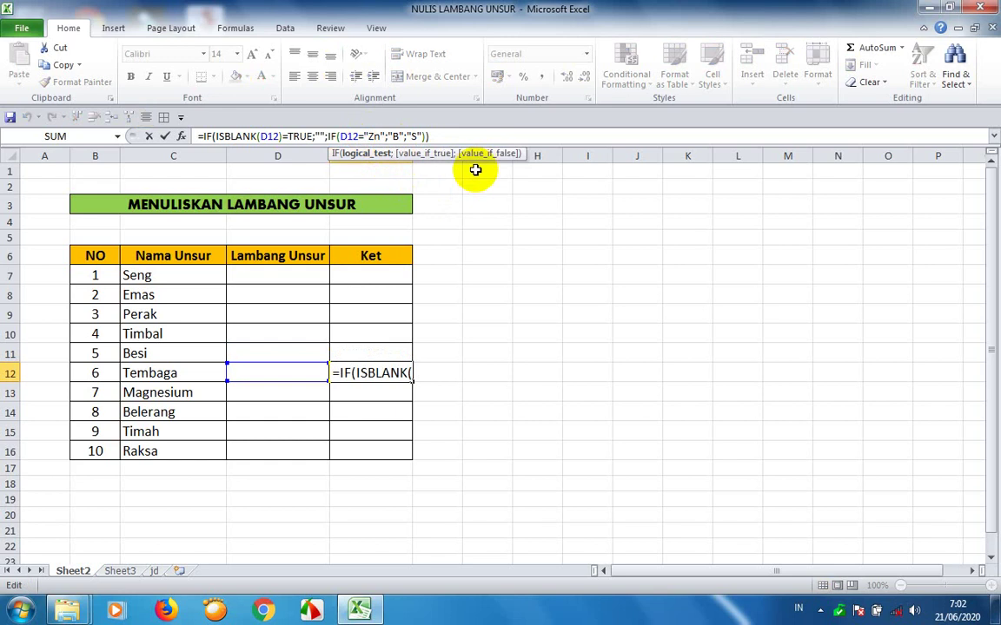
{"action": "type", "text": "Cu"}
{"action": "key", "text": "Delete"}
{"action": "key", "text": "Delete"}
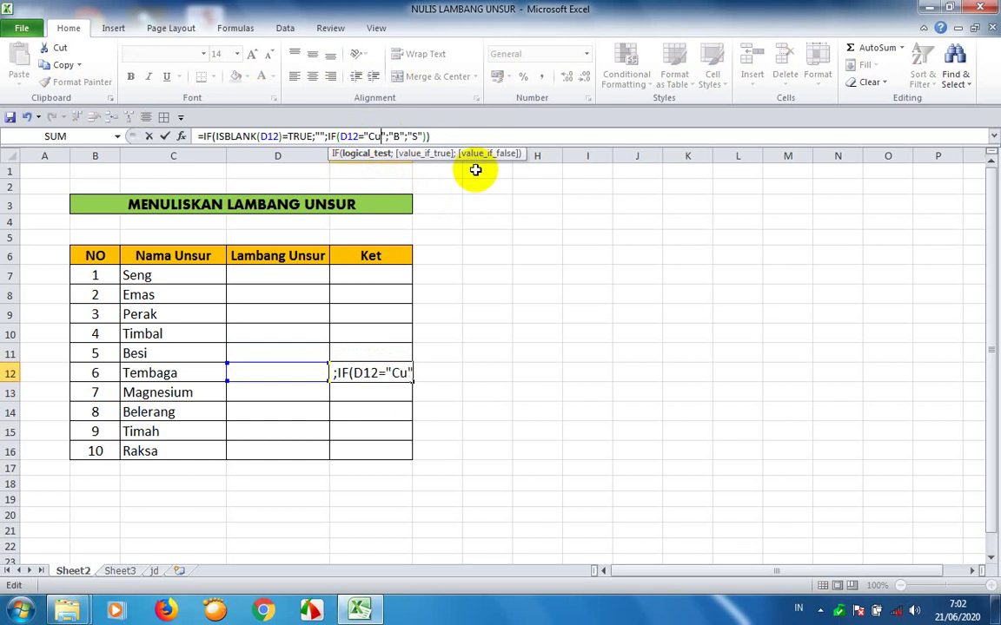
{"action": "key", "text": "Return"}
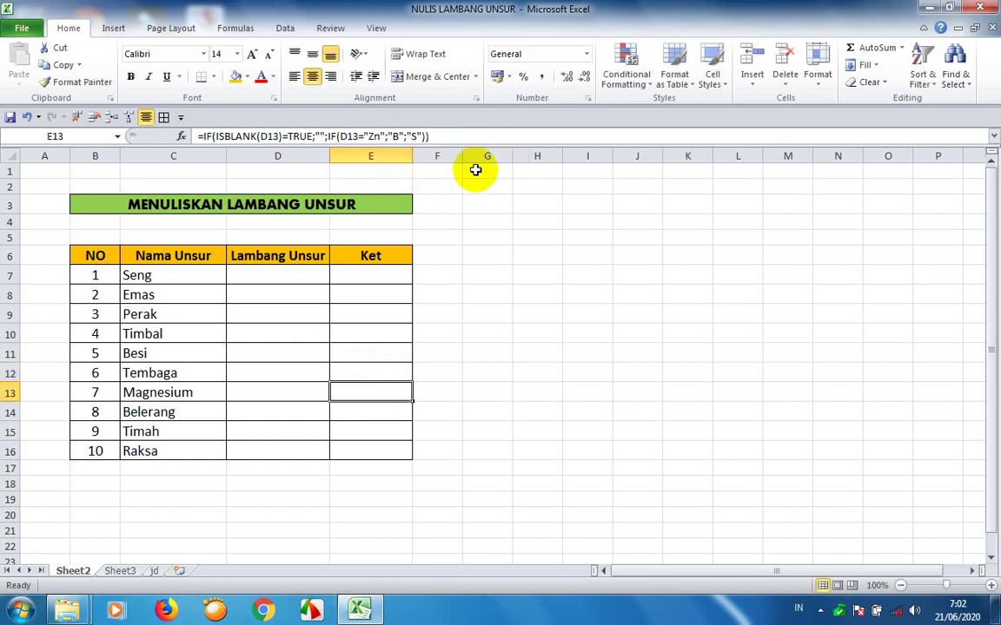
Change the expected symbol in the E13 formula to "Mg" for Magnesium
{"action": "left_click", "coordinate": [368, 136]}
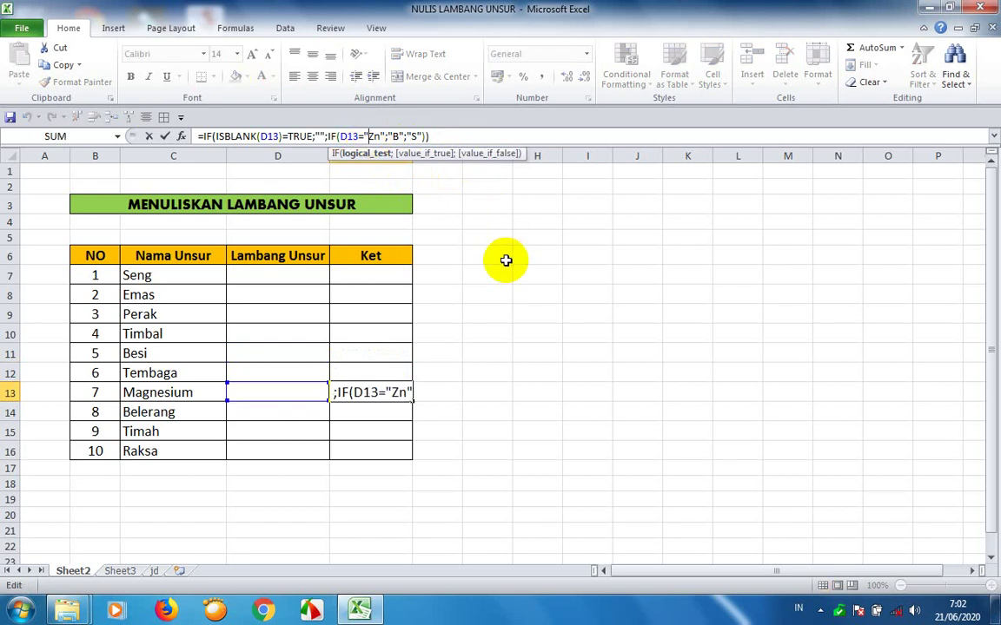
{"action": "type", "text": "Mg"}
{"action": "key", "text": "Delete"}
{"action": "key", "text": "Delete"}
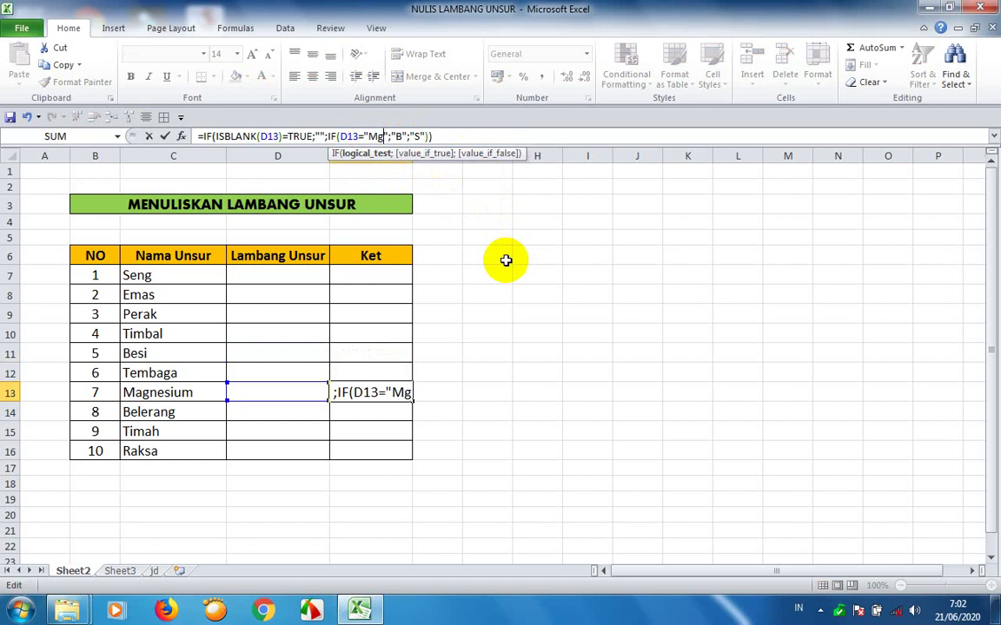
{"action": "key", "text": "Return"}
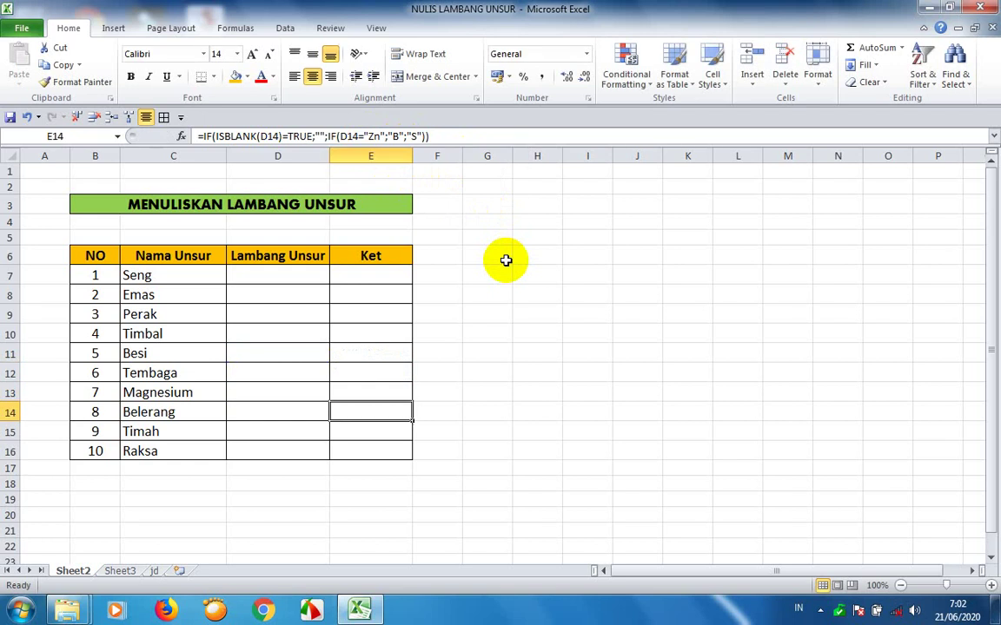
Change the expected symbol in the E14 formula to "S" for Belerang
{"action": "left_click", "coordinate": [370, 139]}
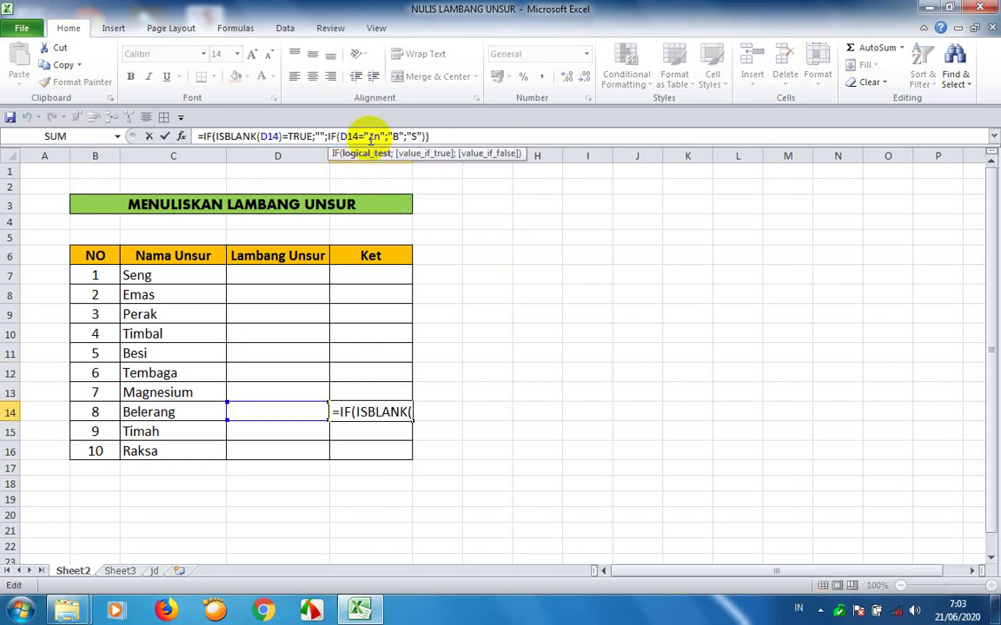
{"action": "type", "text": "S"}
{"action": "key", "text": "Delete"}
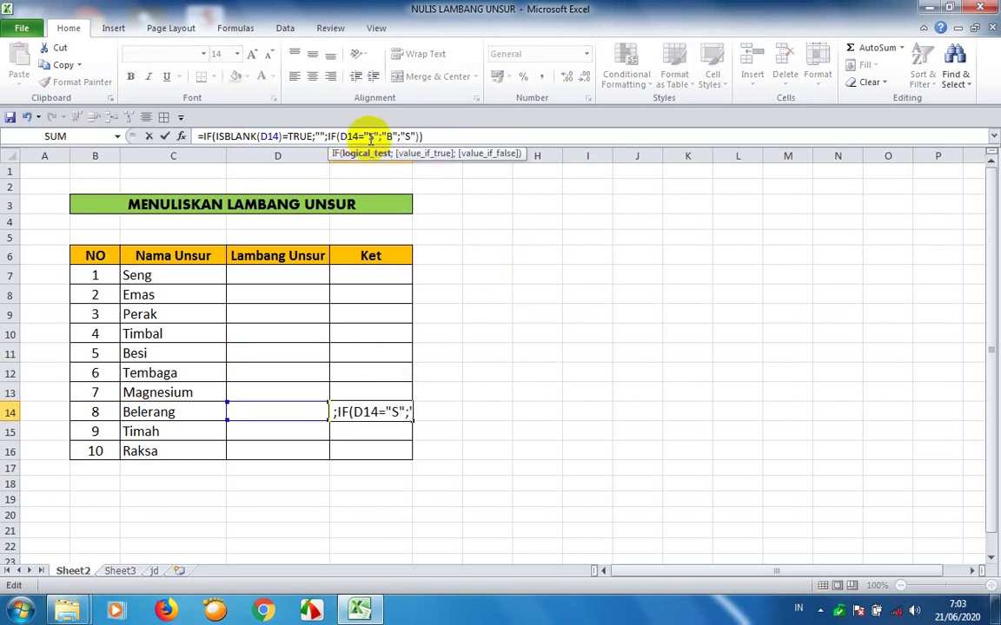
{"action": "key", "text": "Return"}
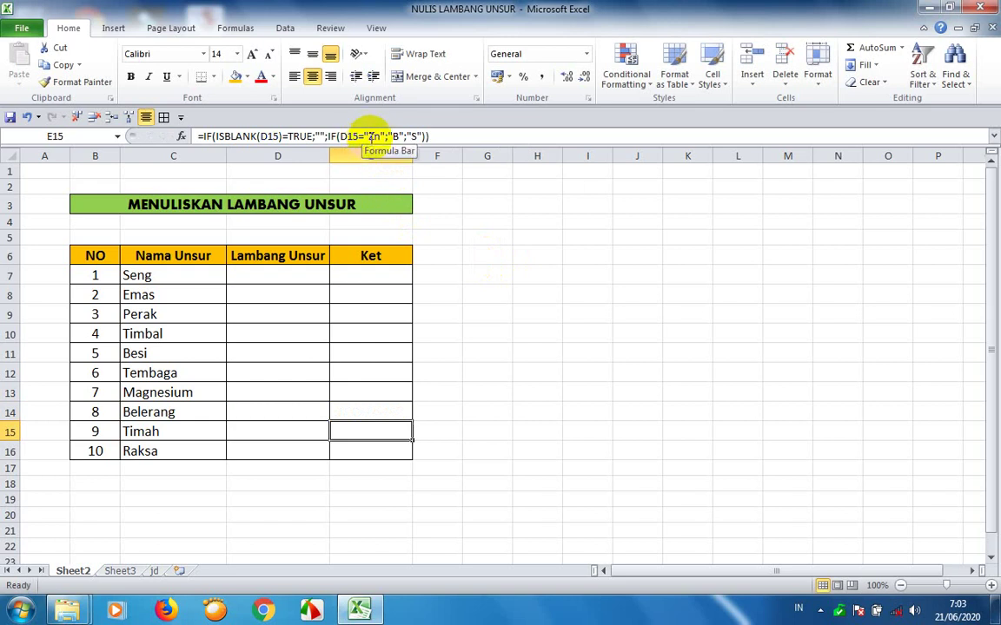
Change the expected symbol in the E15 formula to "Sn" for Timah
{"action": "left_click", "coordinate": [371, 139]}
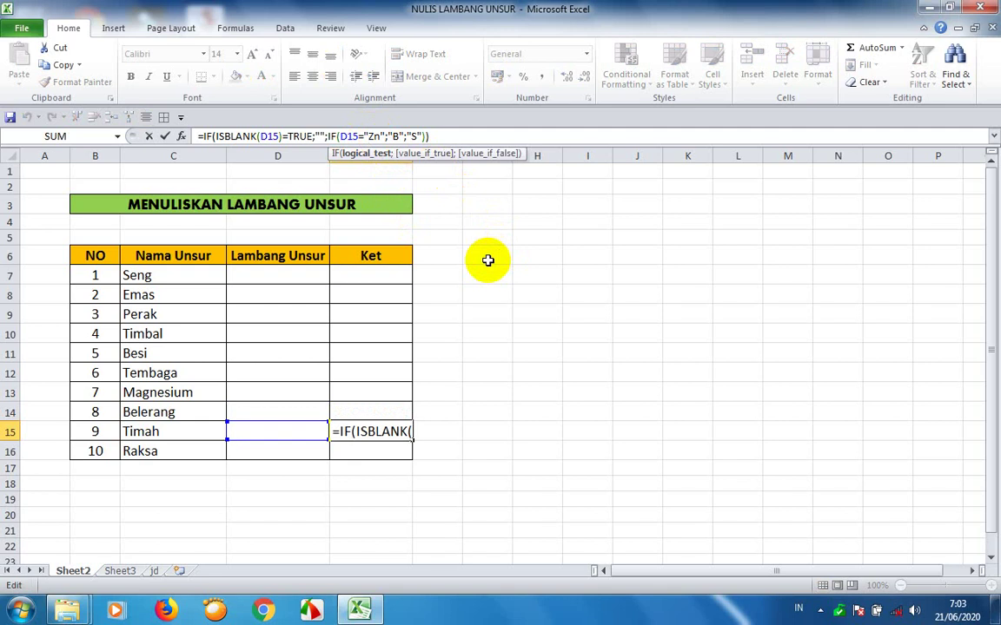
{"action": "type", "text": "Sn"}
{"action": "key", "text": "Delete"}
{"action": "key", "text": "Delete"}
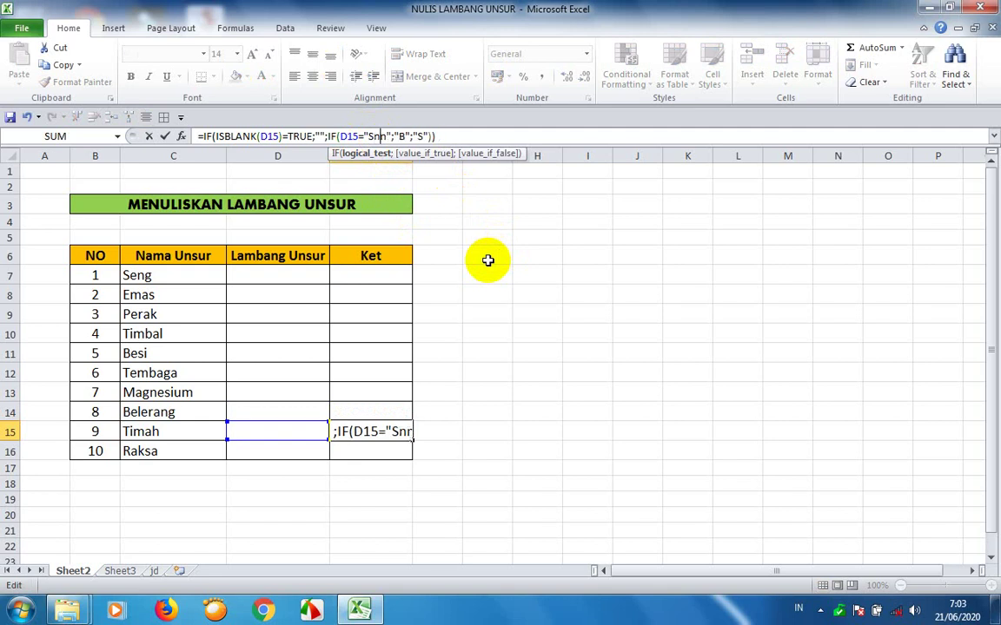
{"action": "key", "text": "Return"}
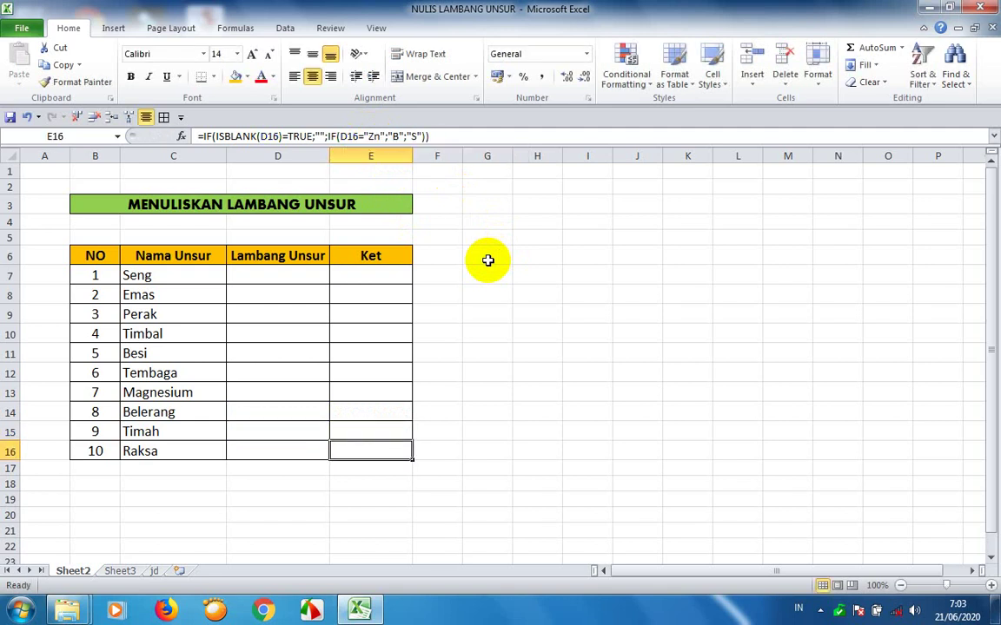
Change the expected symbol in the E16 formula to "Hg" for Raksa
{"action": "left_click", "coordinate": [369, 138]}
{"action": "type", "text": "Hg"}
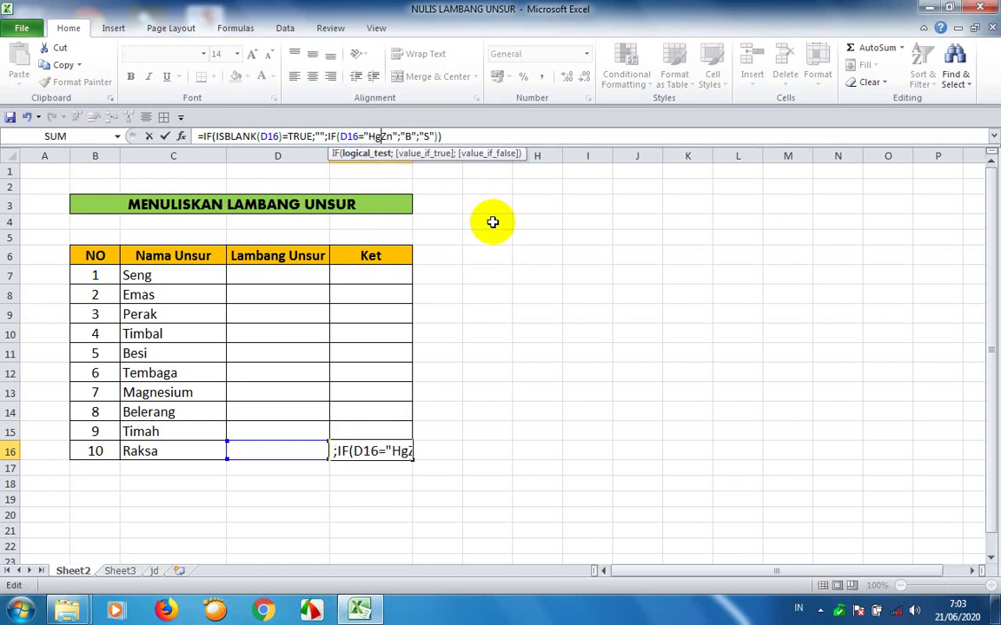
{"action": "key", "text": "Delete"}
{"action": "key", "text": "Delete"}
{"action": "key", "text": "Return"}
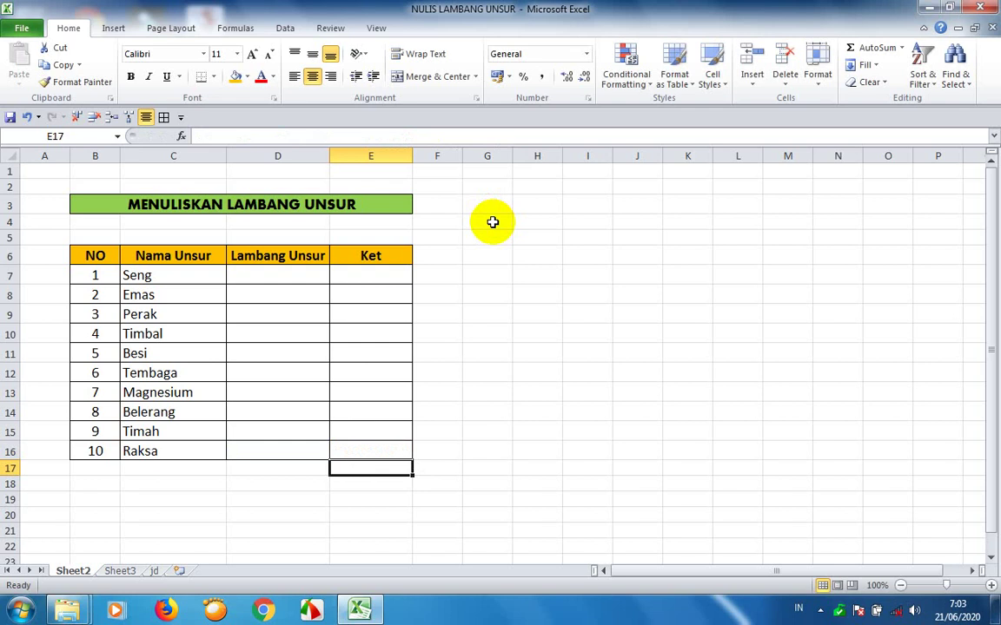
Review the Ket formulas from E16 up to E7 and compare E7 with its answer cell D7
{"action": "key", "text": "Up"}
{"action": "key", "text": "Up"}
{"action": "key", "text": "Up"}
{"action": "key", "text": "Up"}
{"action": "key", "text": "Up"}
{"action": "key", "text": "Up"}
{"action": "key", "text": "Up"}
{"action": "key", "text": "Up"}
{"action": "key", "text": "Up"}
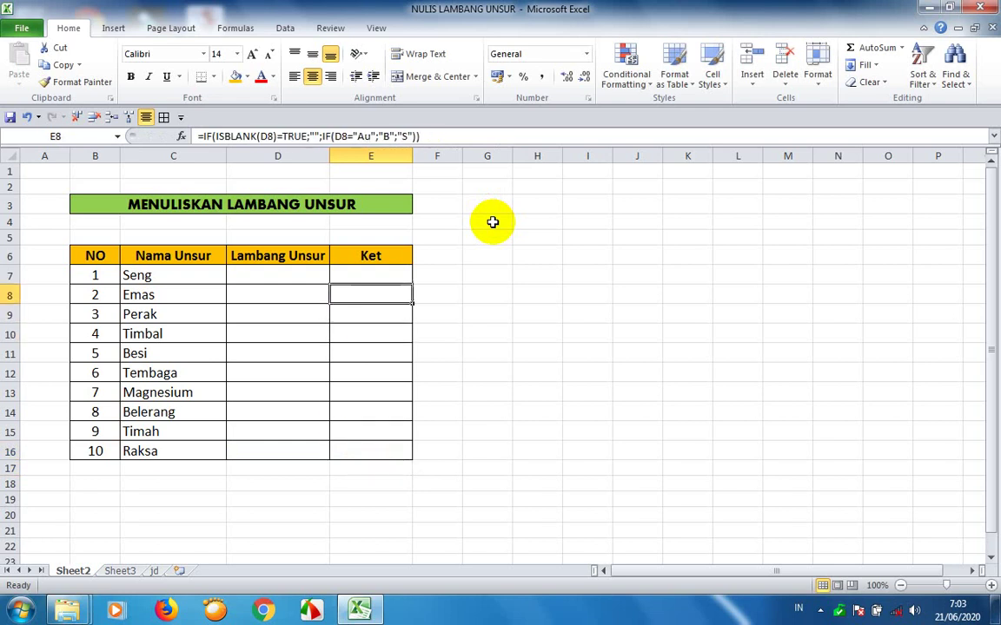
{"action": "key", "text": "Up"}
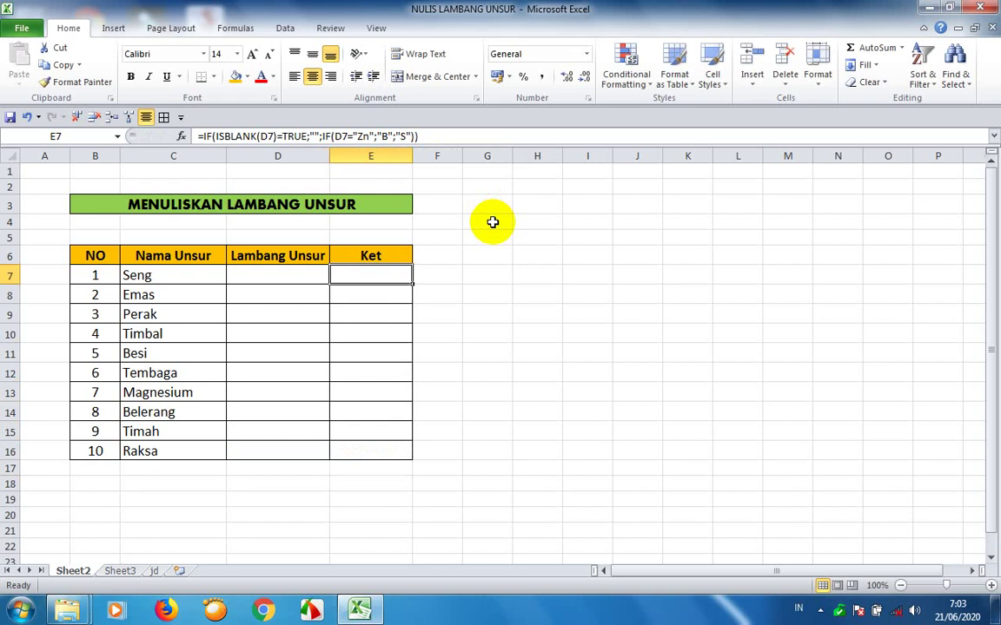
{"action": "key", "text": "Left"}
{"action": "key", "text": "Right"}
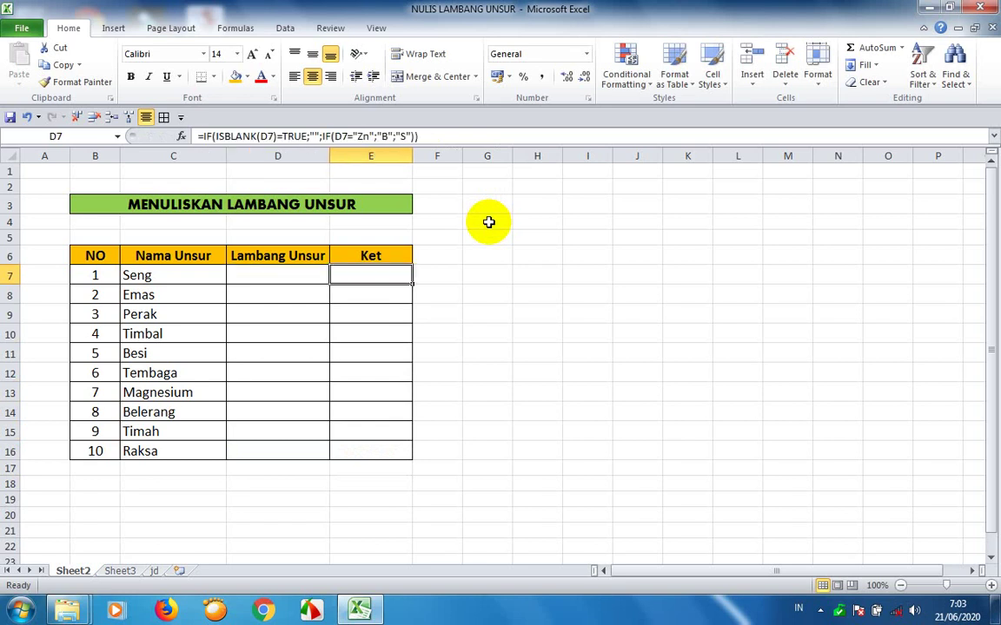
{"action": "key", "text": "Left"}
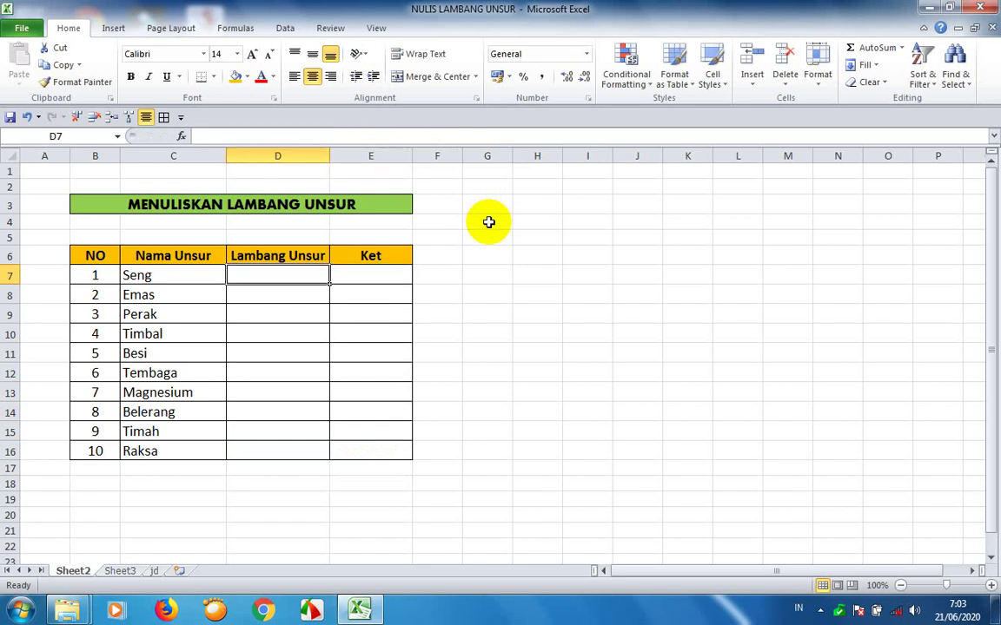
{"action": "key", "text": "Right"}
{"action": "key", "text": "Left"}
{"action": "key", "text": "Right"}
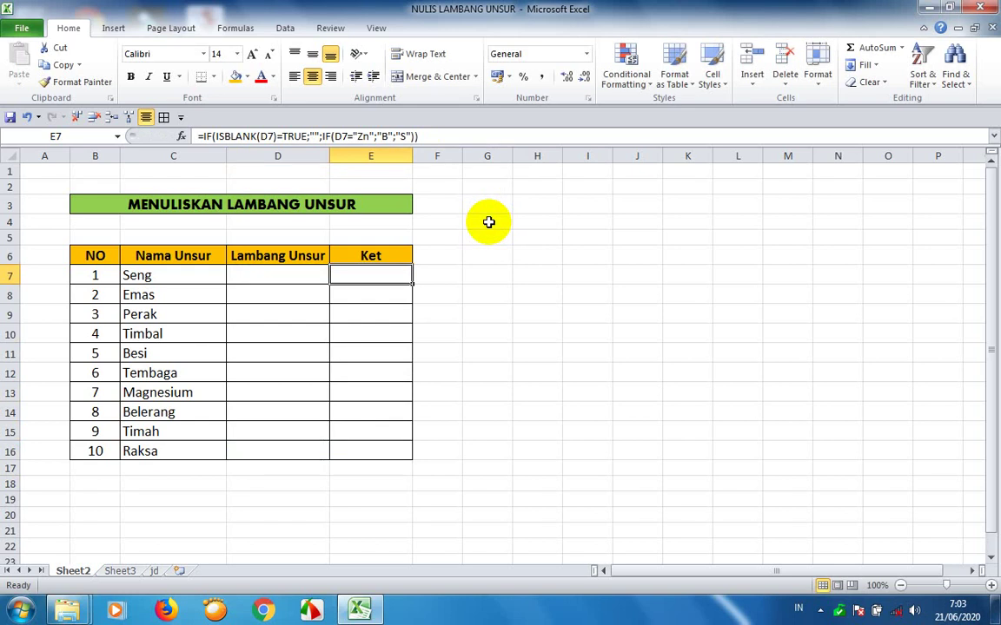
{"action": "key", "text": "Left"}
{"action": "key", "text": "Right"}
{"action": "key", "text": "Left"}
{"action": "key", "text": "Right"}
{"action": "key", "text": "Left"}
{"action": "key", "text": "Right"}
{"action": "key", "text": "Left"}
{"action": "key", "text": "Right"}
Set the Ket cells E7:E16 to Hidden in addition to Locked in their cell protection format
{"action": "key", "text": "shift+Down"}
{"action": "key", "text": "shift+Down"}
{"action": "key", "text": "shift+Down"}
{"action": "key", "text": "shift+Down"}
{"action": "key", "text": "shift+Down"}
{"action": "key", "text": "shift+Down"}
{"action": "key", "text": "shift+Down"}
{"action": "key", "text": "shift+Down"}
{"action": "key", "text": "shift+Down"}
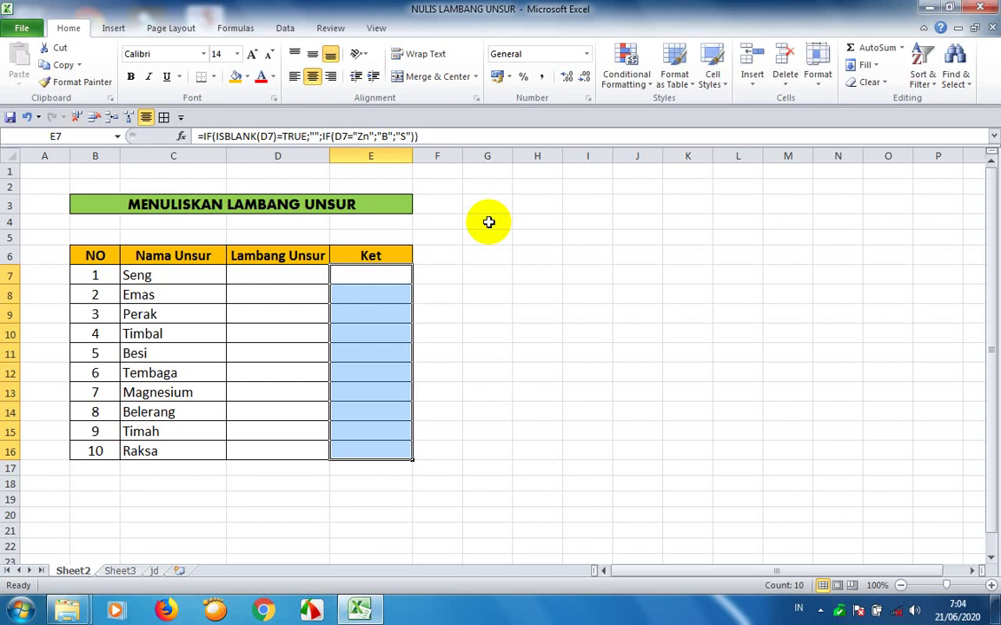
{"action": "right_click", "coordinate": [385, 296]}
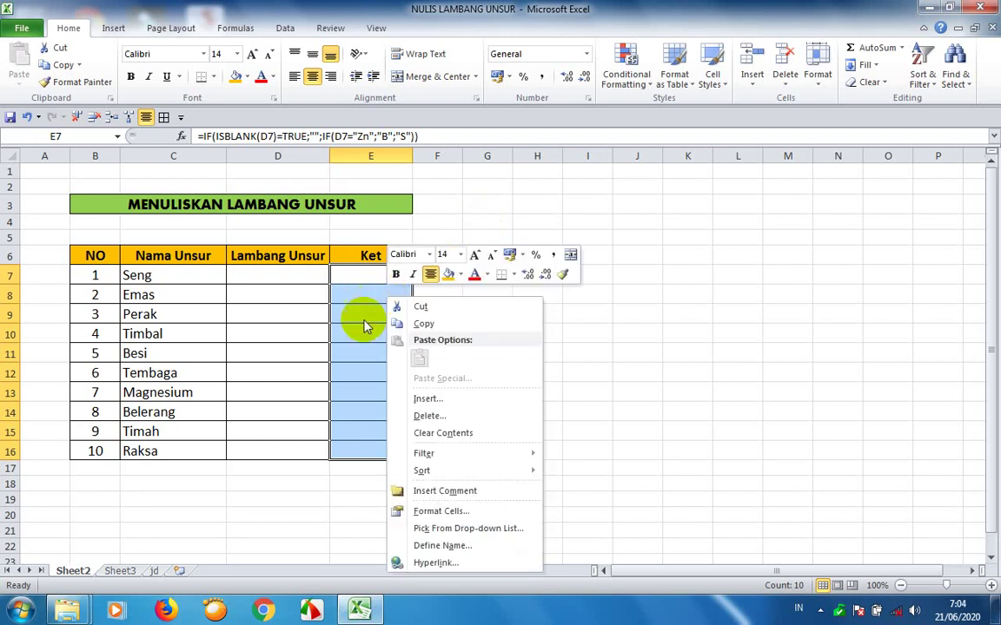
{"action": "left_click", "coordinate": [435, 513]}
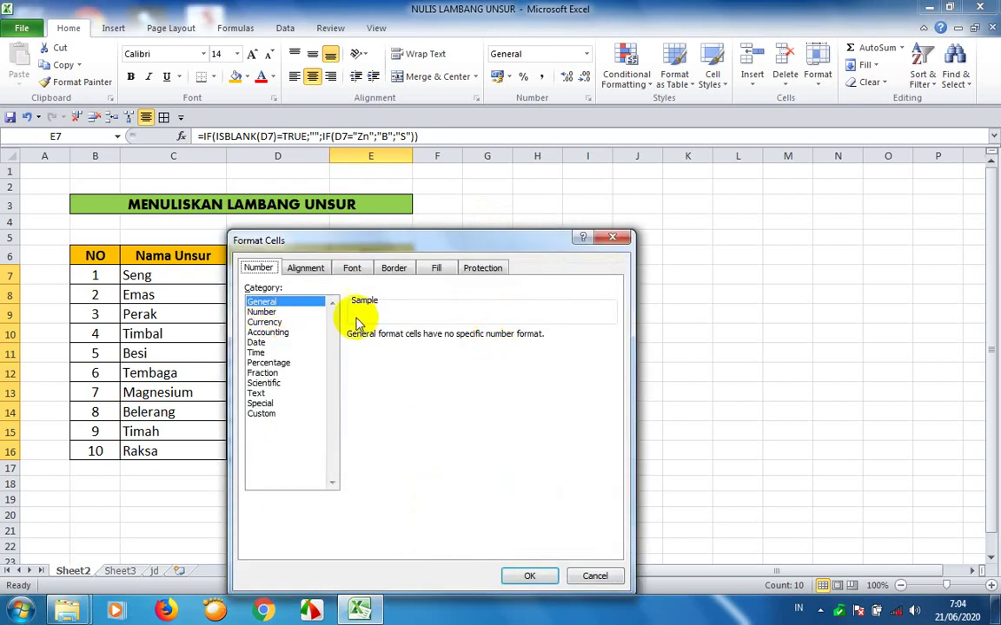
{"action": "left_click", "coordinate": [484, 270]}
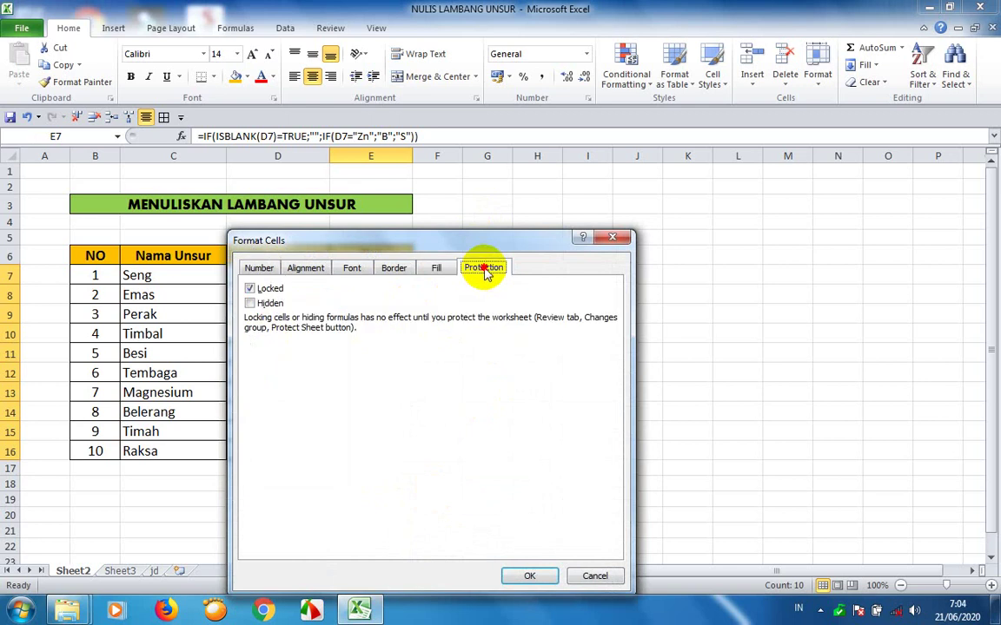
{"action": "left_click", "coordinate": [250, 304]}
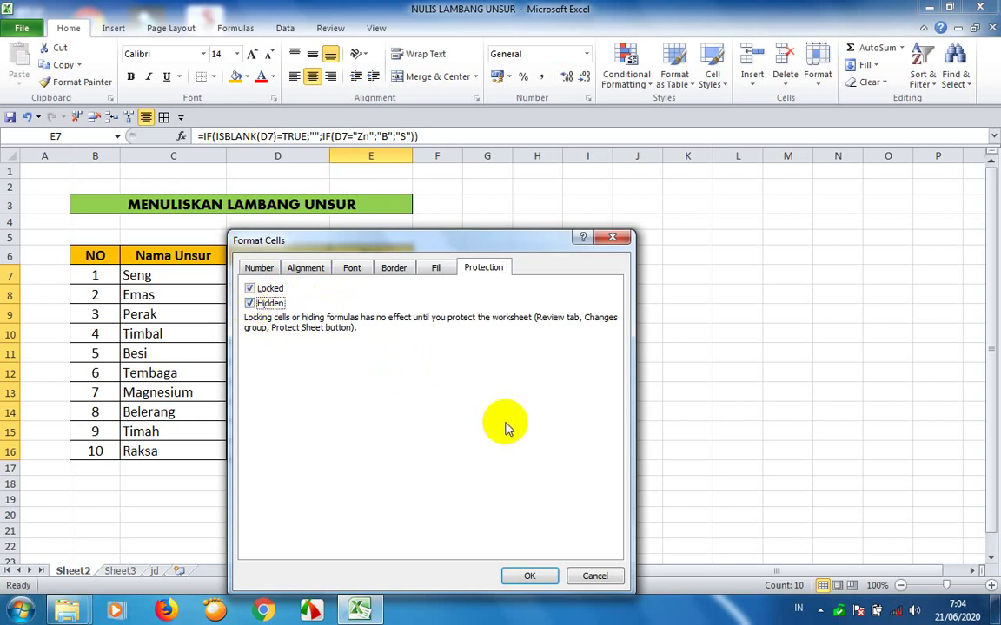
{"action": "left_click", "coordinate": [529, 578]}
{"action": "left_click", "coordinate": [495, 431]}
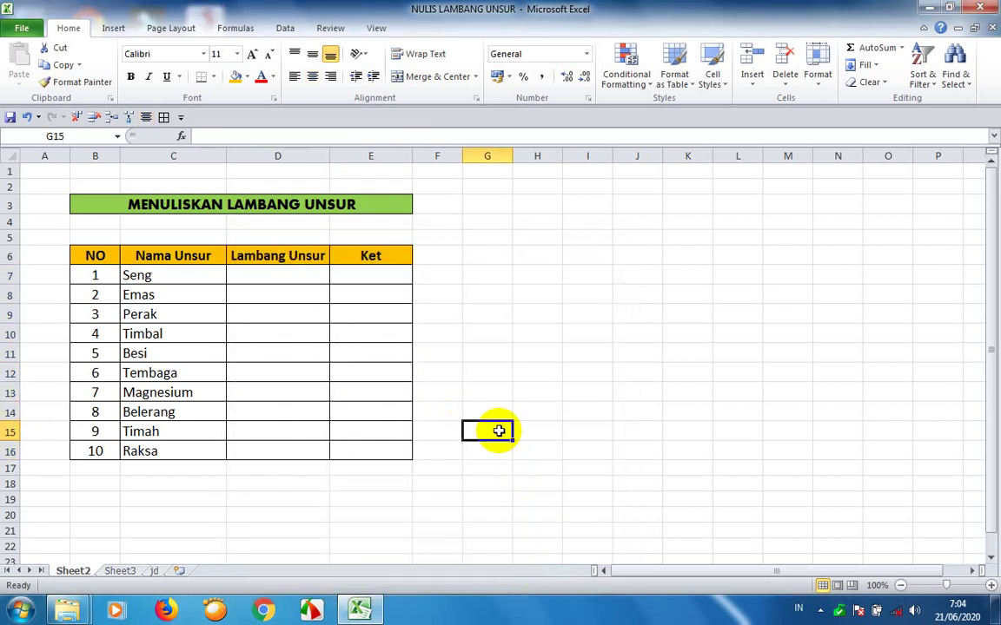
Check whether the formulas in the Ket cells E7, E8 and E9 can still be read
{"action": "left_click", "coordinate": [360, 277]}
{"action": "left_click", "coordinate": [364, 292]}
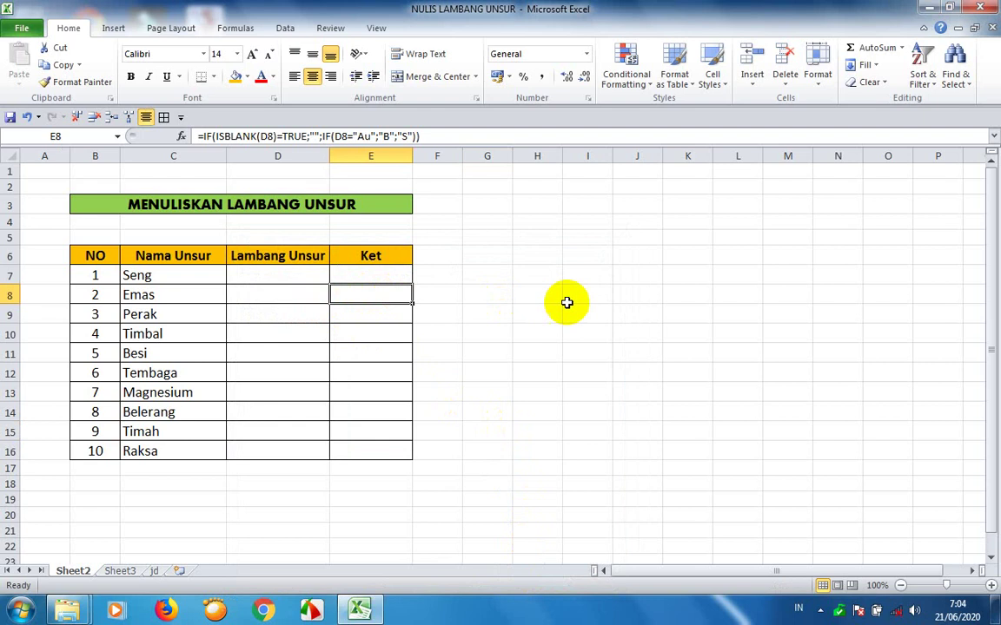
{"action": "left_click", "coordinate": [395, 275]}
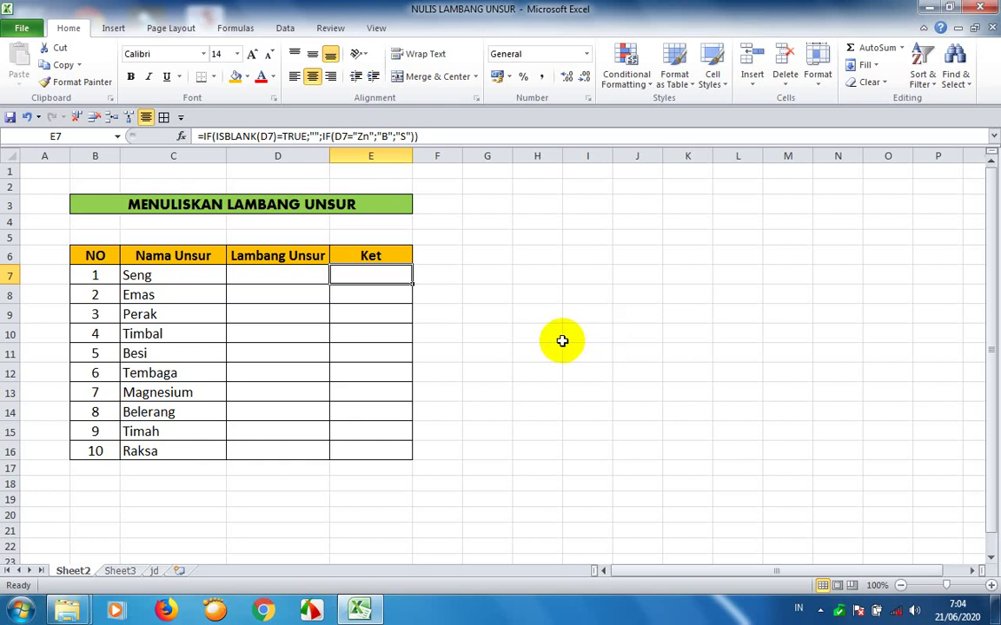
{"action": "left_click", "coordinate": [401, 313]}
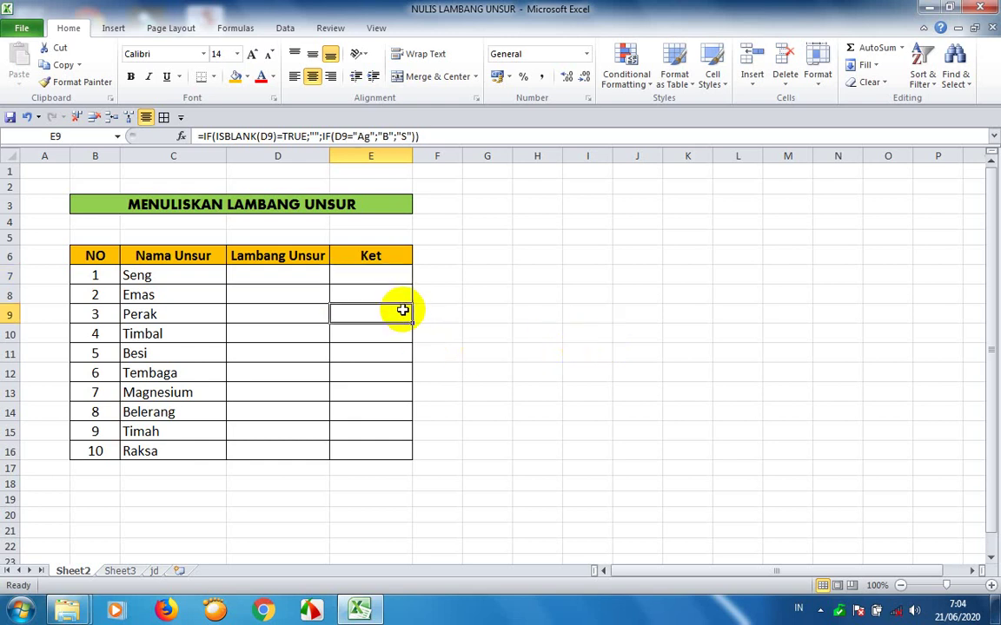
{"action": "left_click", "coordinate": [394, 294]}
{"action": "left_click", "coordinate": [392, 280]}
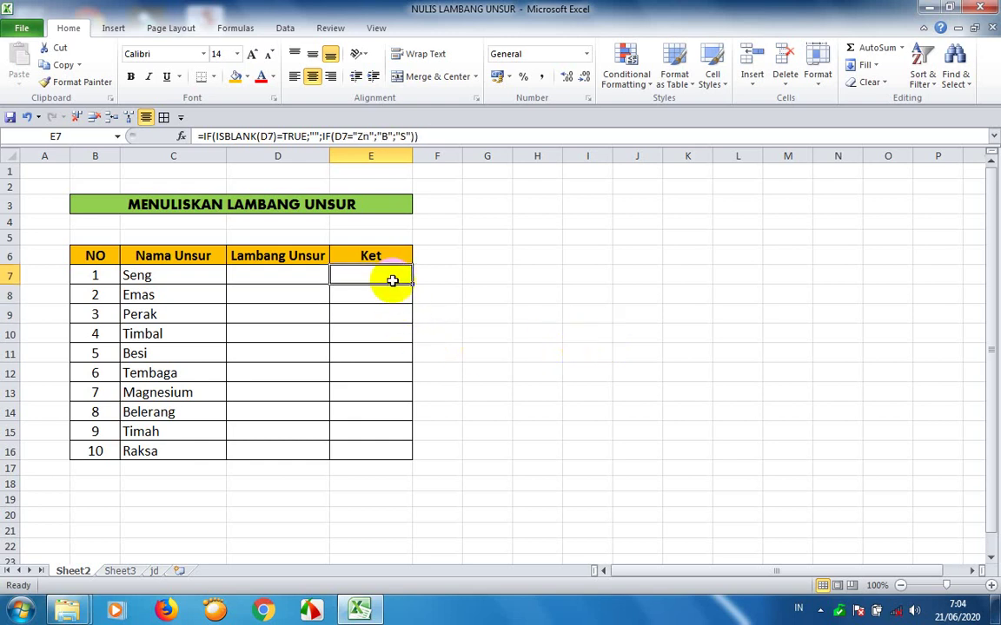
Close the workbook and reopen NULIS LAMBANG UNSUR from the recent workbooks
{"action": "left_click", "coordinate": [992, 29]}
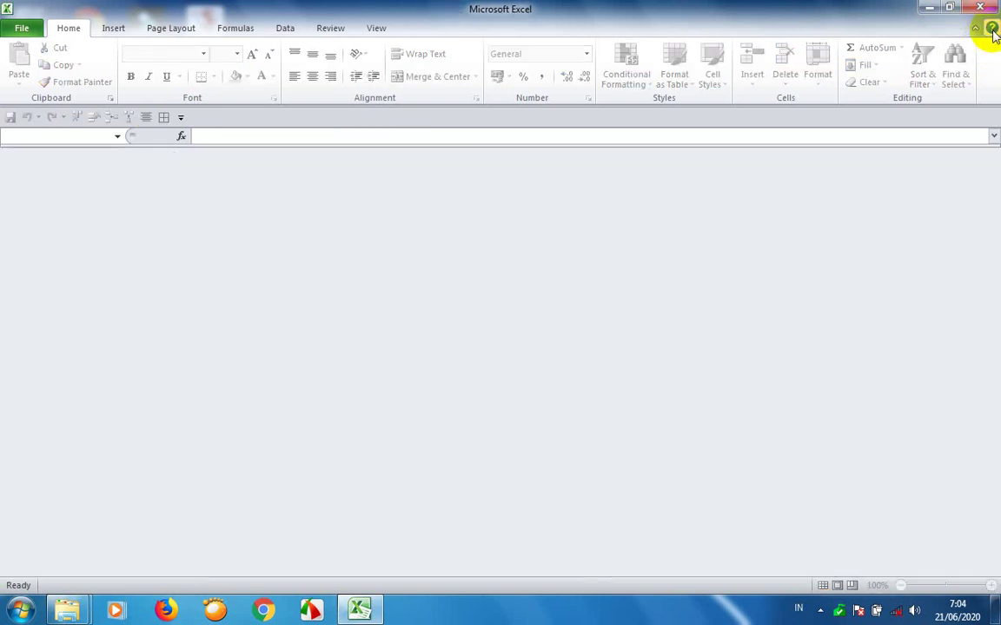
{"action": "left_click", "coordinate": [26, 29]}
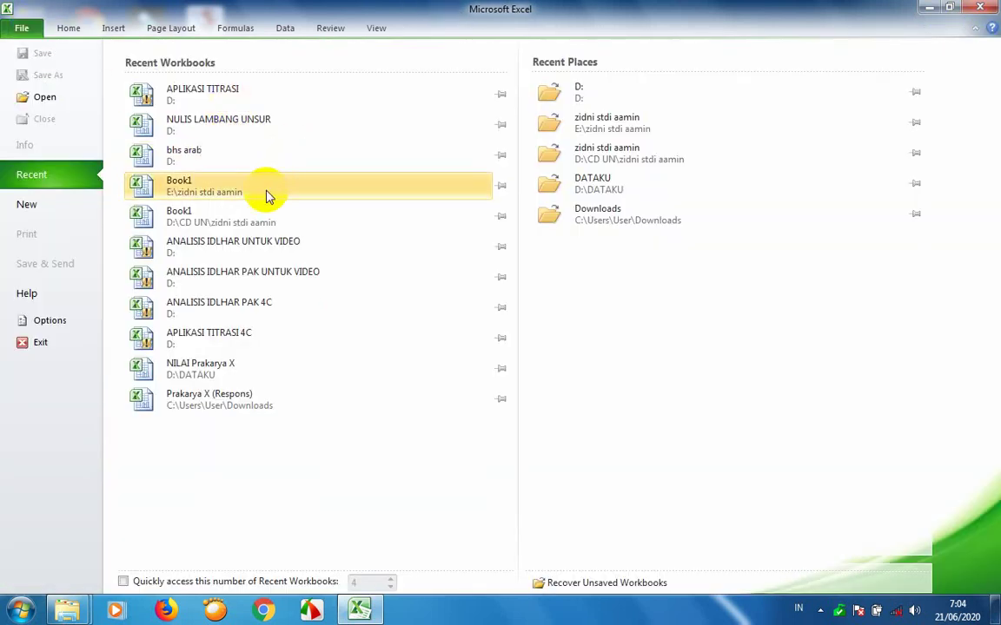
{"action": "left_click", "coordinate": [221, 121]}
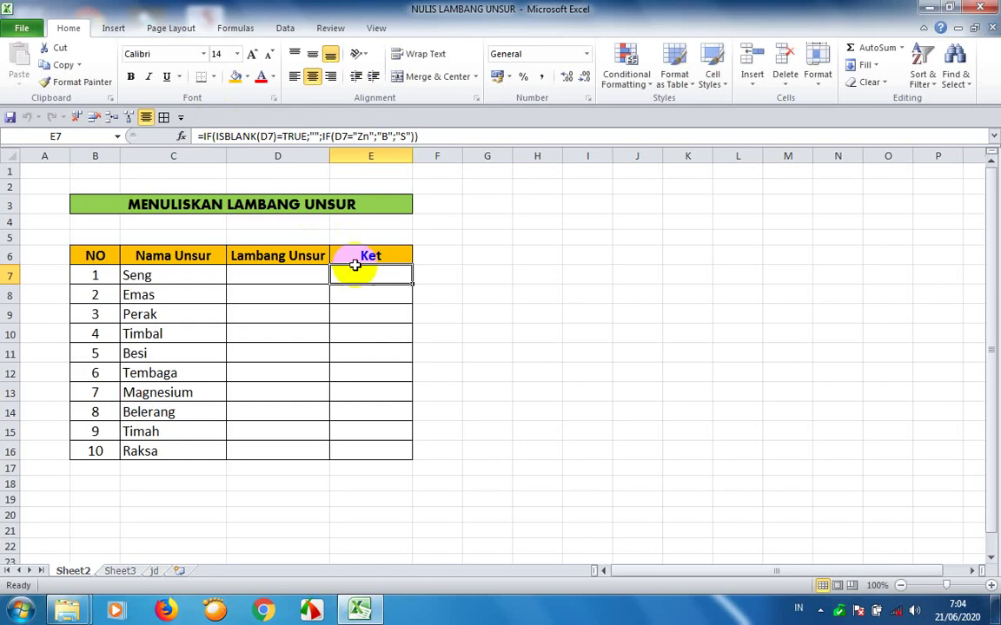
Check the formulas of Ket cells E7 and E8 in the reopened workbook
{"action": "left_click", "coordinate": [366, 296]}
{"action": "left_click", "coordinate": [372, 274]}
{"action": "left_click", "coordinate": [364, 290]}
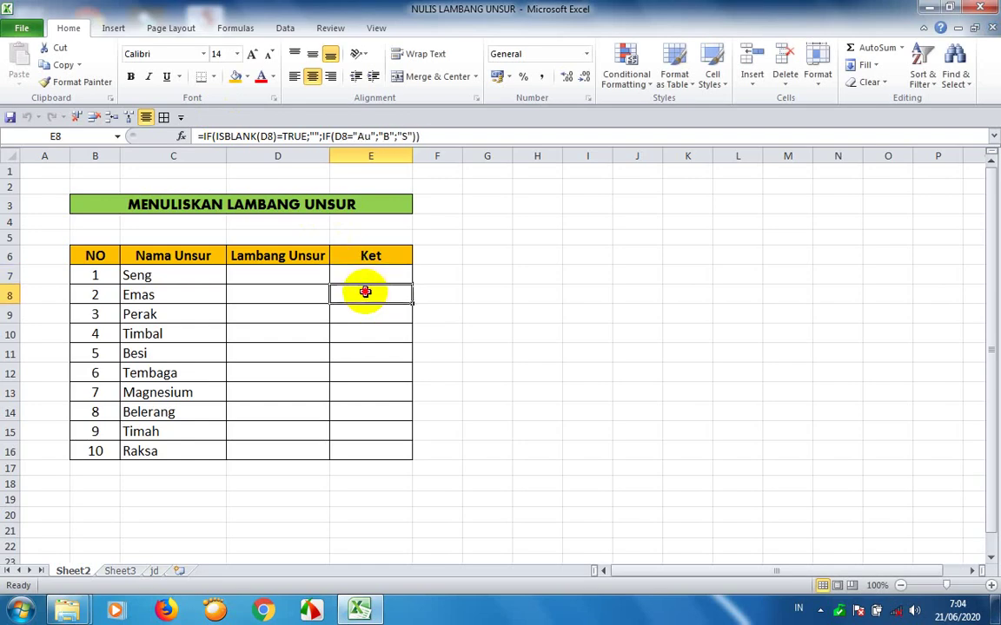
{"action": "left_click", "coordinate": [365, 275]}
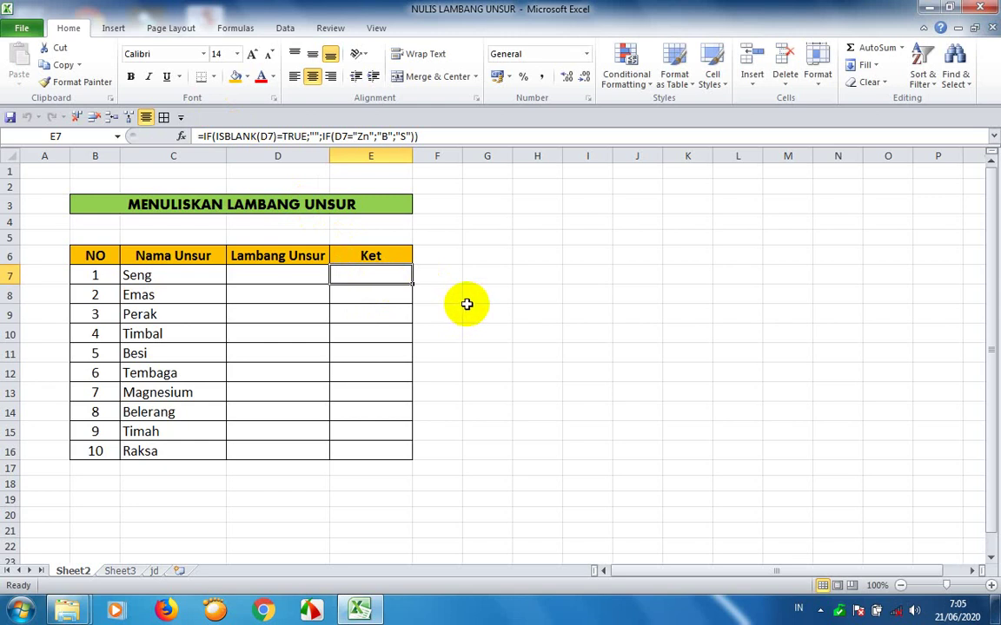
Protect Sheet2 with a sheet password, entering and re-entering it, while allowing selection of locked and unlocked cells
{"action": "left_click", "coordinate": [329, 28]}
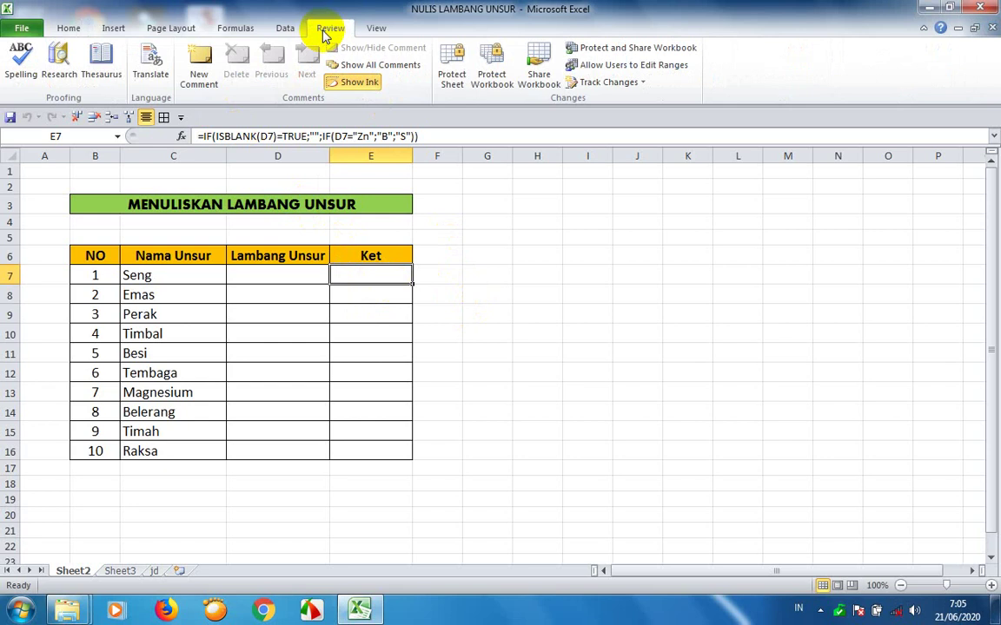
{"action": "left_click", "coordinate": [453, 80]}
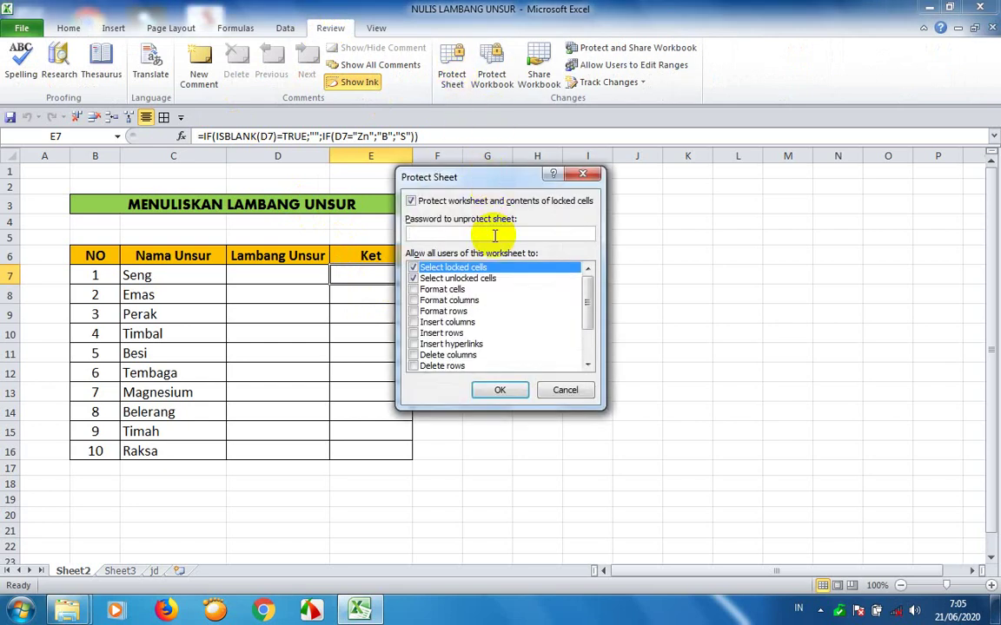
{"action": "type", "text": "1"}
{"action": "left_click", "coordinate": [497, 391]}
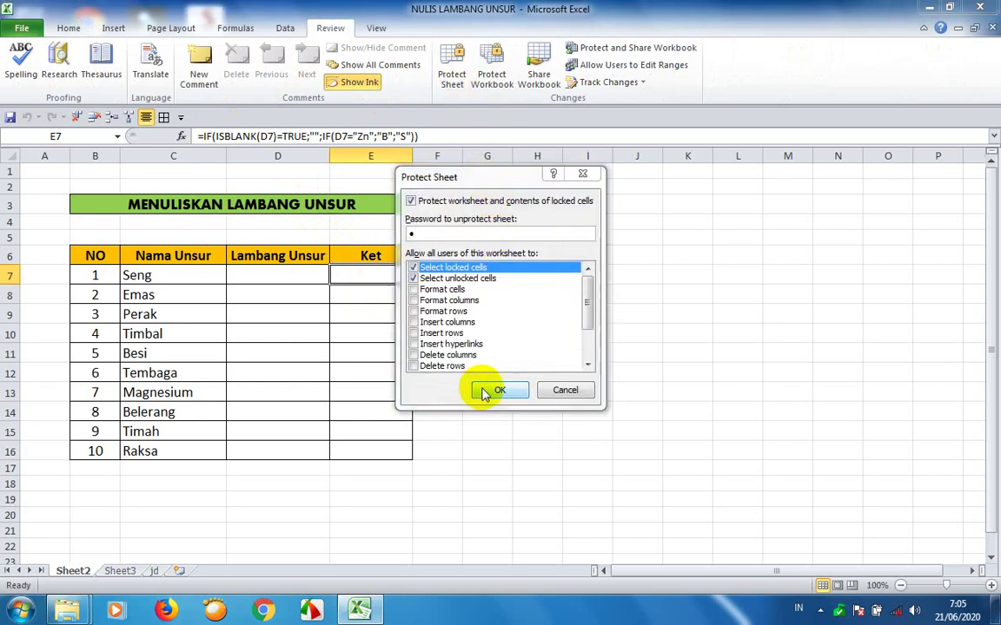
{"action": "type", "text": "1"}
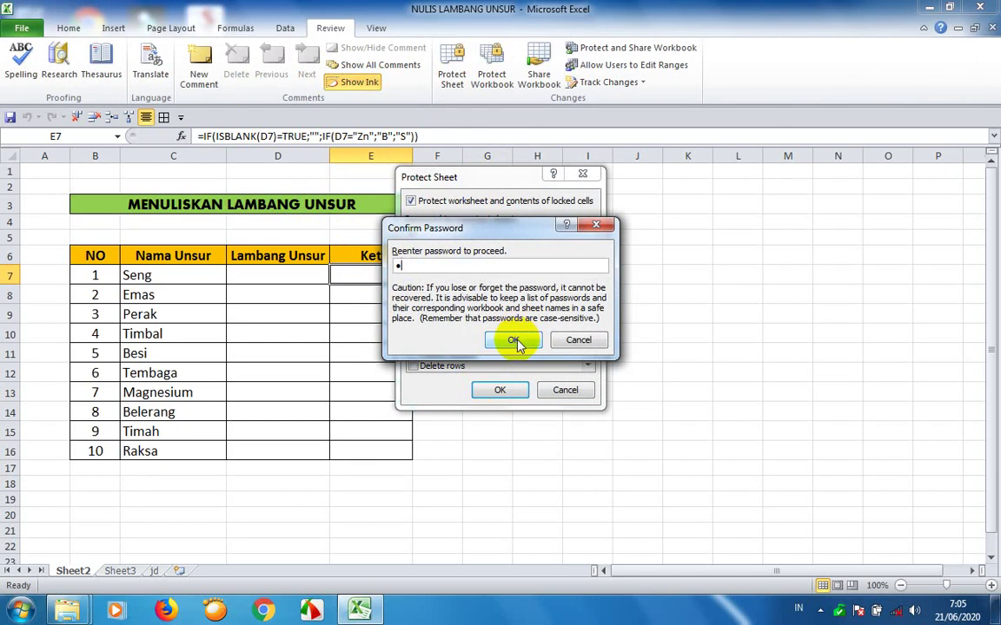
{"action": "left_click", "coordinate": [515, 338]}
Check whether the formulas of Ket cells E8 and E7 can be read and whether the protected sheet accepts edits
{"action": "left_click", "coordinate": [473, 333]}
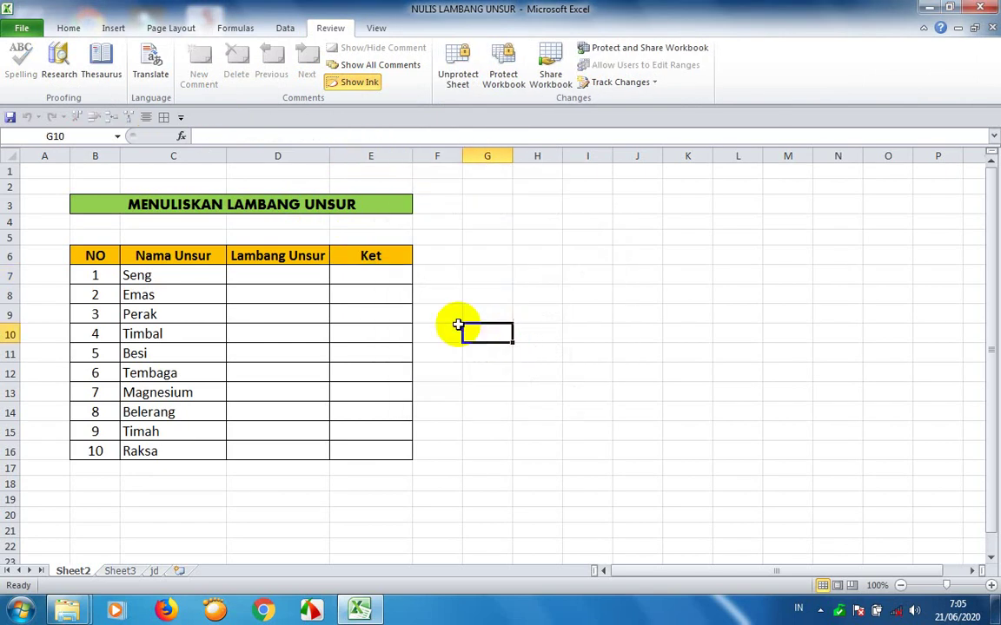
{"action": "left_click", "coordinate": [396, 298]}
{"action": "left_click", "coordinate": [388, 274]}
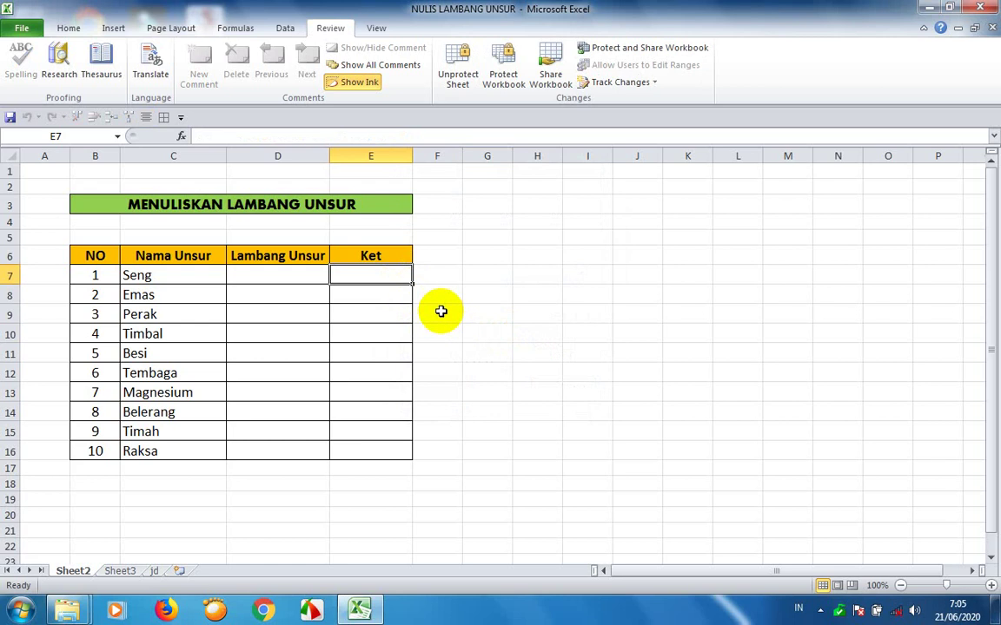
{"action": "key", "text": "Left"}
{"action": "double_click", "coordinate": [441, 311]}
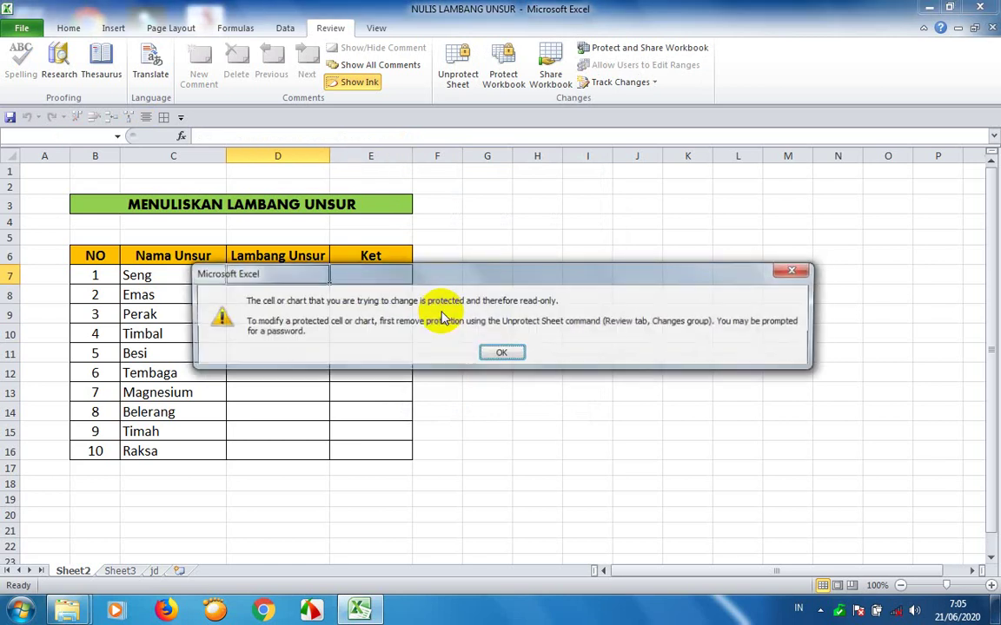
{"action": "key", "text": "Return"}
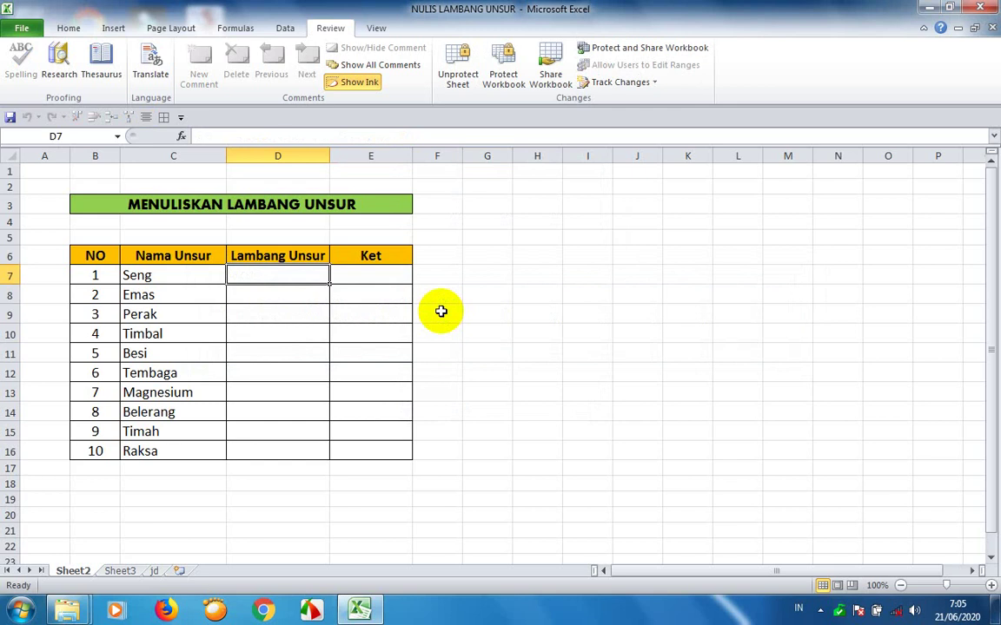
Unprotect the sheet by entering its sheet password, and view the formula of Ket cell E7
{"action": "left_click", "coordinate": [452, 75]}
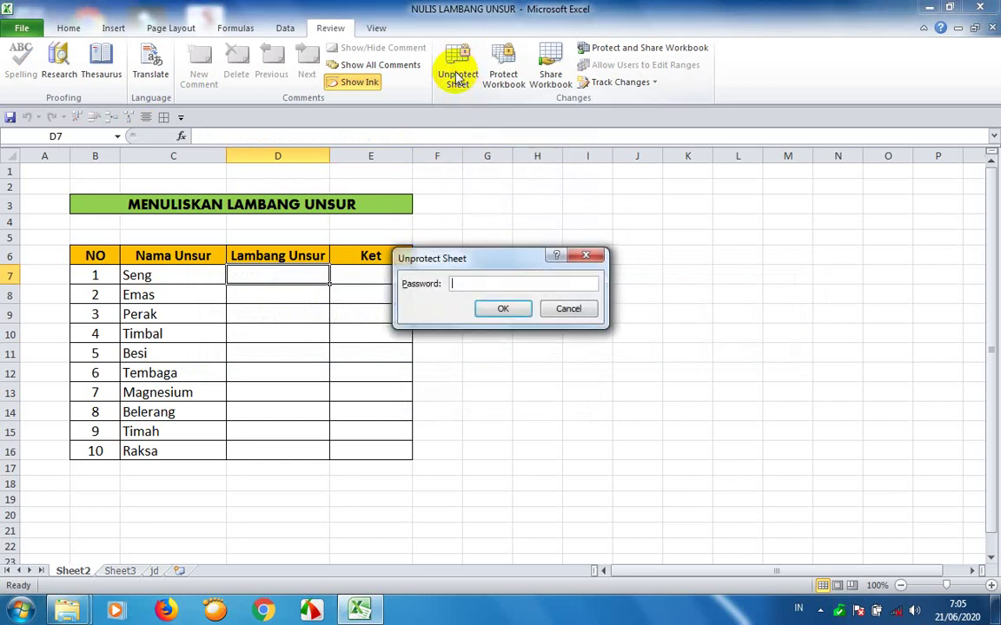
{"action": "type", "text": "1"}
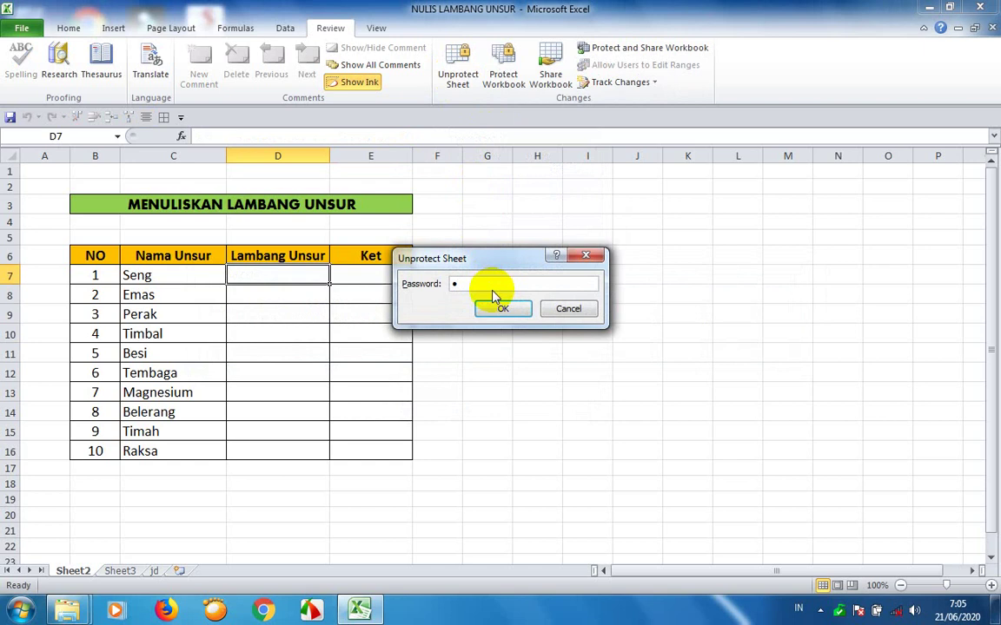
{"action": "key", "text": "Return"}
{"action": "key", "text": "Right"}
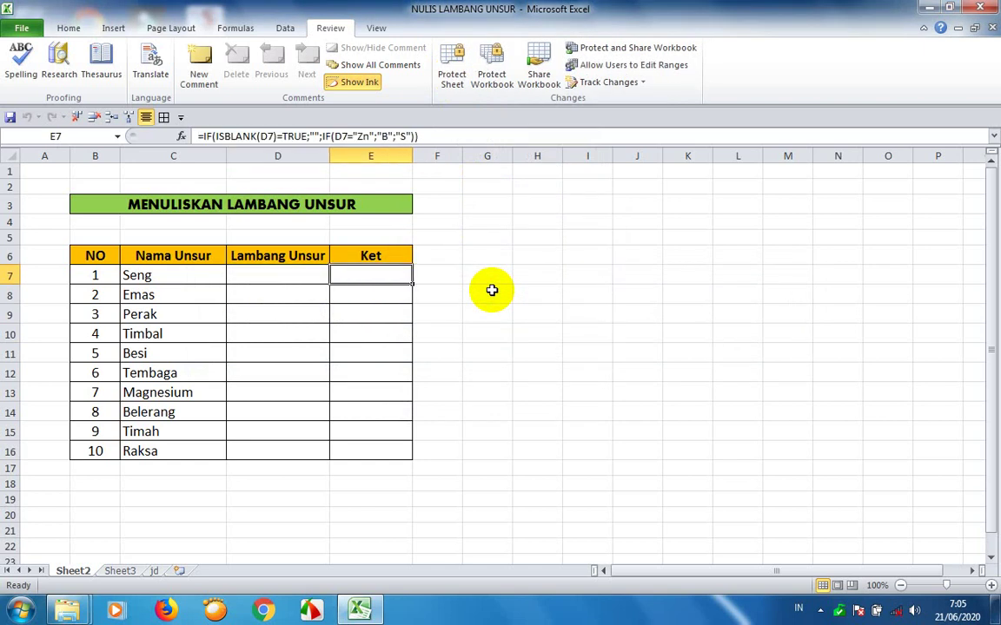
{"action": "key", "text": "Left"}
{"action": "key", "text": "Right"}
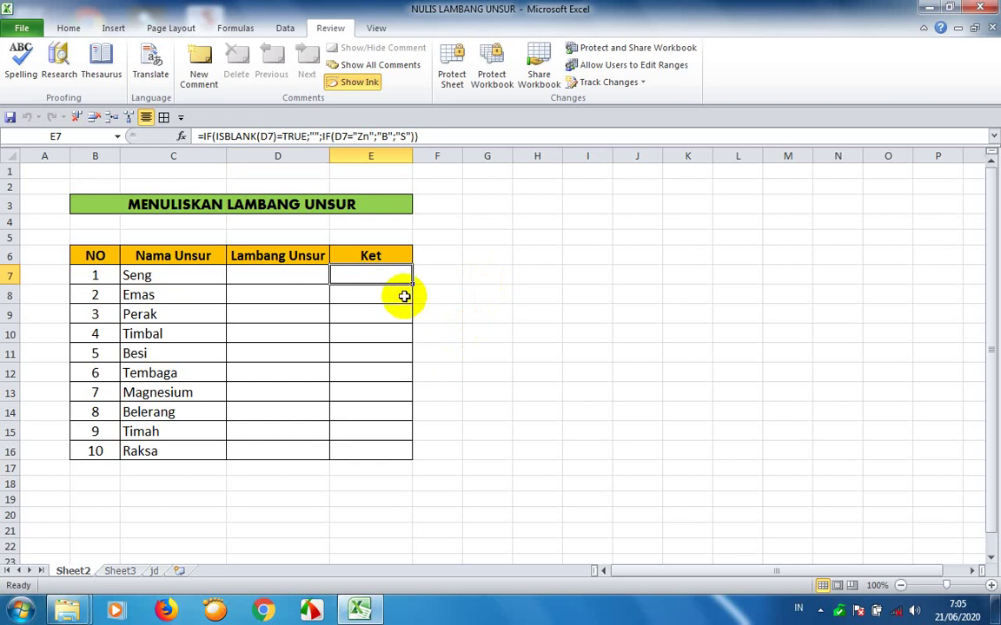
Turn off Show formula bar in the advanced display options of Excel
{"action": "left_click", "coordinate": [19, 30]}
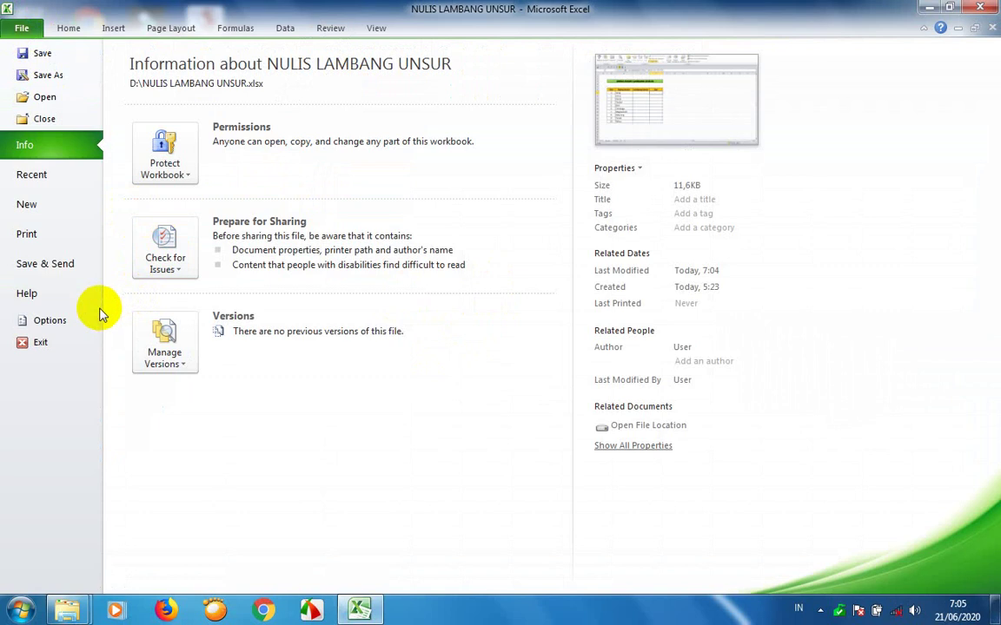
{"action": "left_click", "coordinate": [62, 323]}
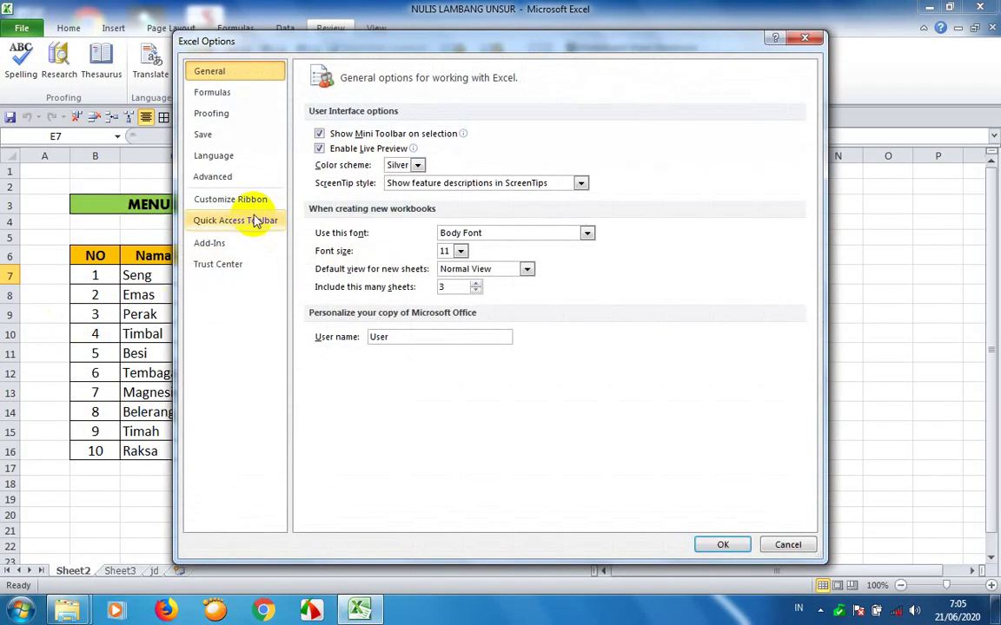
{"action": "left_click", "coordinate": [246, 179]}
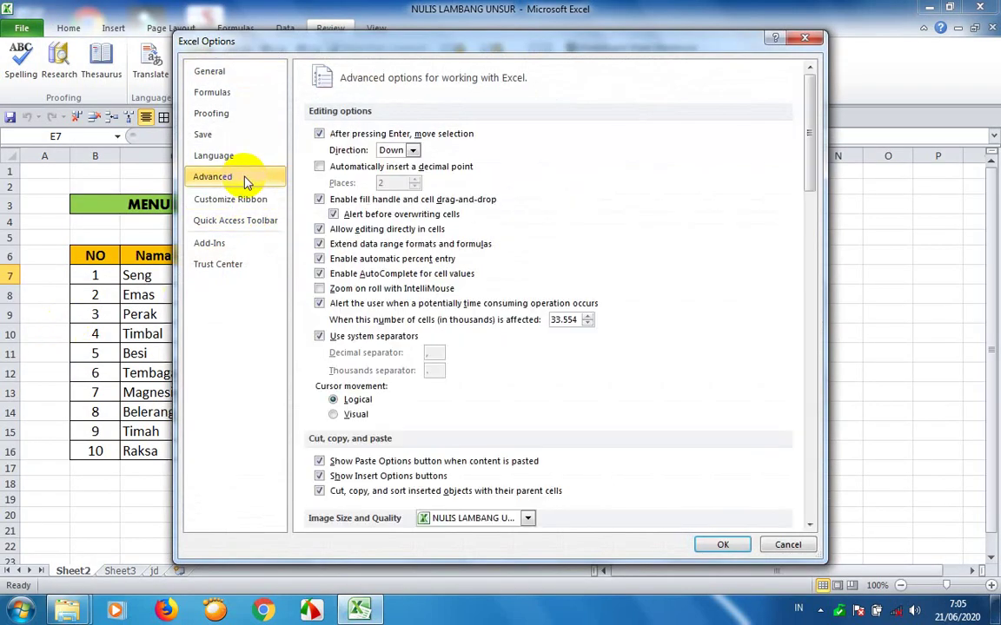
{"action": "scroll", "coordinate": [708, 337], "scroll_direction": "down", "scroll_amount": 3}
{"action": "scroll", "coordinate": [708, 337], "scroll_direction": "down", "scroll_amount": 5}
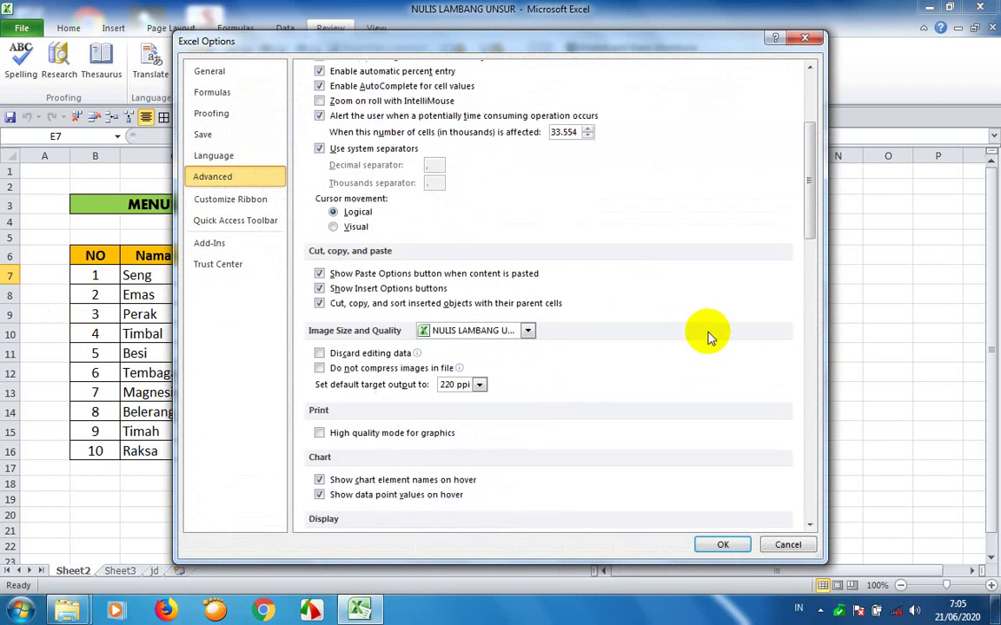
{"action": "scroll", "coordinate": [708, 337], "scroll_direction": "down", "scroll_amount": 1}
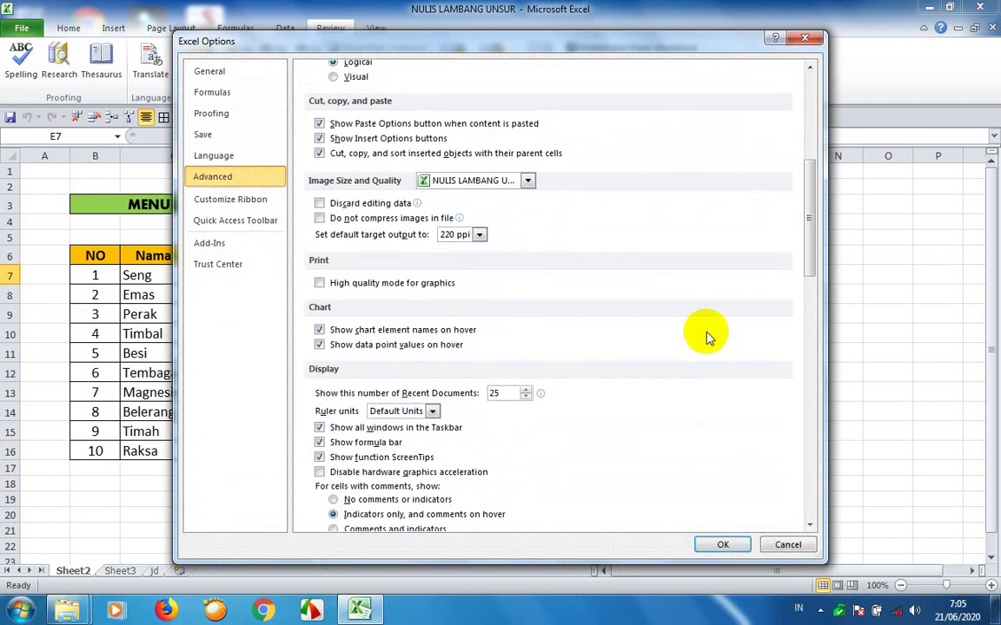
{"action": "left_click", "coordinate": [376, 444]}
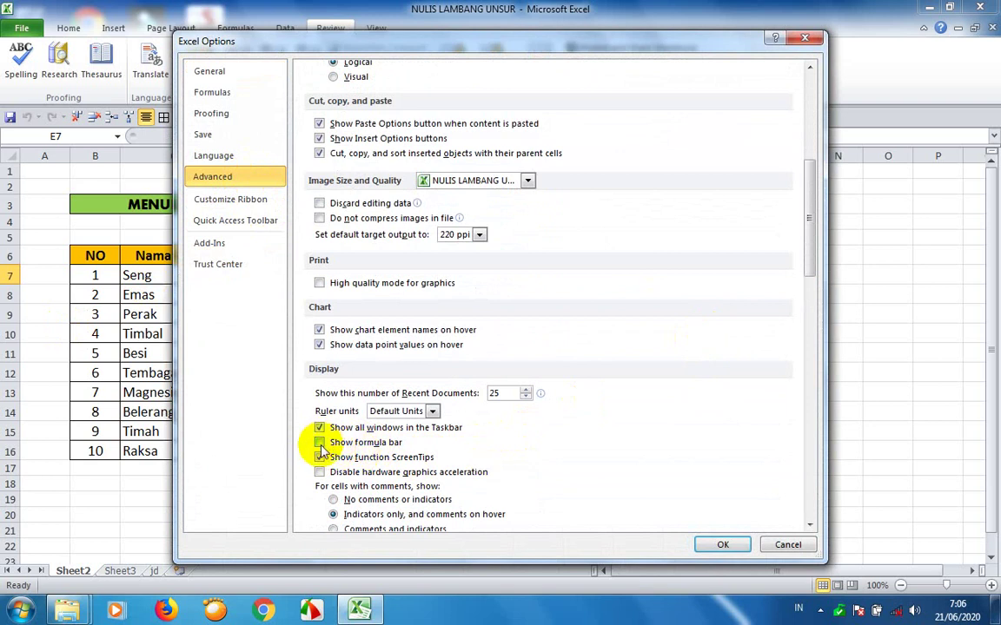
{"action": "left_click", "coordinate": [714, 543]}
Check whether the formulas of Ket cells E8 and E7 can be read without the formula bar
{"action": "left_click", "coordinate": [540, 417]}
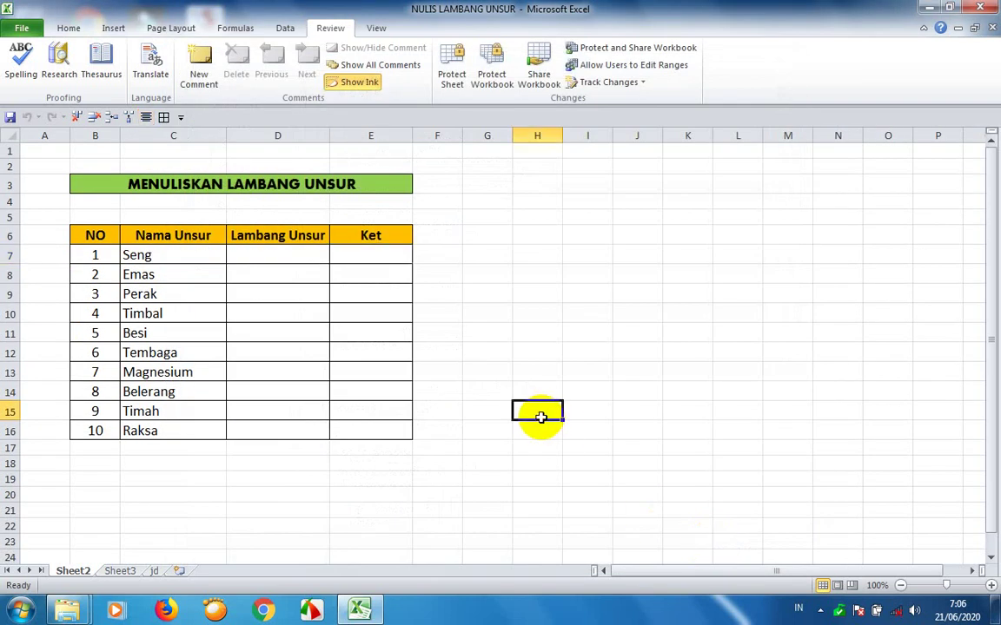
{"action": "left_click", "coordinate": [402, 279]}
{"action": "left_click", "coordinate": [390, 258]}
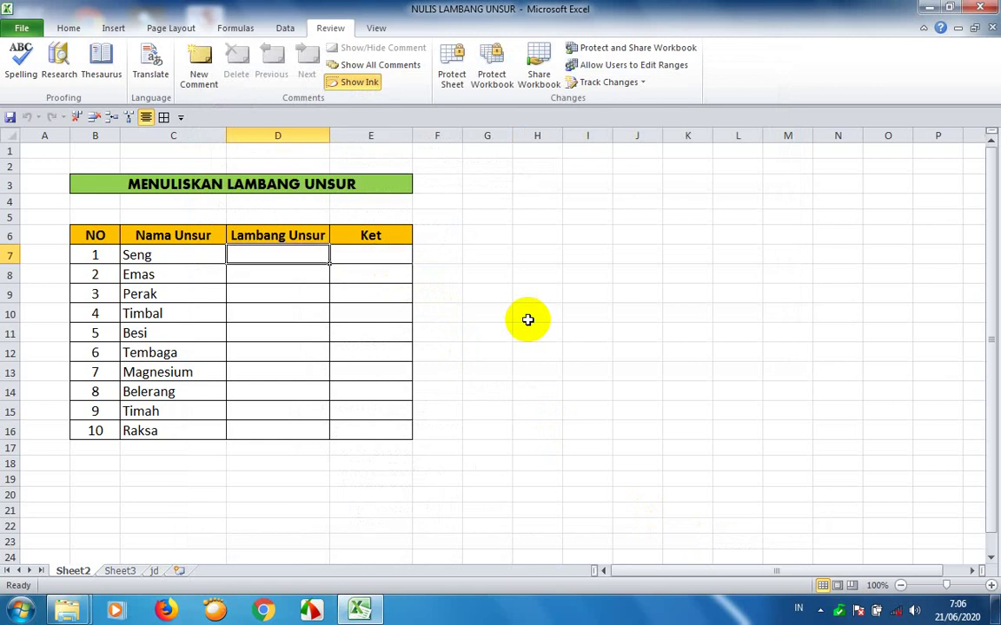
{"action": "key", "text": "Left"}
{"action": "key", "text": "Left"}
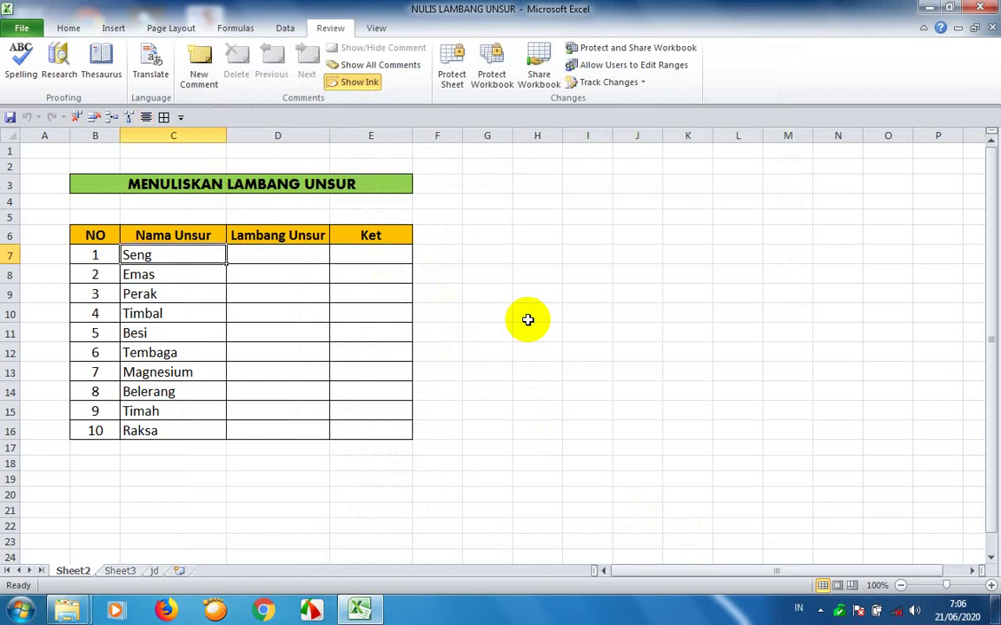
{"action": "key", "text": "Up"}
{"action": "key", "text": "Up"}
{"action": "key", "text": "Up"}
{"action": "key", "text": "Up"}
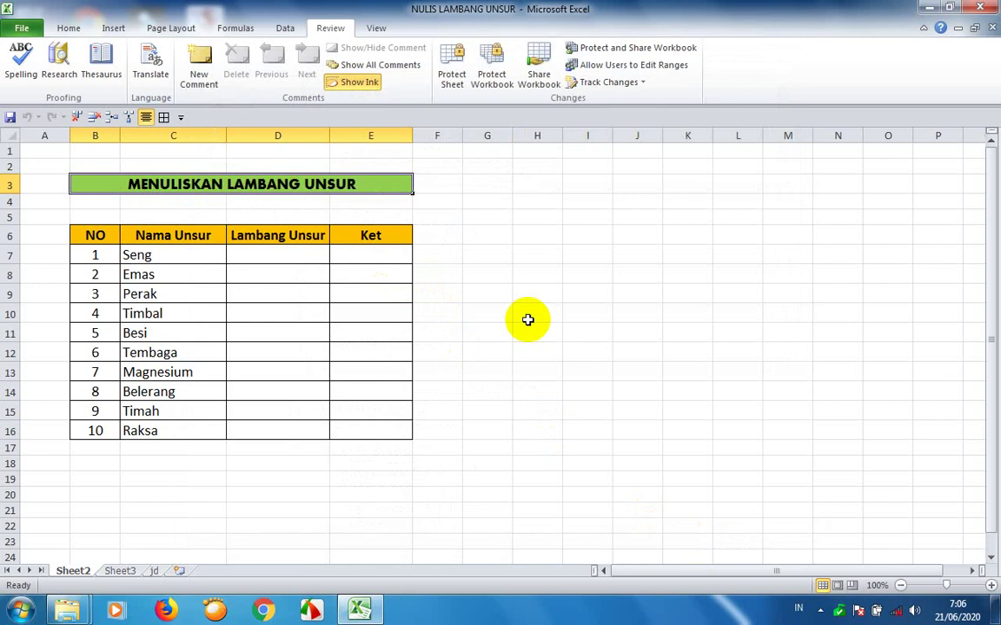
{"action": "key", "text": "Down"}
{"action": "key", "text": "Down"}
{"action": "key", "text": "Down"}
{"action": "key", "text": "Down"}
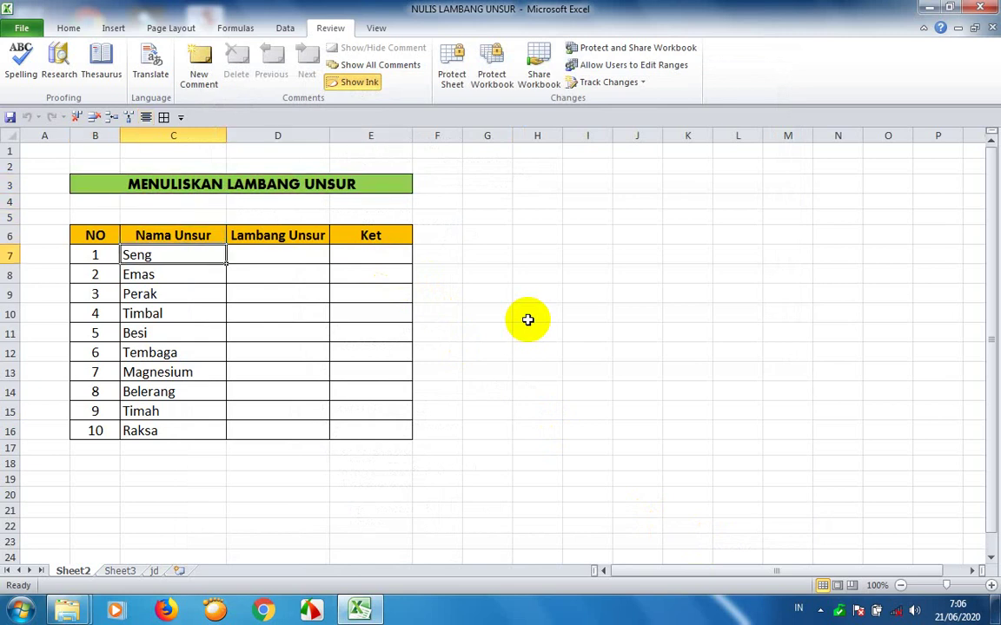
{"action": "key", "text": "Right"}
{"action": "key", "text": "Up"}
{"action": "key", "text": "Up"}
{"action": "key", "text": "Up"}
{"action": "key", "text": "Up"}
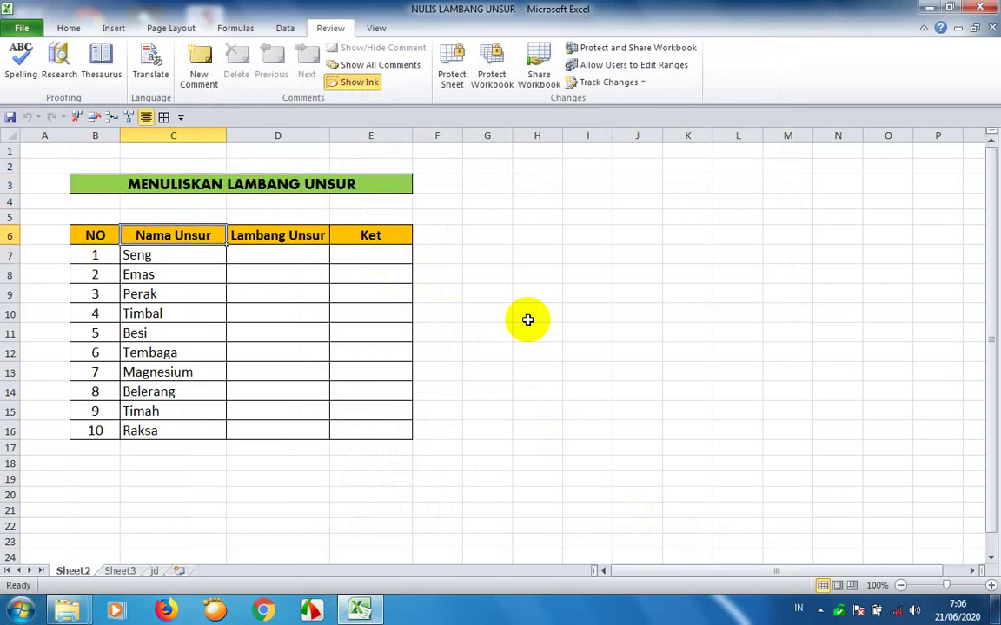
Insert a sheet row at row 4 directly below the title, and undo the insertion
{"action": "key", "text": "Down"}
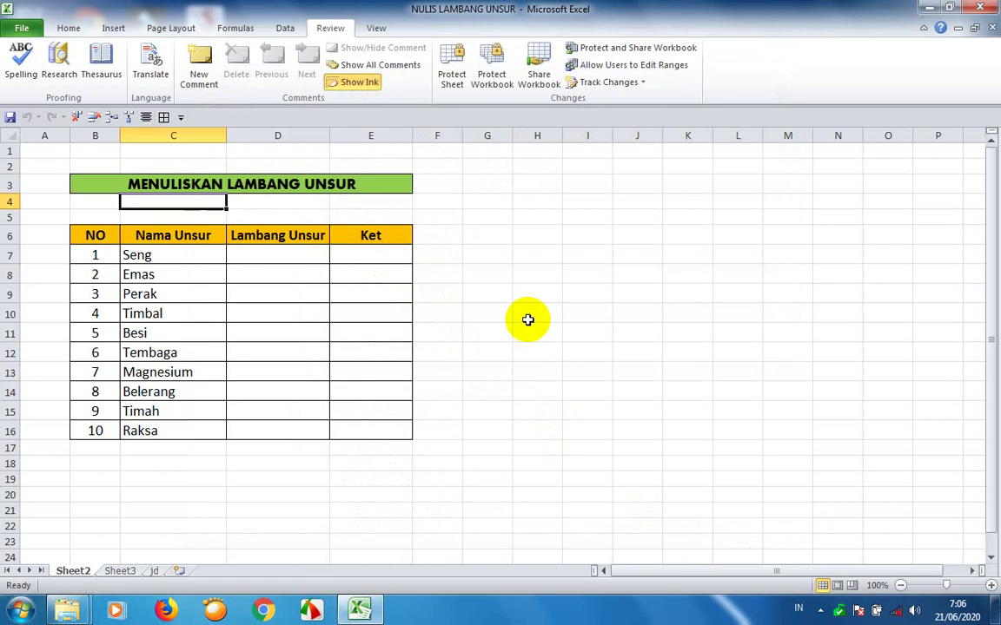
{"action": "key", "text": "Left"}
{"action": "key", "text": "Right"}
{"action": "left_click", "coordinate": [113, 118]}
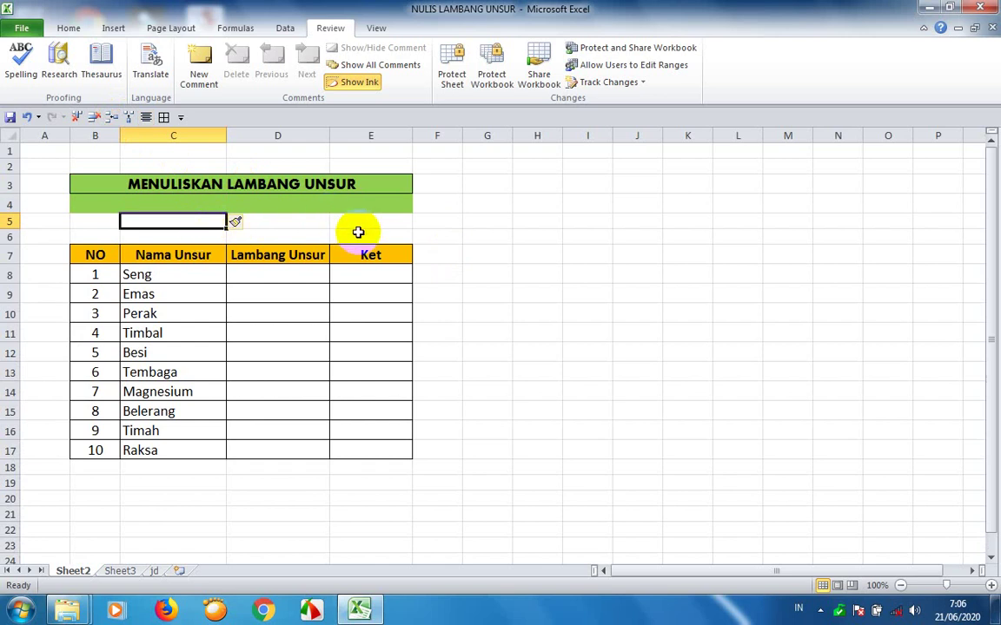
{"action": "key", "text": "Up"}
{"action": "key", "text": "ctrl+z"}
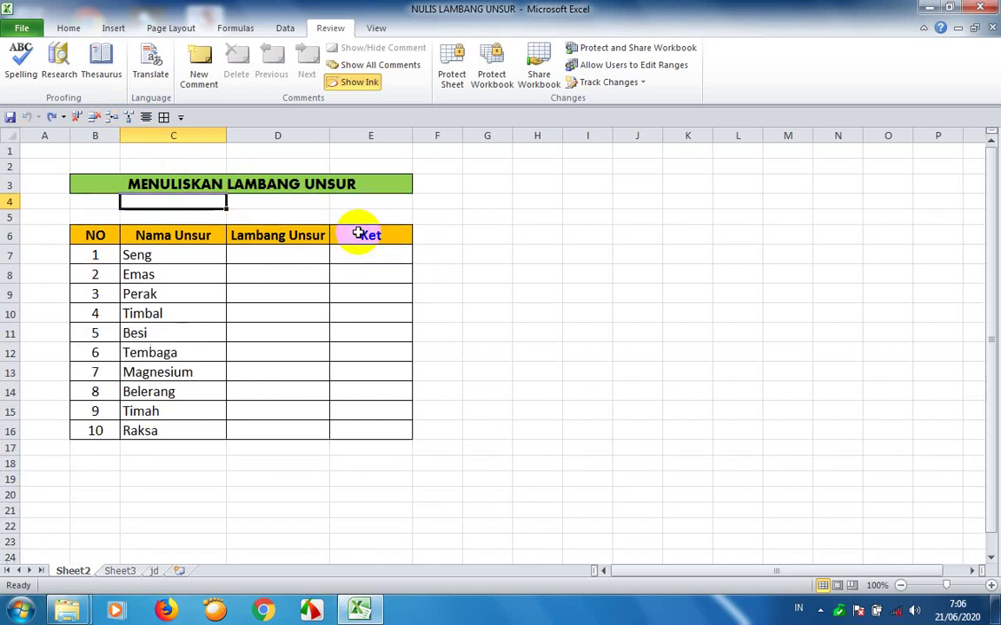
Insert a row at row 5 above the table and enter the heading "Petunjuk Pengisian :" in cell B5
{"action": "left_click", "coordinate": [108, 116]}
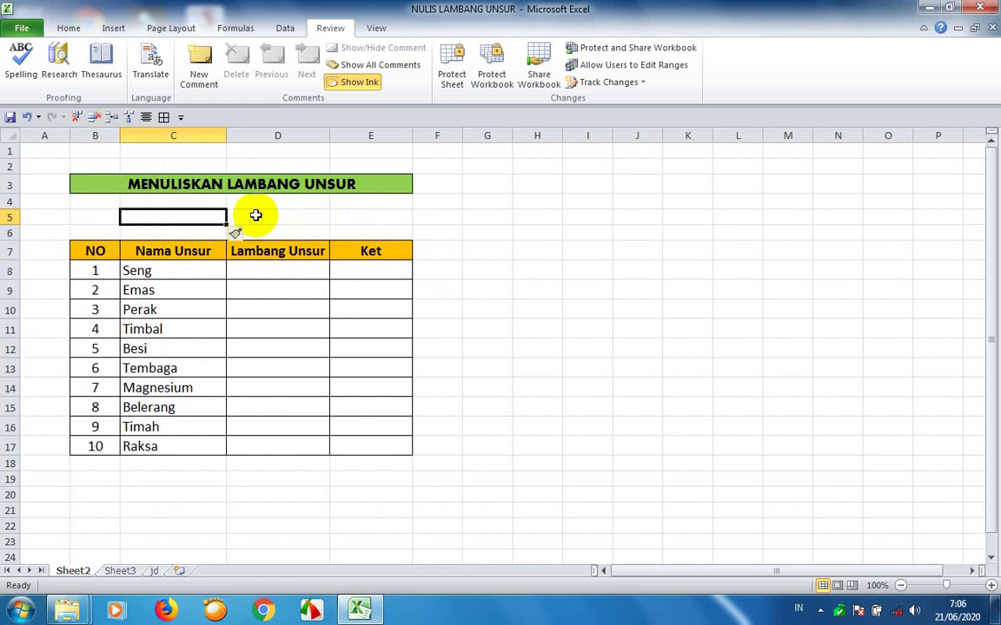
{"action": "key", "text": "Left"}
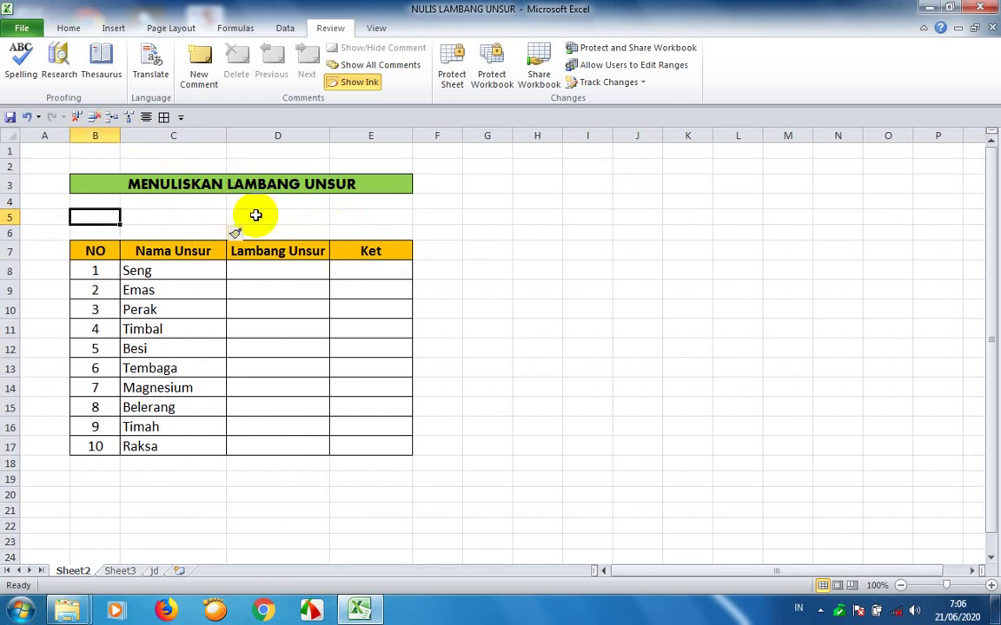
{"action": "type", "text": "Petunjuk"}
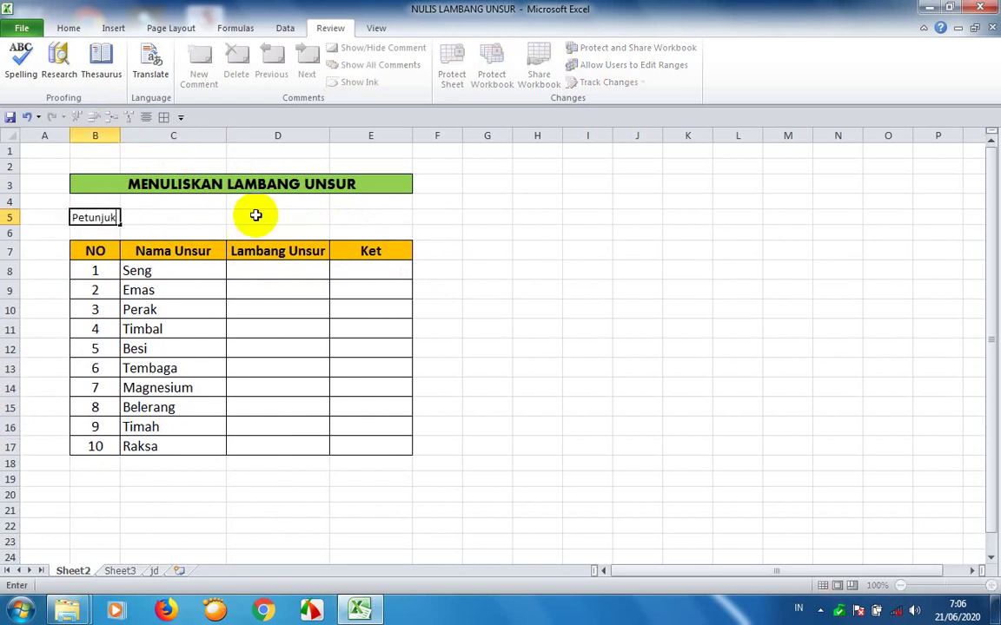
{"action": "type", "text": " Pengisian :"}
{"action": "key", "text": "Return"}
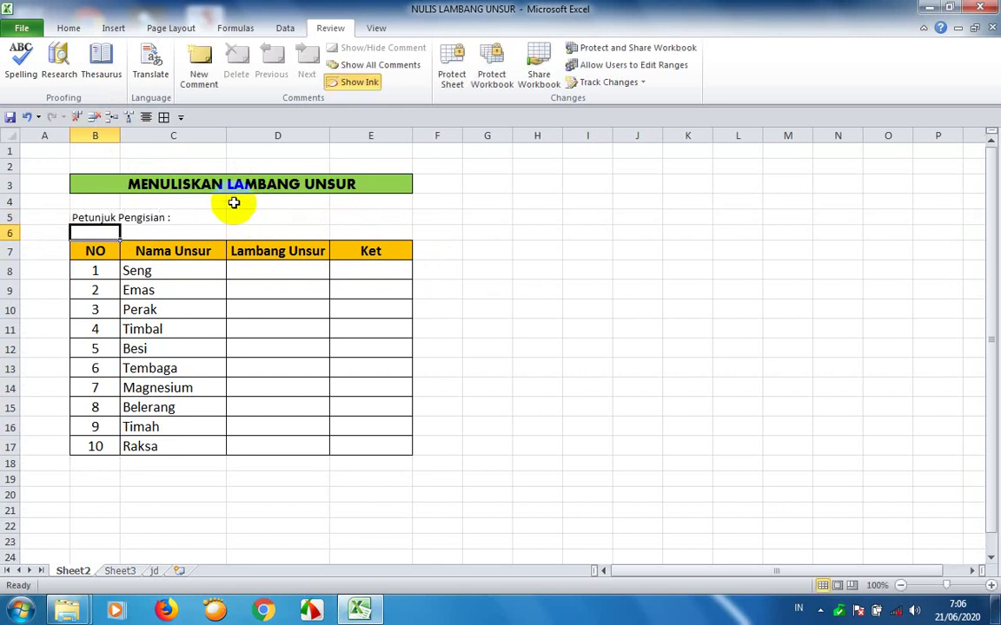
Insert two rows above the table and enter "Isilah Lambang Unsur di Kolom Lambang Unsur sesuai unsurnya." in cell B6
{"action": "left_click", "coordinate": [110, 117]}
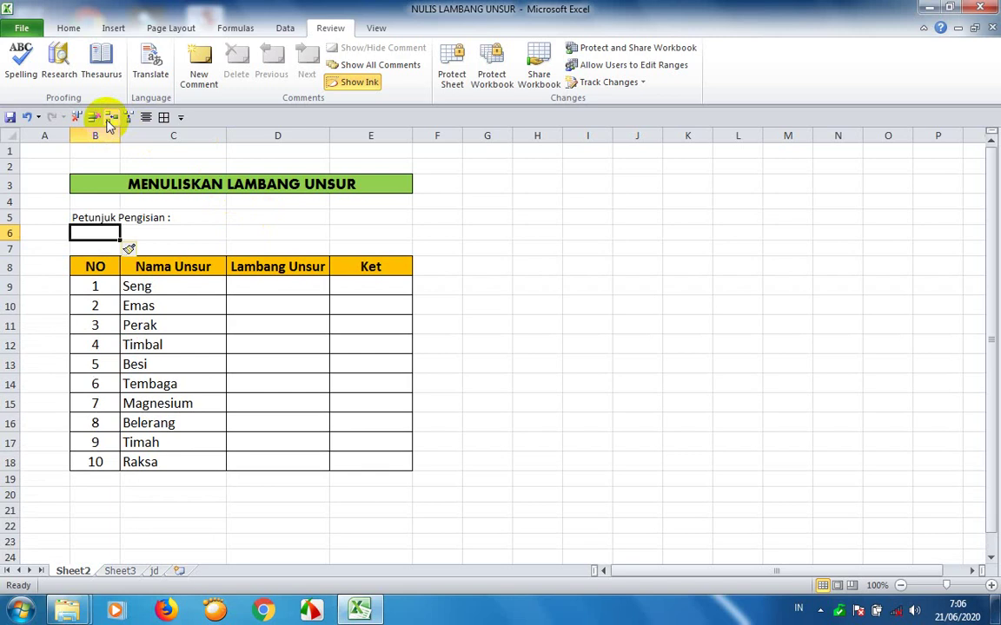
{"action": "left_click", "coordinate": [108, 119]}
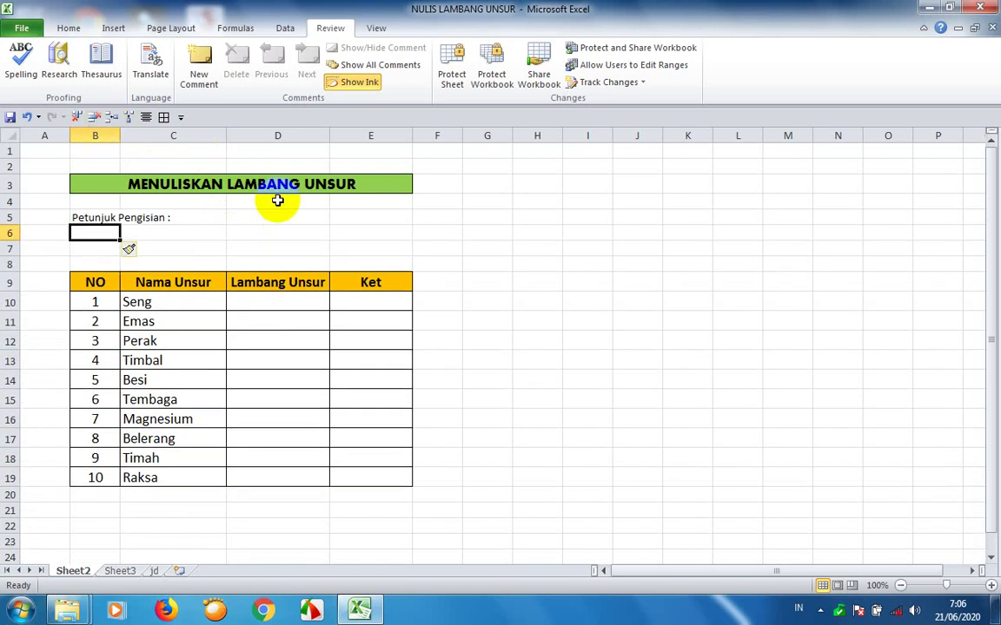
{"action": "type", "text": "Isilah "}
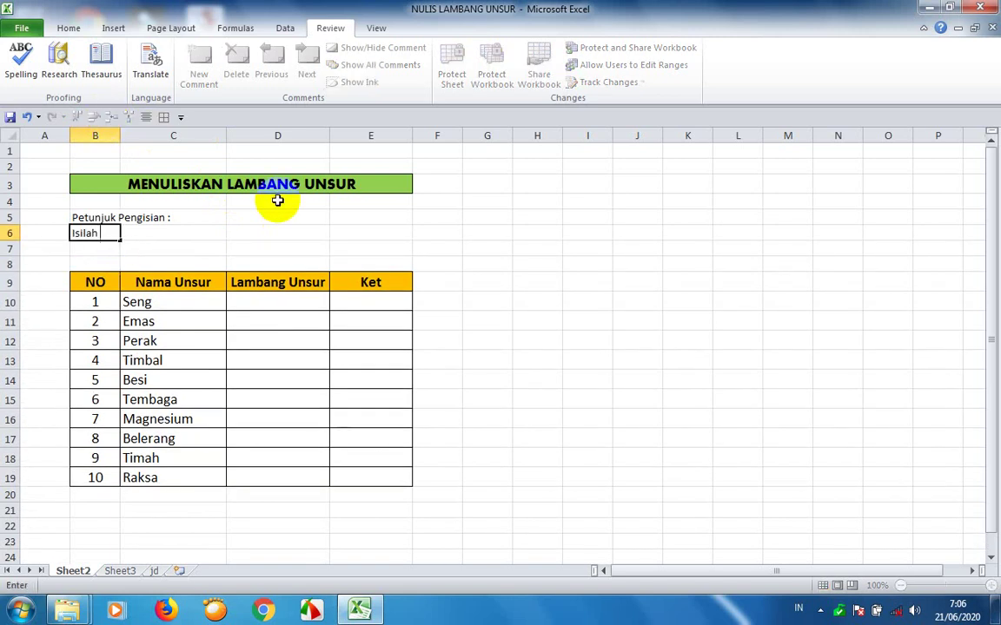
{"action": "type", "text": "Lambang Unsur"}
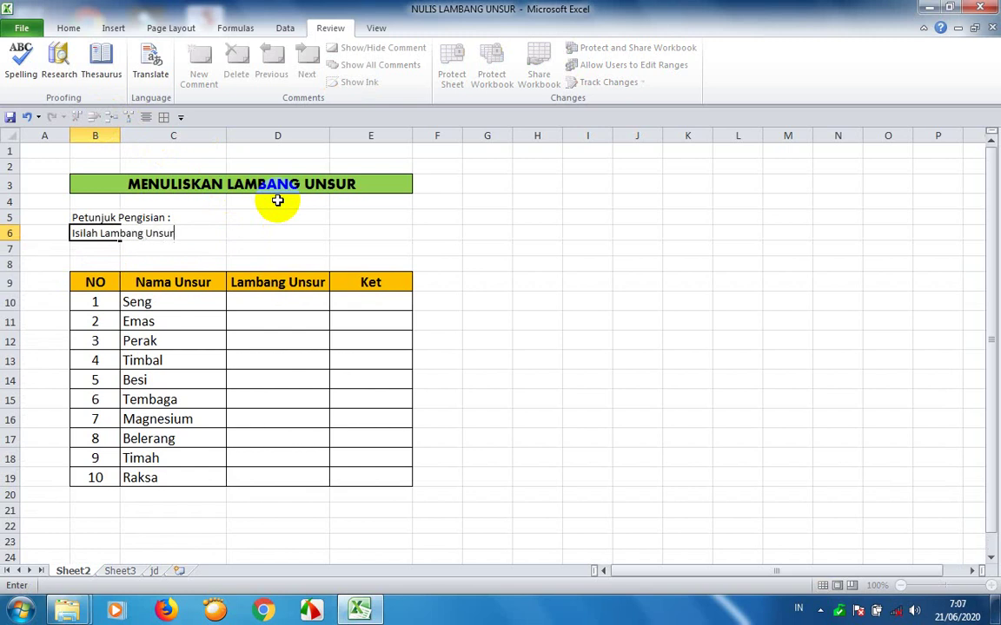
{"action": "type", "text": " di Kollom"}
{"action": "key", "text": "BackSpace"}
{"action": "key", "text": "BackSpace"}
{"action": "key", "text": "BackSpace"}
{"action": "key", "text": "BackSpace"}
{"action": "key", "text": "BackSpace"}
{"action": "key", "text": "BackSpace"}
{"action": "type", "text": "olom Lambang"}
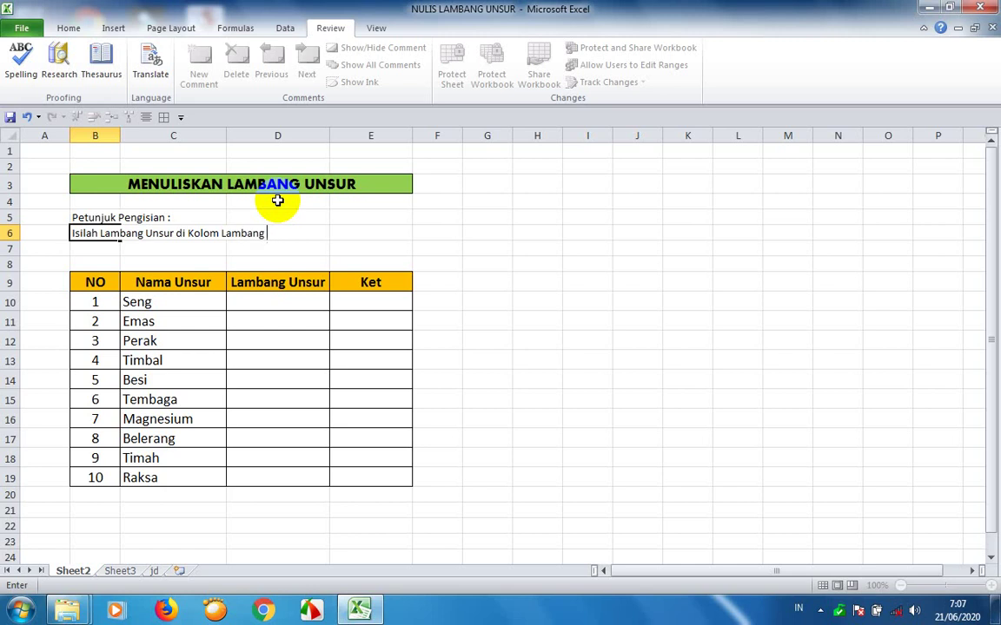
{"action": "type", "text": " Unsur sesuai unsurnya"}
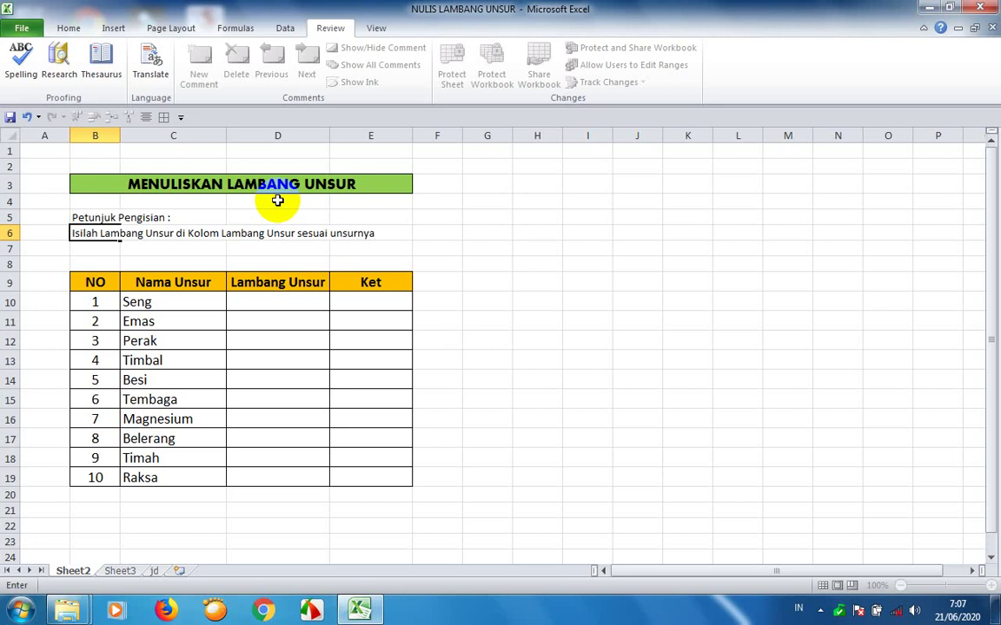
{"action": "type", "text": "."}
{"action": "key", "text": "Return"}
Number the instruction in cell B6 by adding "1. " in front of its text
{"action": "key", "text": "Up"}
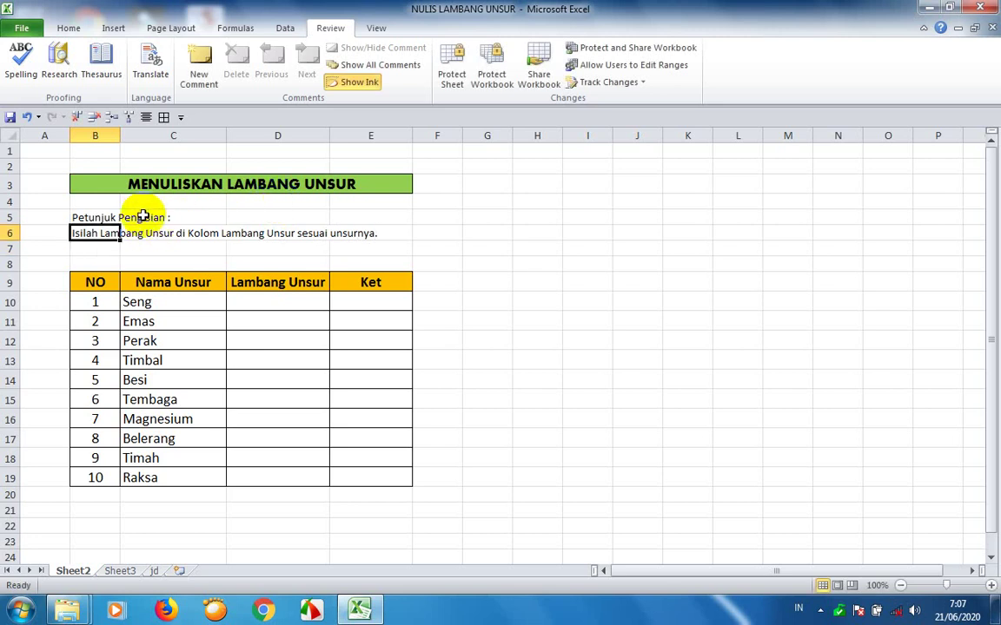
{"action": "key", "text": "F2"}
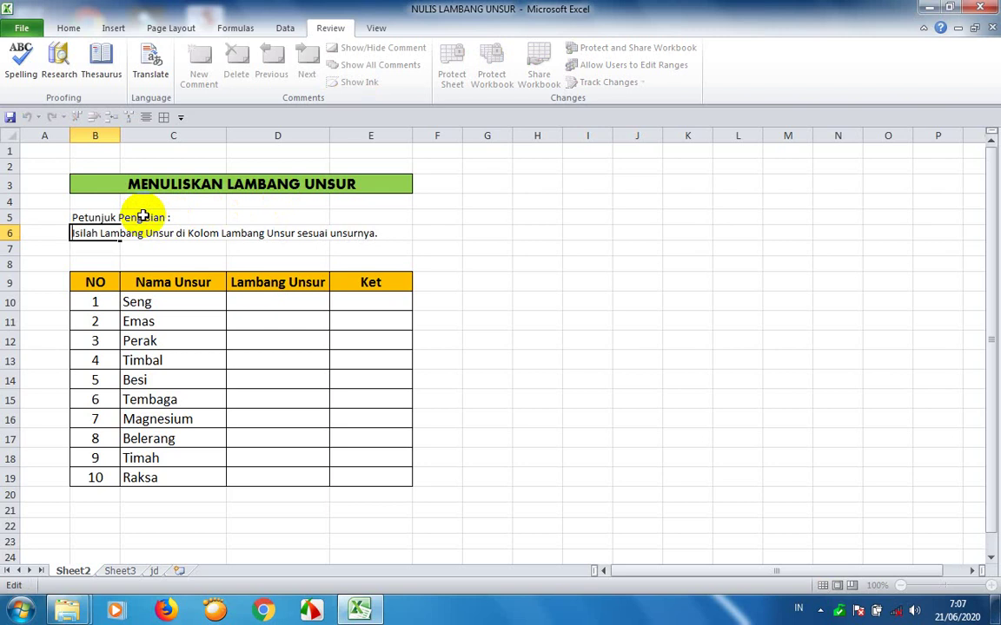
{"action": "type", "text": "1."}
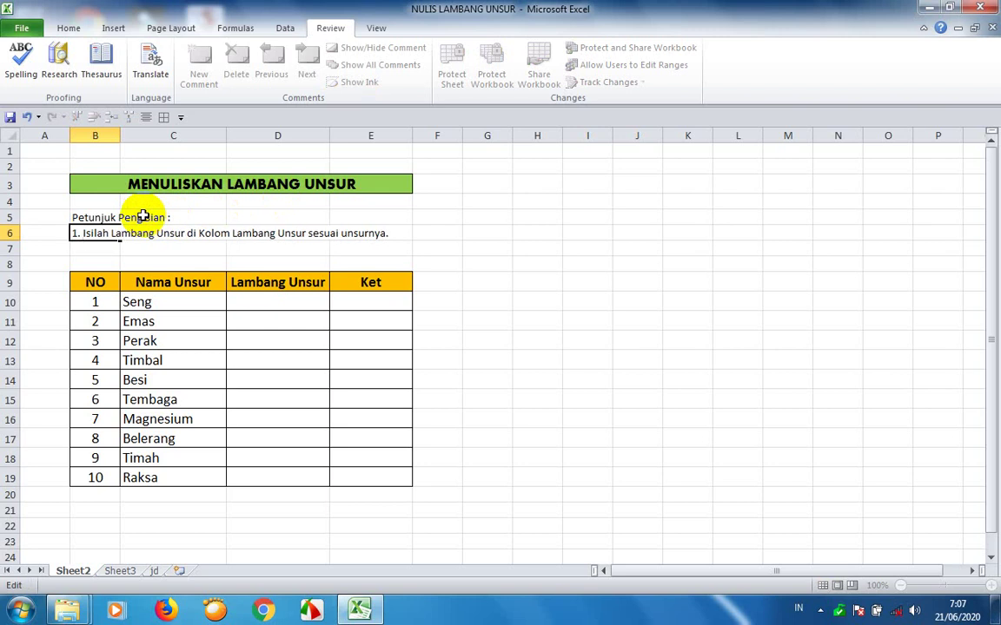
{"action": "key", "text": "Return"}
Enter "2. Jika Lambang unsur lebih dari 1 (satu) huruf maka huruf kedua dst menngunakan huruf kecil." in cell B7
{"action": "type", "text": "2."}
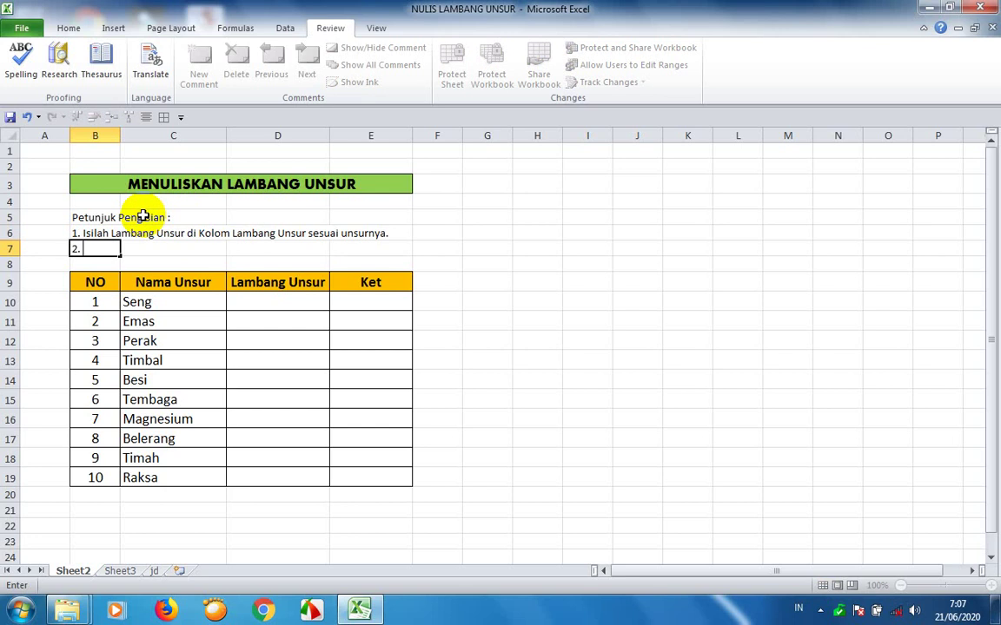
{"action": "type", "text": " Jika Lambang un"}
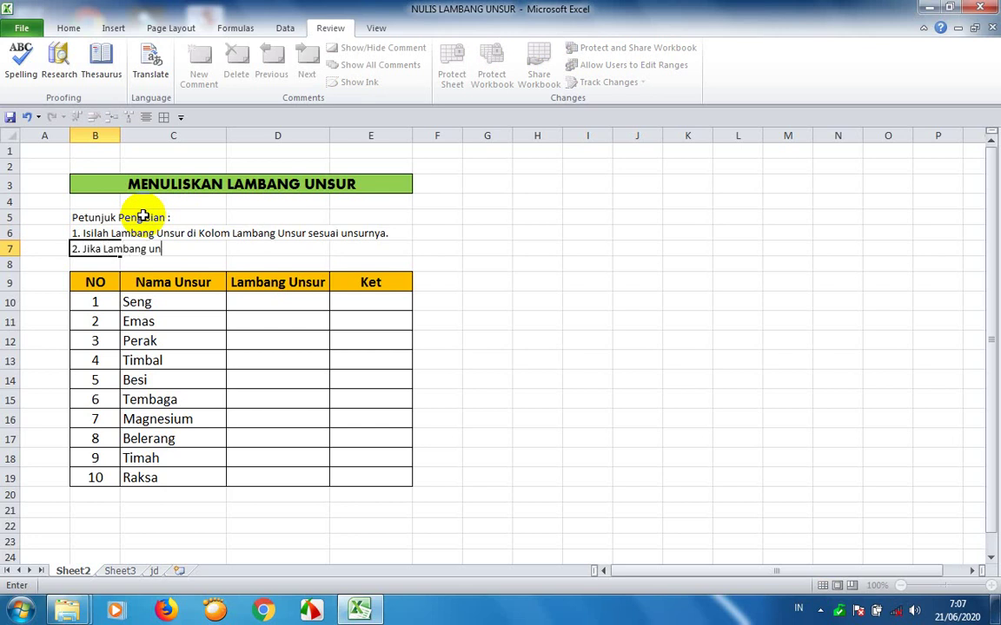
{"action": "type", "text": "sur lebih dari sat"}
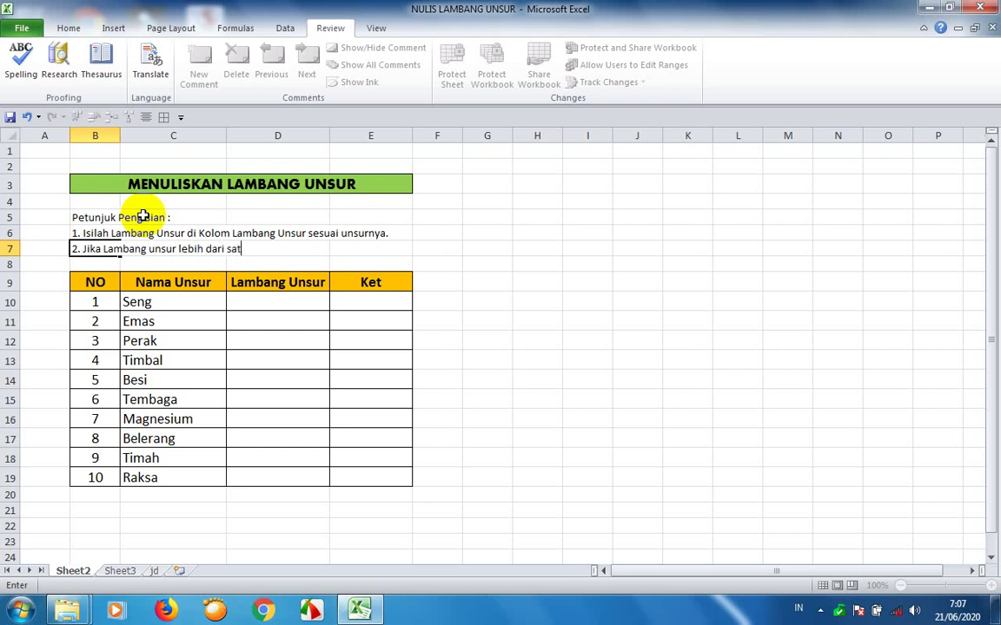
{"action": "type", "text": "u"}
{"action": "key", "text": "BackSpace"}
{"action": "key", "text": "BackSpace"}
{"action": "key", "text": "BackSpace"}
{"action": "key", "text": "BackSpace"}
{"action": "type", "text": "1 (satu) huruf maka h"}
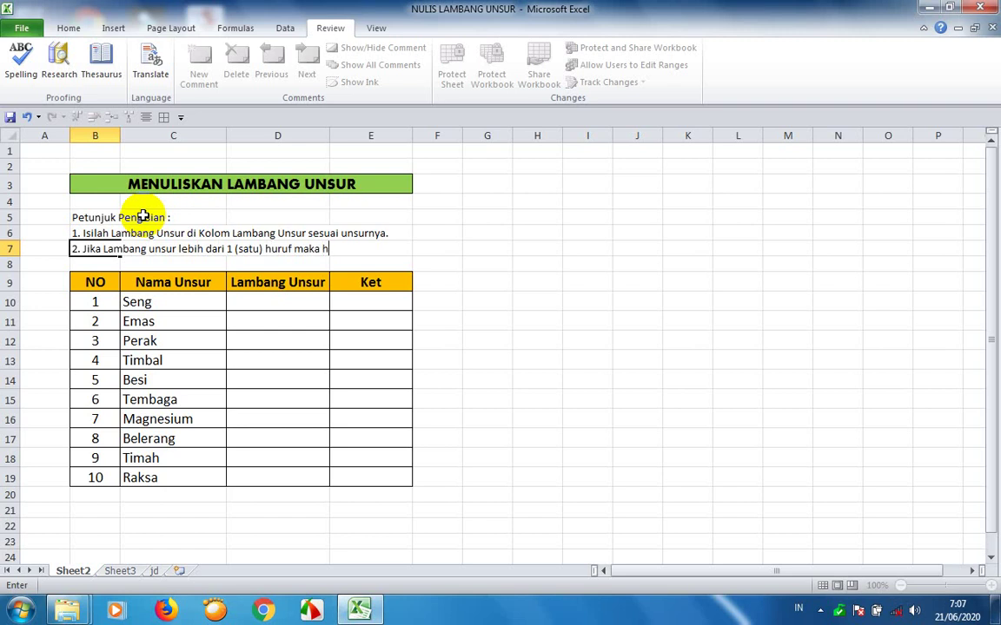
{"action": "type", "text": "uruf kedua dst m"}
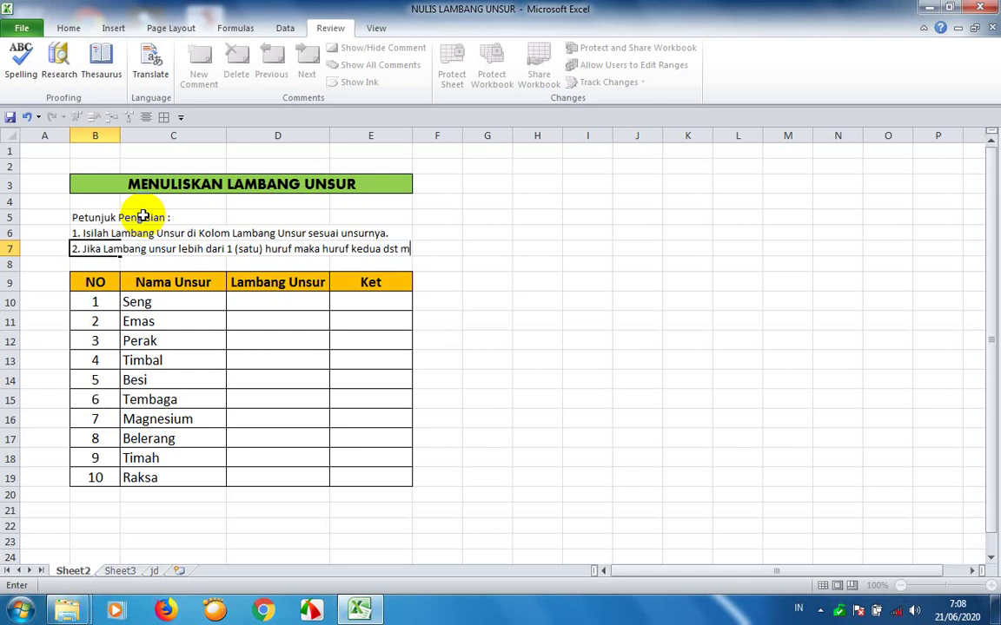
{"action": "type", "text": "enngunakan huruh"}
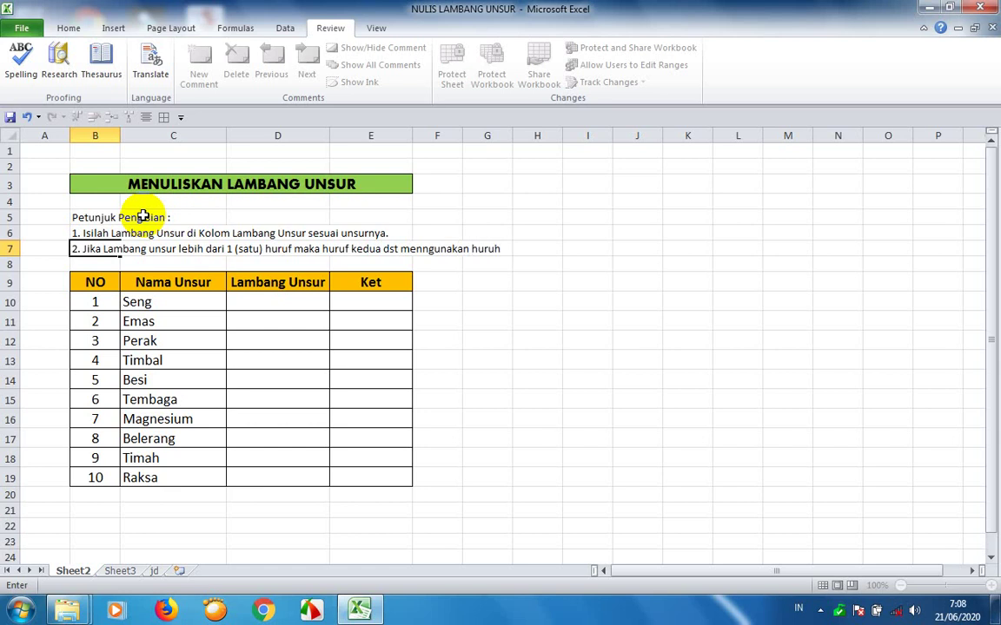
{"action": "key", "text": "BackSpace"}
{"action": "type", "text": "f kecil."}
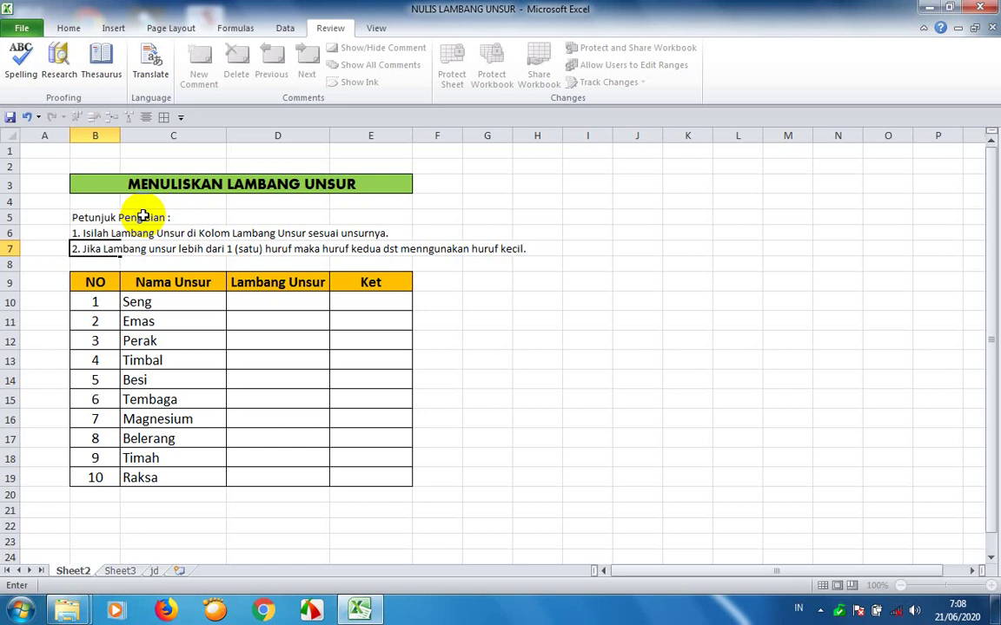
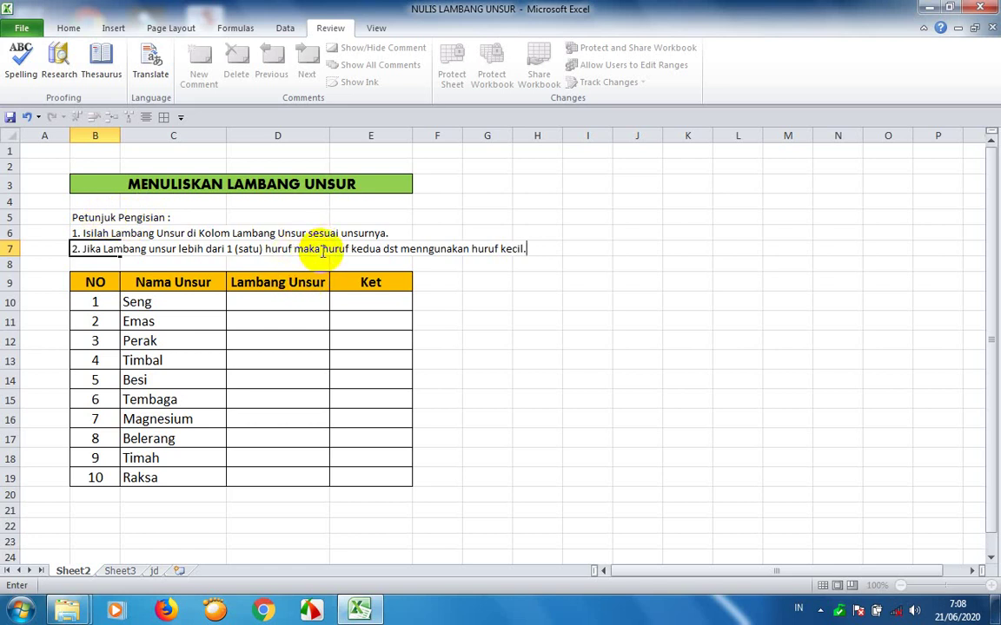
Replace the word "maka" in the second instruction in cell B7 with a comma after "(satu) huruf"
{"action": "left_click", "coordinate": [322, 251]}
{"action": "key", "text": "BackSpace"}
{"action": "key", "text": "BackSpace"}
{"action": "key", "text": "BackSpace"}
{"action": "key", "text": "BackSpace"}
{"action": "key", "text": "BackSpace"}
{"action": "key", "text": "BackSpace"}
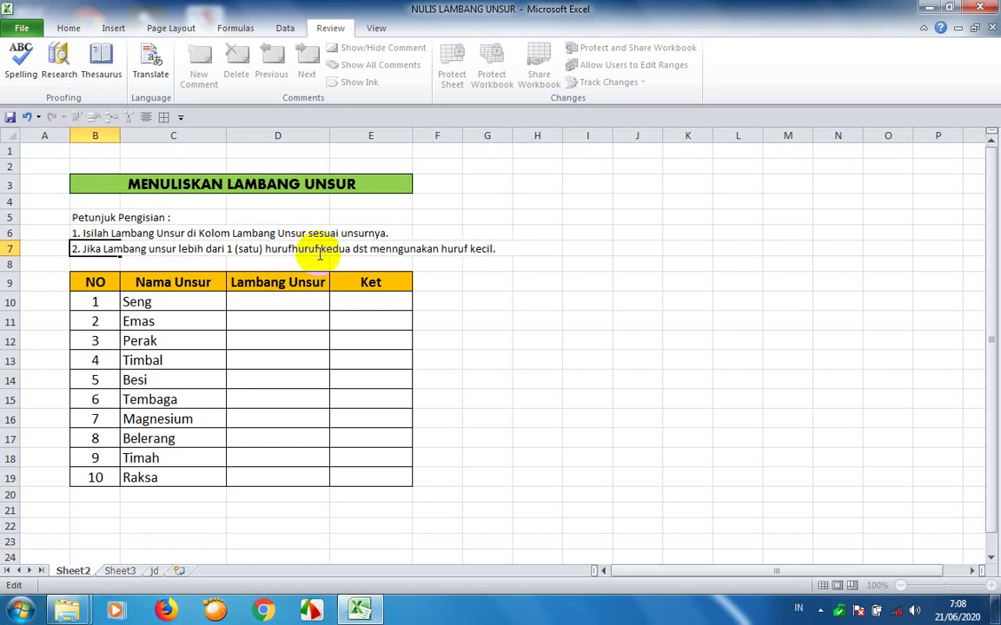
{"action": "type", "text": ","}
Add "kesatu huruf kapital dan huruf seterusnya" before "kedua dst" in the second instruction in cell B7
{"action": "key", "text": "Right"}
{"action": "key", "text": "Right"}
{"action": "key", "text": "Right"}
{"action": "key", "text": "Right"}
{"action": "key", "text": "Right"}
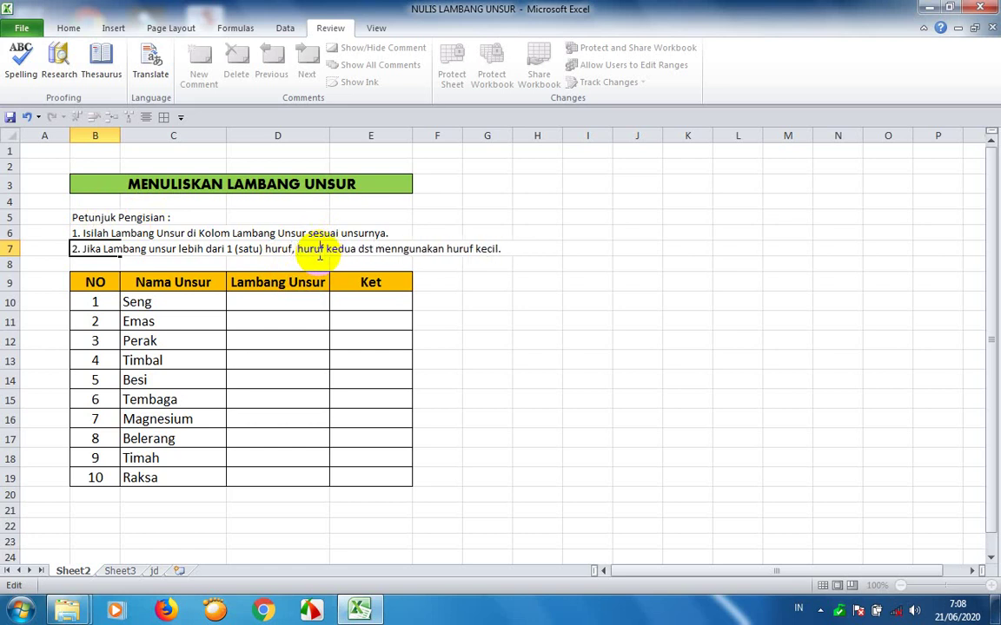
{"action": "type", "text": "ke"}
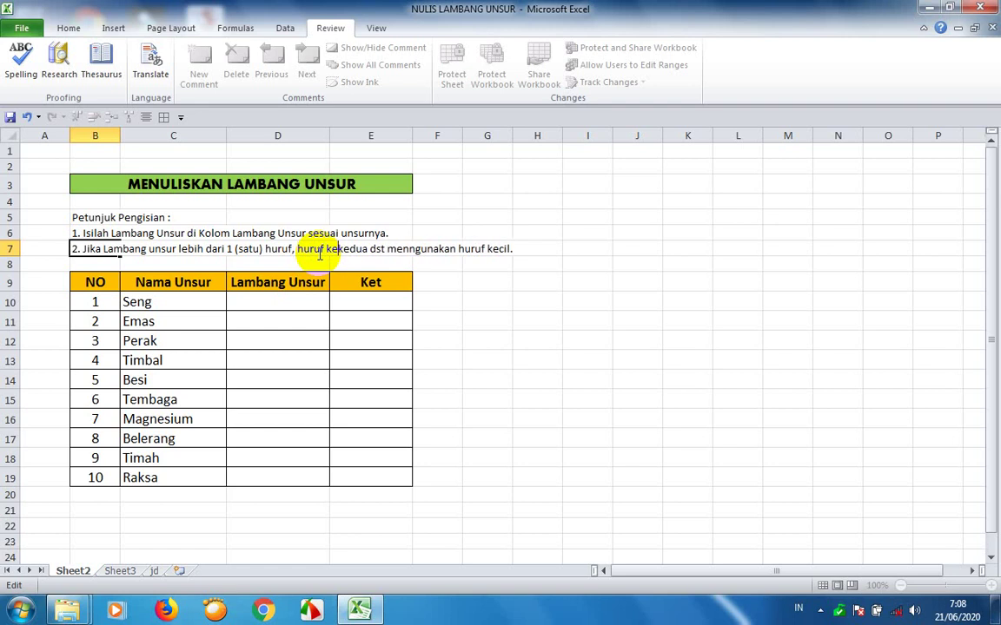
{"action": "type", "text": "satu "}
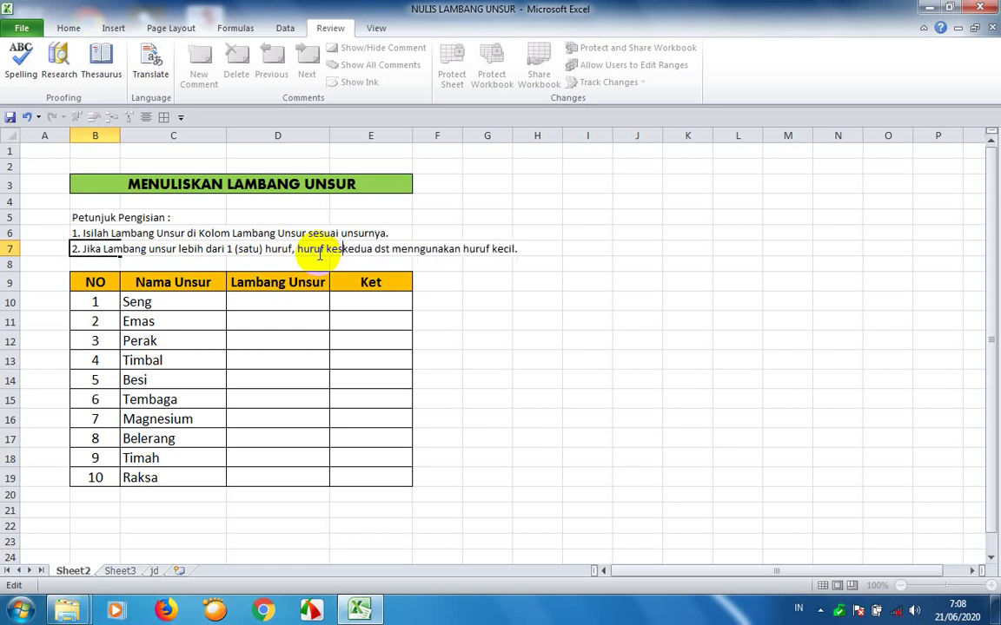
{"action": "type", "text": "huruf k"}
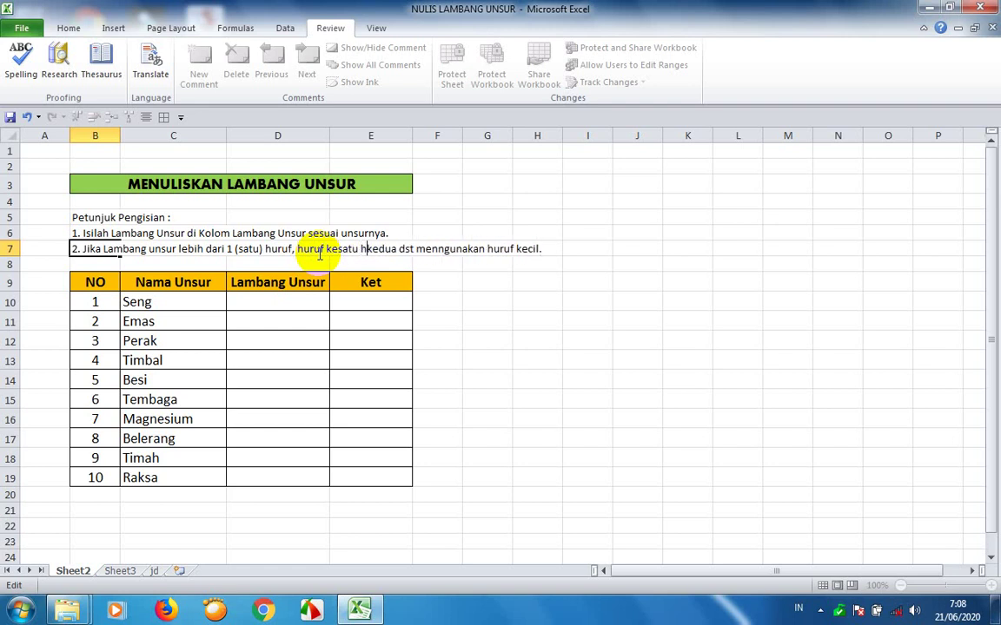
{"action": "type", "text": "apoi"}
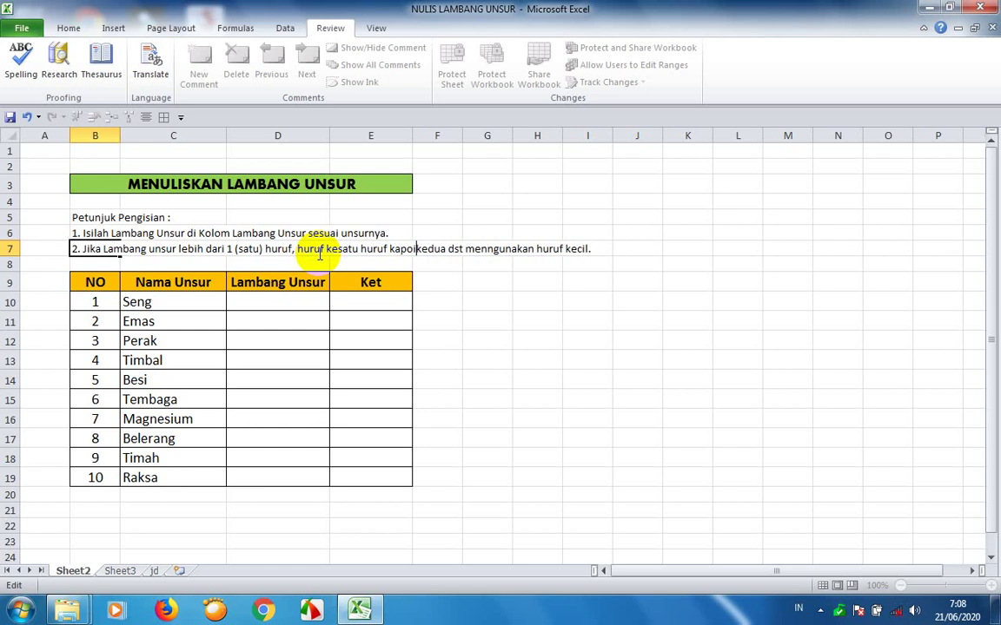
{"action": "key", "text": "BackSpace"}
{"action": "key", "text": "BackSpace"}
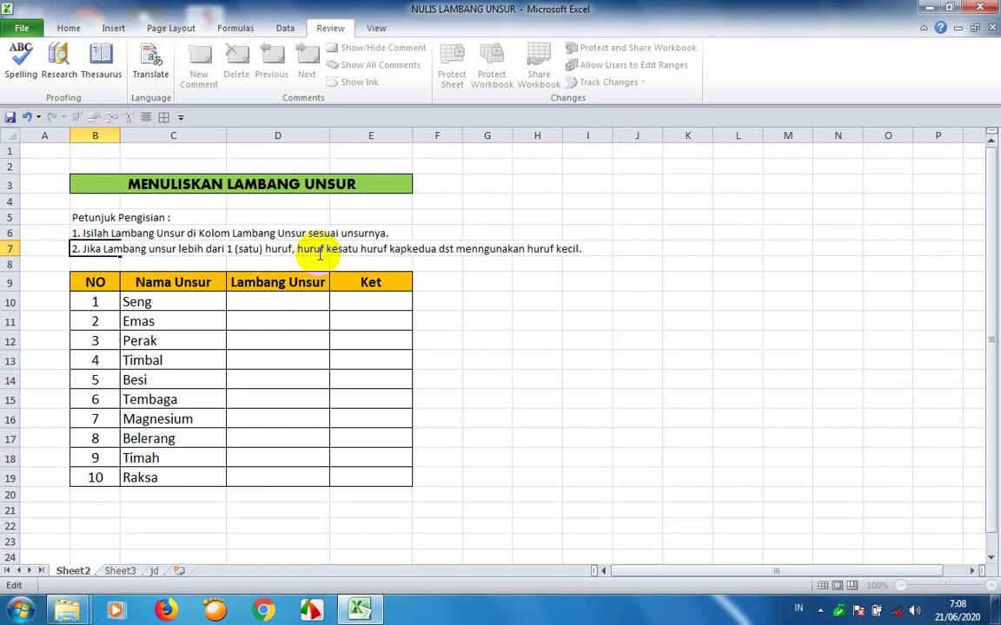
{"action": "type", "text": "ital"}
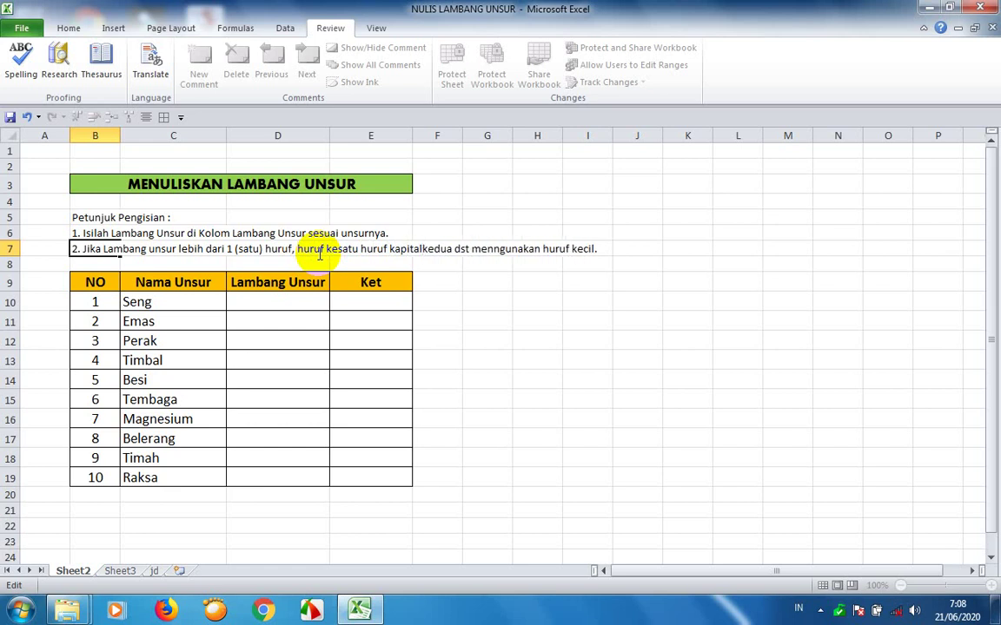
{"action": "type", "text": " dan"}
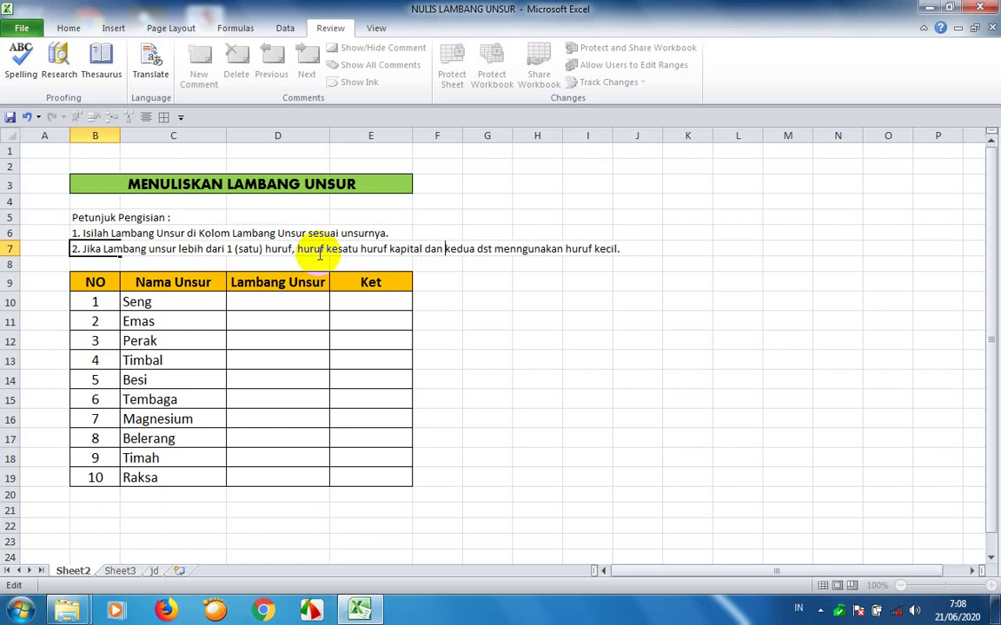
{"action": "type", "text": " huruf"}
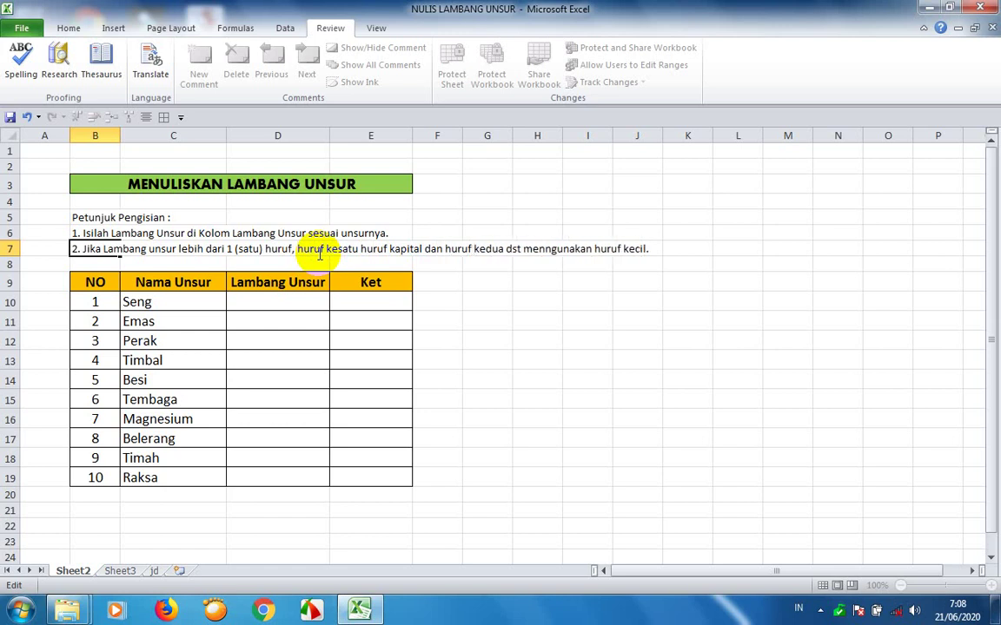
{"action": "type", "text": " seterusnya"}
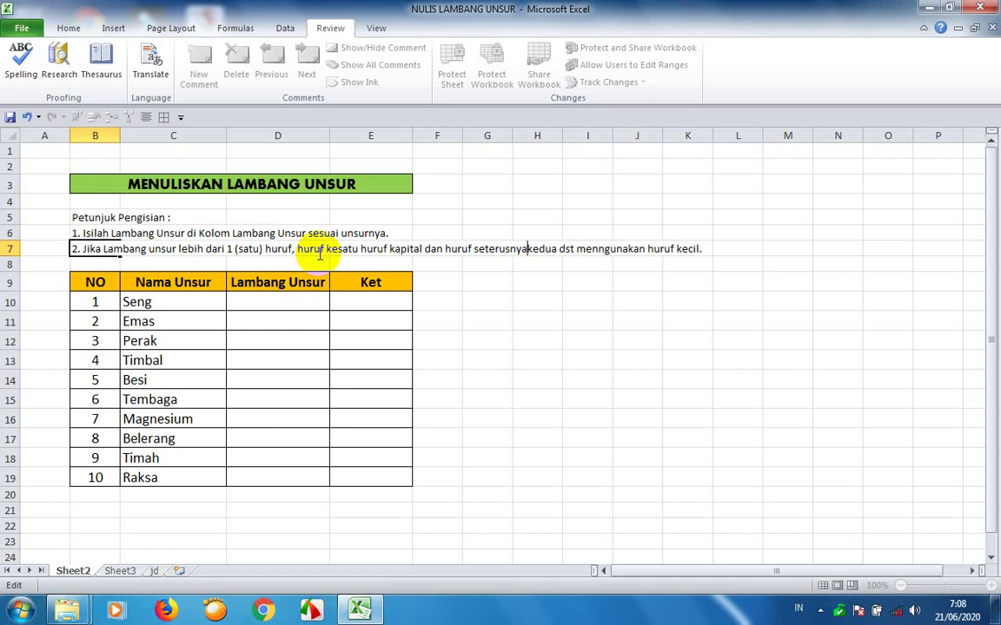
Delete the words "kedua dst" following "seterusnya" in the second instruction in cell B7
{"action": "key", "text": "Delete"}
{"action": "key", "text": "Delete"}
{"action": "key", "text": "Delete"}
{"action": "key", "text": "Delete"}
{"action": "key", "text": "Delete"}
{"action": "key", "text": "Delete"}
{"action": "key", "text": "Delete"}
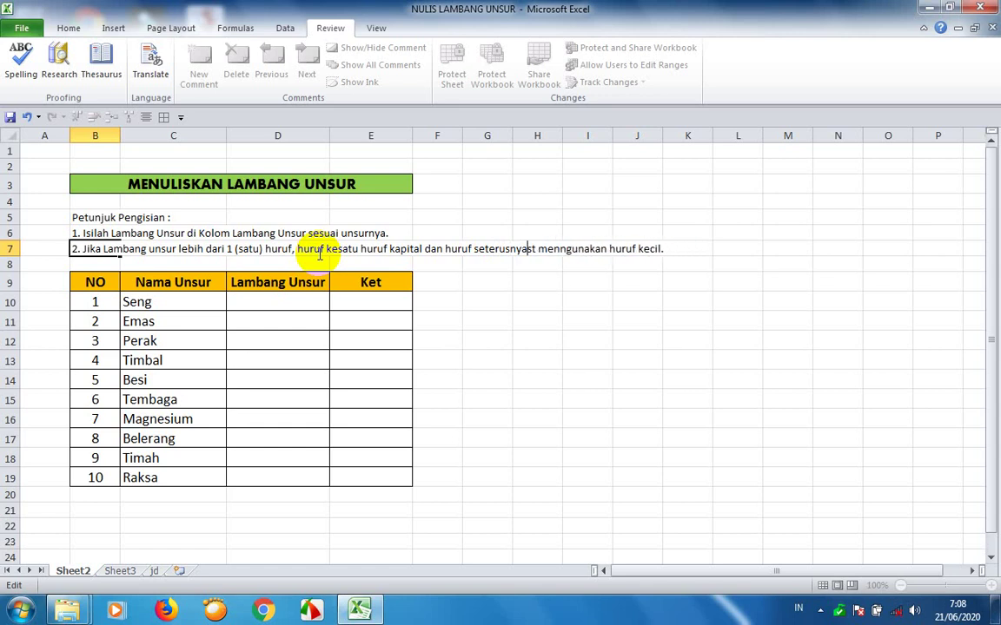
{"action": "key", "text": "Delete"}
{"action": "key", "text": "Delete"}
{"action": "key", "text": "Delete"}
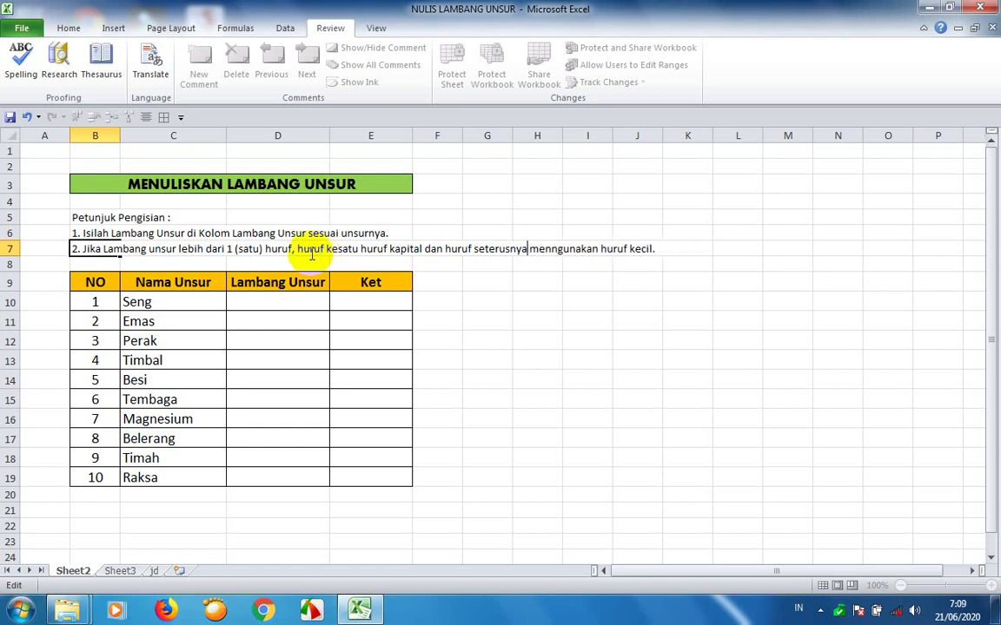
Correct the spelling of "menngunakan" to "menggunakan" in cell B7 and commit the text
{"action": "key", "text": "Right"}
{"action": "key", "text": "Right"}
{"action": "key", "text": "Right"}
{"action": "key", "text": "Right"}
{"action": "key", "text": "Right"}
{"action": "key", "text": "BackSpace"}
{"action": "type", "text": "g"}
{"action": "key", "text": "Return"}
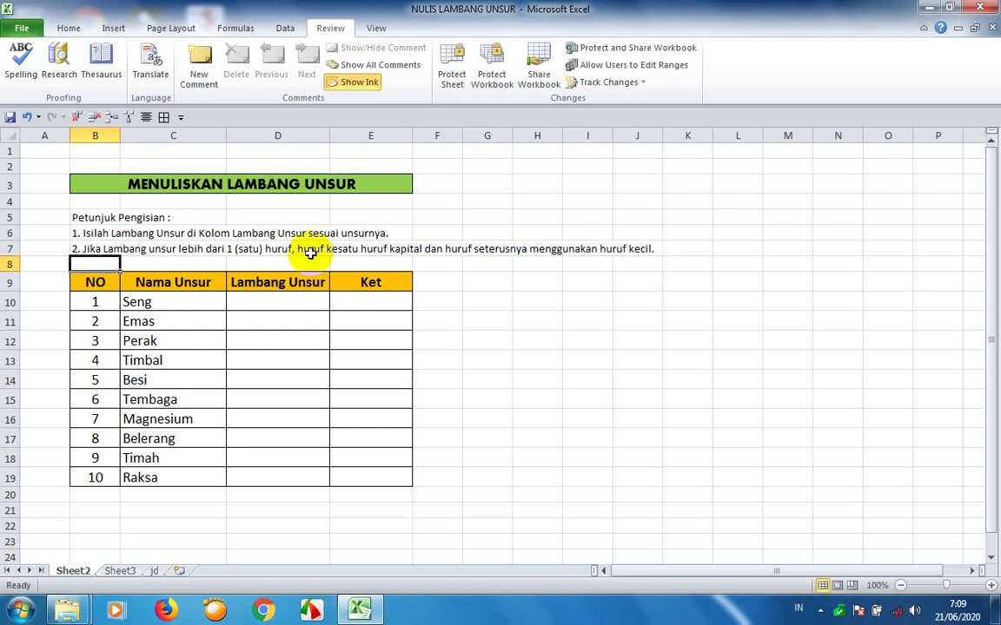
Wrap the text of the second instruction in cell B7, and merge and center it across B7:E7
{"action": "key", "text": "Up"}
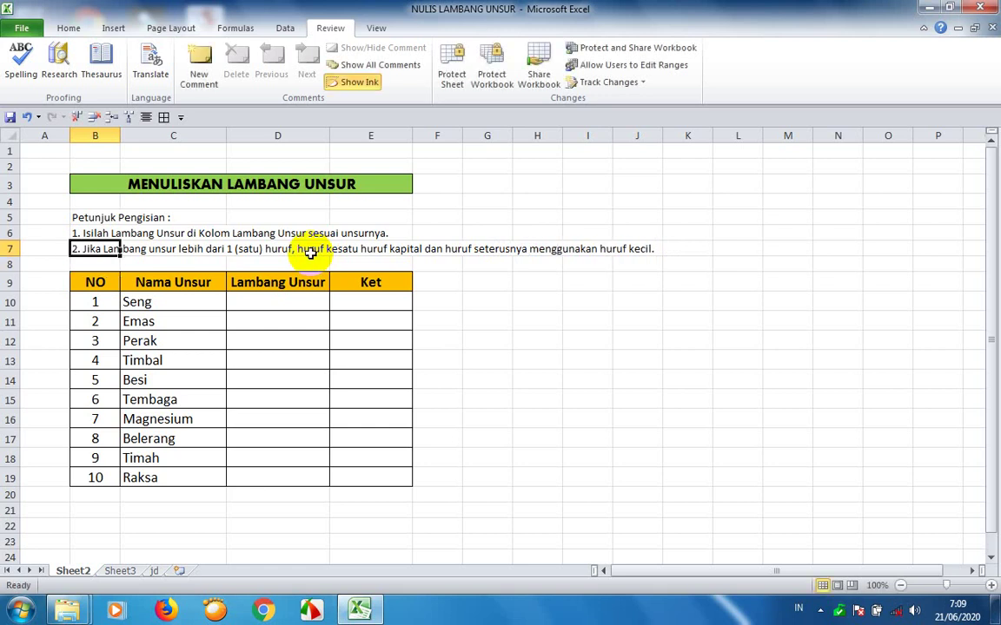
{"action": "left_click", "coordinate": [69, 28]}
{"action": "left_click", "coordinate": [423, 55]}
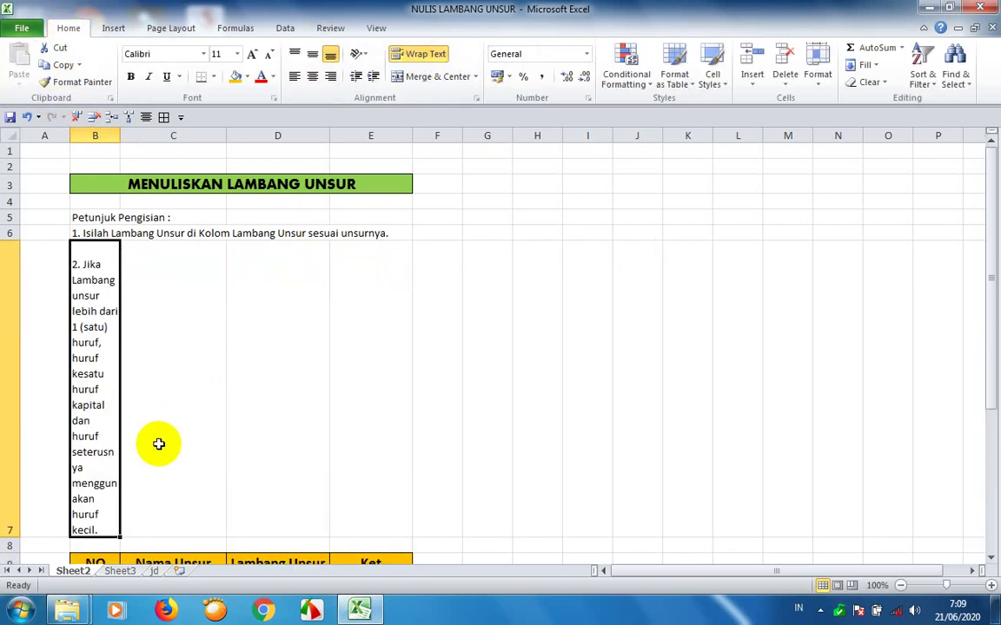
{"action": "left_click_drag", "start_coordinate": [106, 440], "coordinate": [338, 407]}
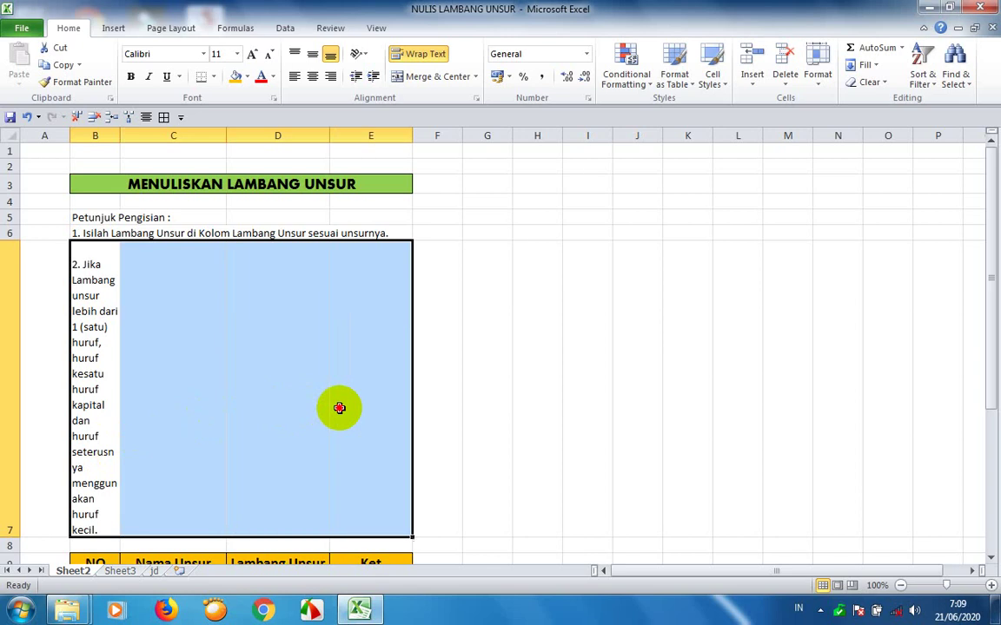
{"action": "left_click", "coordinate": [439, 76]}
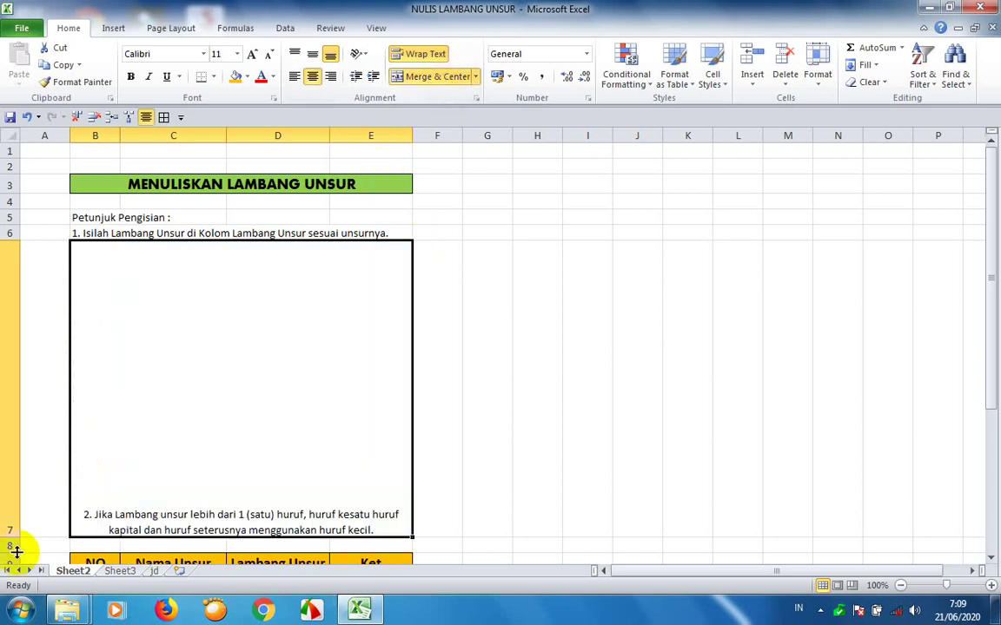
Shrink row 7 to fit the two lines of the second instruction and left-align its text
{"action": "left_click_drag", "start_coordinate": [12, 540], "coordinate": [16, 278]}
{"action": "left_click_drag", "start_coordinate": [18, 274], "coordinate": [16, 276]}
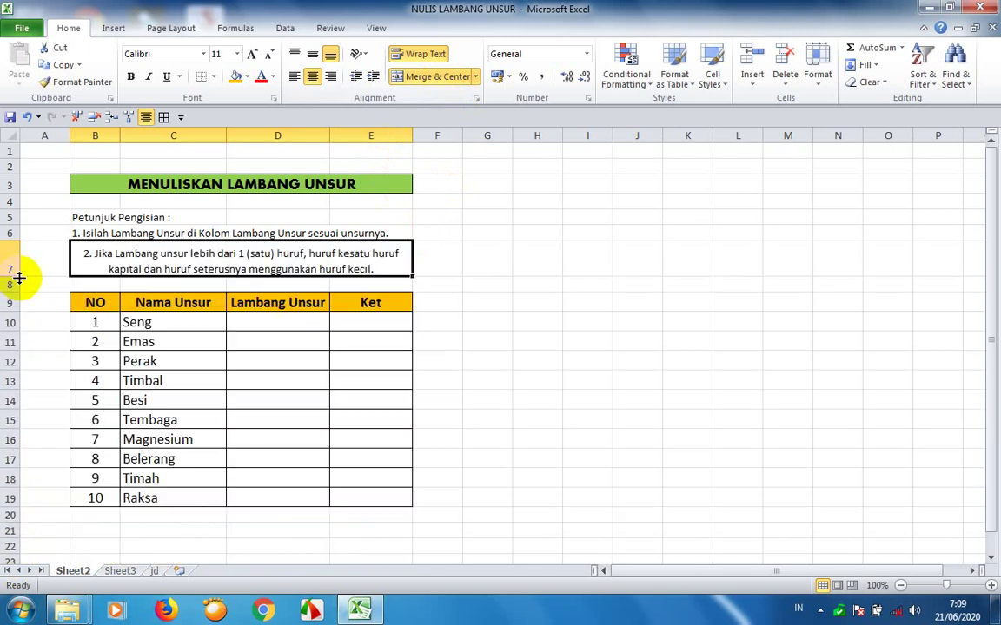
{"action": "left_click", "coordinate": [294, 78]}
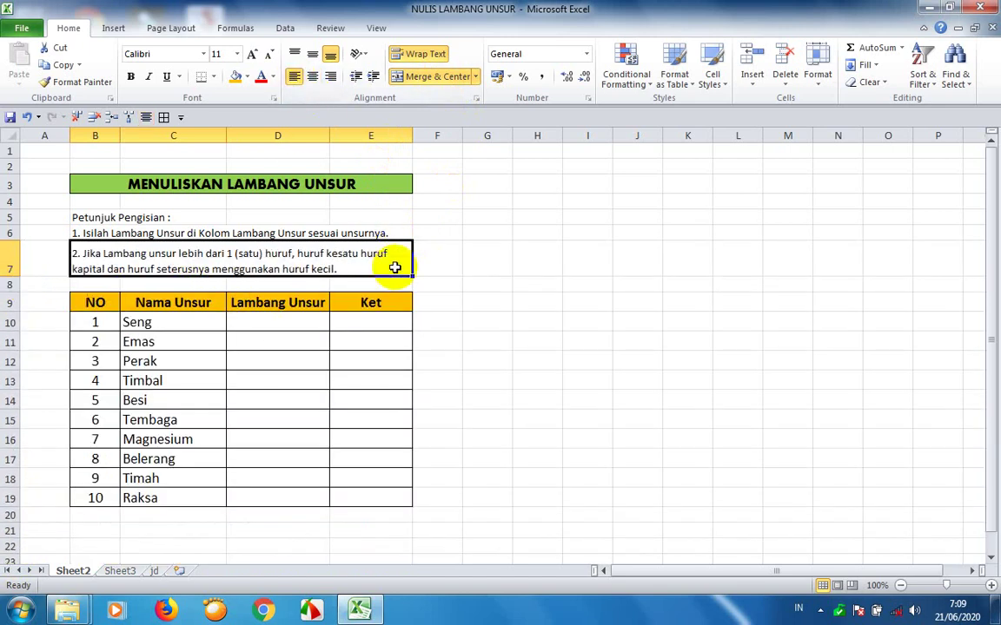
{"action": "left_click", "coordinate": [273, 287]}
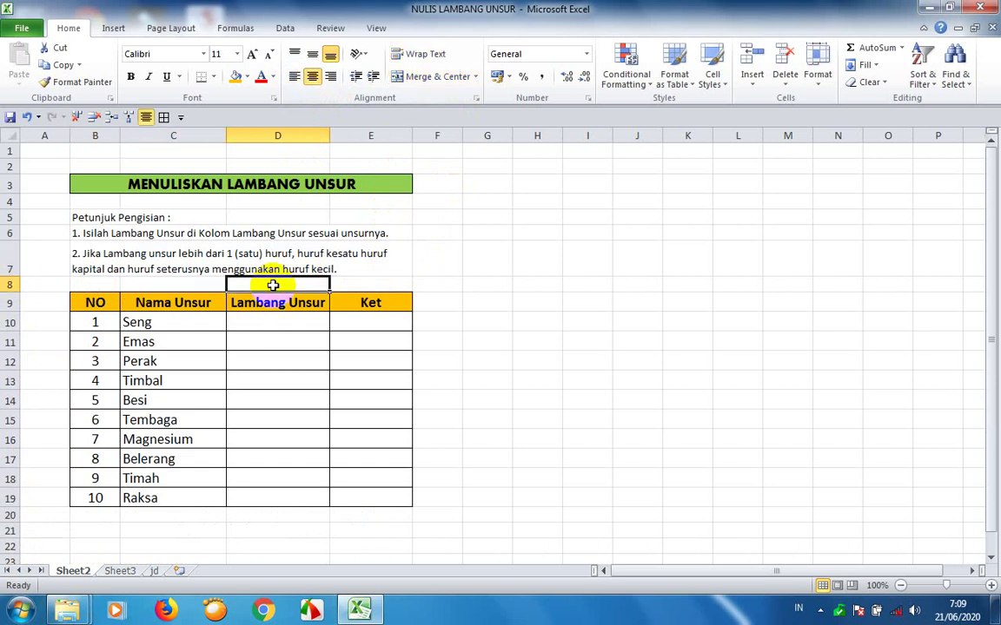
Enter the label NILAI in cell B20, directly below the last table row
{"action": "left_click", "coordinate": [280, 337]}
{"action": "scroll", "coordinate": [273, 555], "scroll_direction": "down", "scroll_amount": 1}
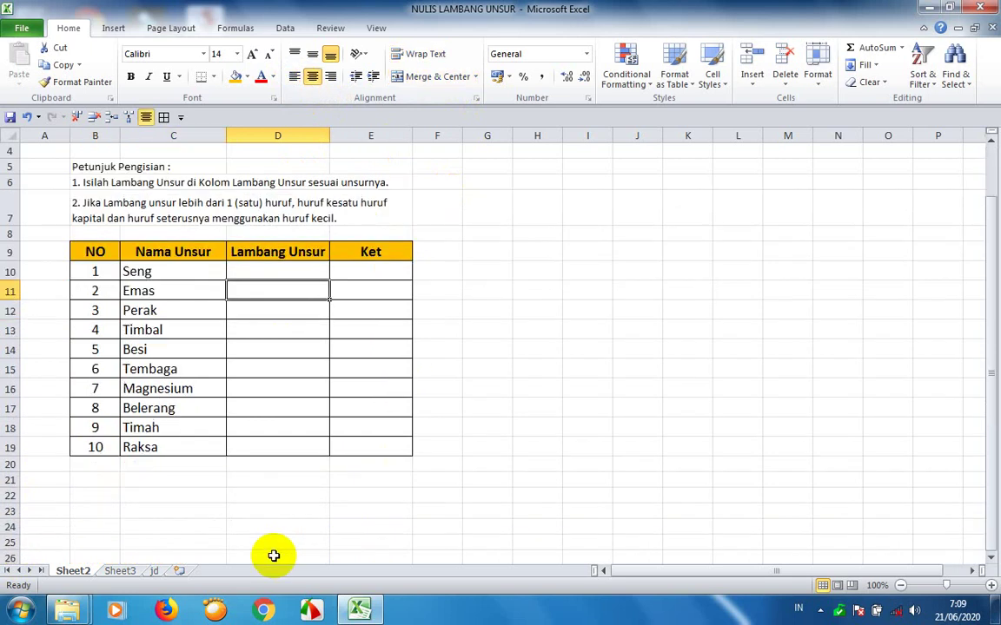
{"action": "left_click", "coordinate": [263, 479]}
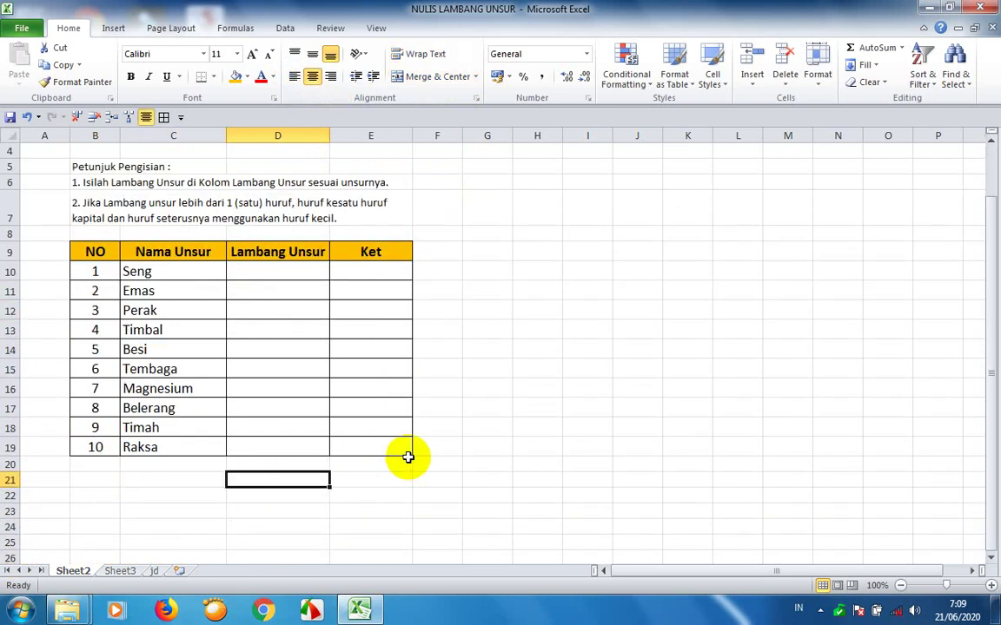
{"action": "key", "text": "Left"}
{"action": "key", "text": "Left"}
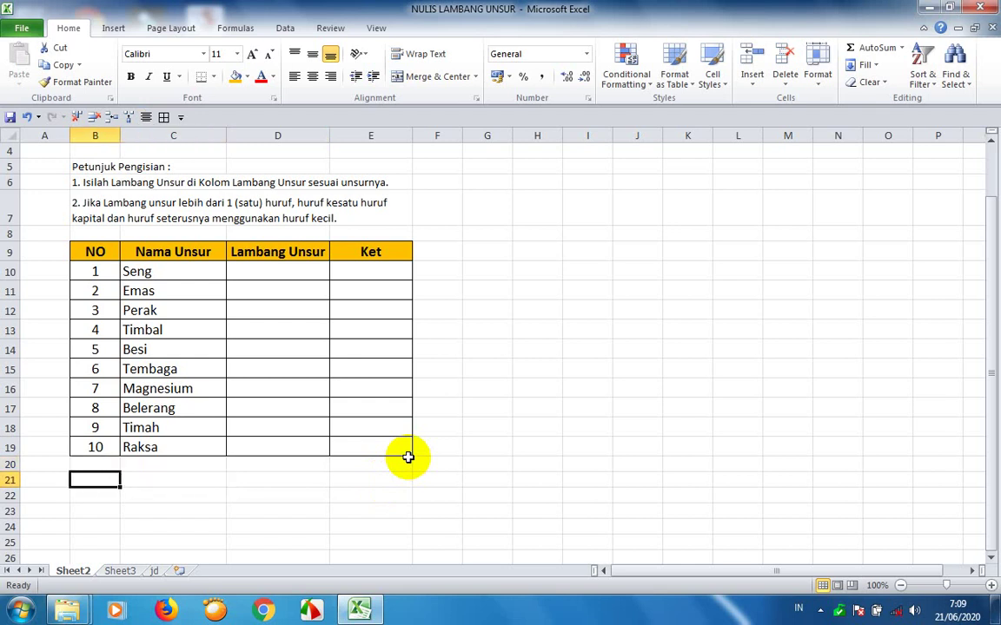
{"action": "key", "text": "Up"}
{"action": "key", "text": "shift+Right"}
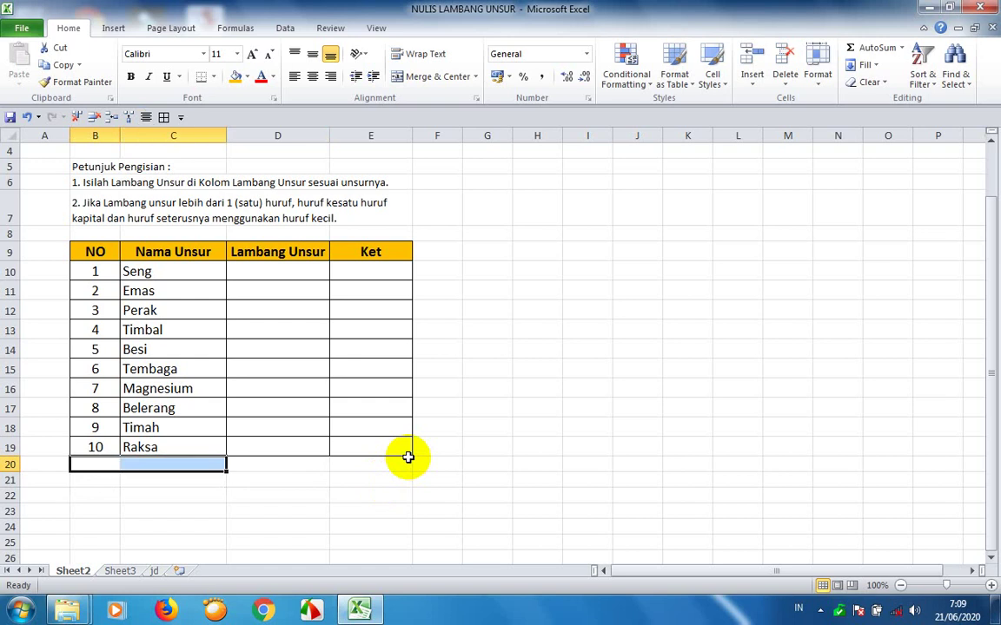
{"action": "key", "text": "shift+Right"}
{"action": "key", "text": "shift+Left"}
{"action": "key", "text": "shift+Left"}
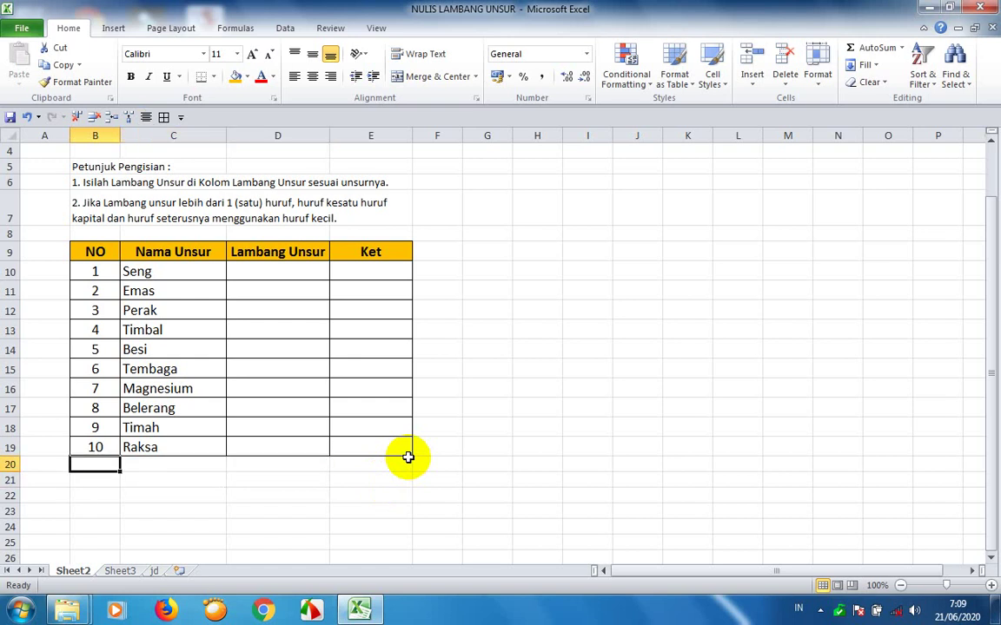
{"action": "type", "text": "nila"}
{"action": "key", "text": "BackSpace"}
{"action": "key", "text": "BackSpace"}
{"action": "key", "text": "BackSpace"}
{"action": "key", "text": "BackSpace"}
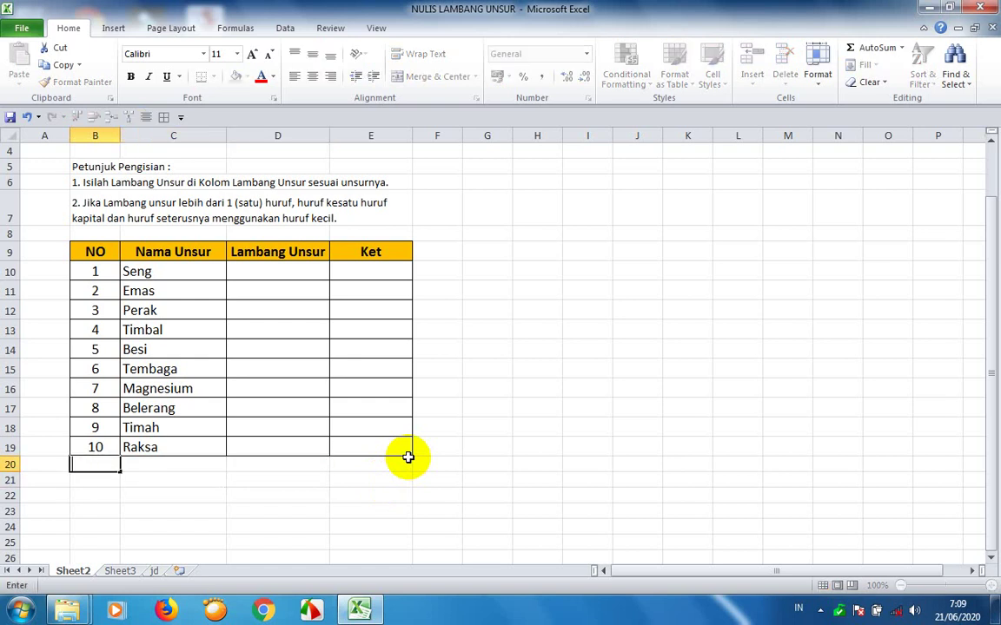
{"action": "type", "text": "NILAI"}
{"action": "key", "text": "Return"}
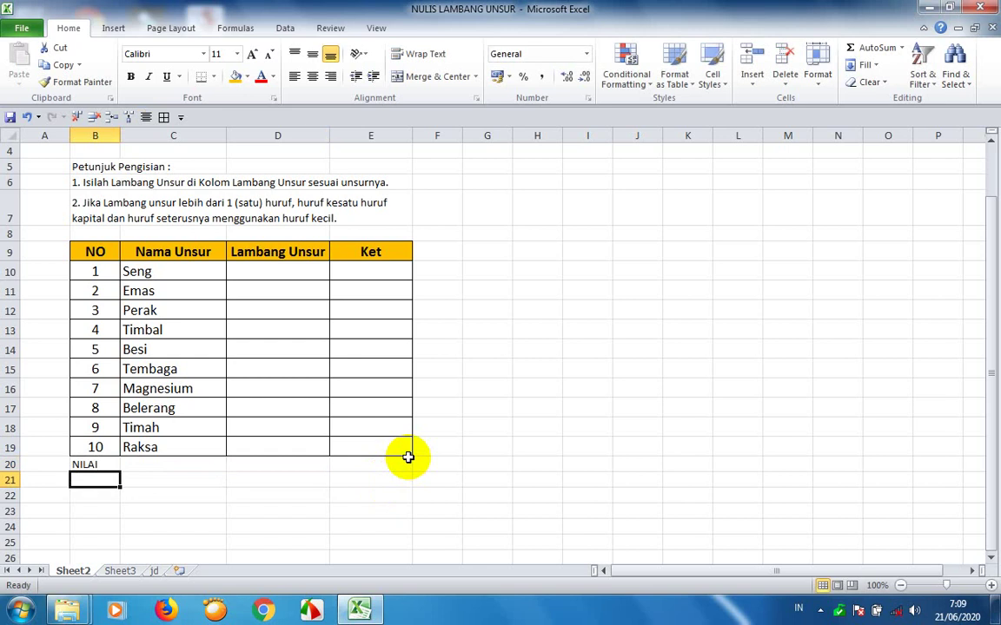
Merge and center the NILAI label across B20:D20
{"action": "key", "text": "Up"}
{"action": "key", "text": "shift+Right"}
{"action": "key", "text": "shift+Right"}
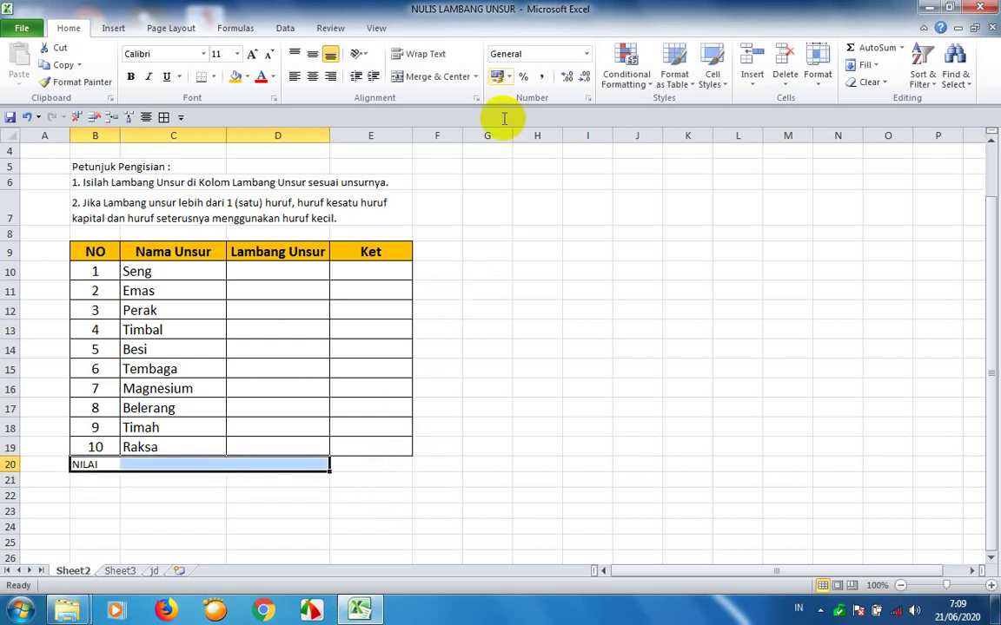
{"action": "left_click", "coordinate": [441, 76]}
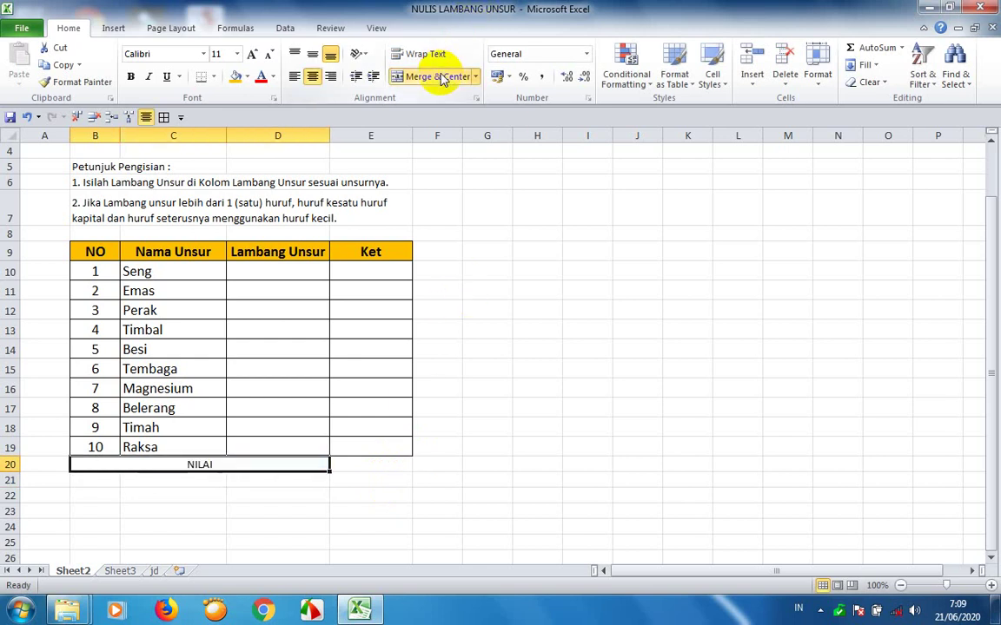
Apply all borders and bold formatting to the NILAI row, B20:E20
{"action": "key", "text": "Right"}
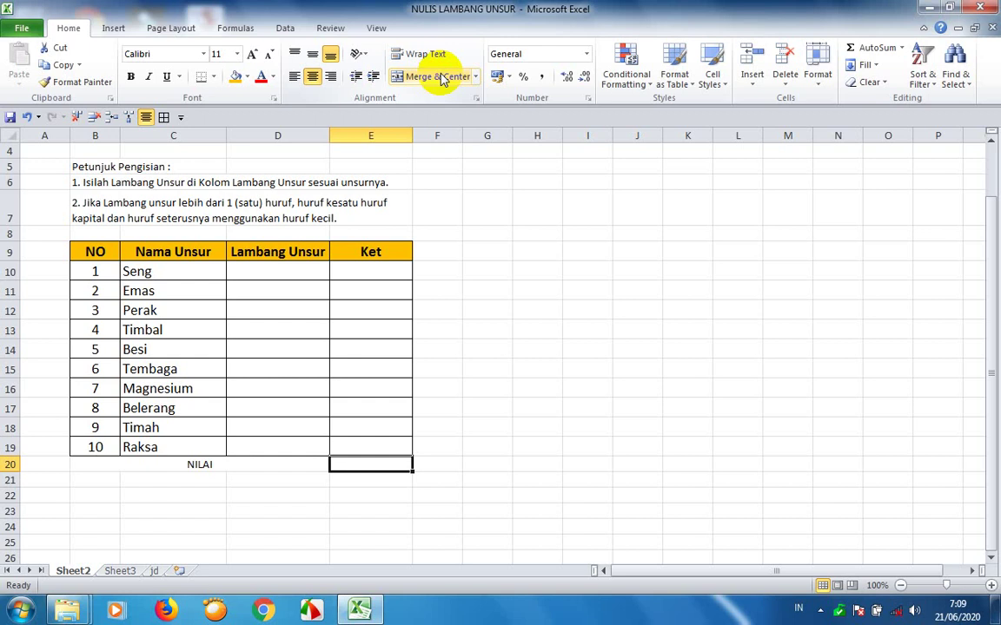
{"action": "key", "text": "shift+Left"}
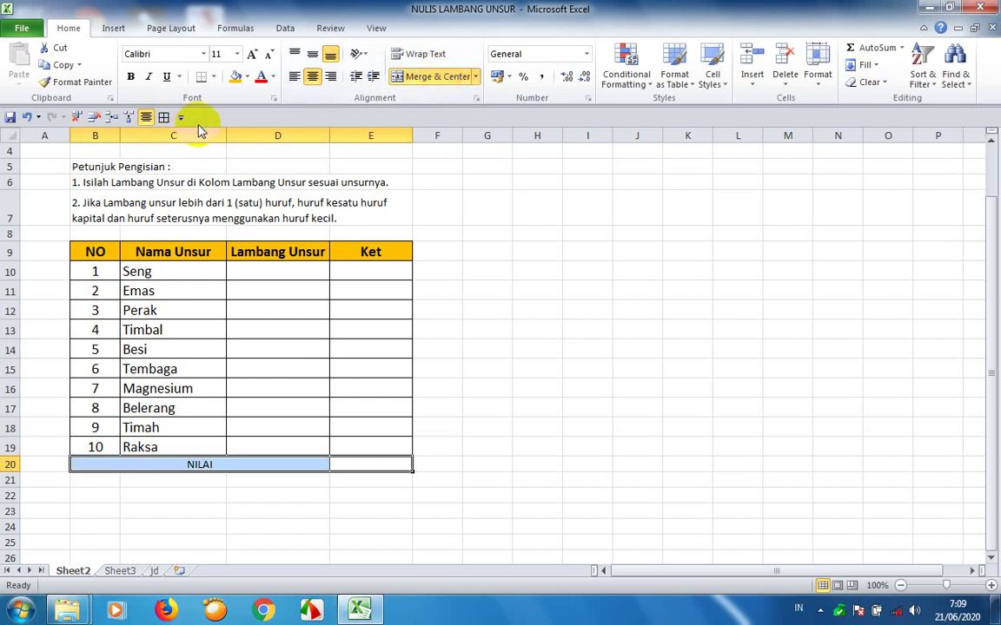
{"action": "key", "text": "Right"}
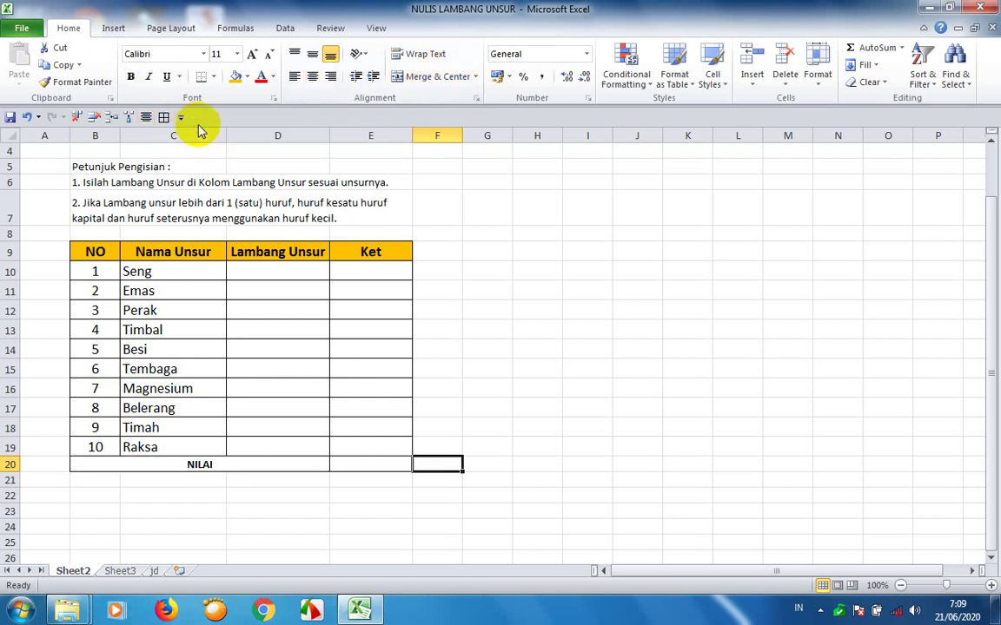
Enter the scoring formula =IF(E10="B";10;0) in cell G10, beside the first element's row
{"action": "key", "text": "Left"}
{"action": "key", "text": "Up"}
{"action": "key", "text": "Up"}
{"action": "key", "text": "Up"}
{"action": "key", "text": "Up"}
{"action": "key", "text": "Up"}
{"action": "key", "text": "Up"}
{"action": "key", "text": "Up"}
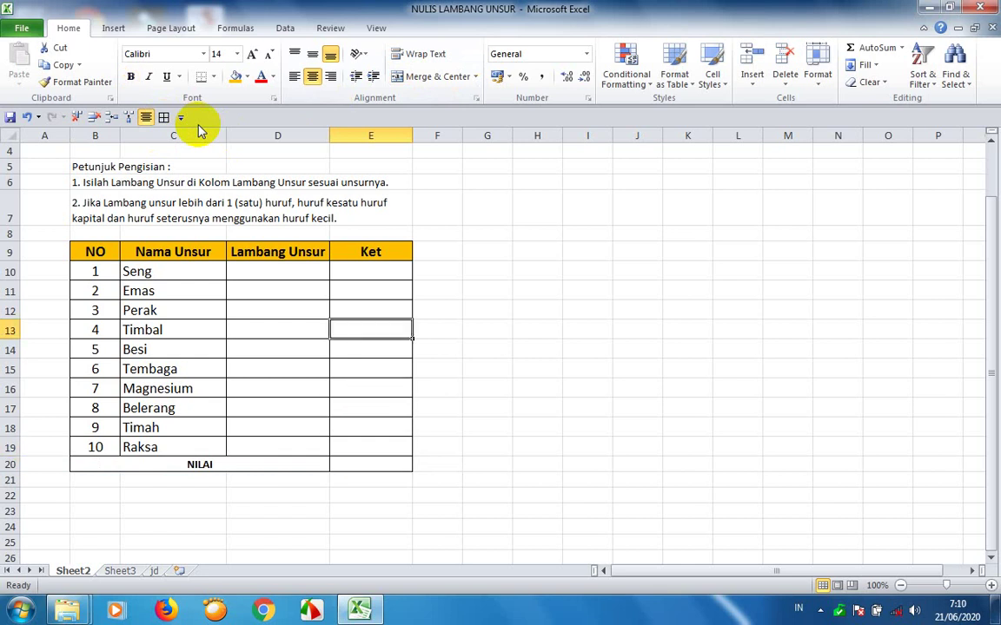
{"action": "key", "text": "Up"}
{"action": "key", "text": "Up"}
{"action": "key", "text": "Up"}
{"action": "key", "text": "Up"}
{"action": "key", "text": "Down"}
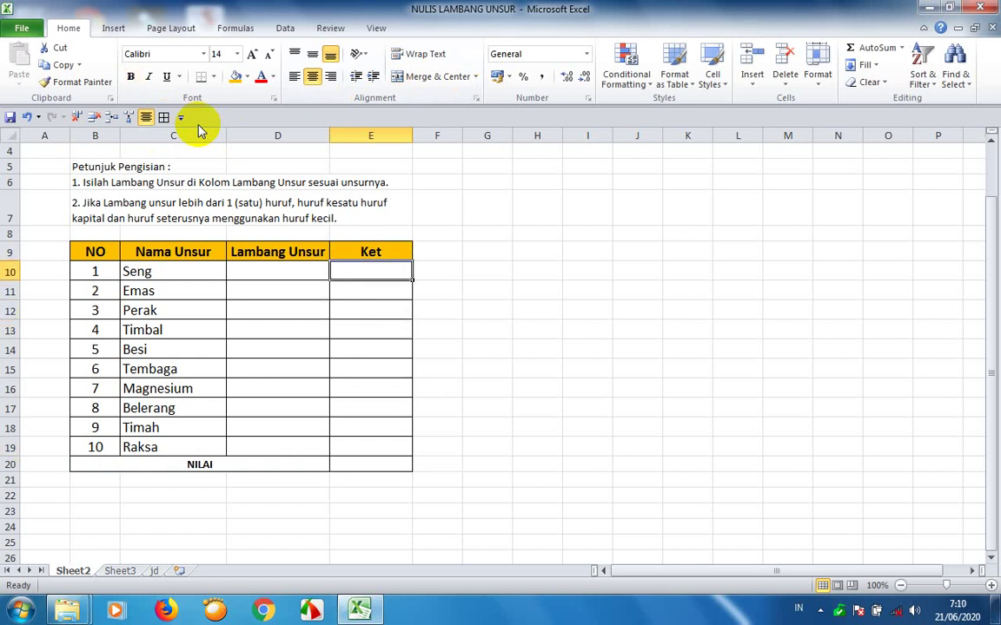
{"action": "key", "text": "Right"}
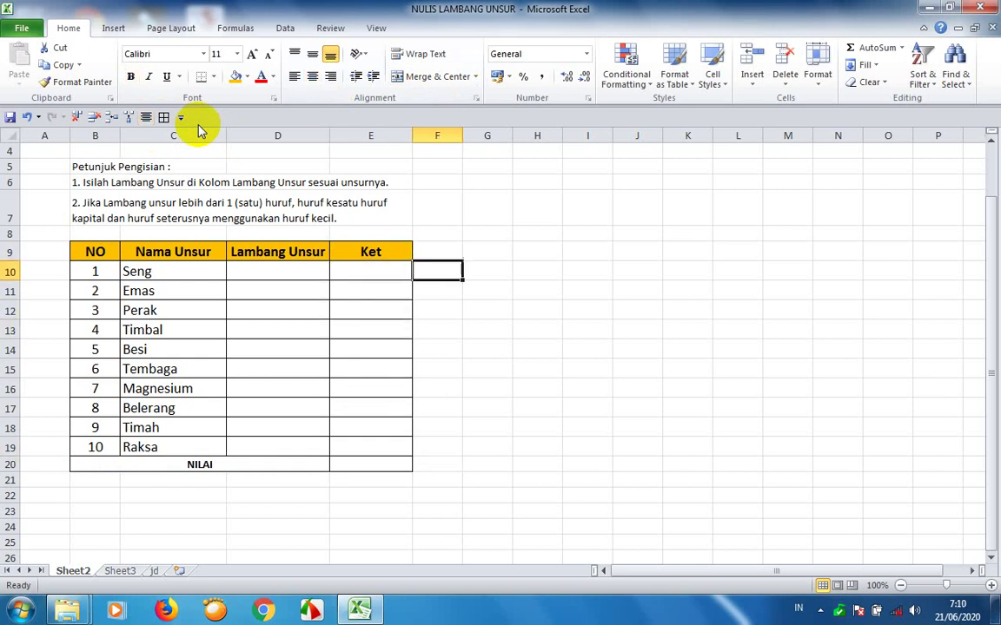
{"action": "key", "text": "Left"}
{"action": "key", "text": "Right"}
{"action": "key", "text": "Right"}
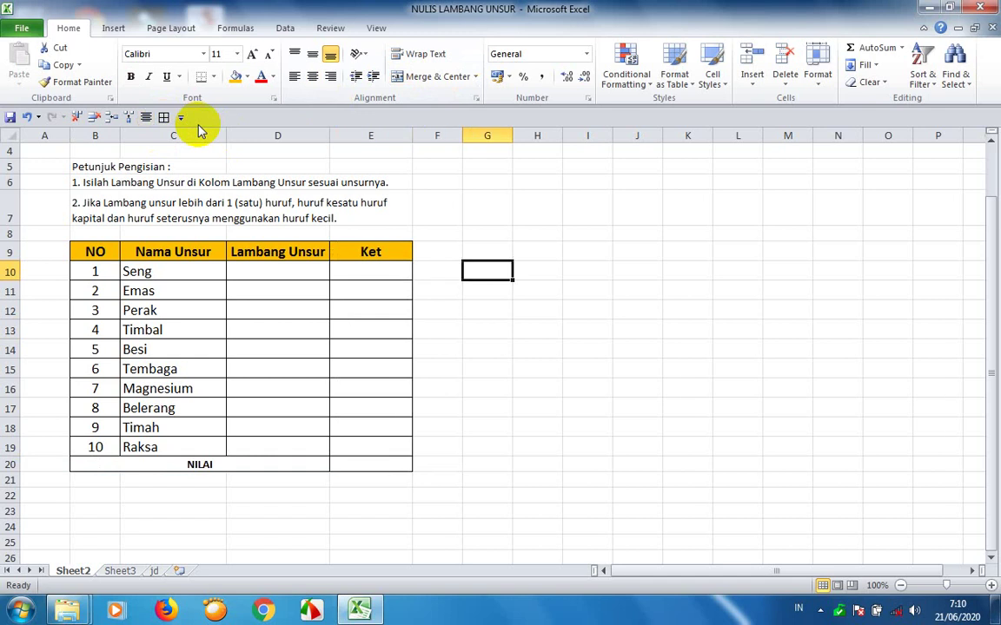
{"action": "key", "text": "Right"}
{"action": "key", "text": "Left"}
{"action": "type", "text": "=I"}
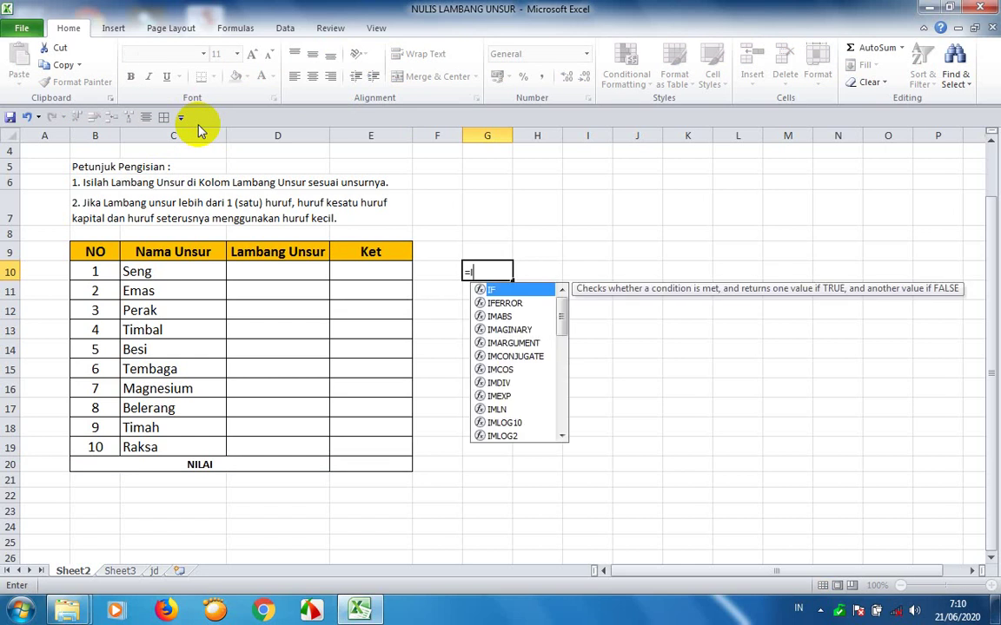
{"action": "type", "text": "F("}
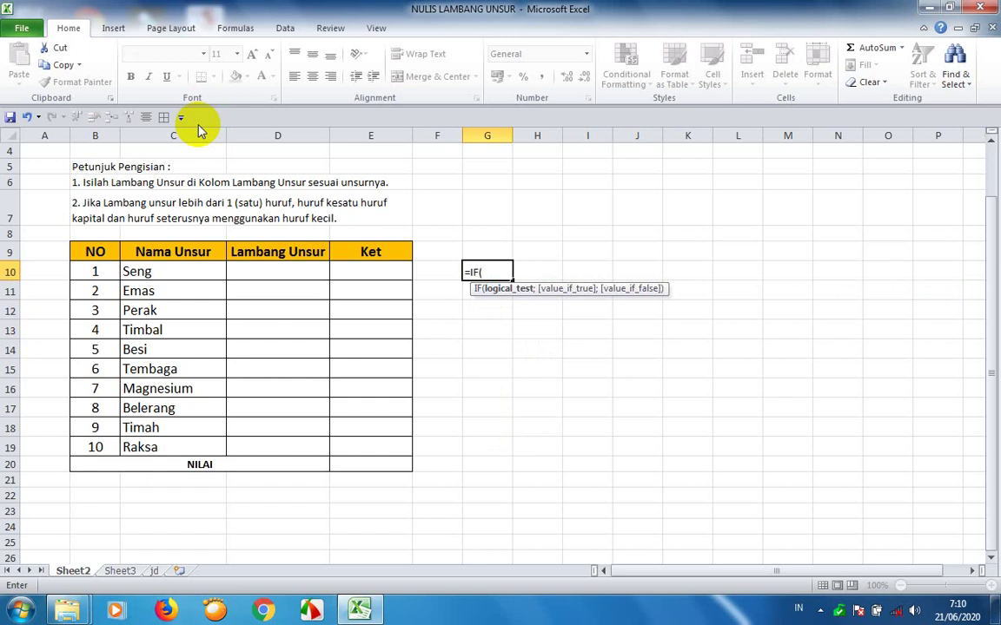
{"action": "key", "text": "Left"}
{"action": "key", "text": "Left"}
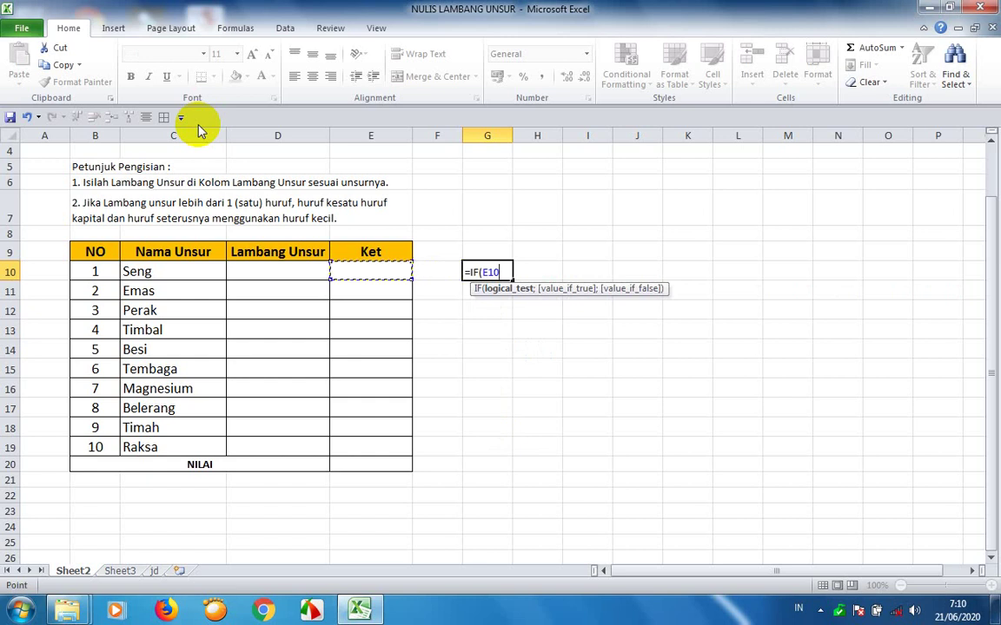
{"action": "type", "text": "=1"}
{"action": "key", "text": "BackSpace"}
{"action": "type", "text": "\"b"}
{"action": "key", "text": "BackSpace"}
{"action": "type", "text": "B\";"}
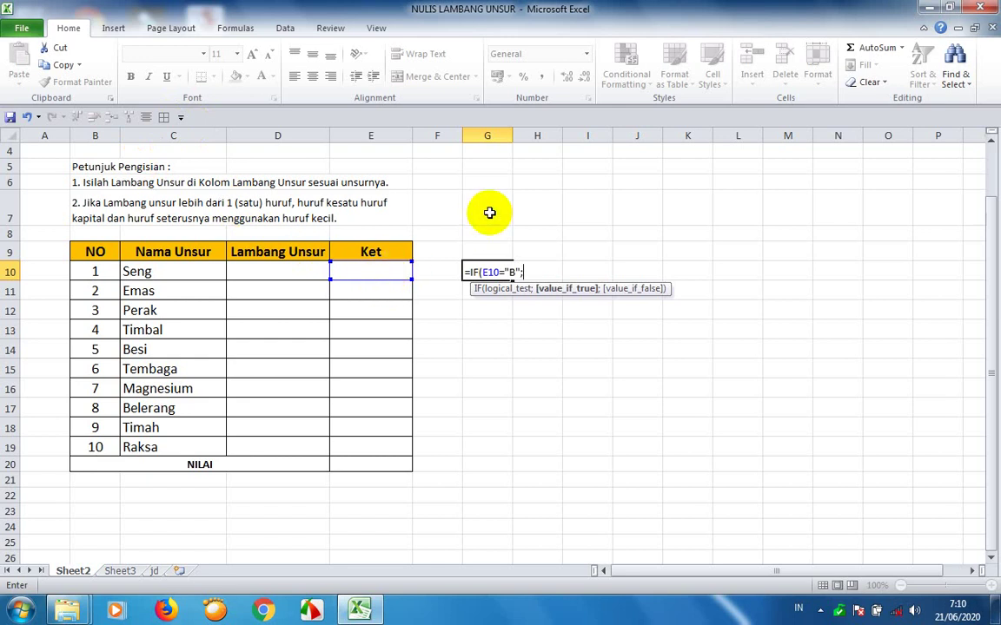
{"action": "type", "text": "10"}
{"action": "type", "text": ";"}
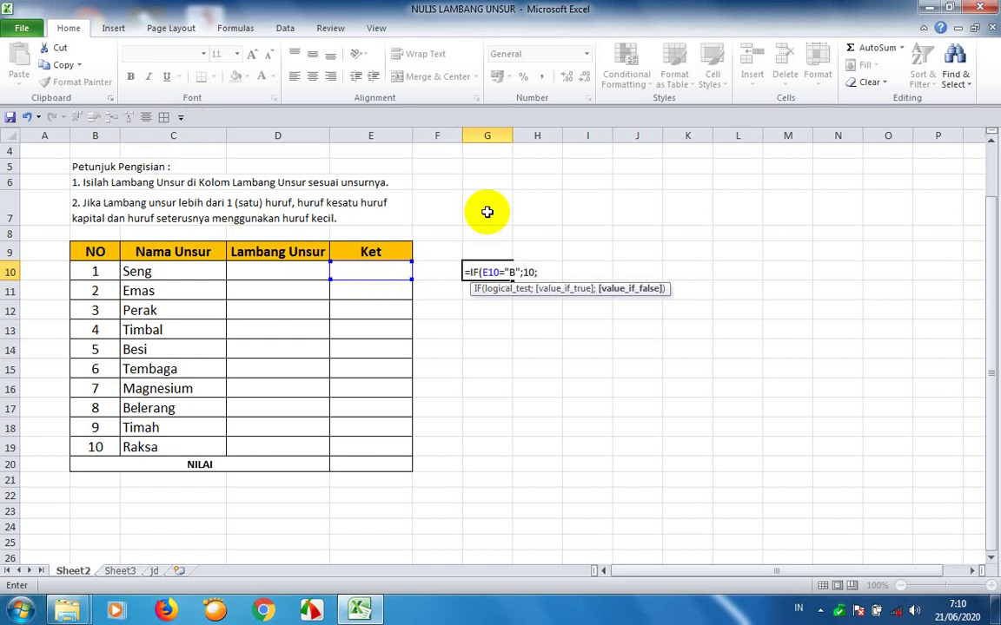
{"action": "type", "text": "0)"}
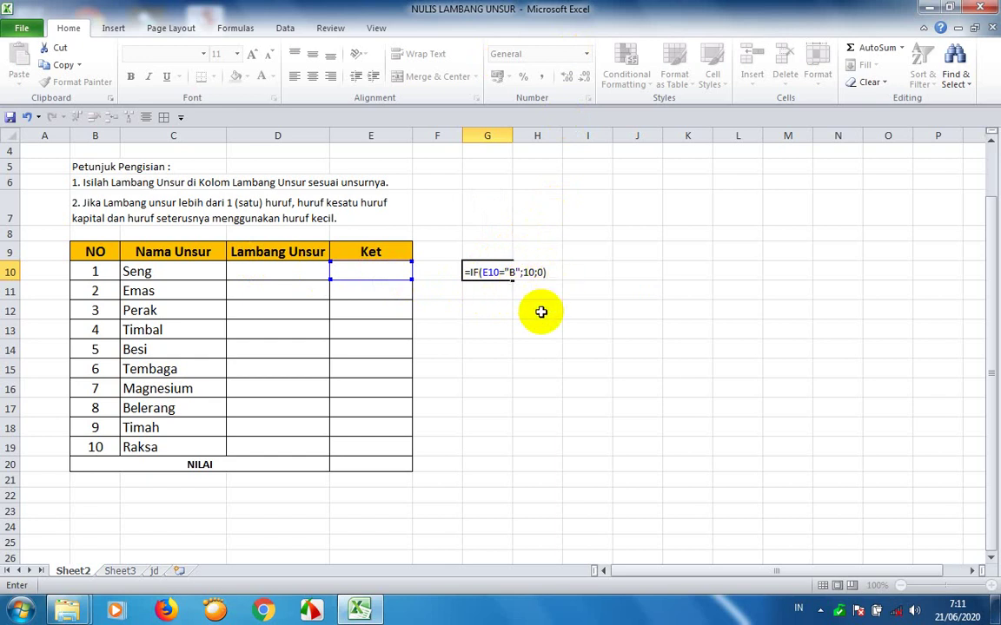
{"action": "key", "text": "ctrl+Return"}
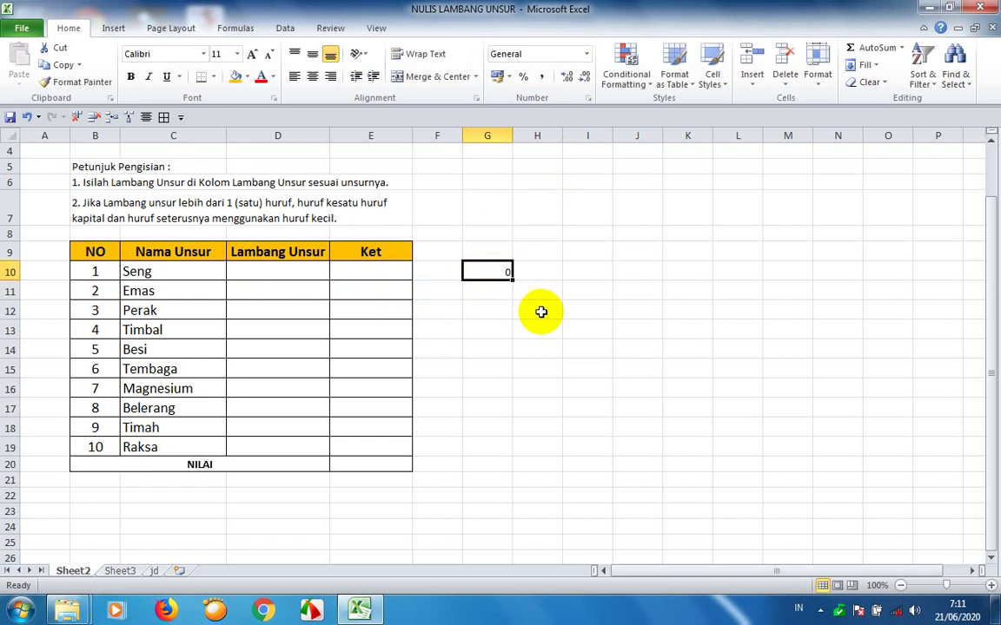
Copy the scoring formula from G10 into G11:G19
{"action": "key", "text": "ctrl+c"}
{"action": "key", "text": "Down"}
{"action": "key", "text": "shift+Down"}
{"action": "key", "text": "shift+Down"}
{"action": "key", "text": "shift+Down"}
{"action": "key", "text": "shift+Down"}
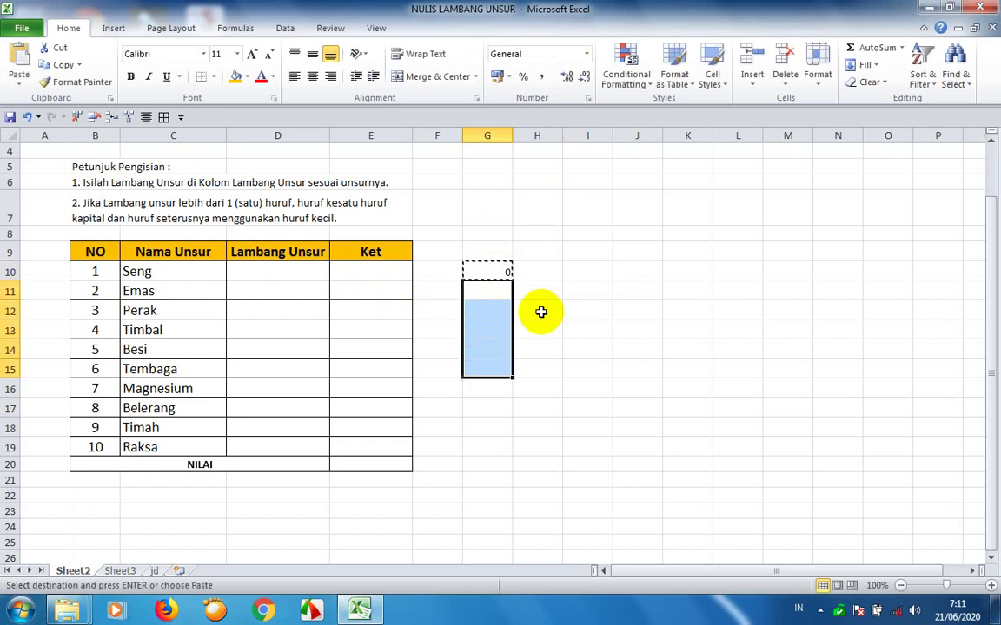
{"action": "key", "text": "shift+Down"}
{"action": "key", "text": "shift+Down"}
{"action": "key", "text": "shift+Down"}
{"action": "key", "text": "shift+Down"}
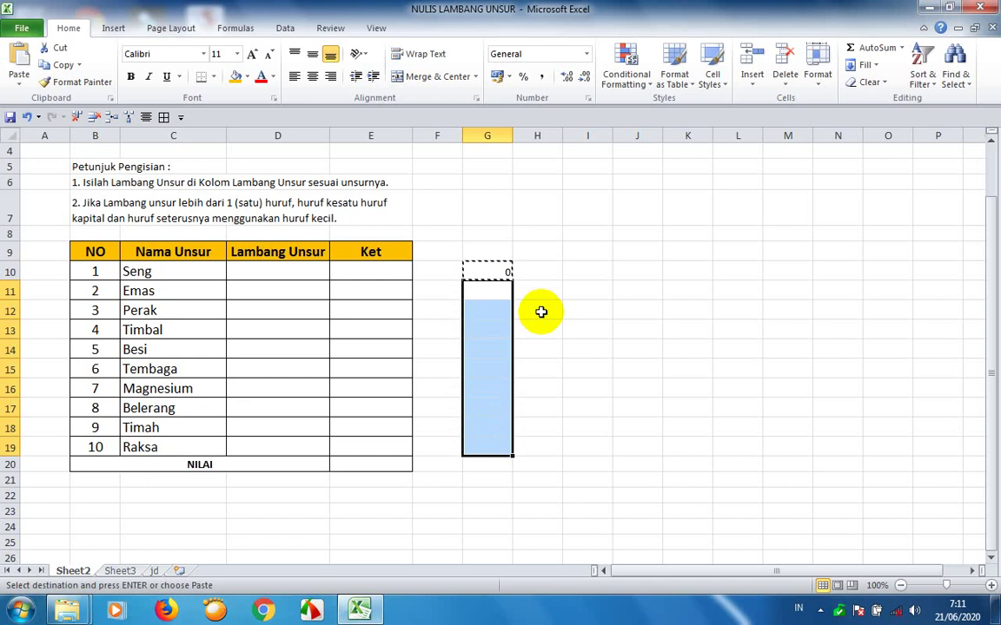
{"action": "key", "text": "ctrl+v"}
Total the scores in cell E20 with a SUM formula over G10:G19
{"action": "key", "text": "Down"}
{"action": "key", "text": "Down"}
{"action": "key", "text": "Down"}
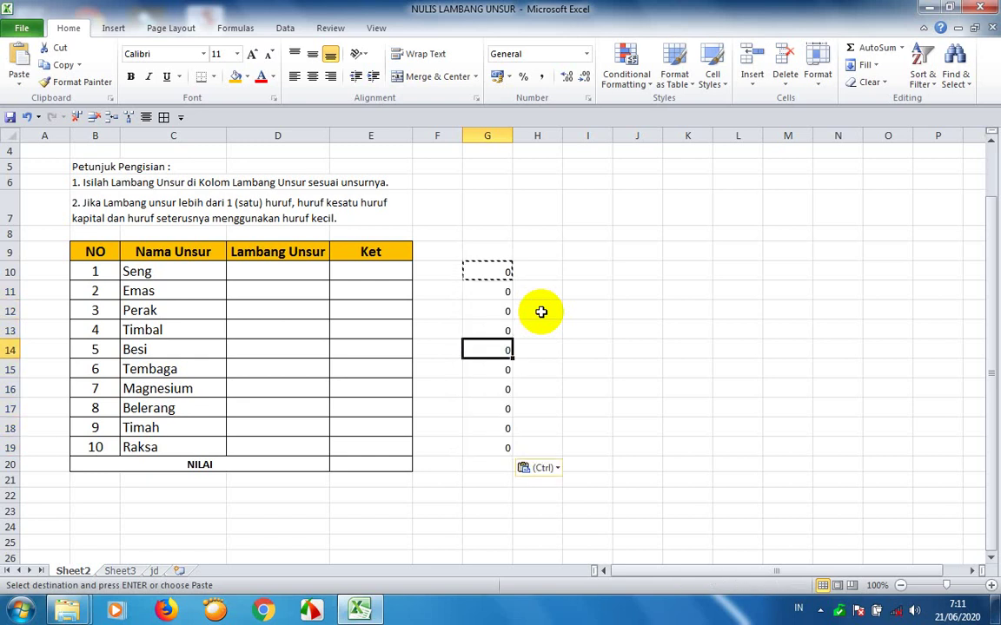
{"action": "key", "text": "Down"}
{"action": "key", "text": "Down"}
{"action": "key", "text": "Down"}
{"action": "key", "text": "Down"}
{"action": "key", "text": "Down"}
{"action": "key", "text": "Down"}
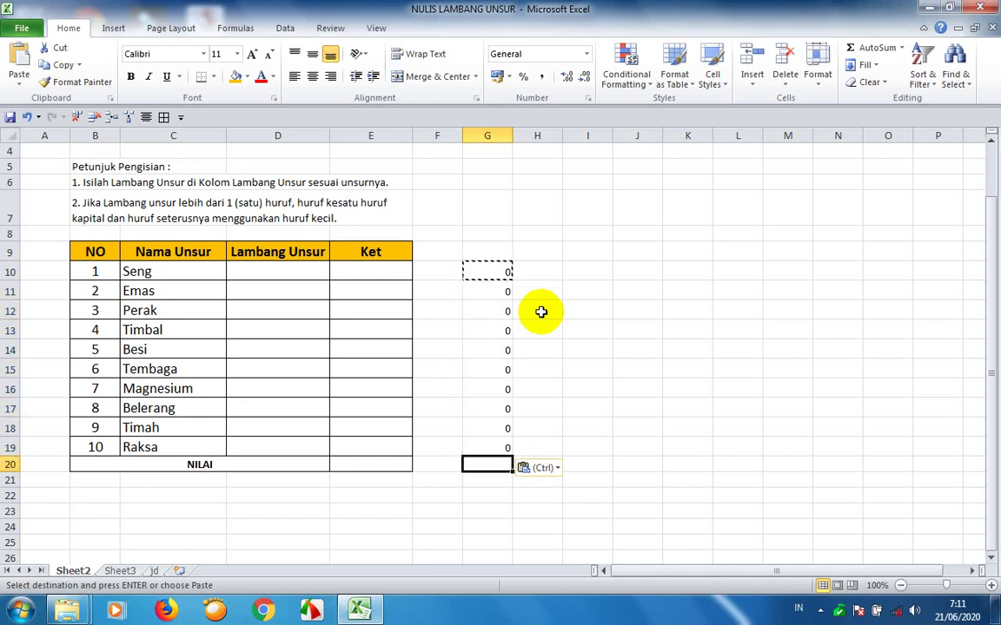
{"action": "key", "text": "Left"}
{"action": "key", "text": "Left"}
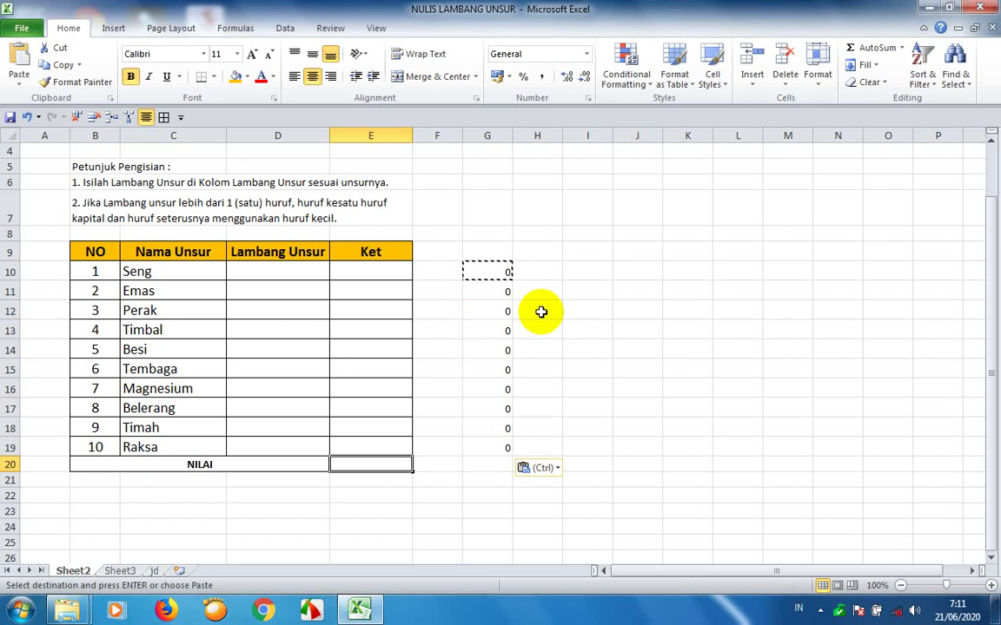
{"action": "type", "text": "=SUM("}
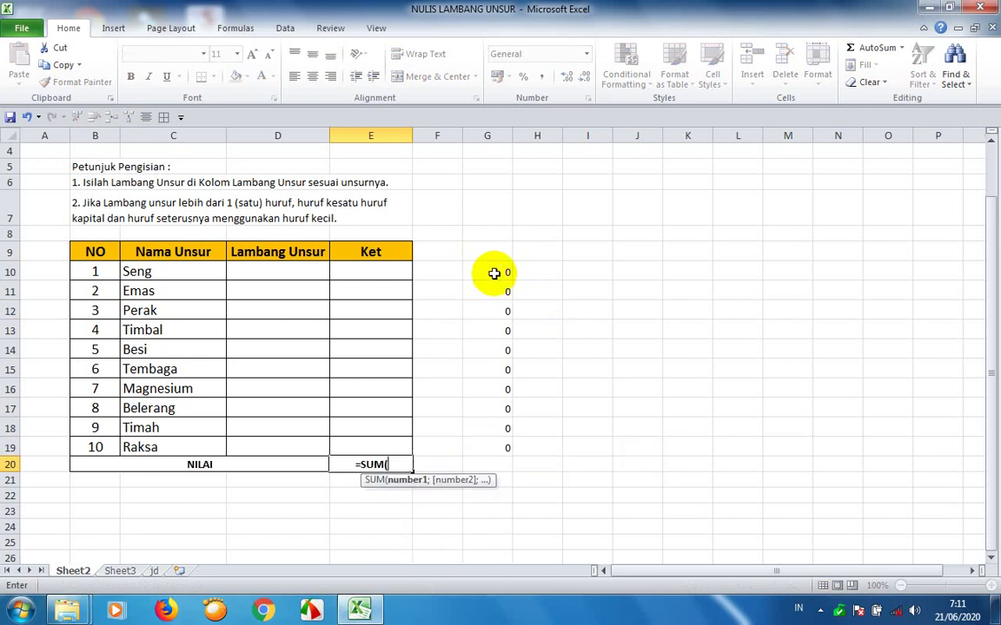
{"action": "left_click_drag", "start_coordinate": [494, 272], "coordinate": [484, 446]}
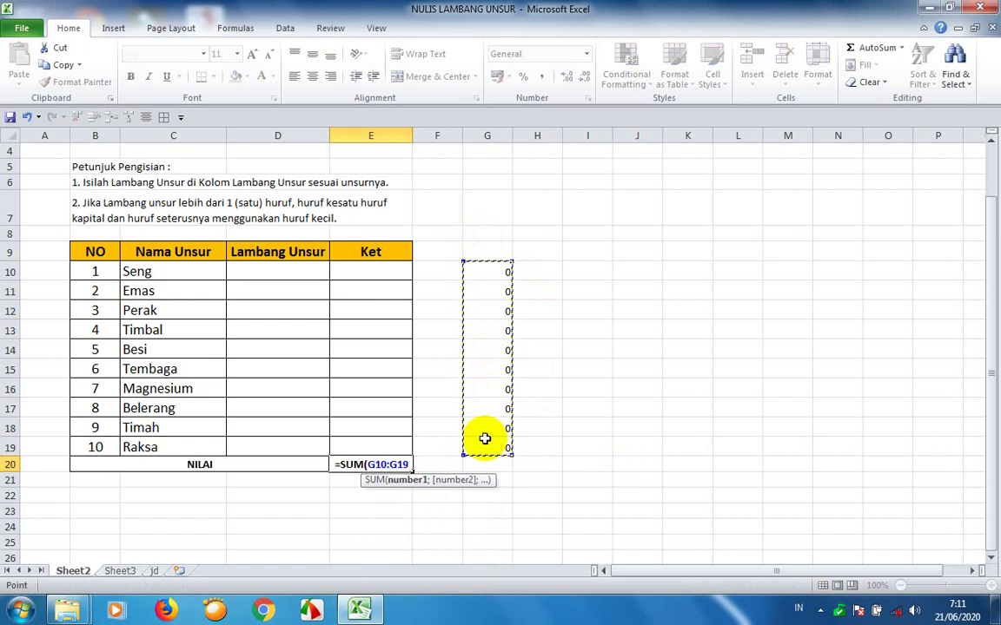
{"action": "key", "text": "Return"}
{"action": "key", "text": "Up"}
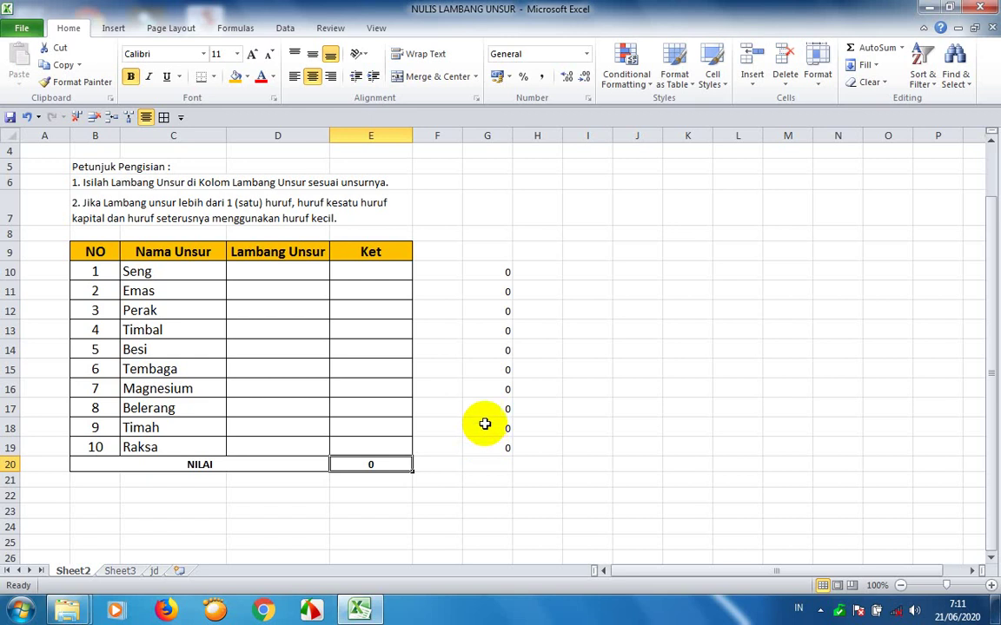
Add a conditional formatting rule to the NILAI score in E20 giving values equal to 0 a custom white font colour
{"action": "left_click", "coordinate": [634, 88]}
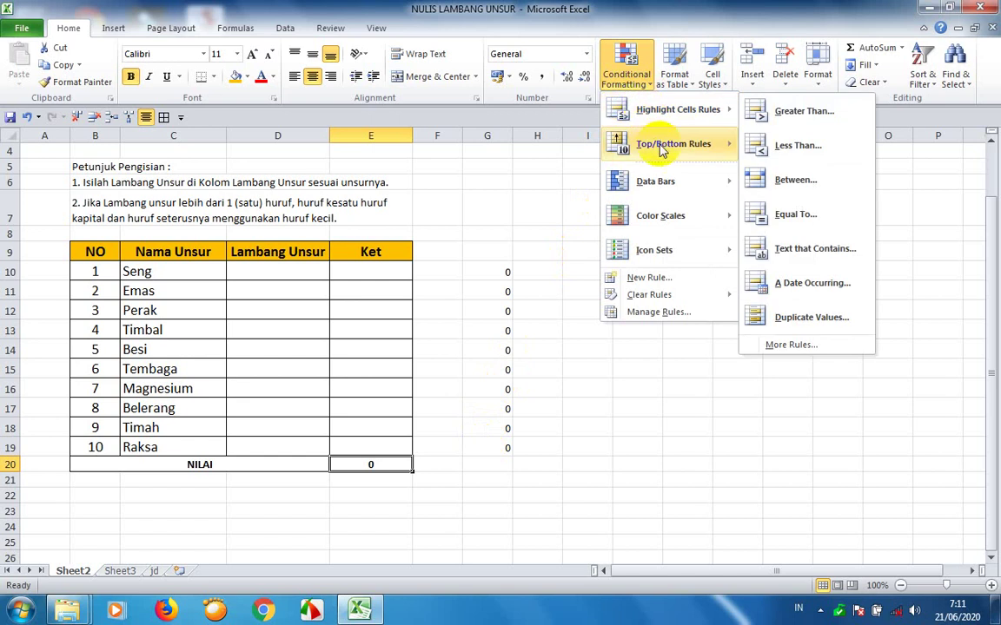
{"action": "mouse_move", "coordinate": [661, 108]}
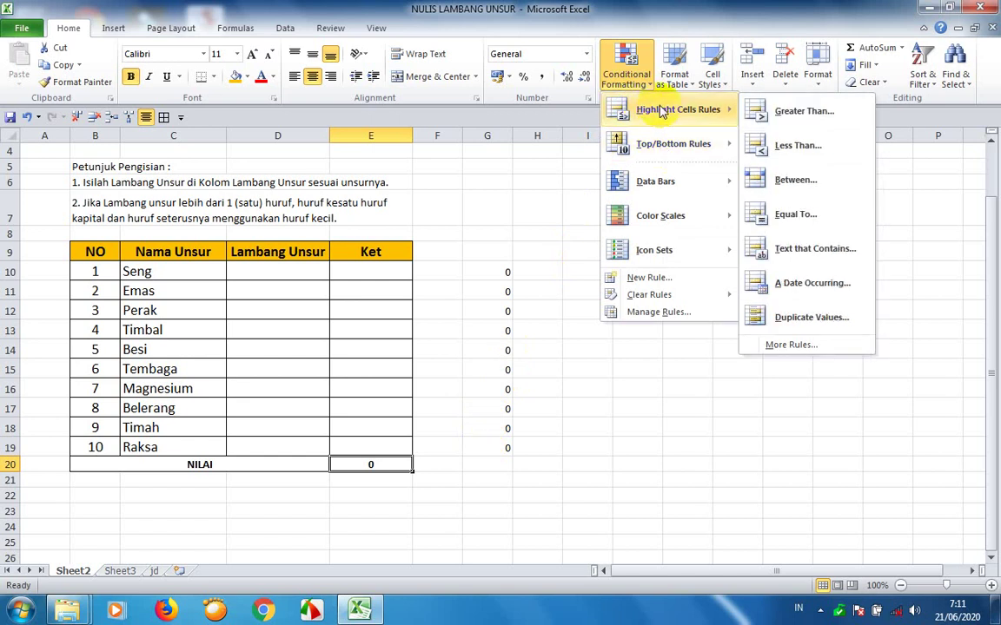
{"action": "left_click", "coordinate": [766, 212]}
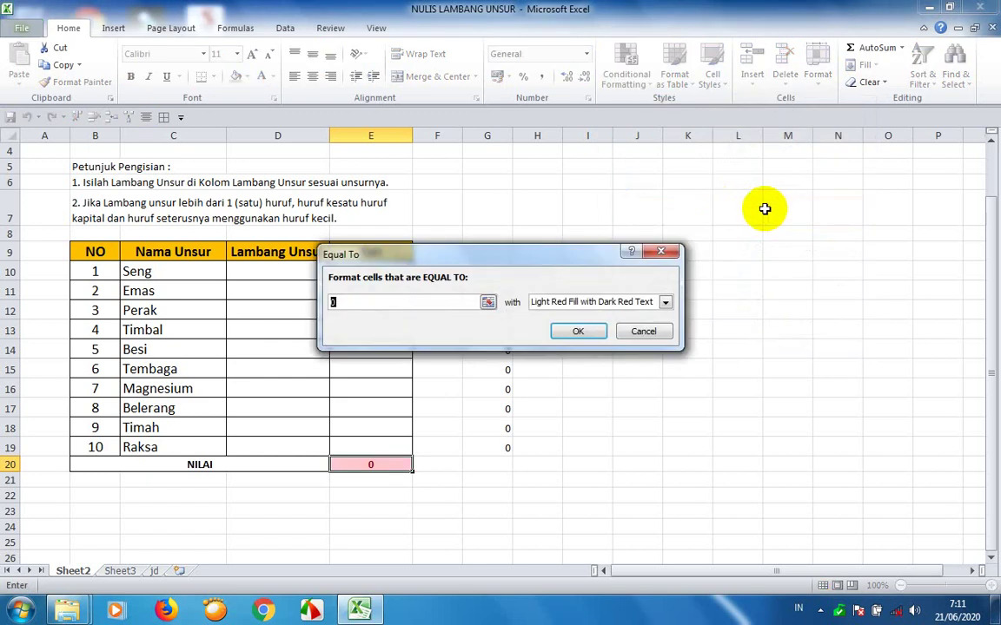
{"action": "left_click", "coordinate": [666, 303]}
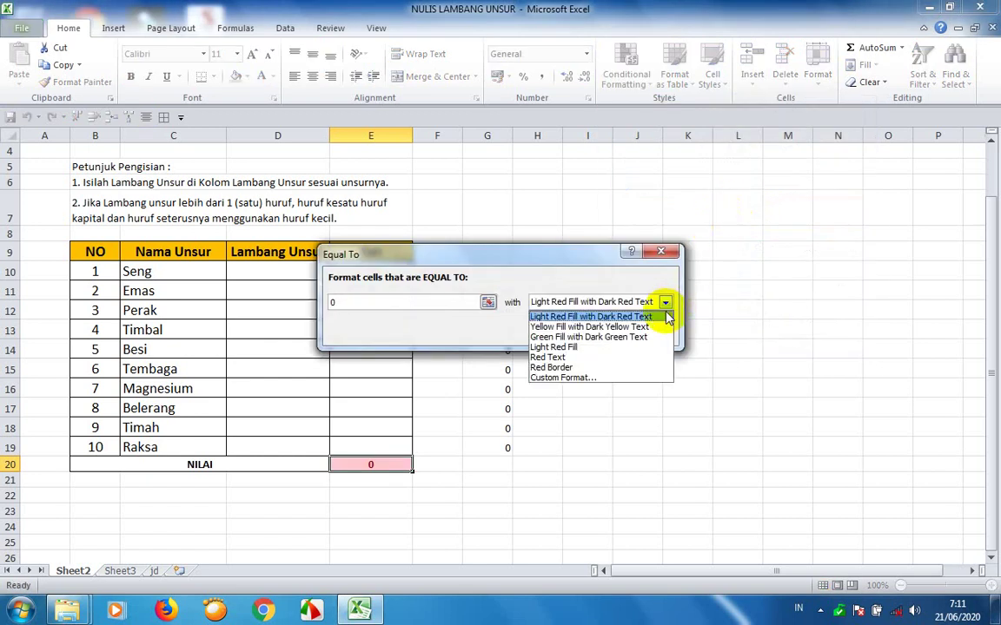
{"action": "left_click", "coordinate": [624, 379]}
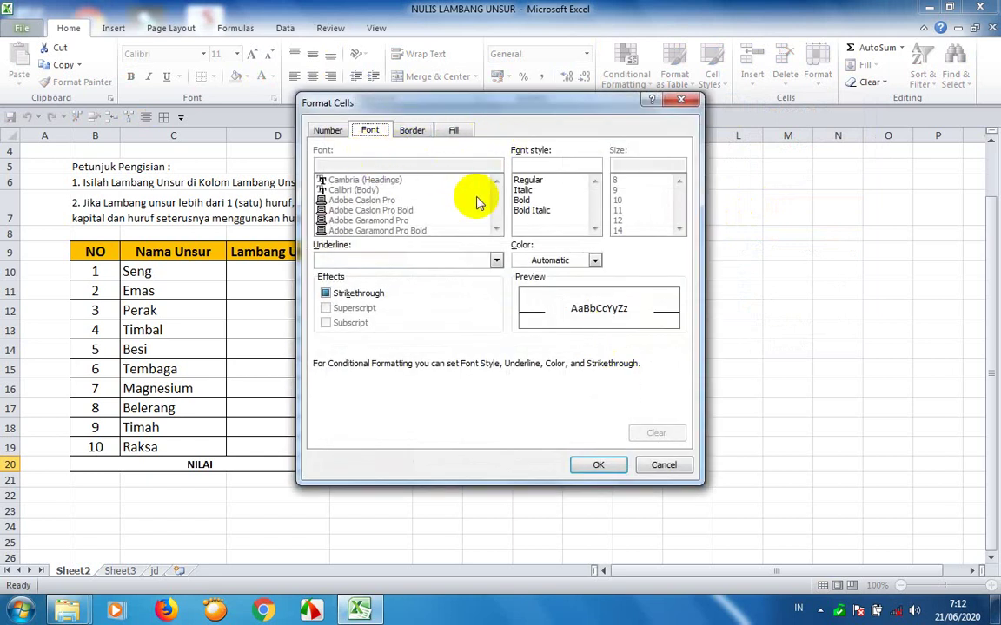
{"action": "left_click", "coordinate": [594, 260]}
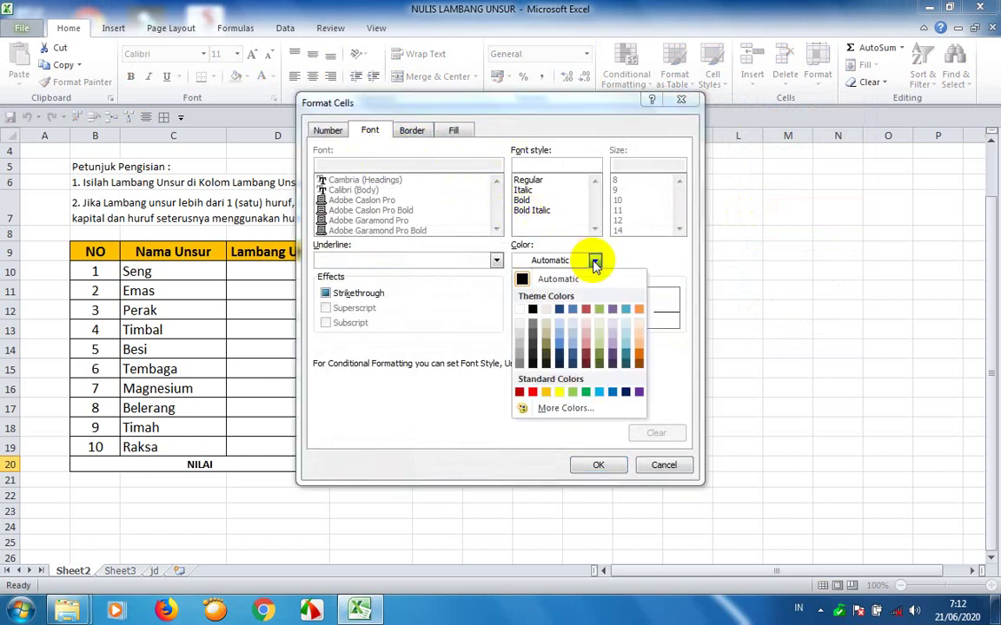
{"action": "left_click", "coordinate": [518, 310]}
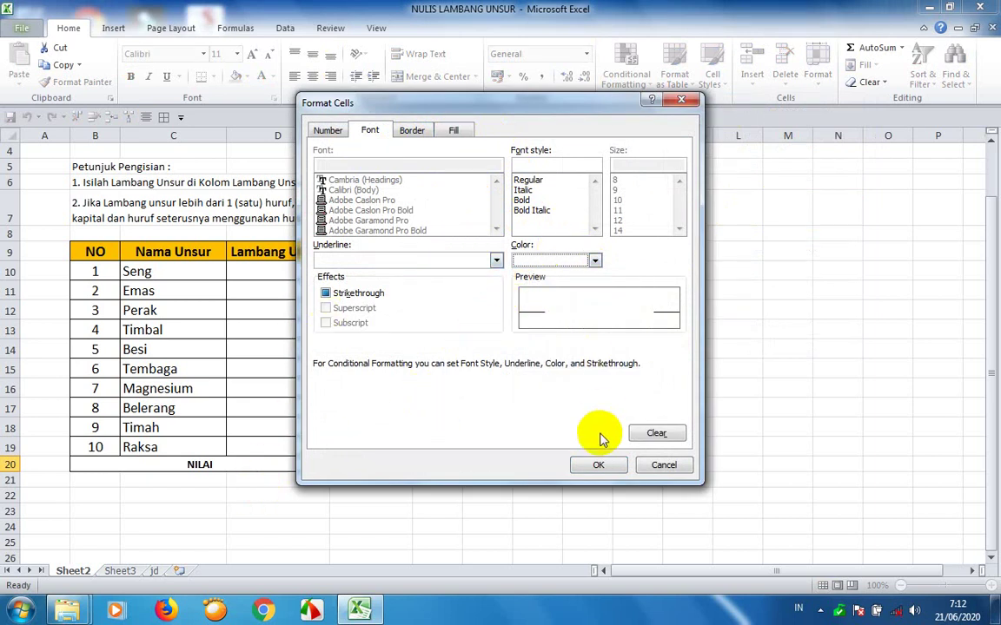
{"action": "left_click", "coordinate": [593, 465]}
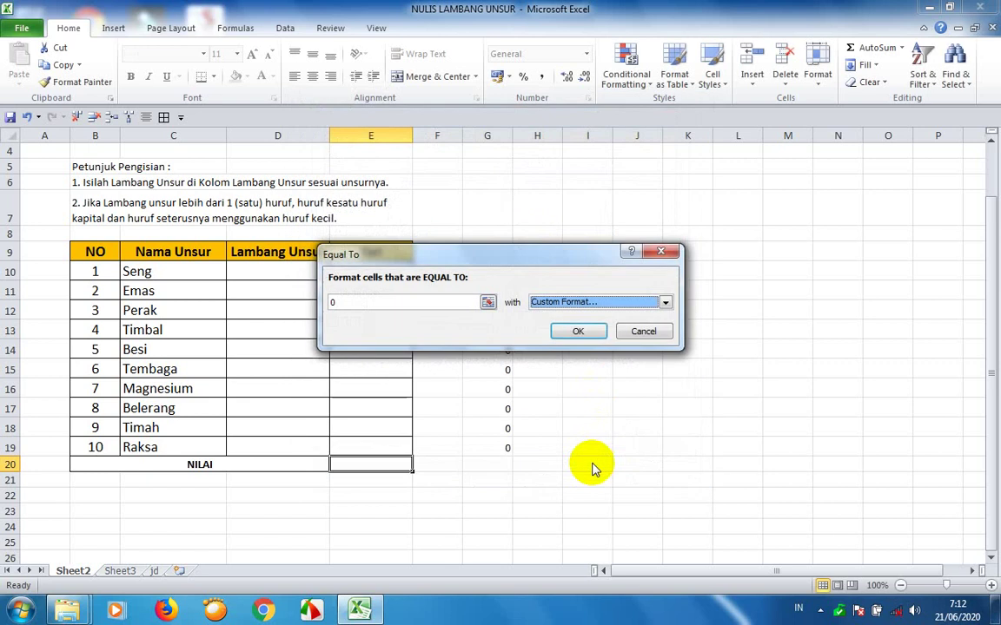
{"action": "left_click", "coordinate": [579, 332]}
{"action": "left_click", "coordinate": [478, 477]}
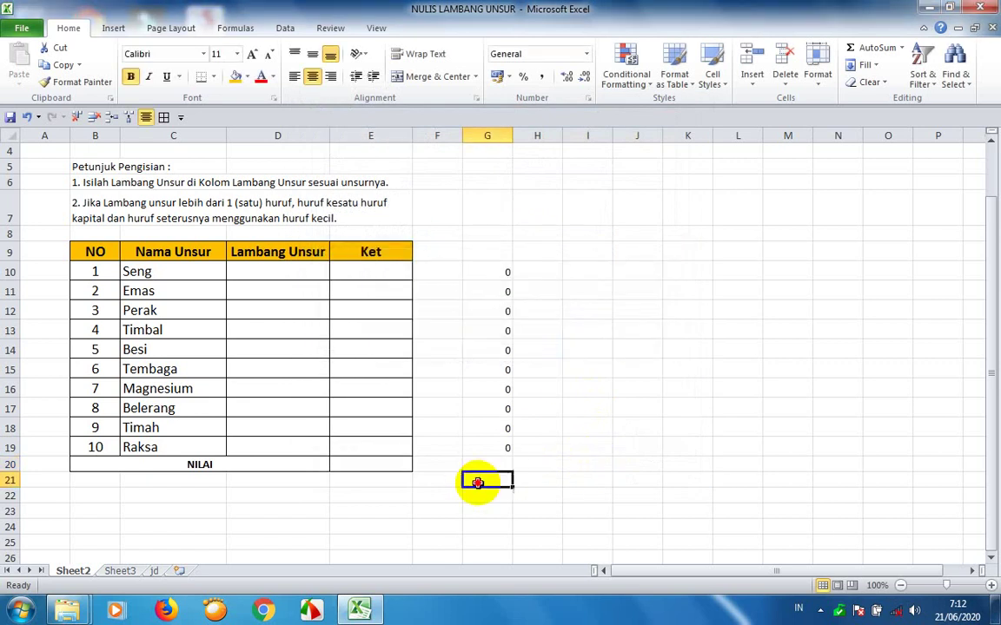
{"action": "left_click", "coordinate": [385, 466]}
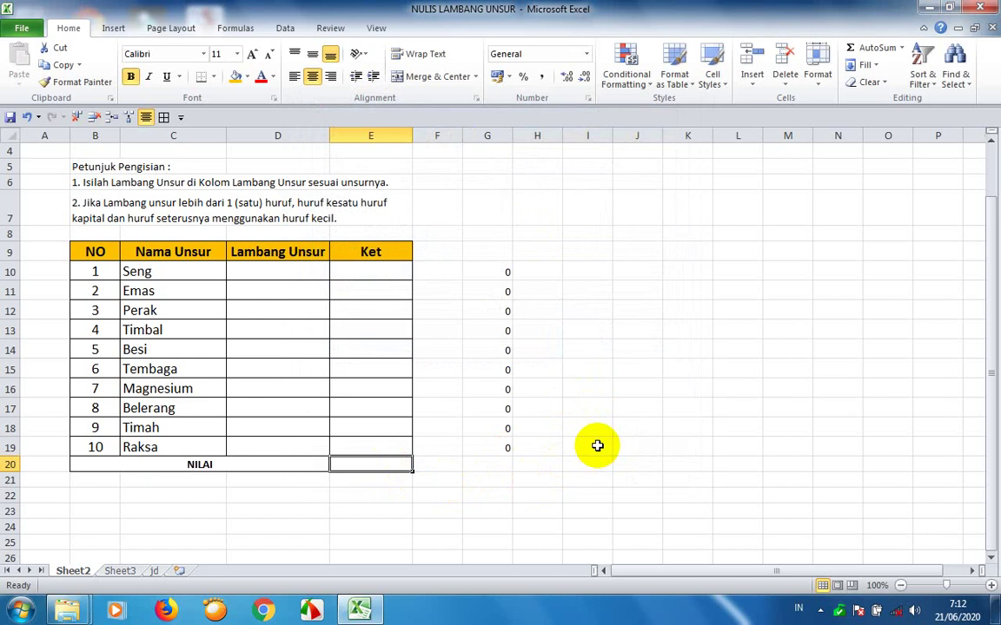
{"action": "key", "text": "Up"}
{"action": "key", "text": "Left"}
{"action": "key", "text": "Up"}
{"action": "key", "text": "Up"}
{"action": "key", "text": "Up"}
{"action": "key", "text": "Up"}
{"action": "key", "text": "Up"}
{"action": "key", "text": "Up"}
{"action": "key", "text": "Up"}
{"action": "key", "text": "Up"}
{"action": "key", "text": "Up"}
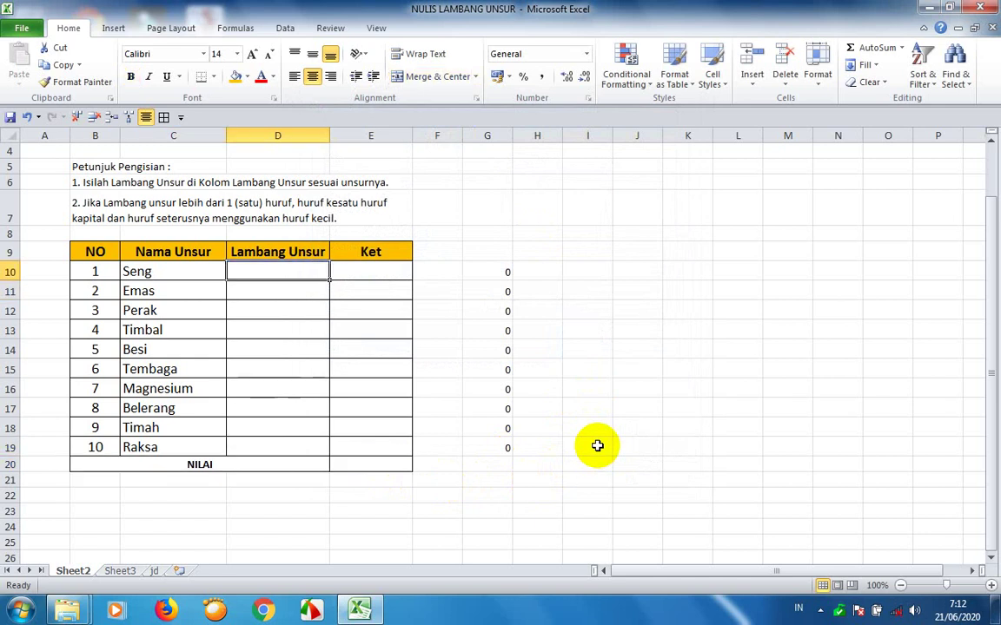
{"action": "key", "text": "Up"}
{"action": "key", "text": "Up"}
{"action": "key", "text": "Up"}
{"action": "key", "text": "Up"}
{"action": "key", "text": "Up"}
{"action": "key", "text": "Up"}
{"action": "key", "text": "Up"}
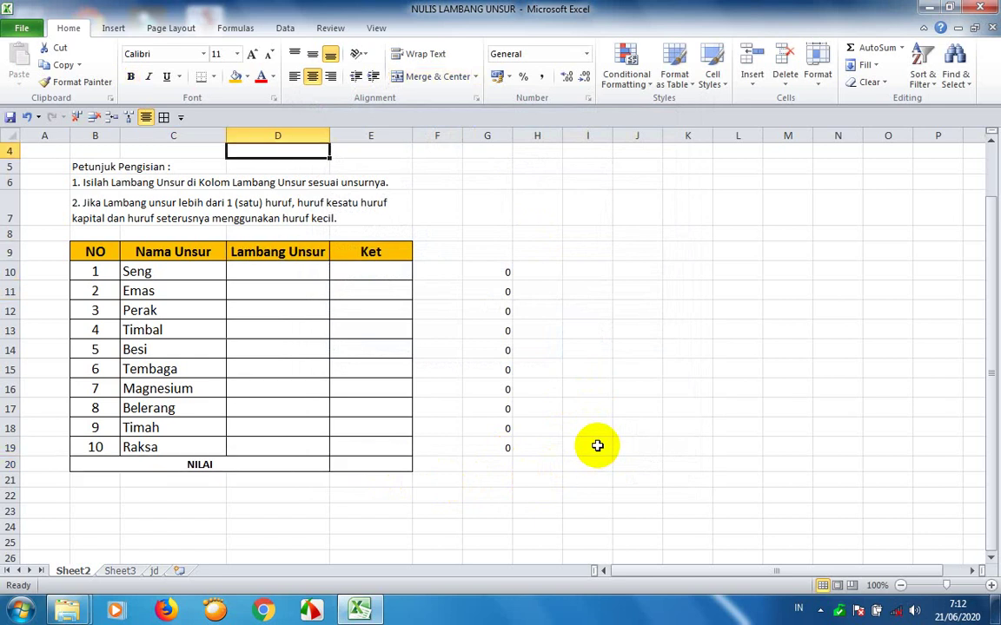
{"action": "key", "text": "Down"}
{"action": "key", "text": "Down"}
{"action": "key", "text": "Down"}
{"action": "key", "text": "Down"}
{"action": "key", "text": "Down"}
{"action": "key", "text": "Down"}
{"action": "key", "text": "Down"}
{"action": "key", "text": "Down"}
{"action": "key", "text": "Down"}
{"action": "key", "text": "Down"}
{"action": "key", "text": "Down"}
{"action": "key", "text": "Down"}
{"action": "key", "text": "Down"}
{"action": "key", "text": "Down"}
{"action": "key", "text": "Down"}
{"action": "key", "text": "Down"}
{"action": "key", "text": "Down"}
{"action": "key", "text": "Down"}
{"action": "key", "text": "Down"}
{"action": "key", "text": "Down"}
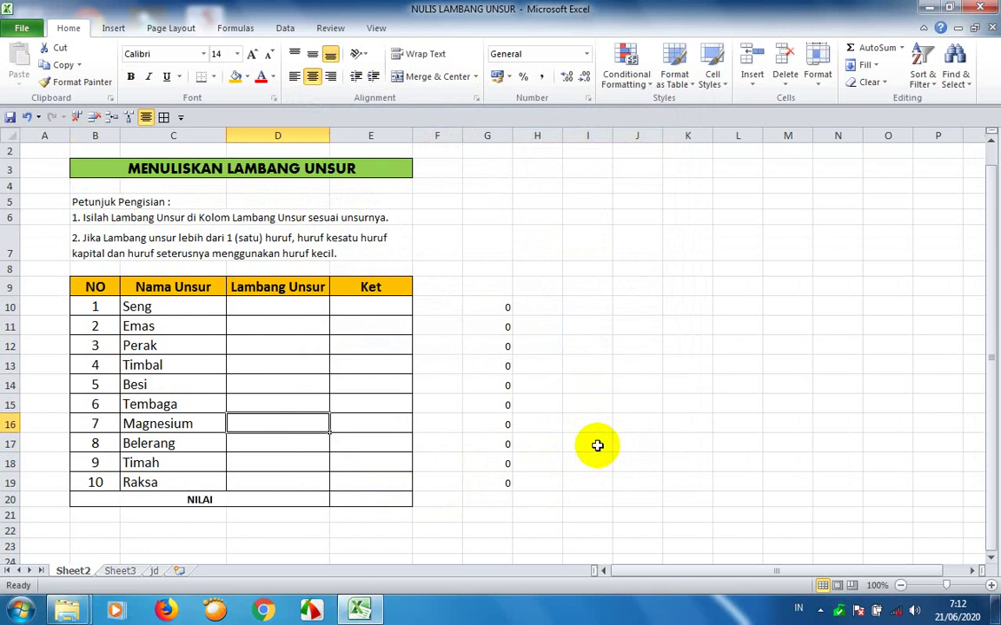
{"action": "key", "text": "Up"}
{"action": "key", "text": "Up"}
{"action": "key", "text": "Up"}
{"action": "key", "text": "Up"}
{"action": "key", "text": "Up"}
{"action": "key", "text": "Up"}
{"action": "key", "text": "Up"}
{"action": "key", "text": "Up"}
{"action": "key", "text": "Up"}
{"action": "key", "text": "Up"}
{"action": "key", "text": "Up"}
{"action": "key", "text": "Up"}
{"action": "key", "text": "Up"}
{"action": "key", "text": "Up"}
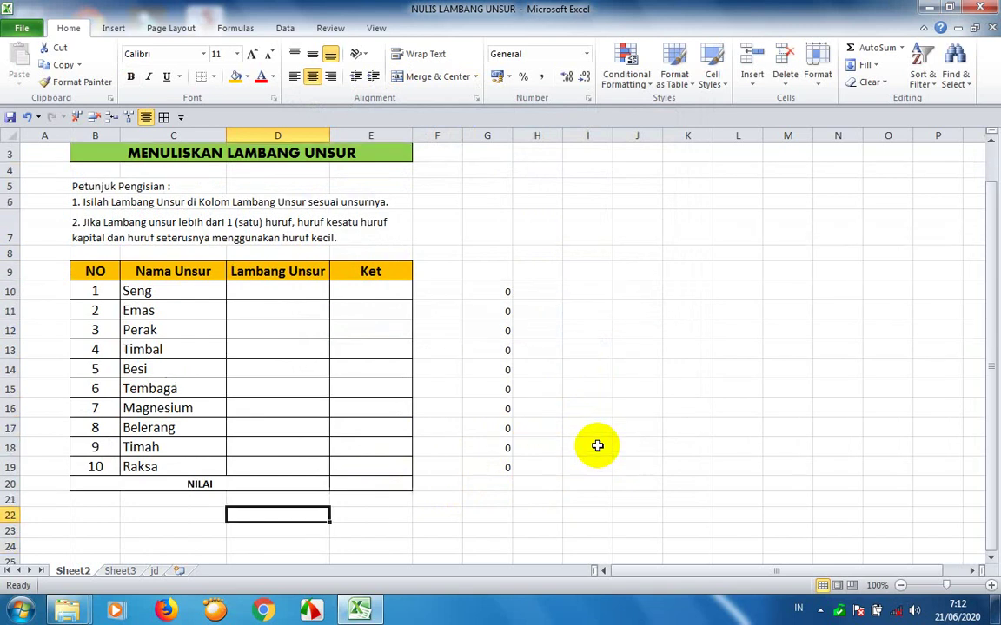
Enter Zn as the Lambang Unsur answer for Seng in cell D10
{"action": "key", "text": "Right"}
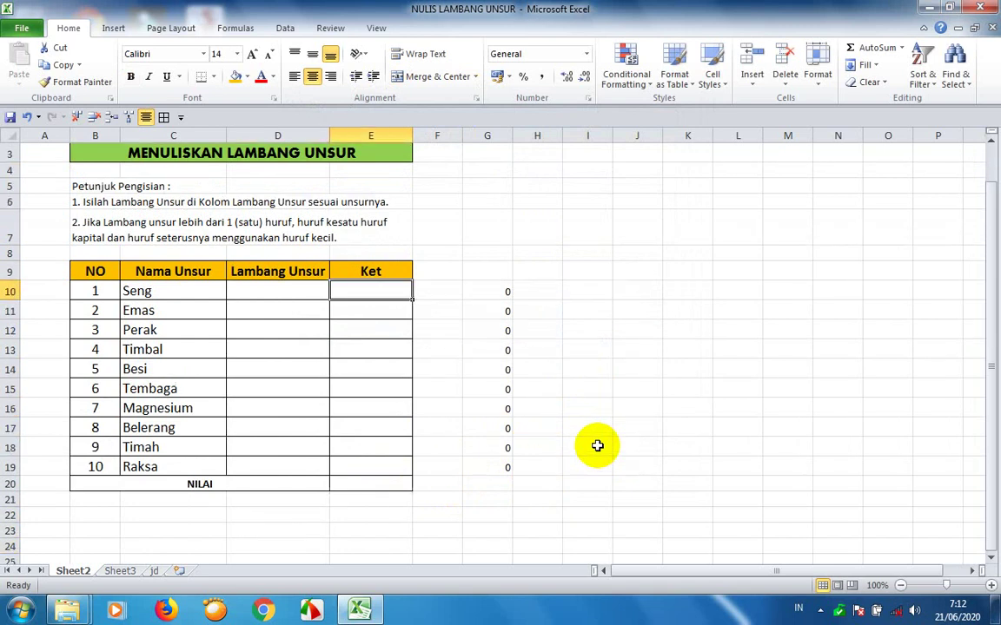
{"action": "key", "text": "Left"}
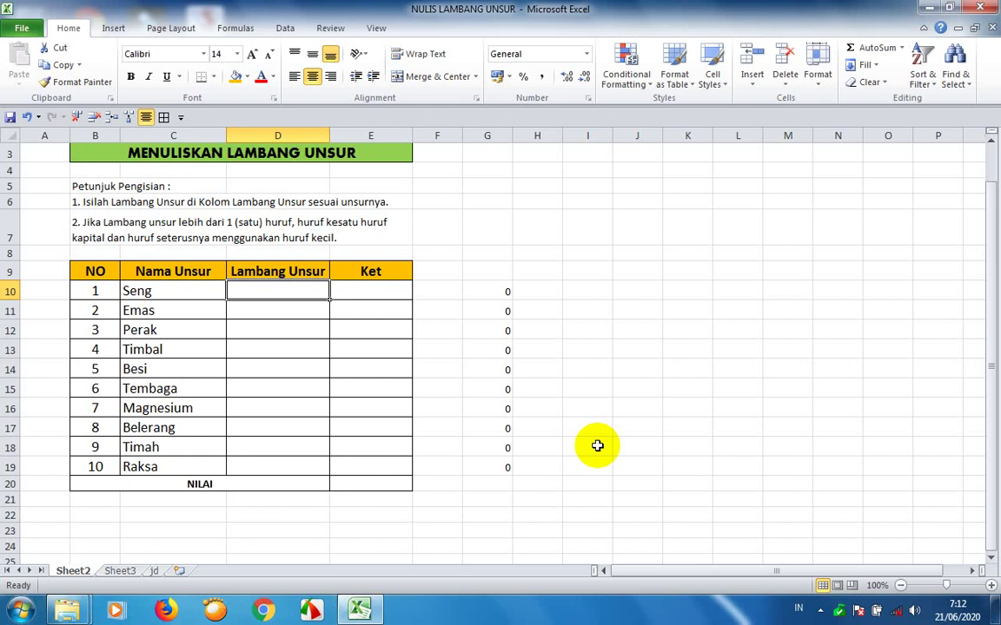
{"action": "type", "text": "ZN"}
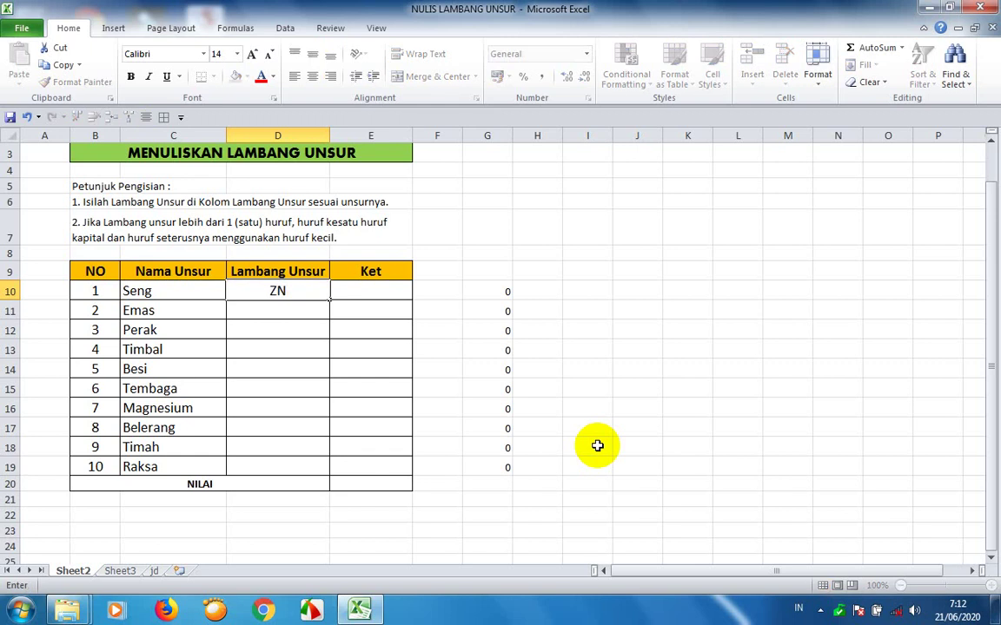
{"action": "key", "text": "BackSpace"}
{"action": "type", "text": "N"}
{"action": "key", "text": "BackSpace"}
{"action": "type", "text": "n"}
{"action": "key", "text": "Return"}
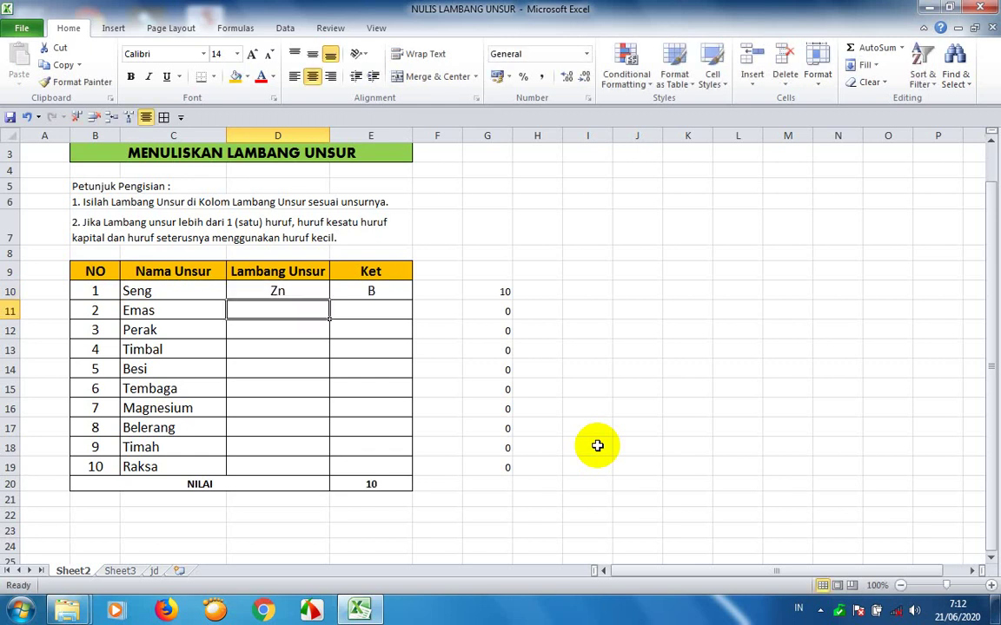
{"action": "key", "text": "Down"}
{"action": "key", "text": "Down"}
{"action": "key", "text": "Down"}
{"action": "key", "text": "Down"}
{"action": "key", "text": "Down"}
{"action": "key", "text": "Down"}
{"action": "key", "text": "Down"}
{"action": "key", "text": "Down"}
{"action": "key", "text": "Down"}
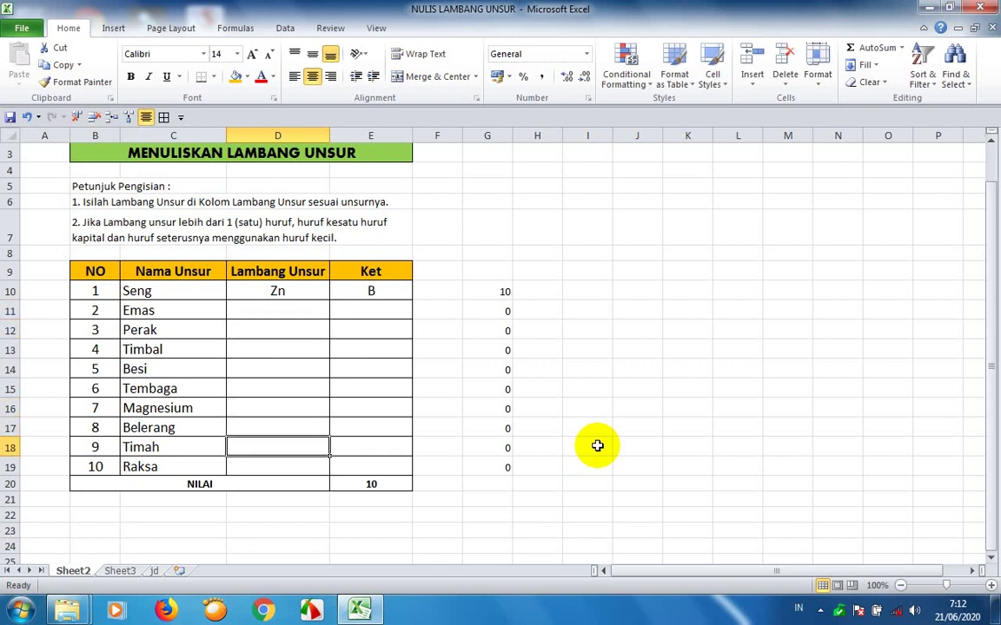
{"action": "key", "text": "Right"}
{"action": "key", "text": "Up"}
{"action": "key", "text": "Up"}
{"action": "key", "text": "Up"}
{"action": "key", "text": "Up"}
{"action": "key", "text": "Up"}
{"action": "key", "text": "Up"}
{"action": "key", "text": "Up"}
{"action": "key", "text": "Up"}
{"action": "key", "text": "Up"}
{"action": "key", "text": "Up"}
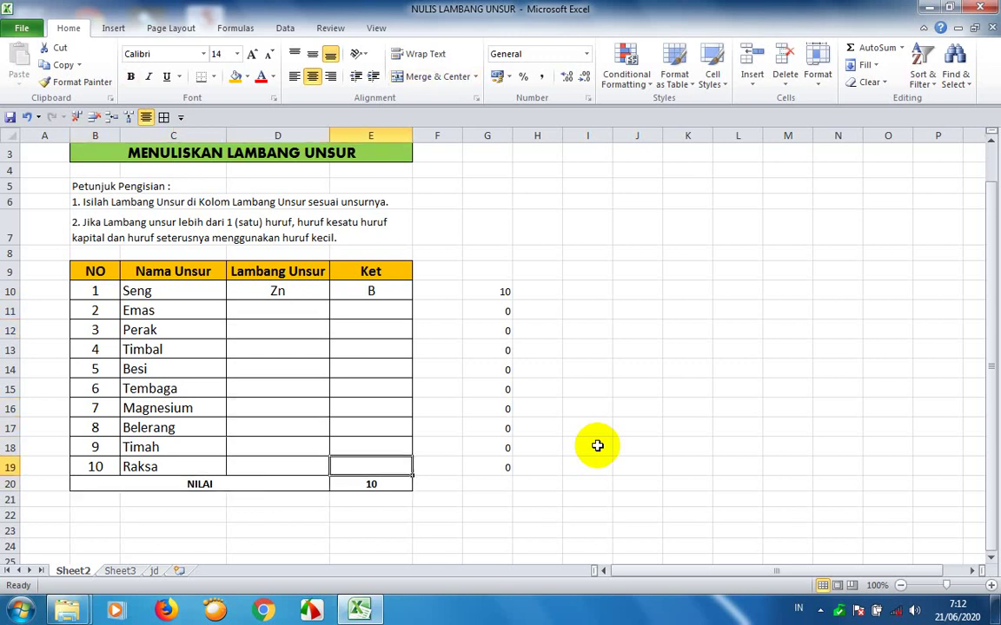
{"action": "key", "text": "Down"}
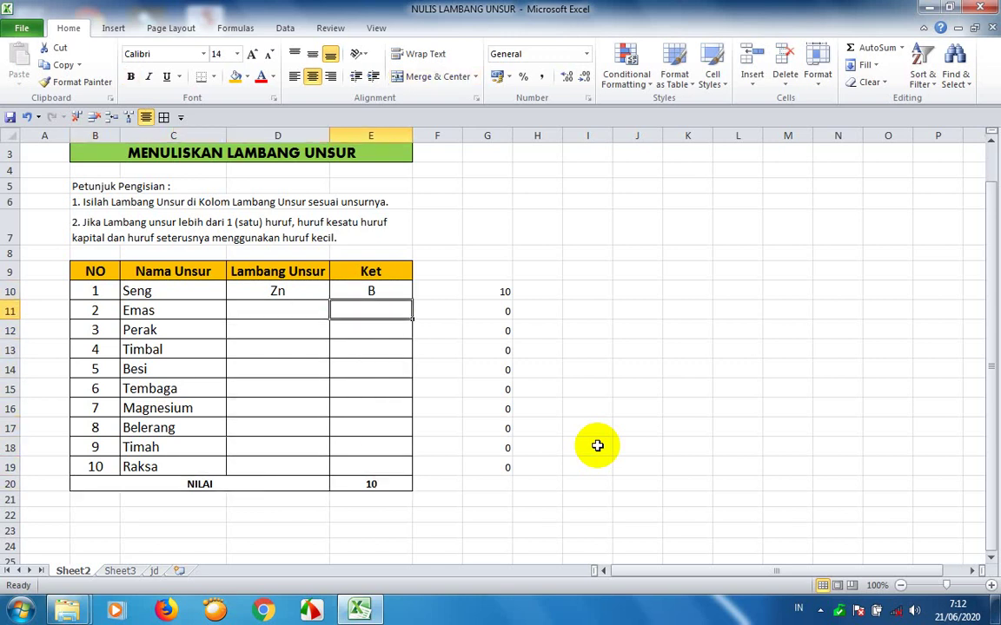
{"action": "key", "text": "Left"}
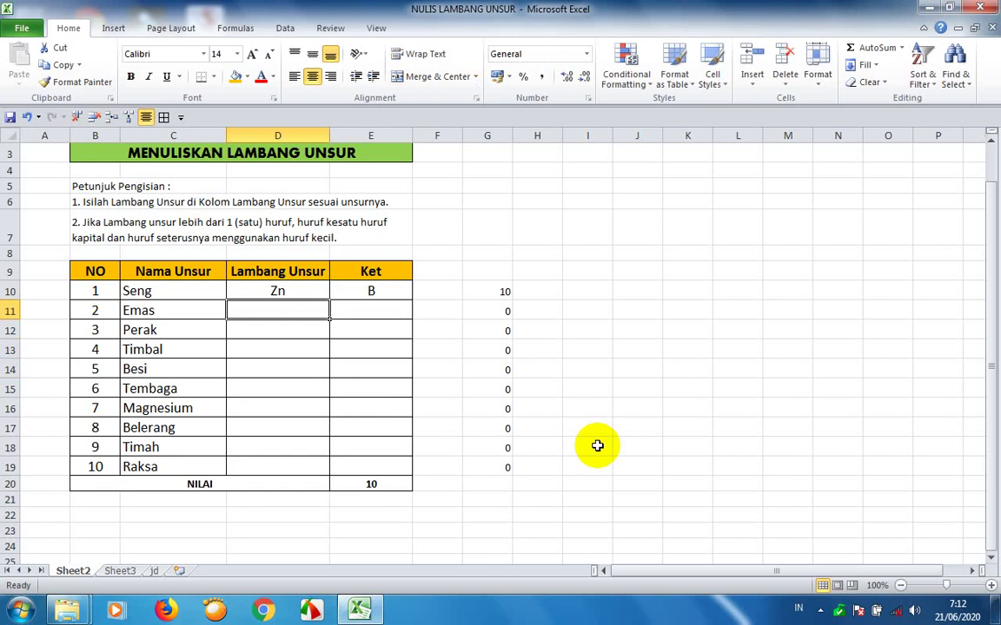
{"action": "key", "text": "Down"}
{"action": "key", "text": "Down"}
{"action": "key", "text": "Down"}
{"action": "key", "text": "Down"}
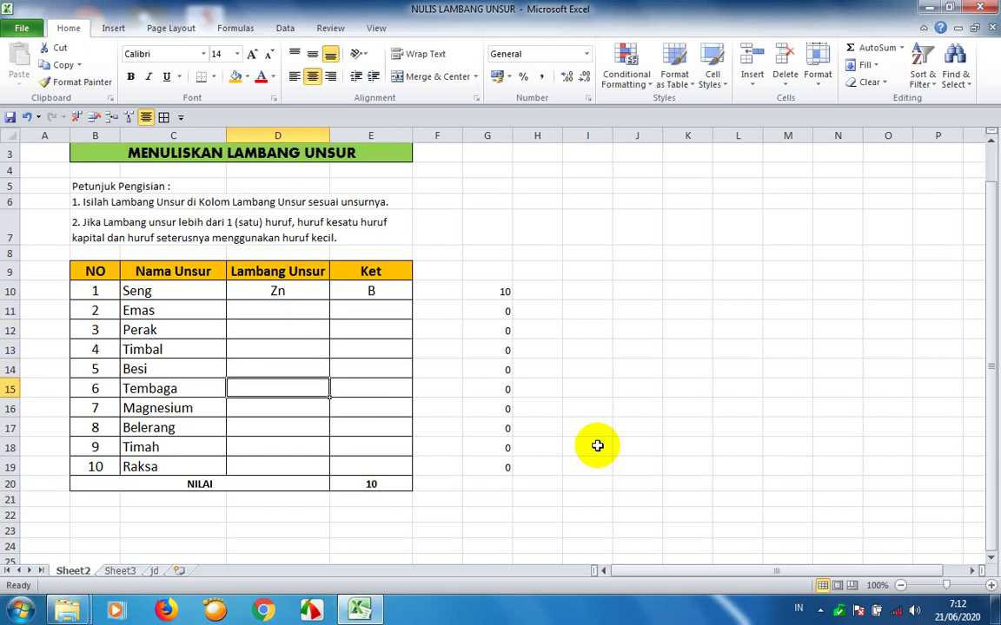
{"action": "key", "text": "Down"}
{"action": "key", "text": "Down"}
{"action": "key", "text": "Up"}
{"action": "key", "text": "Up"}
{"action": "key", "text": "Up"}
{"action": "key", "text": "Up"}
{"action": "key", "text": "Up"}
{"action": "key", "text": "Up"}
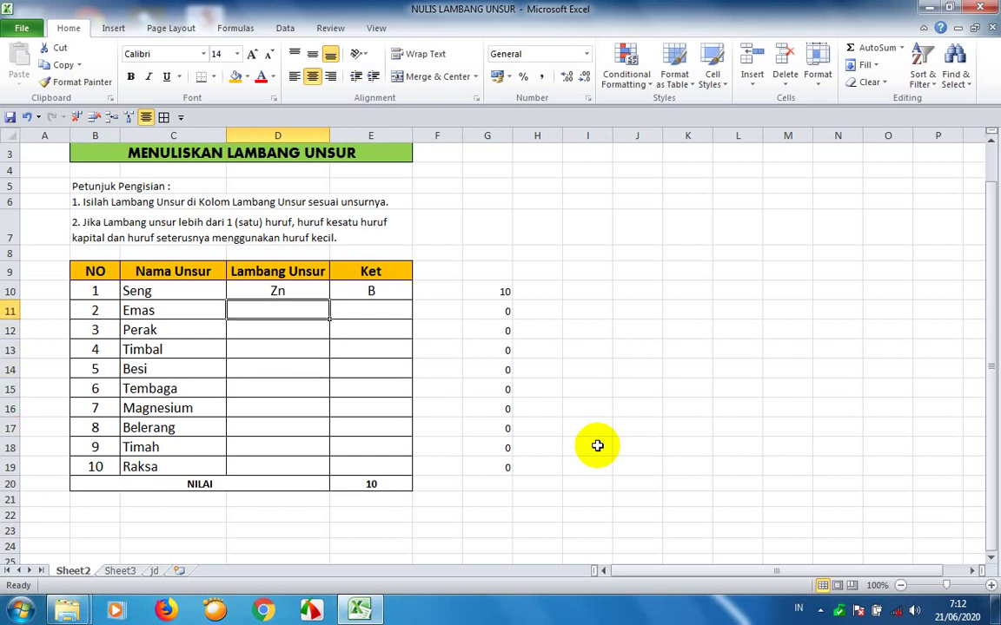
Hide column G, which holds the per-question scoring formulas
{"action": "key", "text": "Right"}
{"action": "key", "text": "Right"}
{"action": "key", "text": "Right"}
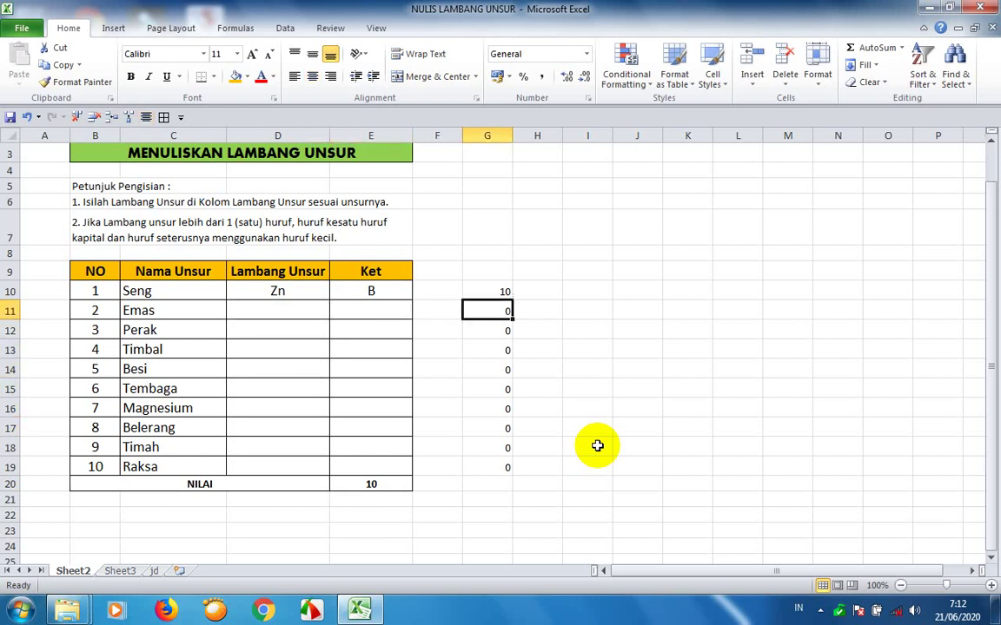
{"action": "left_click", "coordinate": [817, 78]}
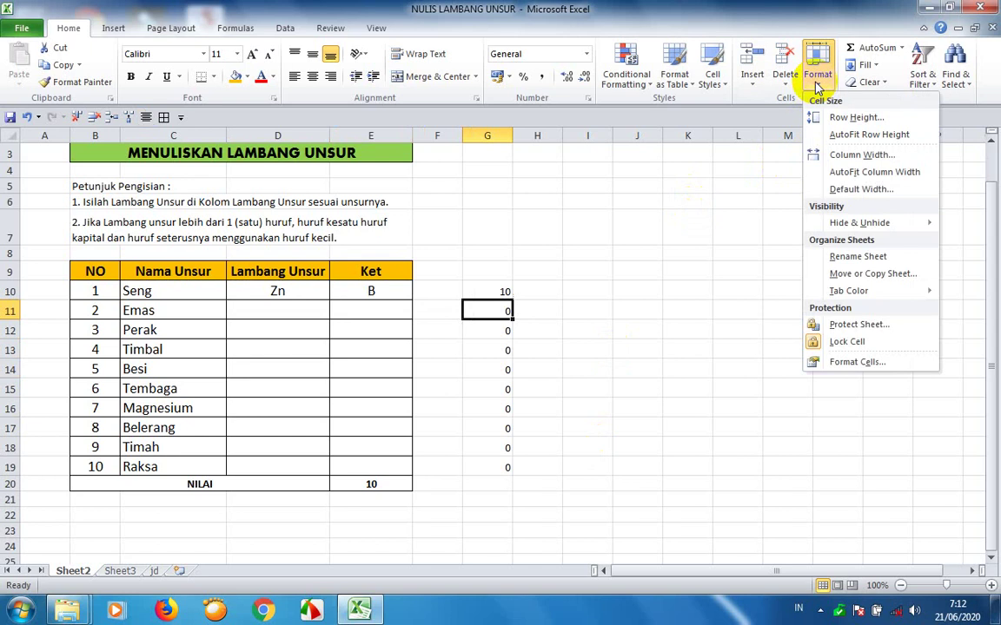
{"action": "mouse_move", "coordinate": [871, 231]}
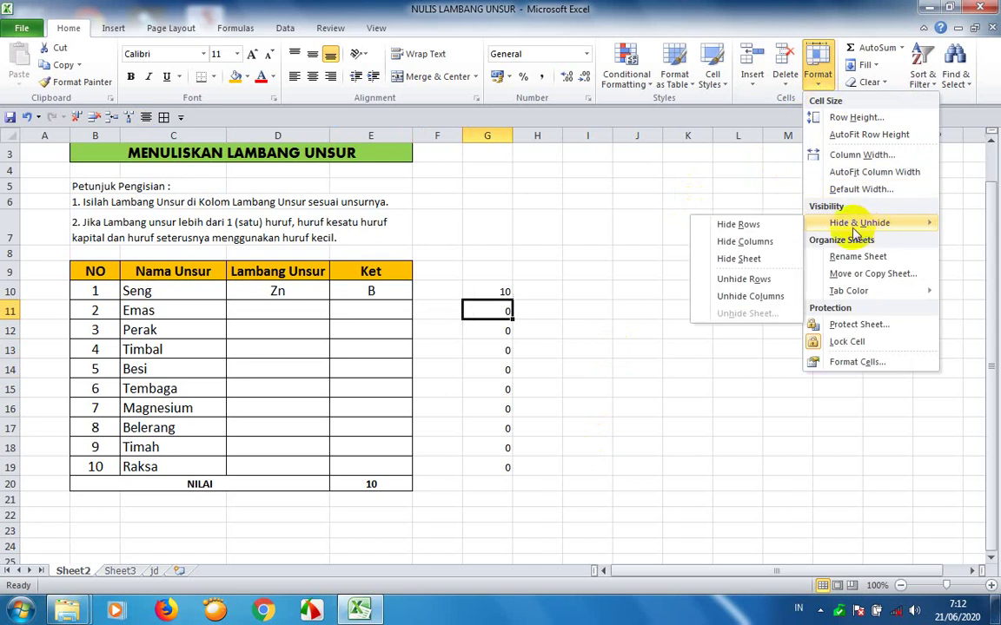
{"action": "left_click", "coordinate": [765, 248]}
{"action": "left_click", "coordinate": [556, 313]}
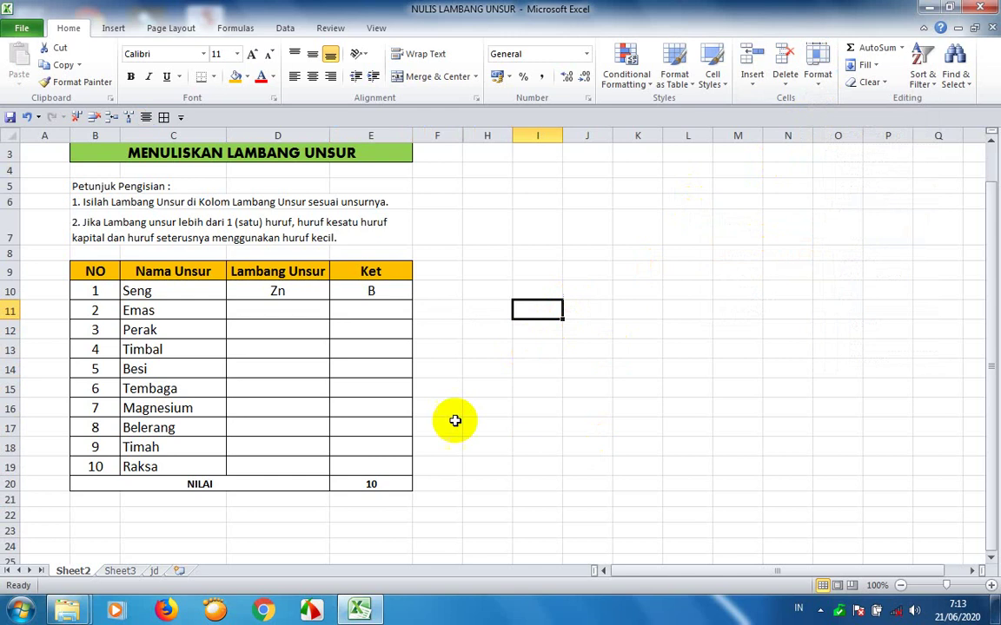
{"action": "left_click", "coordinate": [401, 490]}
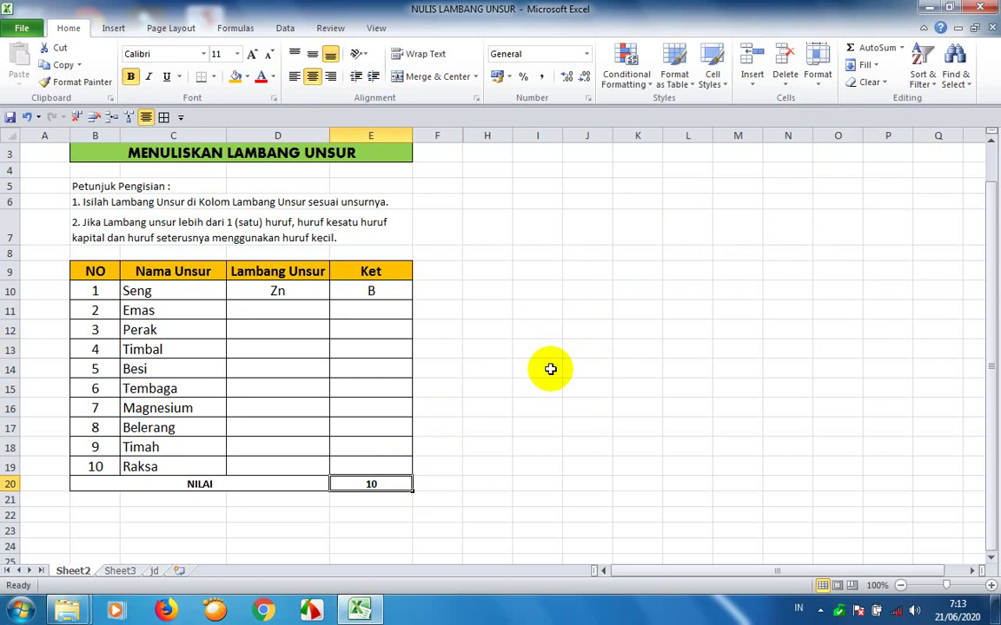
{"action": "key", "text": "Up"}
{"action": "key", "text": "Up"}
{"action": "key", "text": "Up"}
{"action": "key", "text": "Up"}
{"action": "key", "text": "Up"}
{"action": "key", "text": "Up"}
{"action": "key", "text": "Up"}
{"action": "key", "text": "Up"}
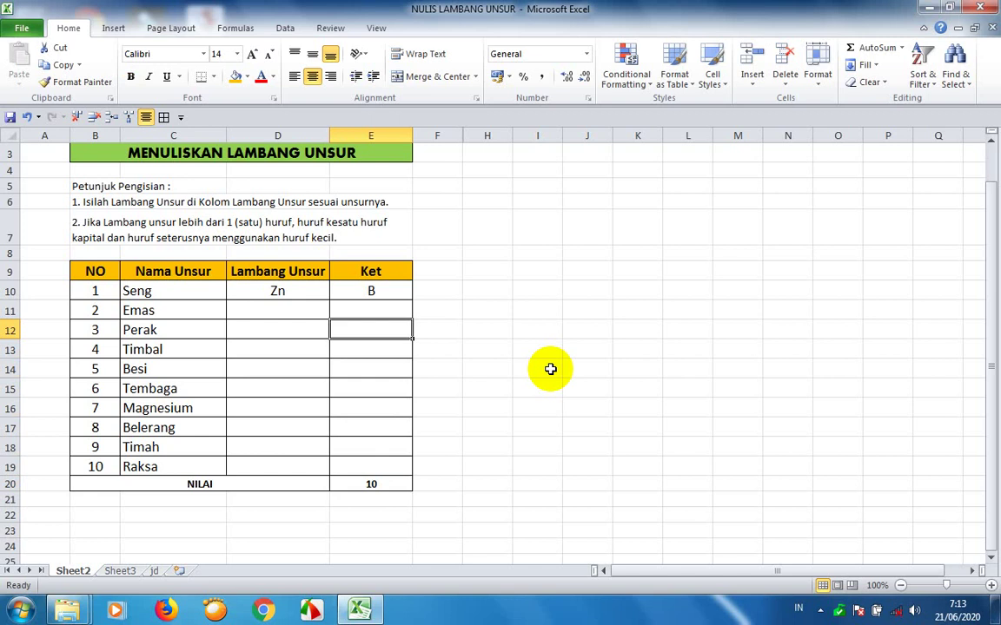
{"action": "key", "text": "Up"}
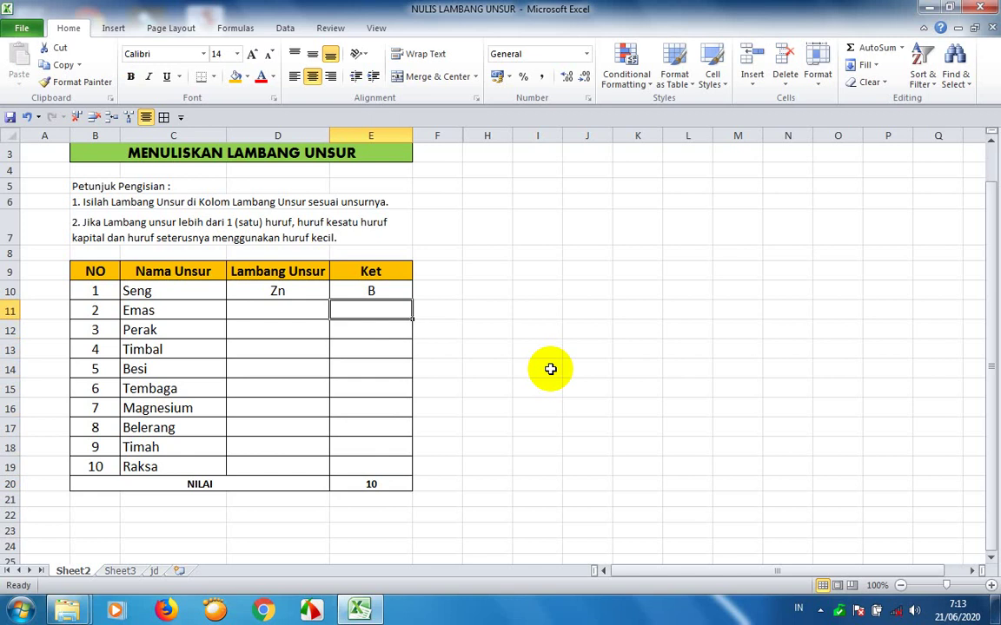
Enter a lowercase s as the Lambang Unsur answer for Belerang in cell D17
{"action": "key", "text": "Left"}
{"action": "key", "text": "Right"}
{"action": "key", "text": "Left"}
{"action": "key", "text": "Down"}
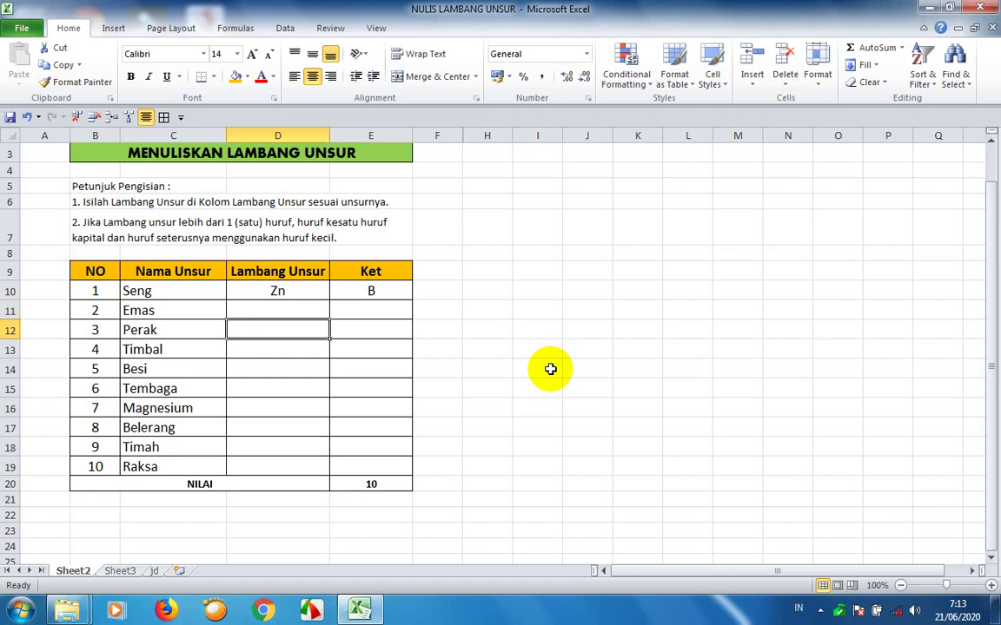
{"action": "key", "text": "Down"}
{"action": "key", "text": "Down"}
{"action": "key", "text": "Down"}
{"action": "key", "text": "Down"}
{"action": "key", "text": "Down"}
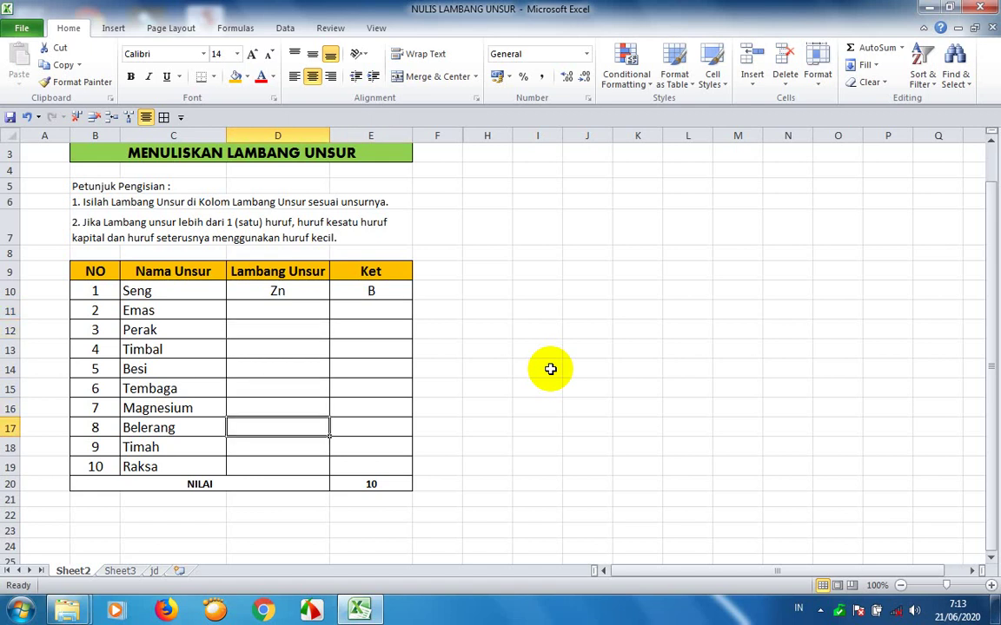
{"action": "type", "text": "s"}
{"action": "key", "text": "Return"}
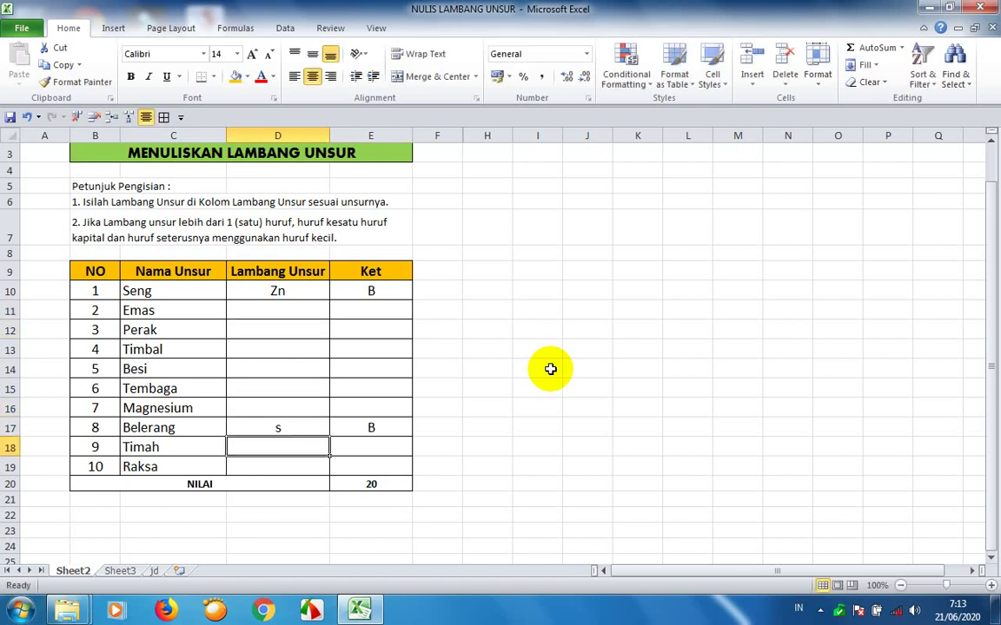
{"action": "key", "text": "Up"}
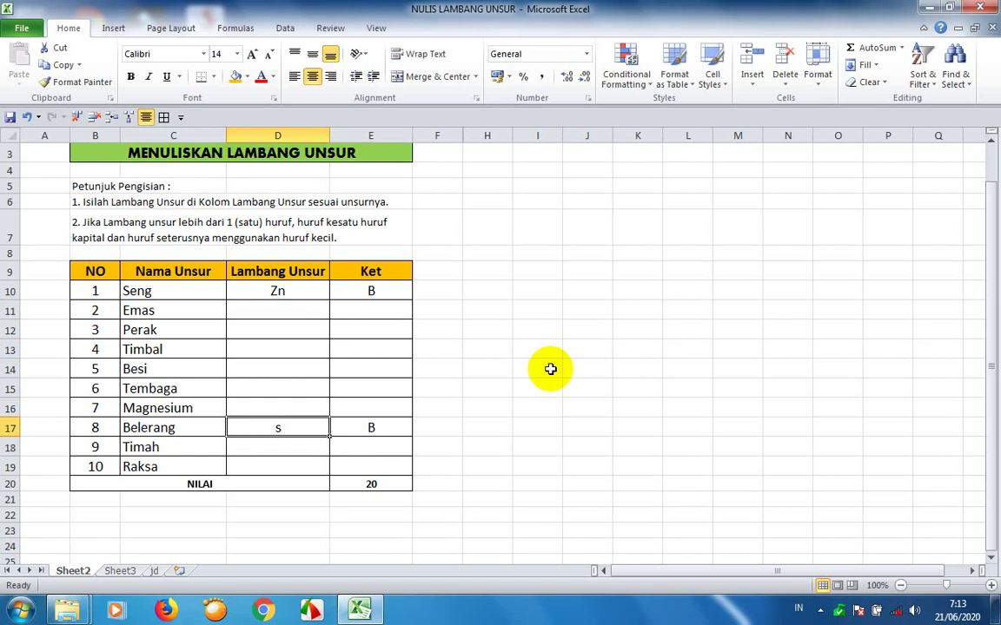
Replace the Lambang Unsur answer for Belerang in cell D17 with a capital S
{"action": "type", "text": "S"}
{"action": "key", "text": "Return"}
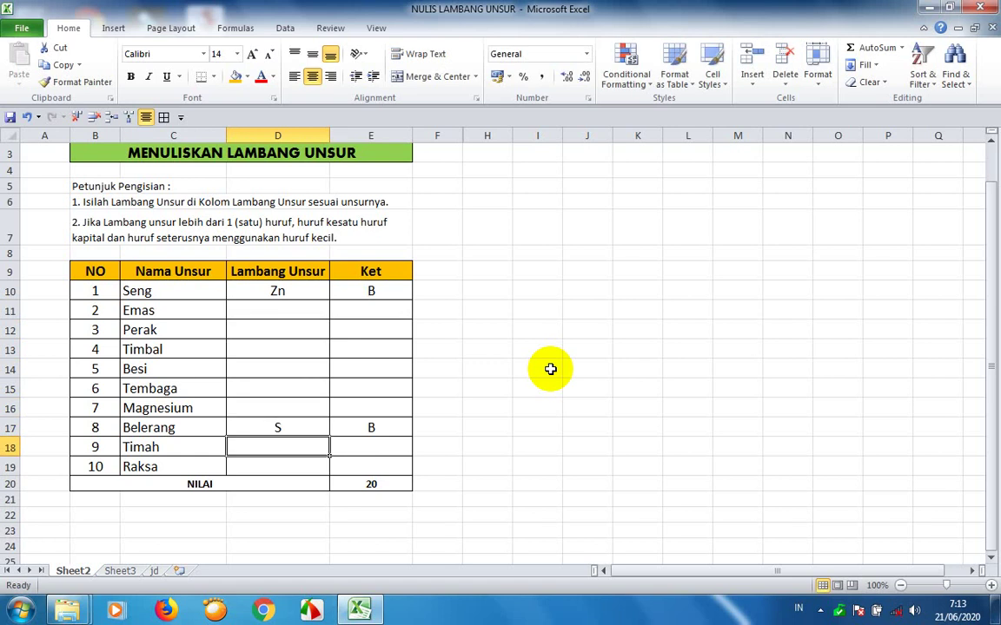
{"action": "key", "text": "Up"}
{"action": "key", "text": "Up"}
{"action": "key", "text": "Up"}
{"action": "key", "text": "Up"}
{"action": "key", "text": "Up"}
{"action": "key", "text": "Up"}
{"action": "key", "text": "Up"}
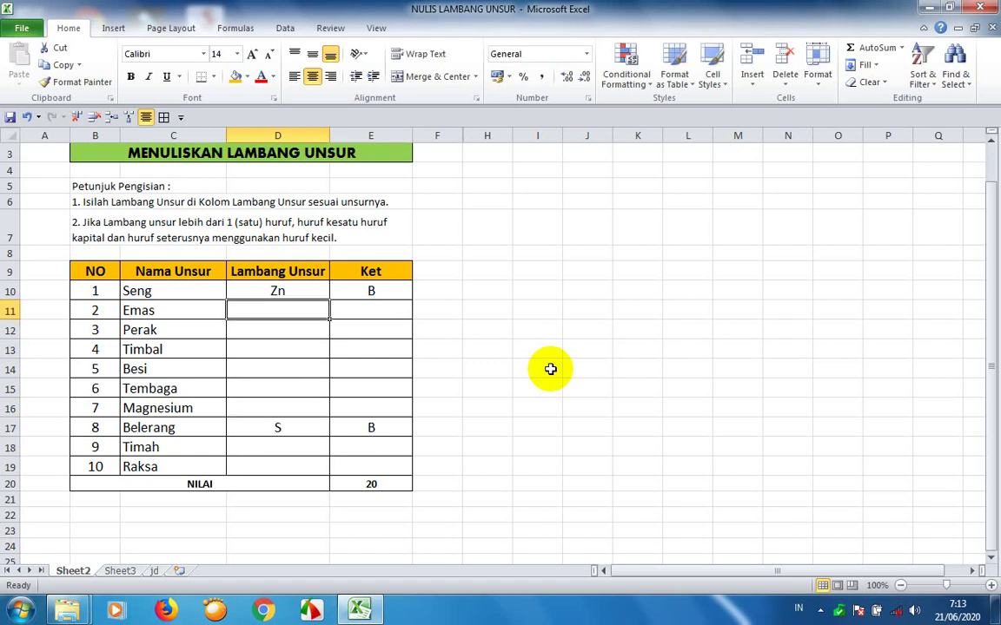
{"action": "key", "text": "Right"}
{"action": "key", "text": "Left"}
{"action": "key", "text": "Down"}
{"action": "key", "text": "Down"}
{"action": "key", "text": "Down"}
{"action": "key", "text": "Down"}
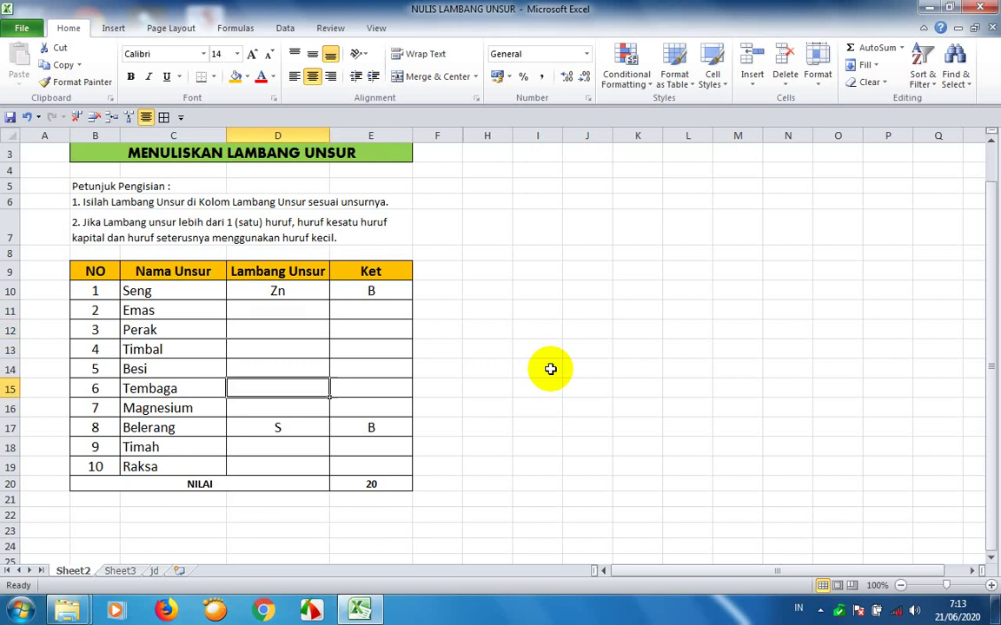
{"action": "key", "text": "Down"}
{"action": "key", "text": "Down"}
{"action": "key", "text": "Down"}
{"action": "key", "text": "Down"}
{"action": "key", "text": "Down"}
{"action": "key", "text": "Down"}
{"action": "key", "text": "Down"}
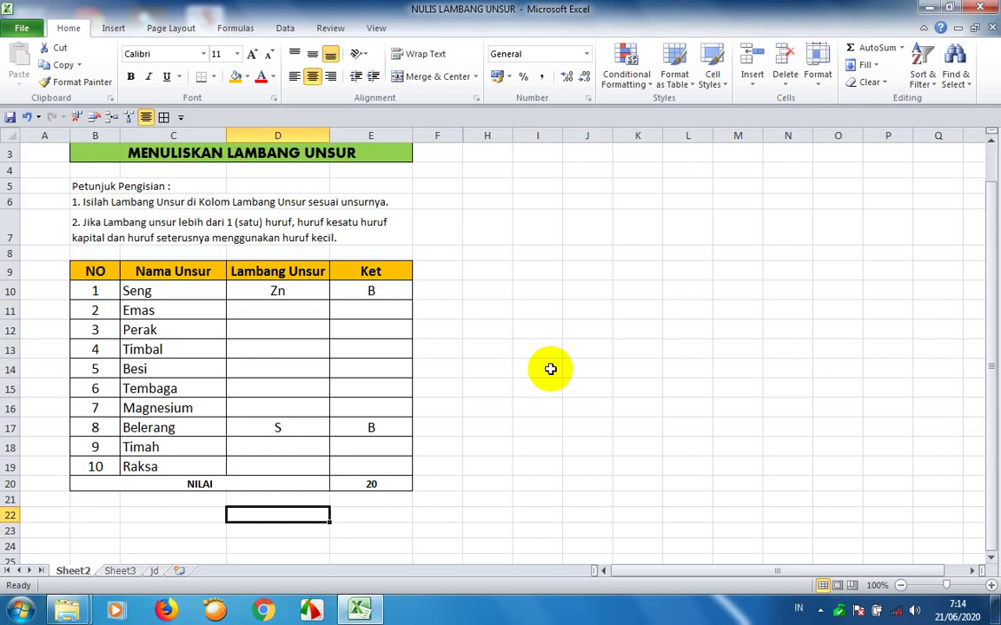
{"action": "key", "text": "Right"}
{"action": "key", "text": "Right"}
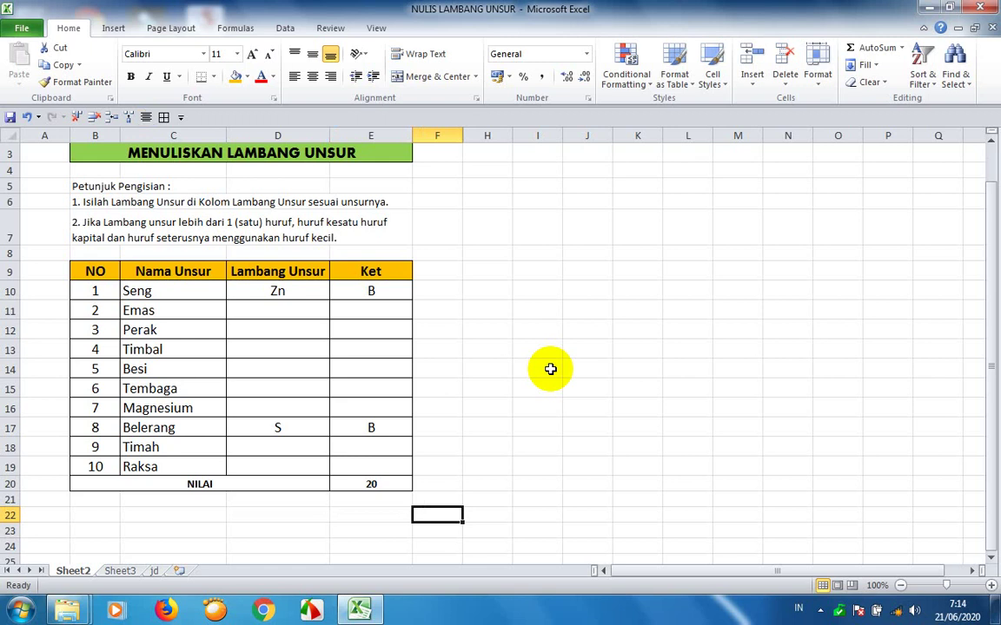
{"action": "key", "text": "Left"}
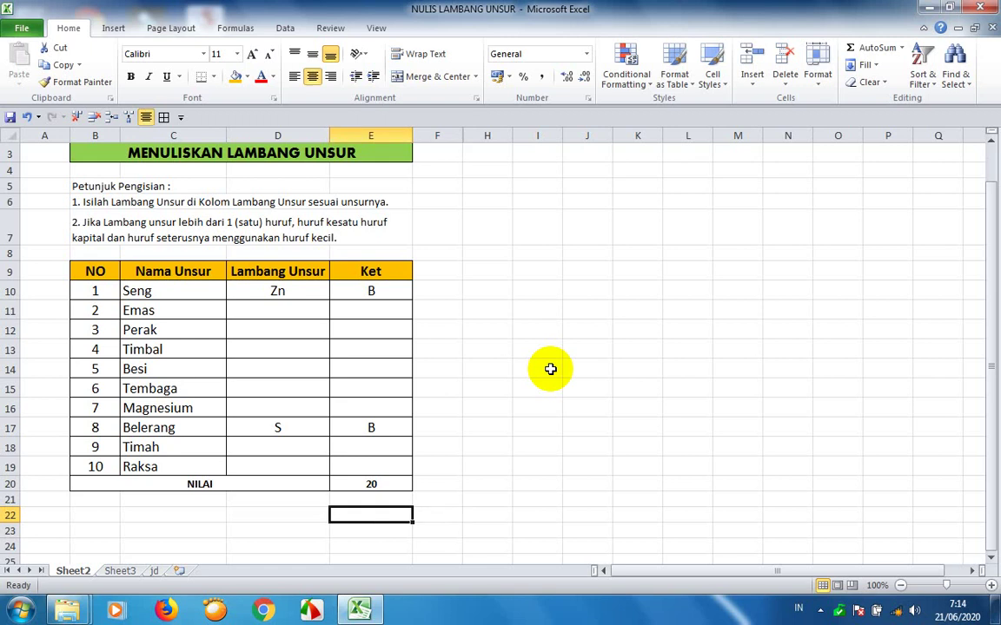
{"action": "key", "text": "Left"}
{"action": "key", "text": "Left"}
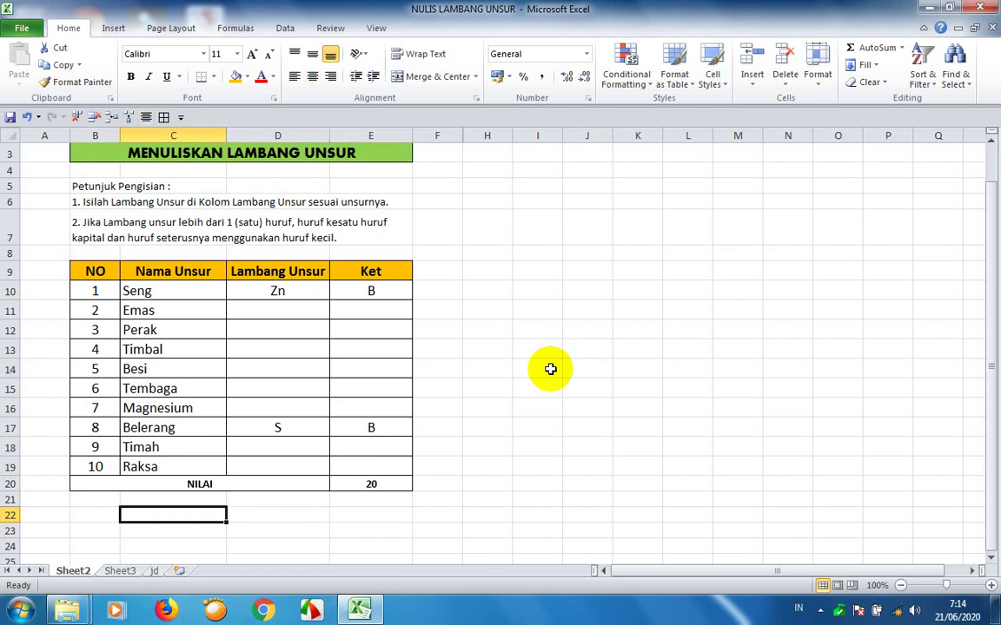